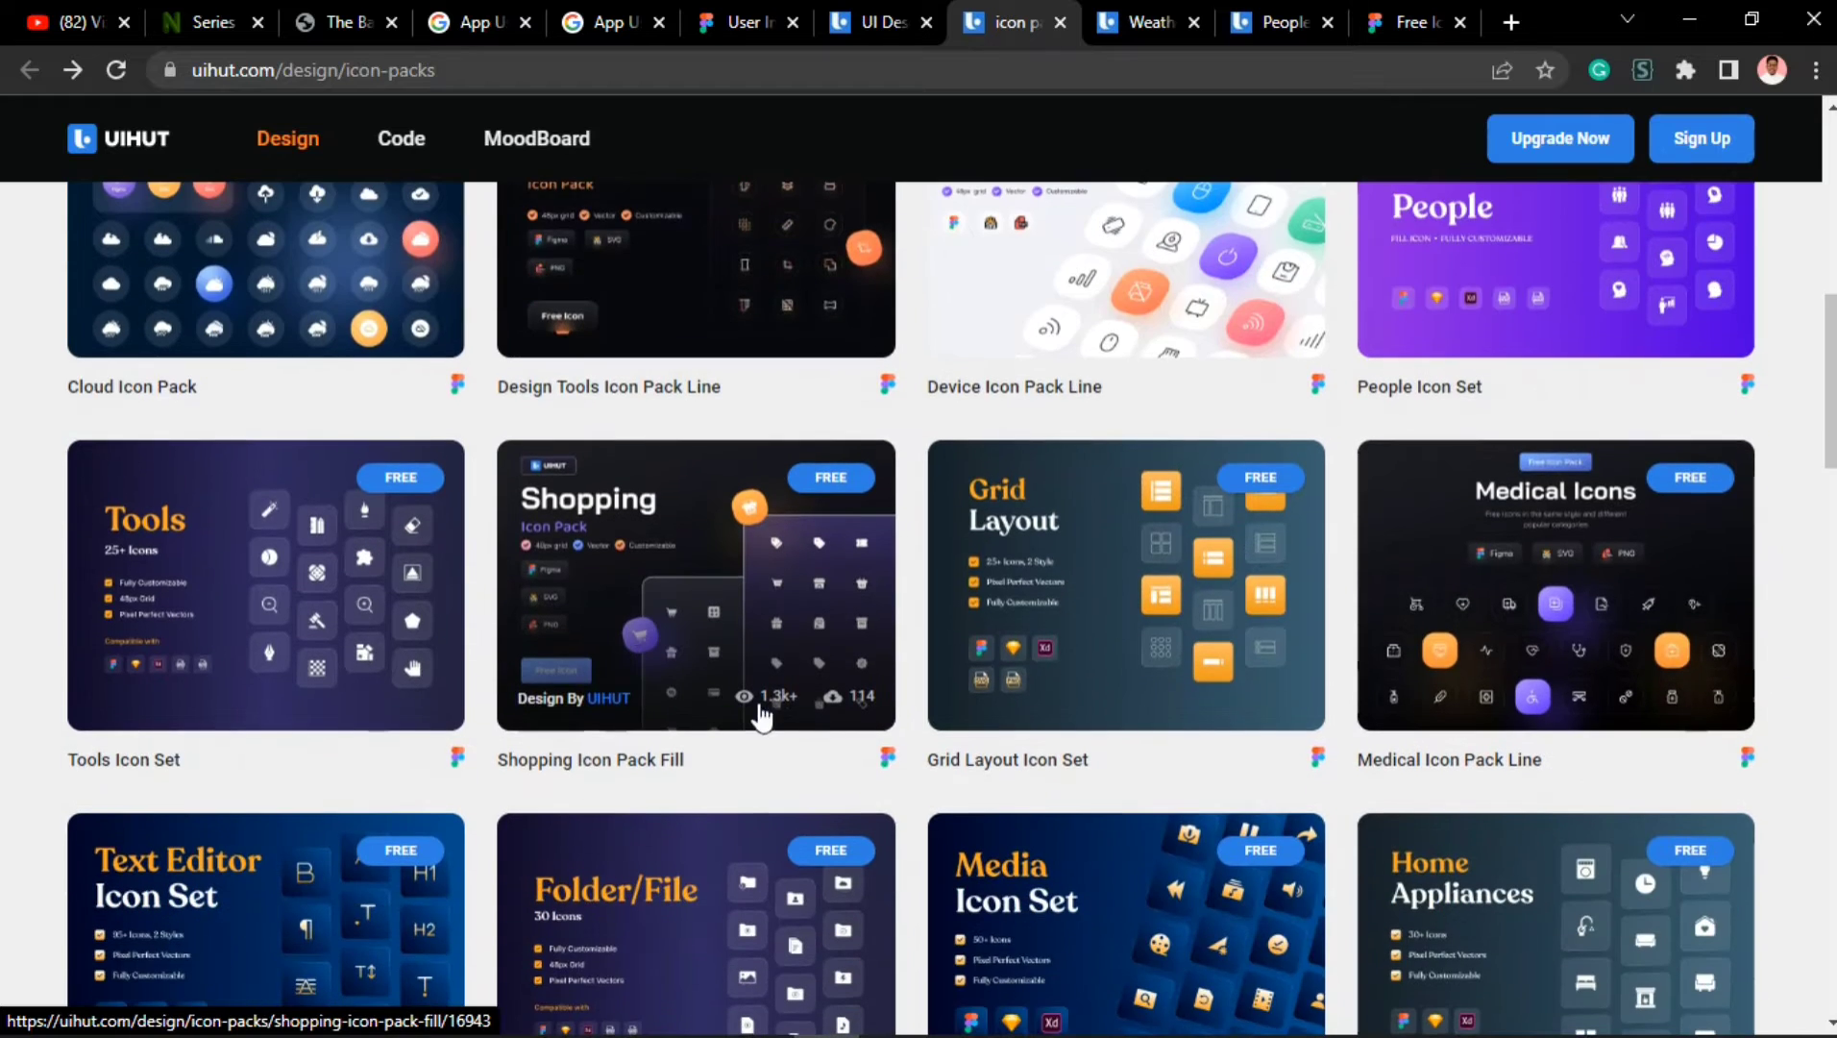
Open the free Weather Icon Pack Fill from the icon packs listing and look over its preview and download options.
scroll(891, 755, down, 1)
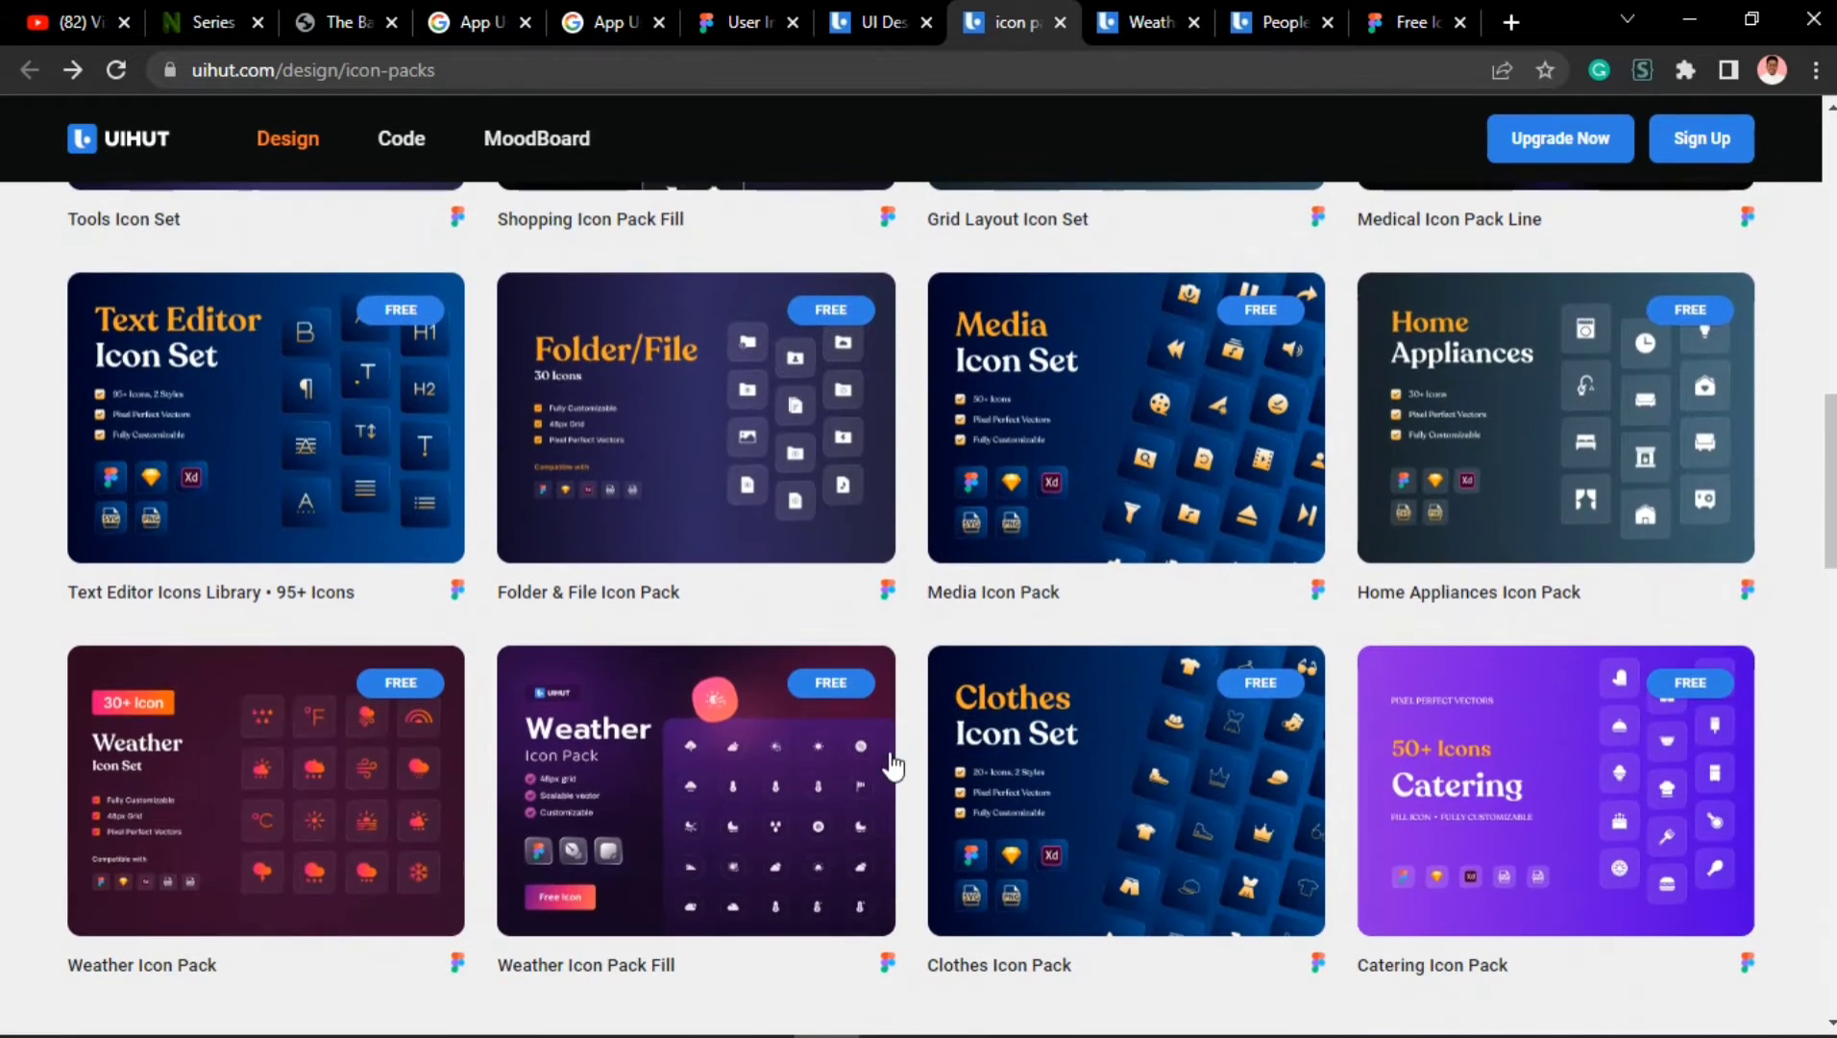
click(697, 783)
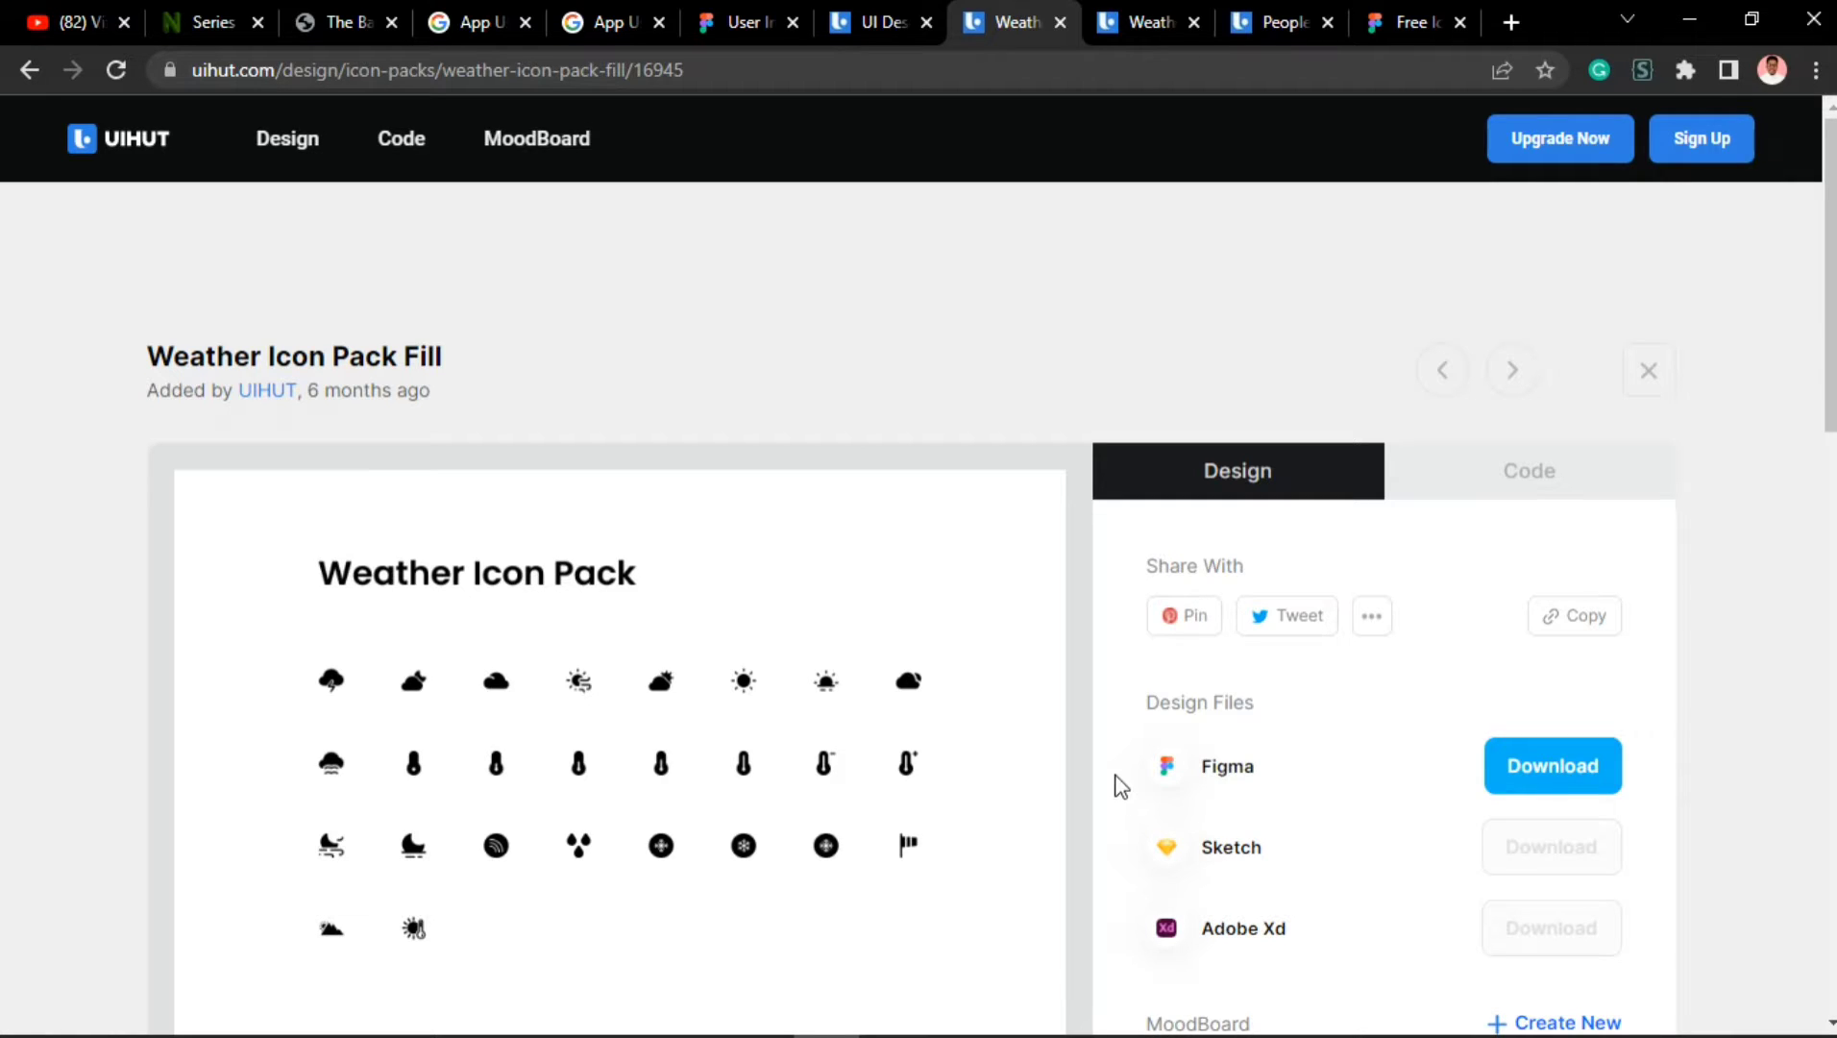
scroll(1122, 785, down, 4)
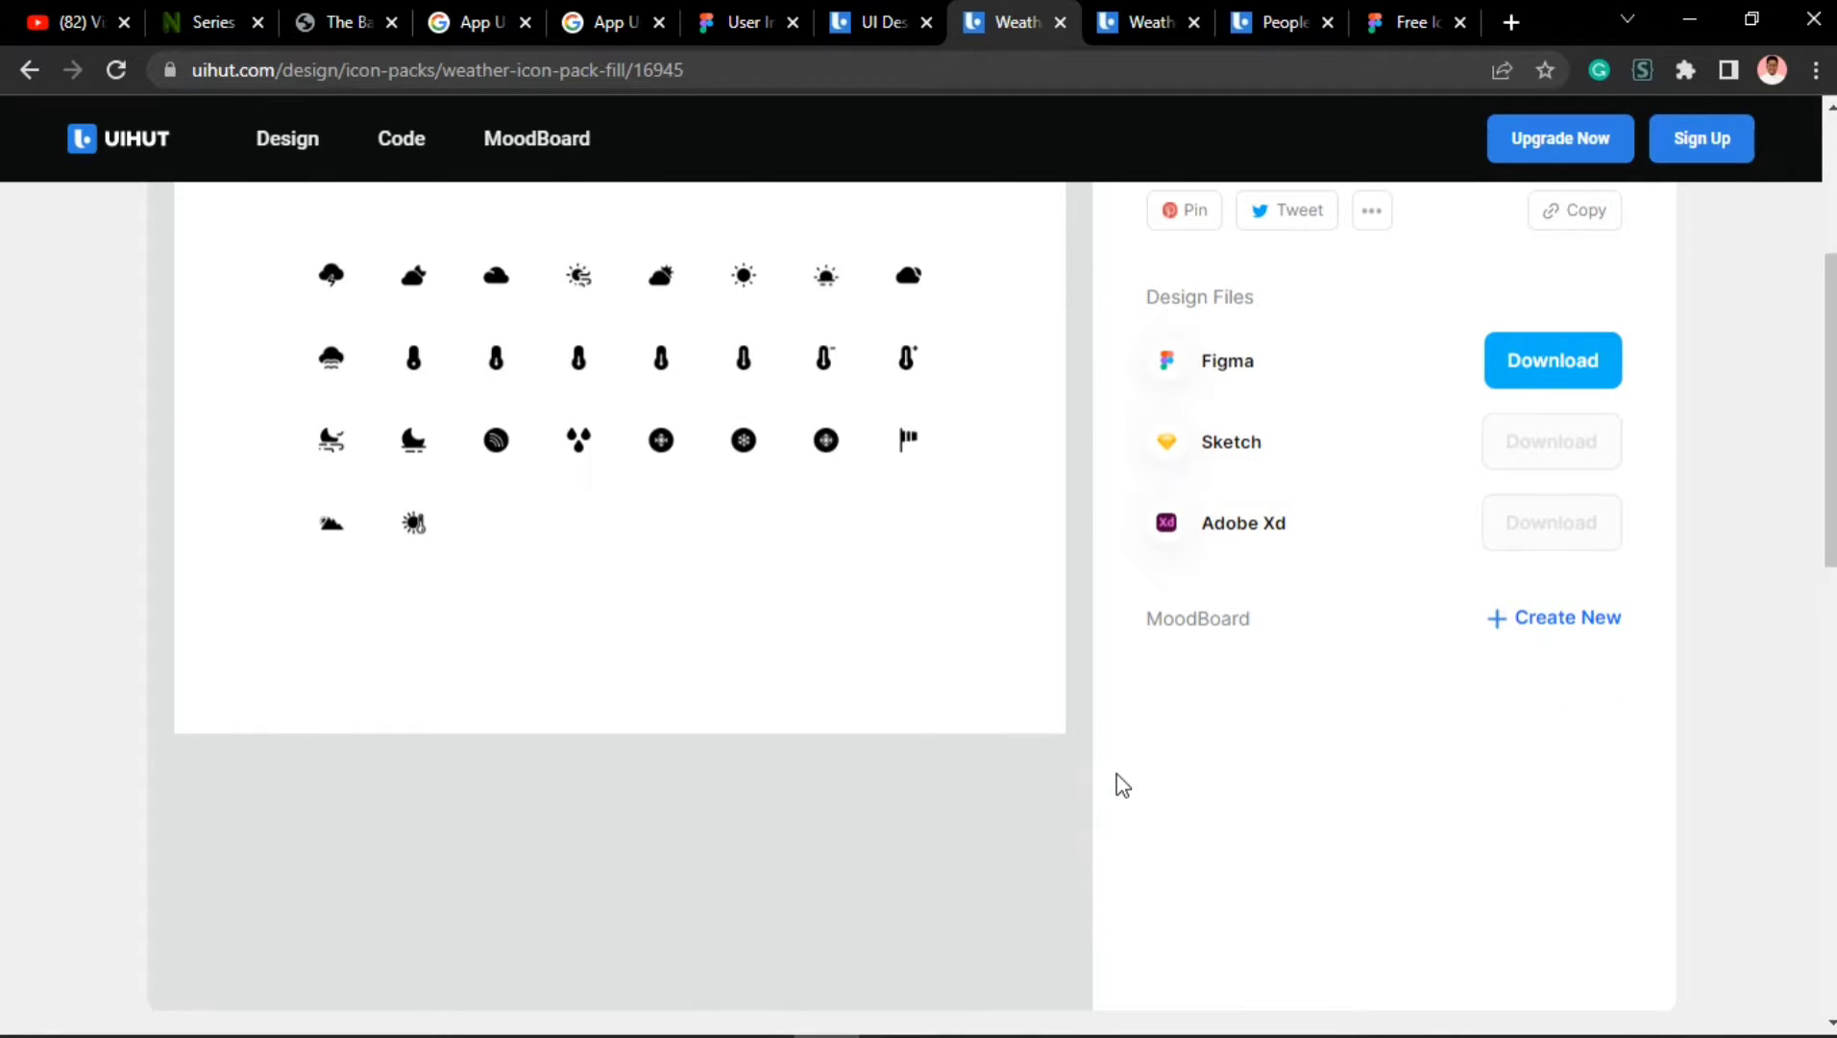
scroll(1121, 784, up, 3)
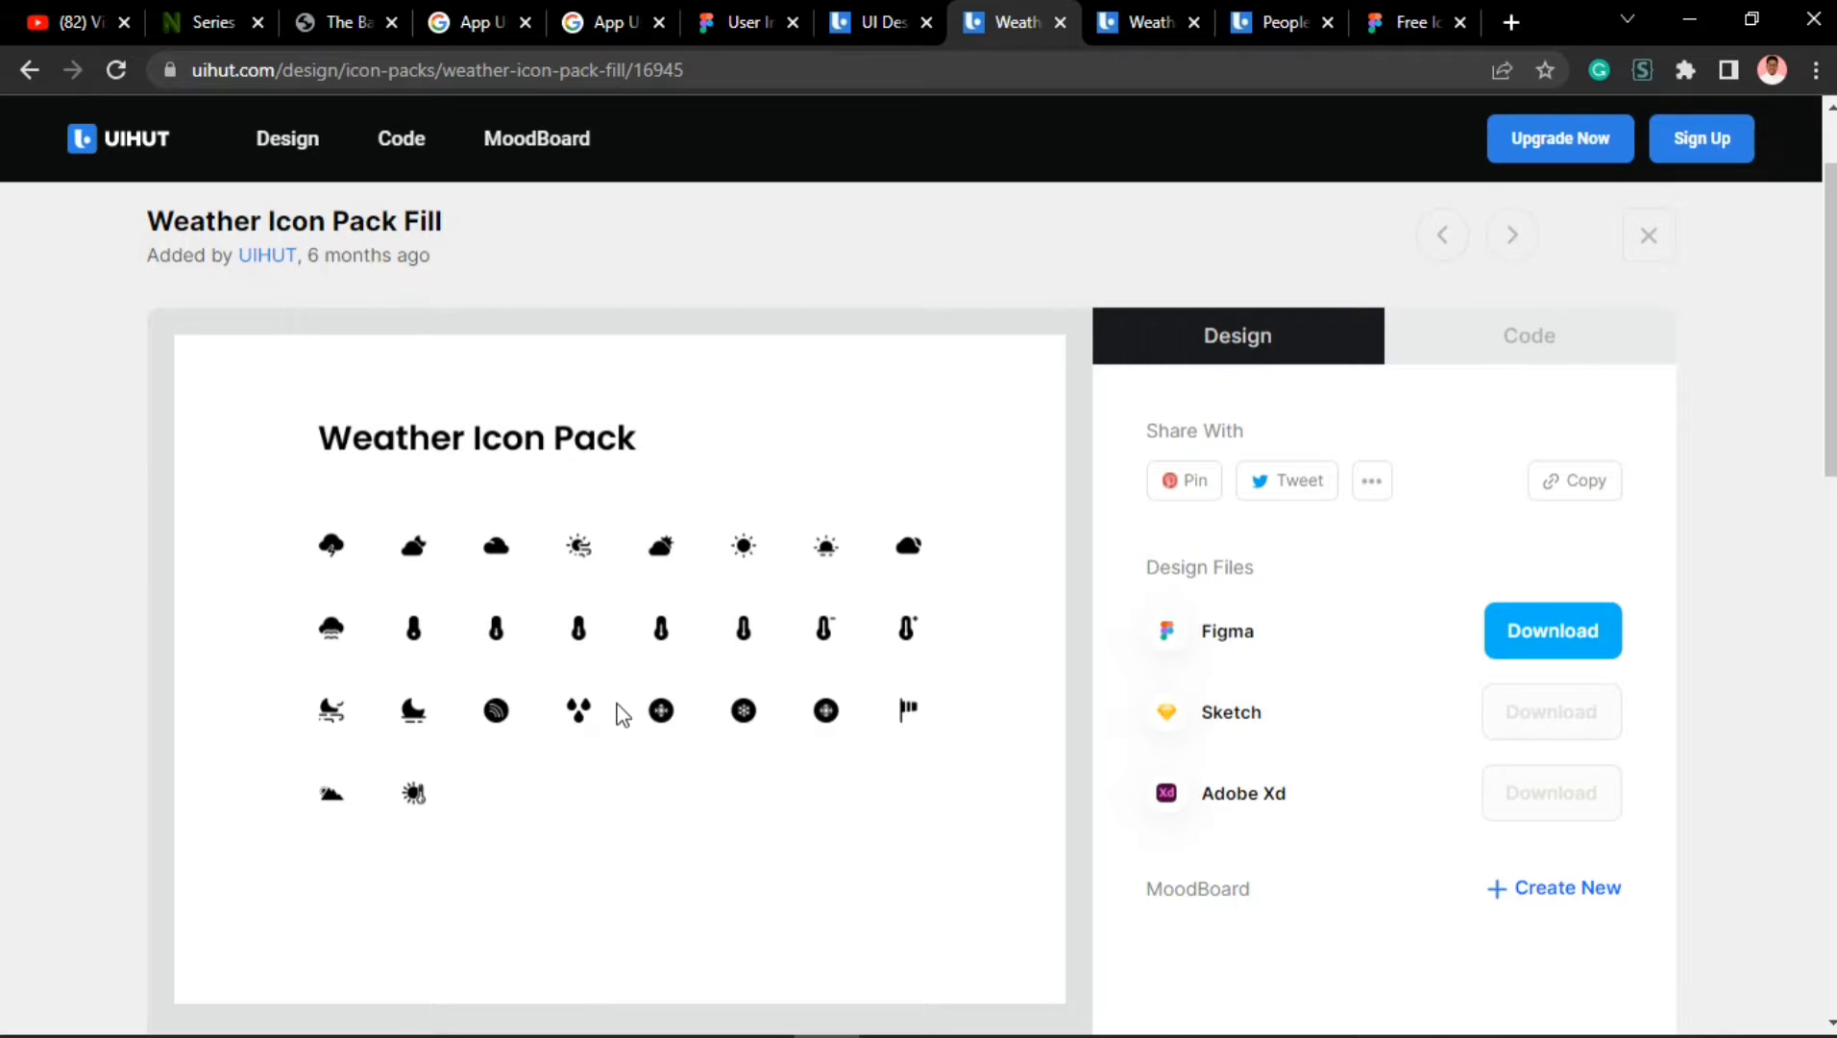
Copy the Weather Icon Pack preview image and paste it into the Untitled-1 document in CorelDRAW.
right_click(585, 630)
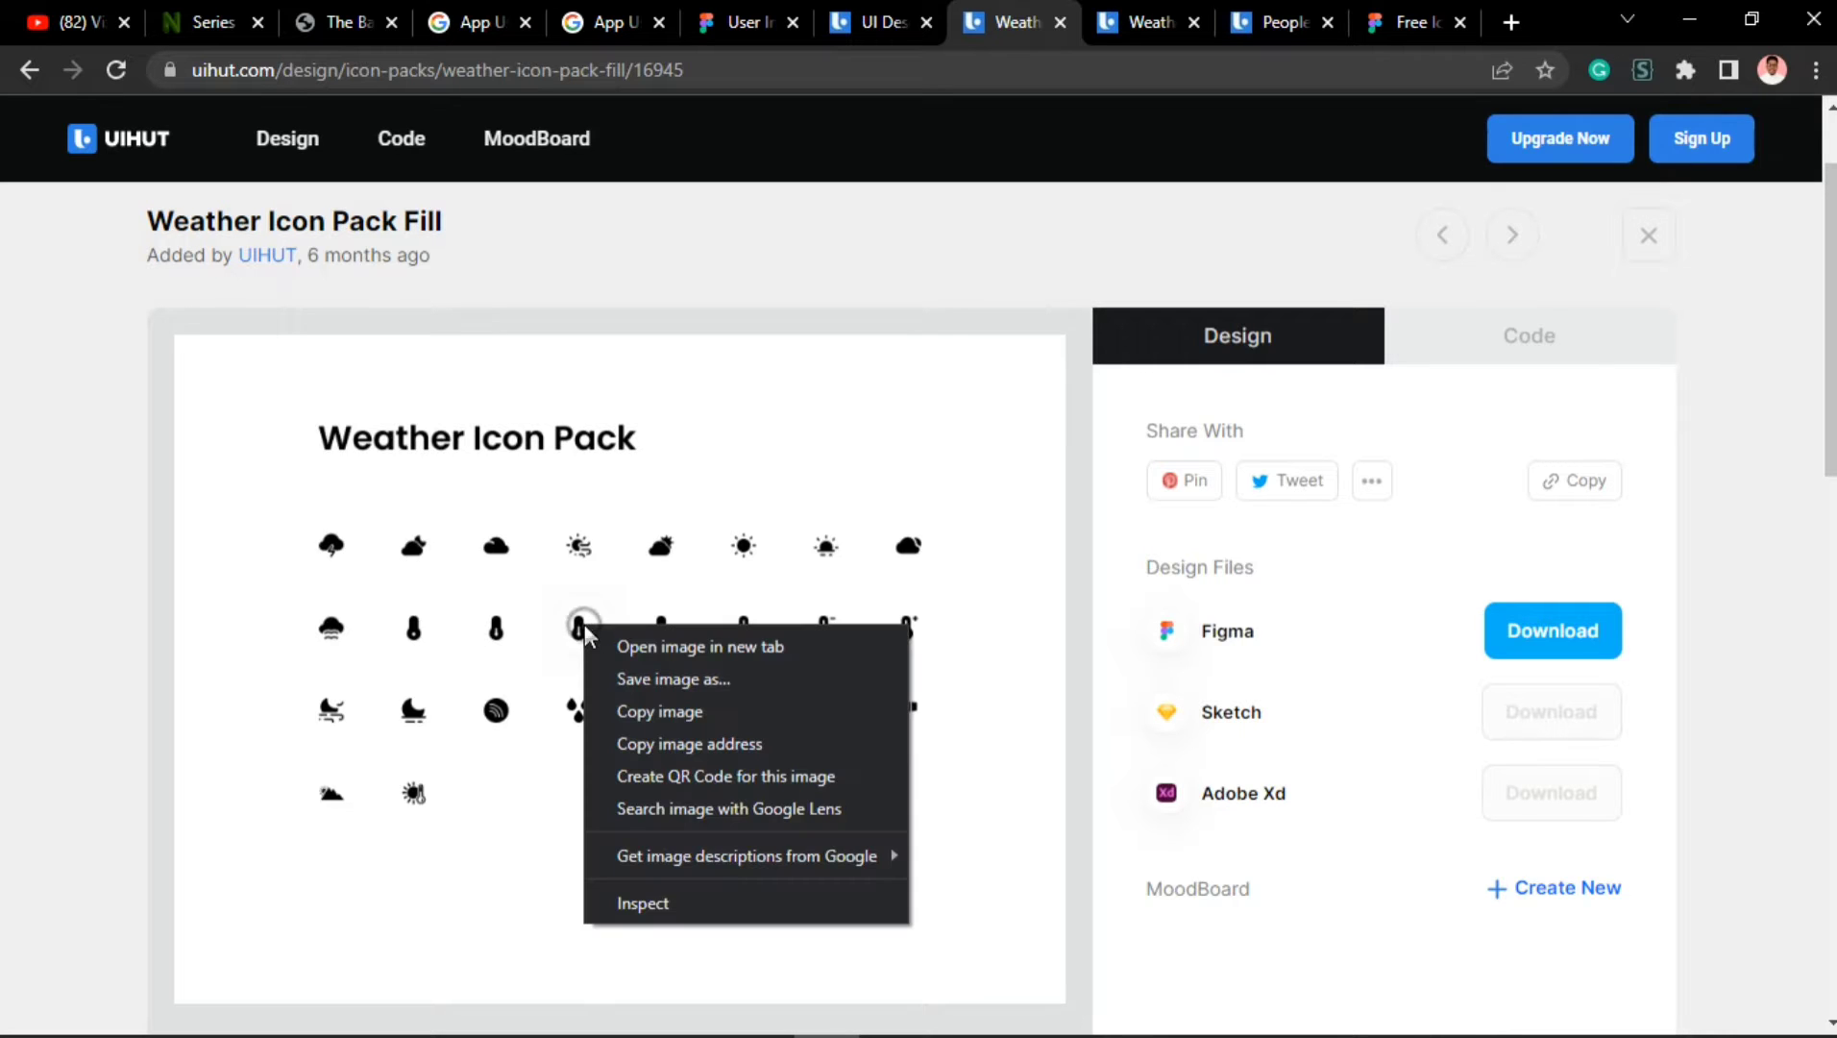
click(636, 711)
mouse_move(677, 1030)
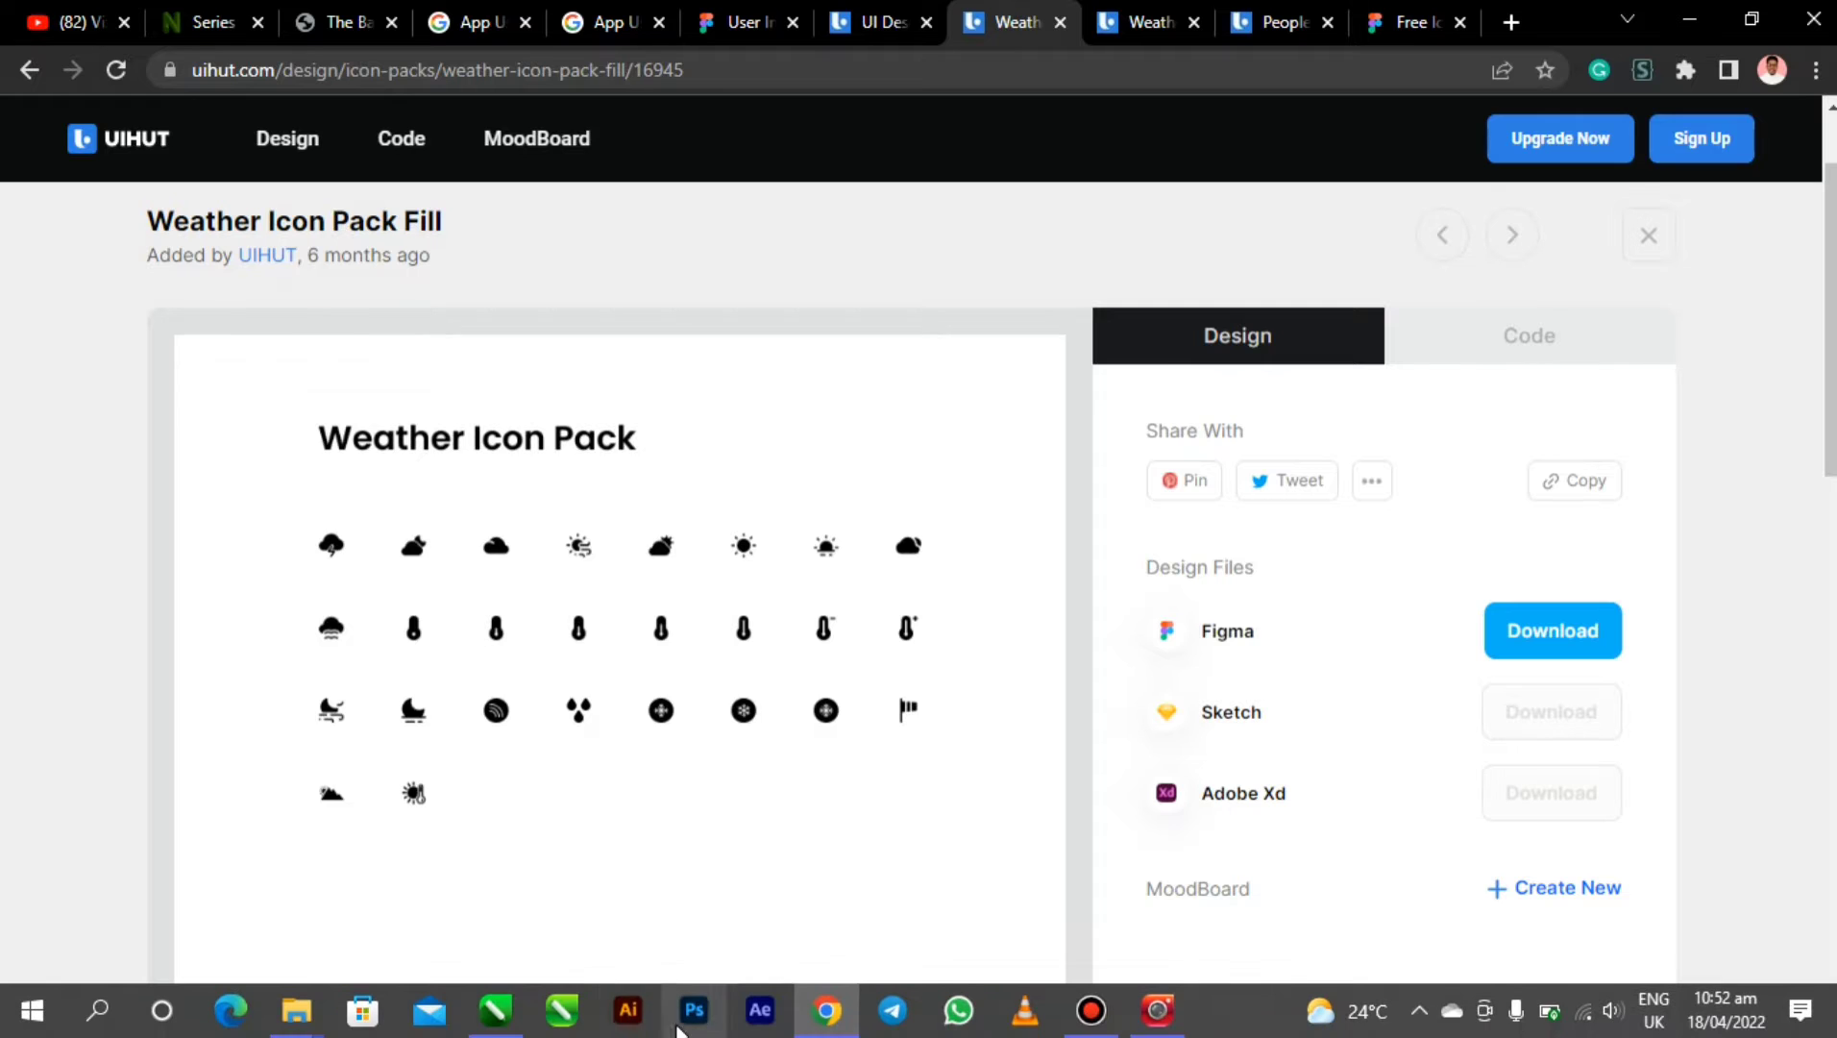
mouse_move(495, 1009)
click(533, 869)
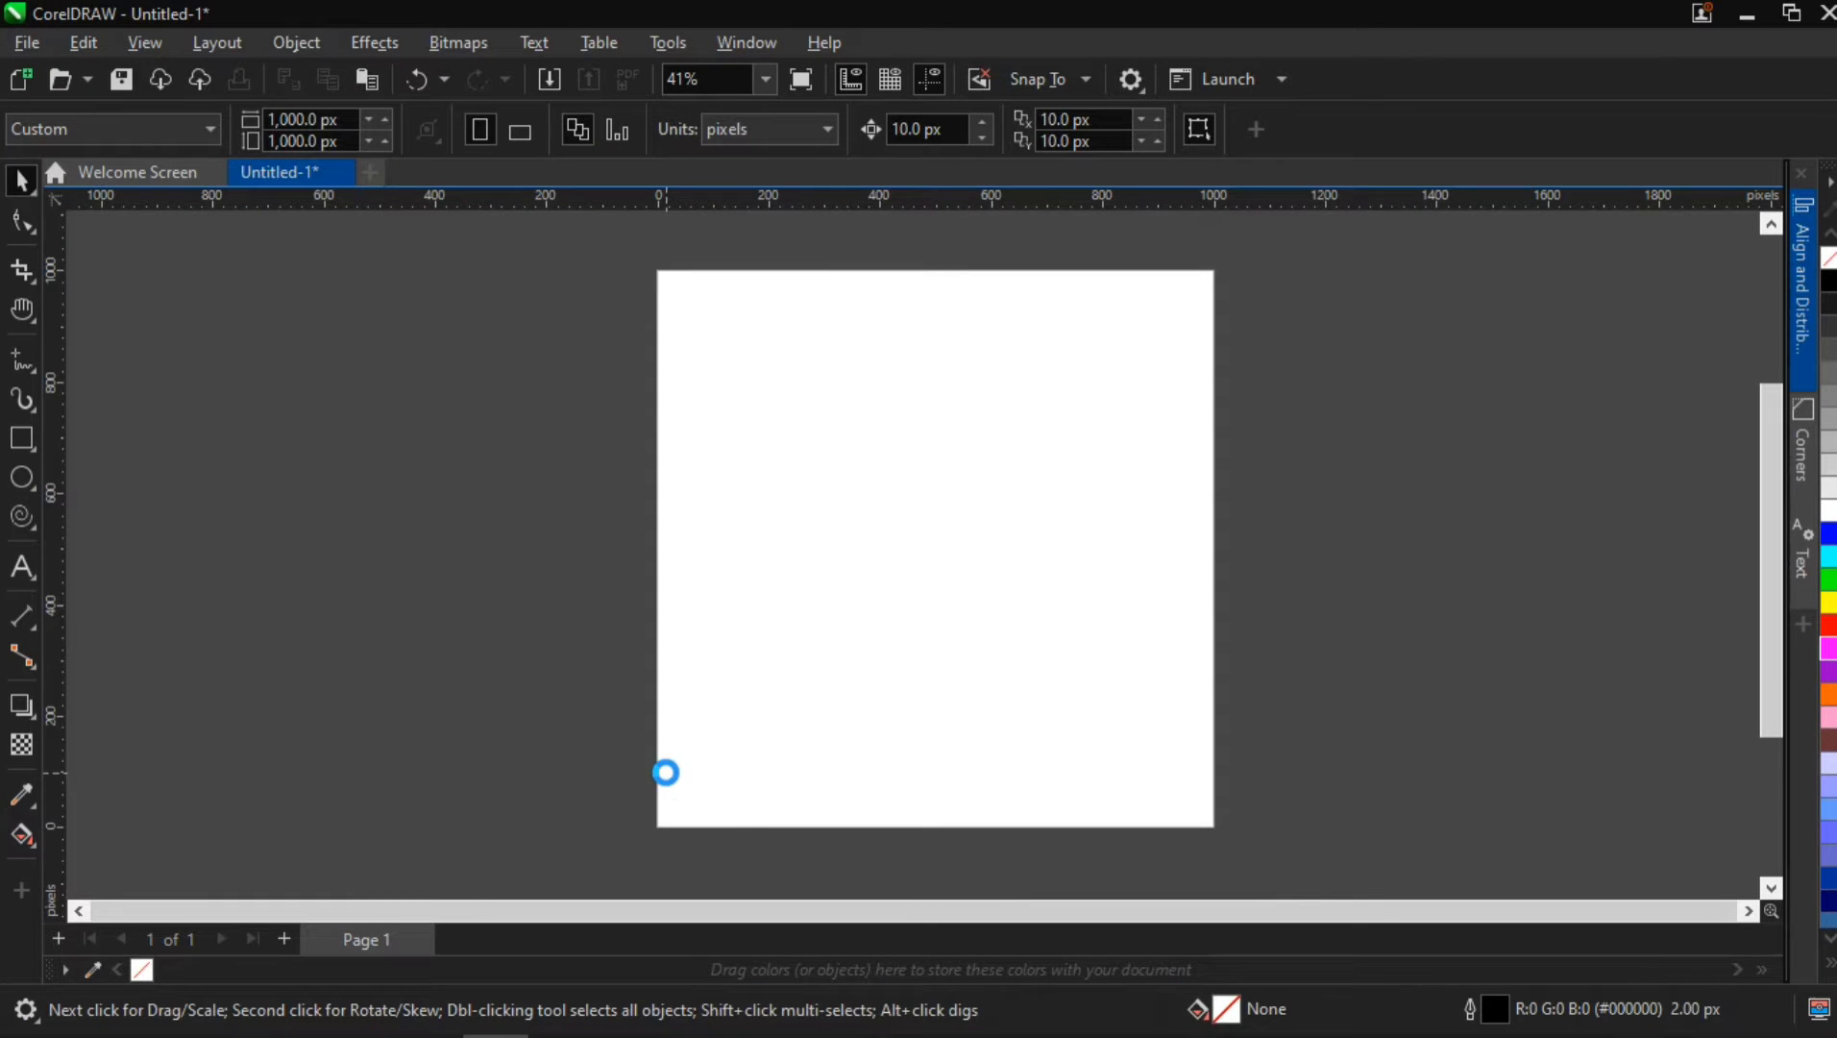
key(ctrl+v)
right_click(273, 525)
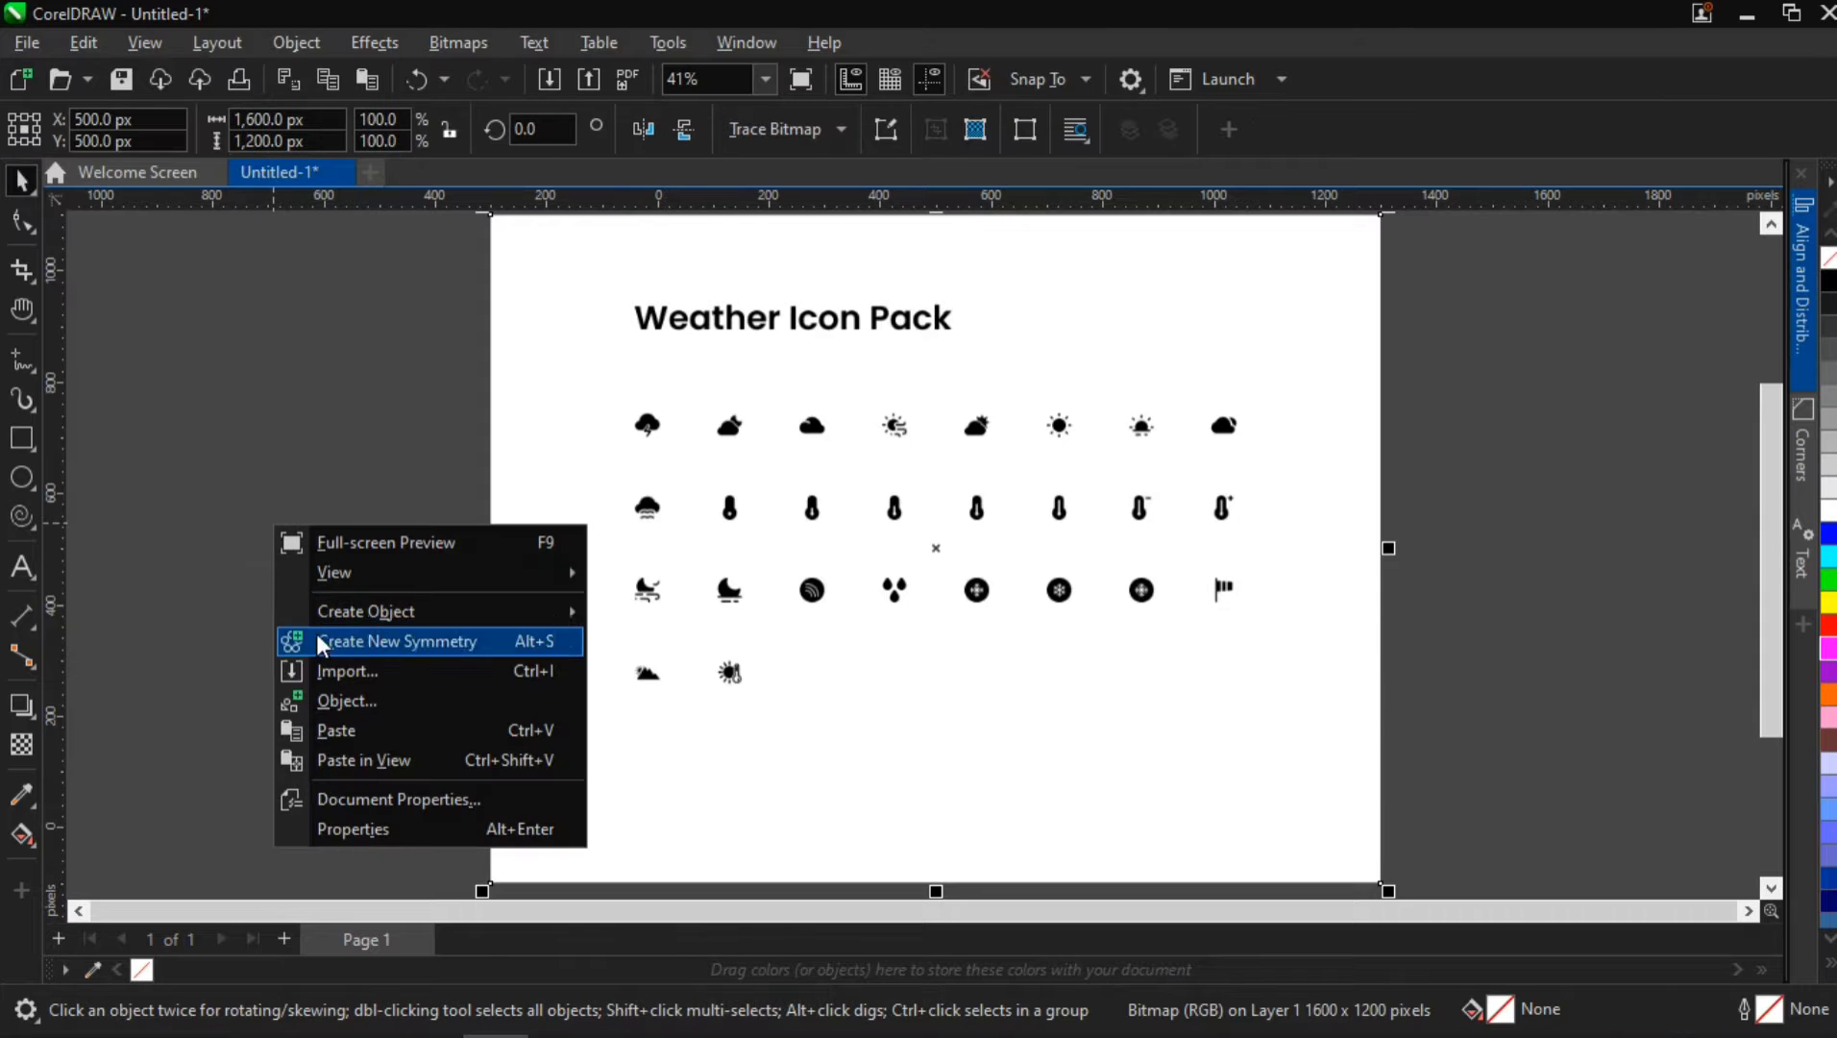
click(268, 475)
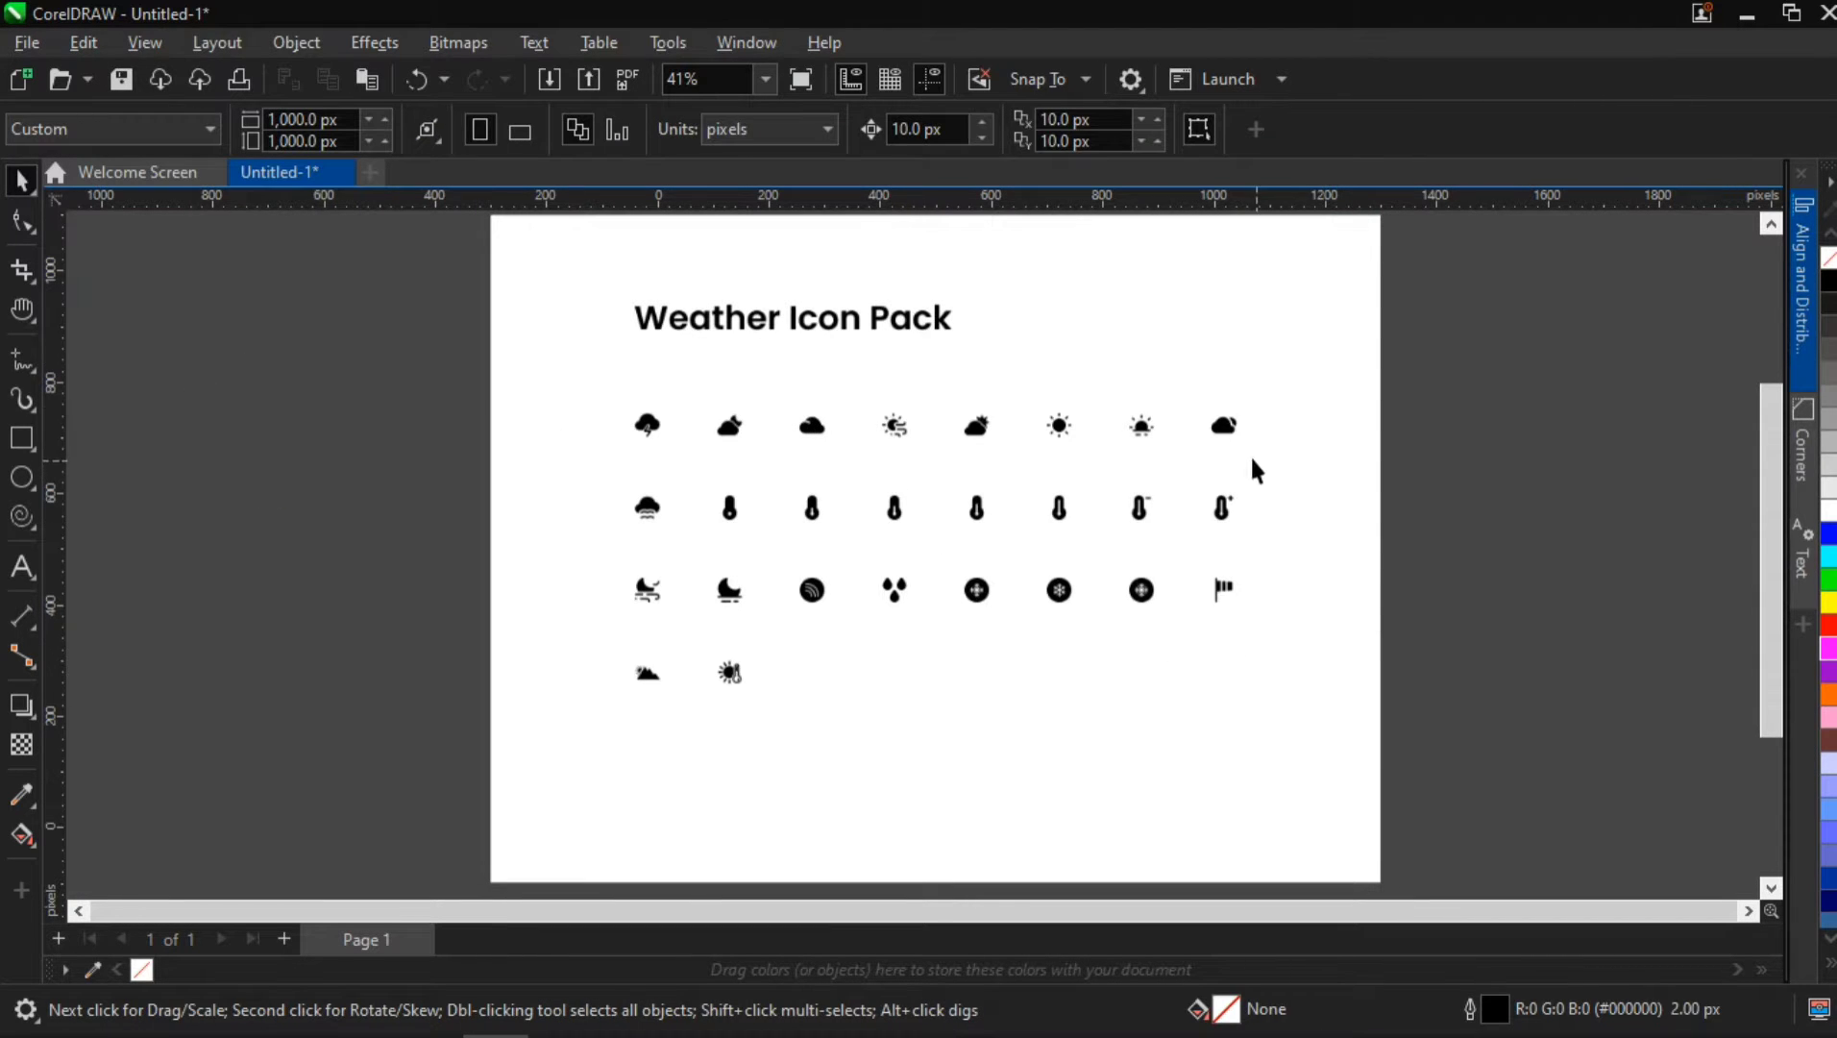
Shrink the pasted bitmap to about 909 × 682 px and crop it to the icon rows below the title, about 694 × 332 px.
drag(1217, 362, 1218, 408)
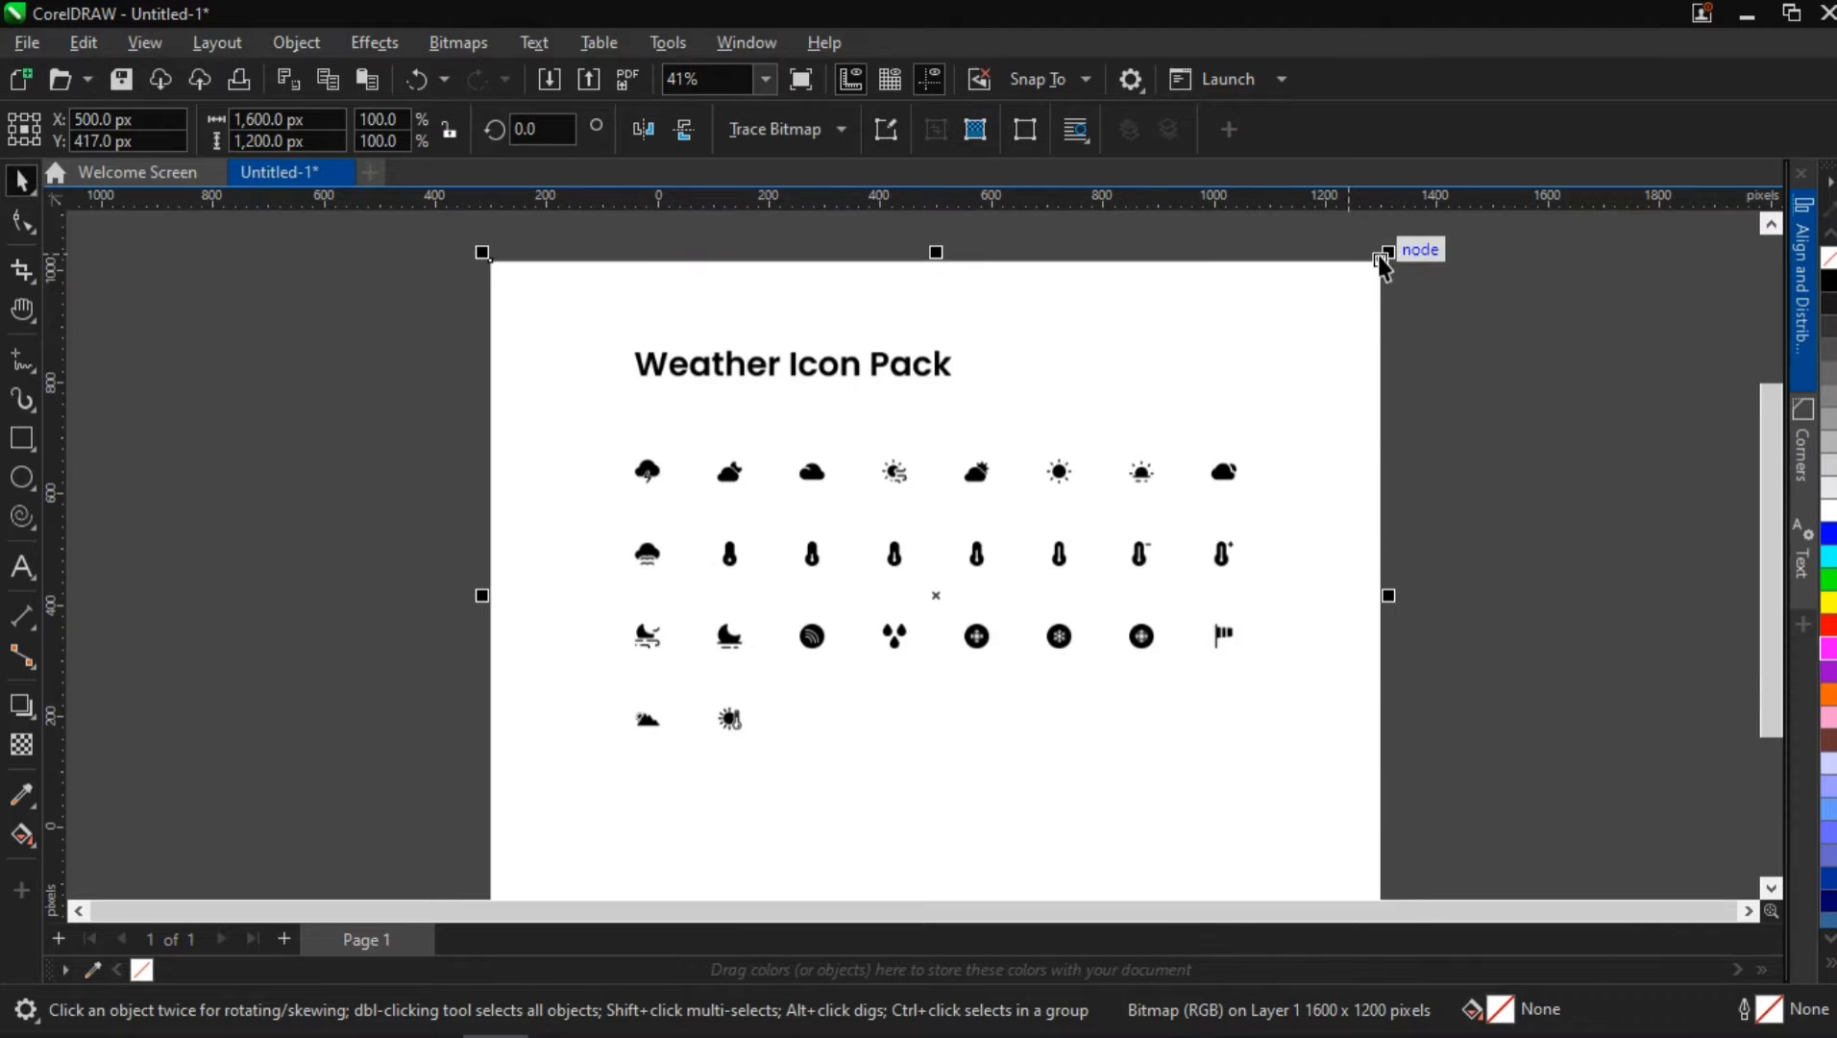
drag(1374, 291, 1187, 394)
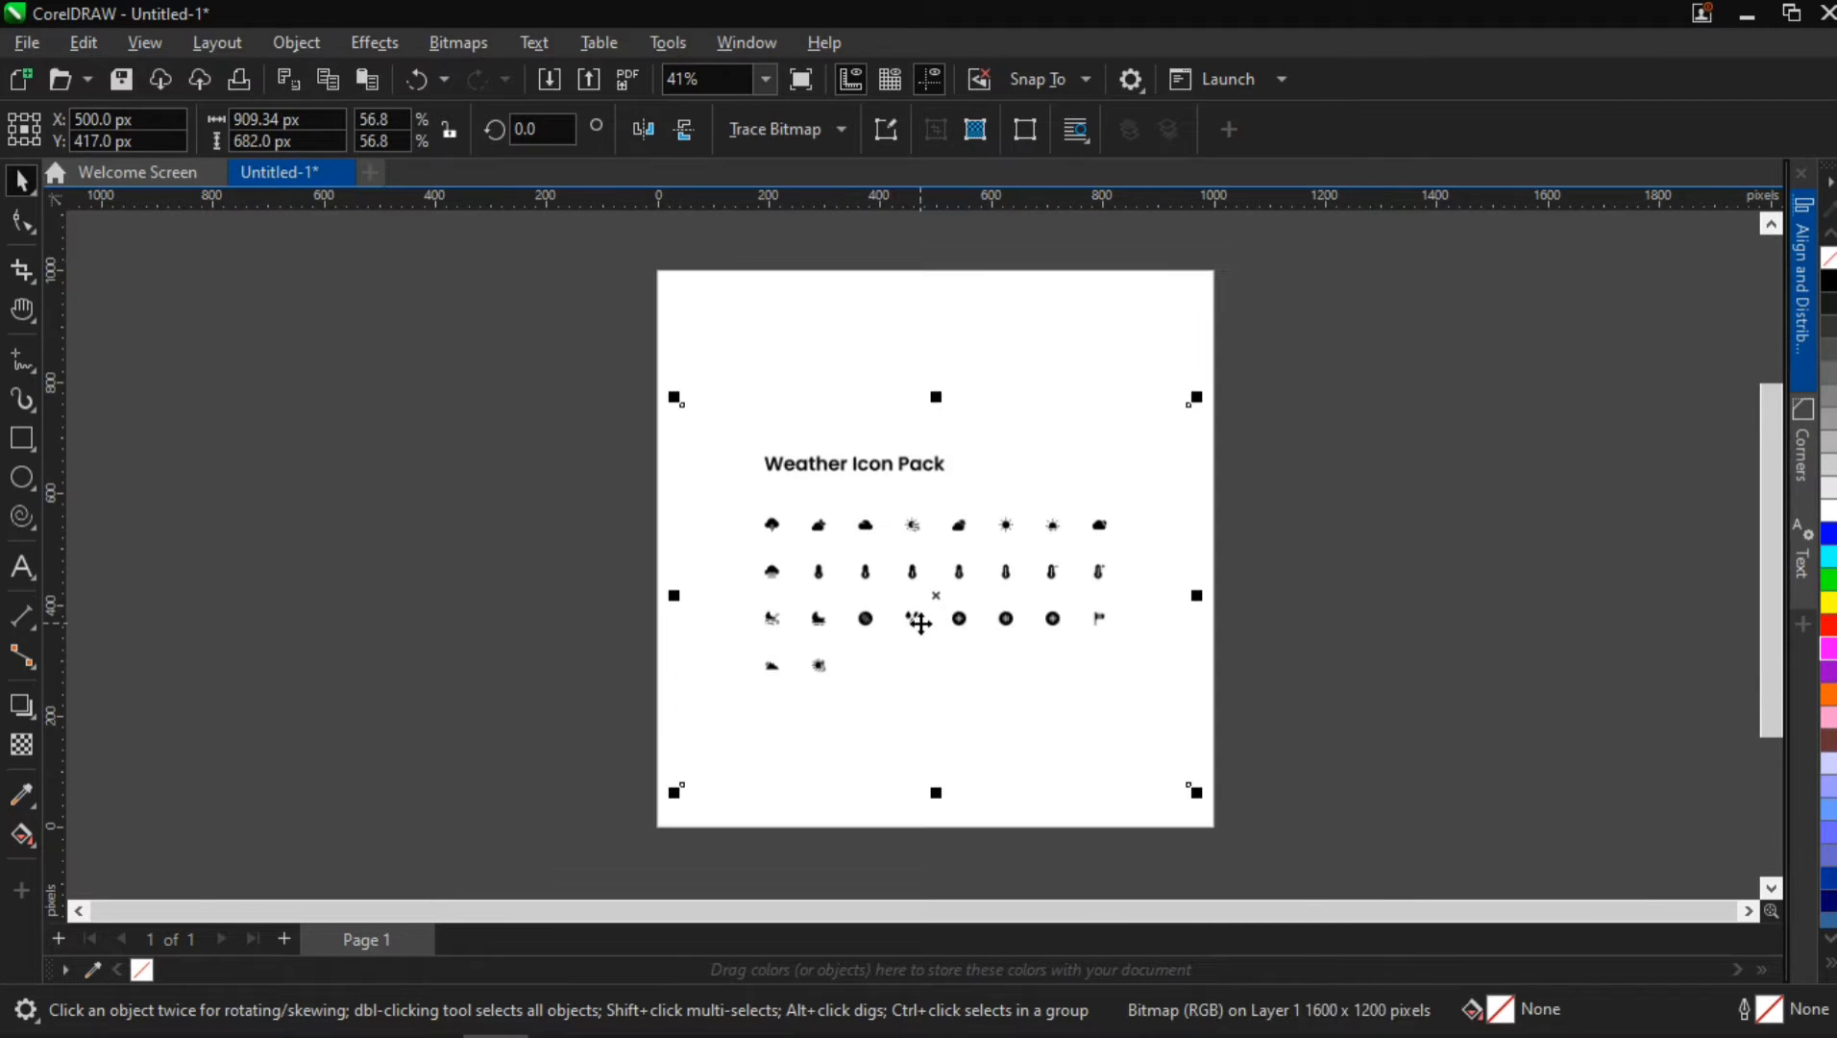
scroll(919, 619, up, 2)
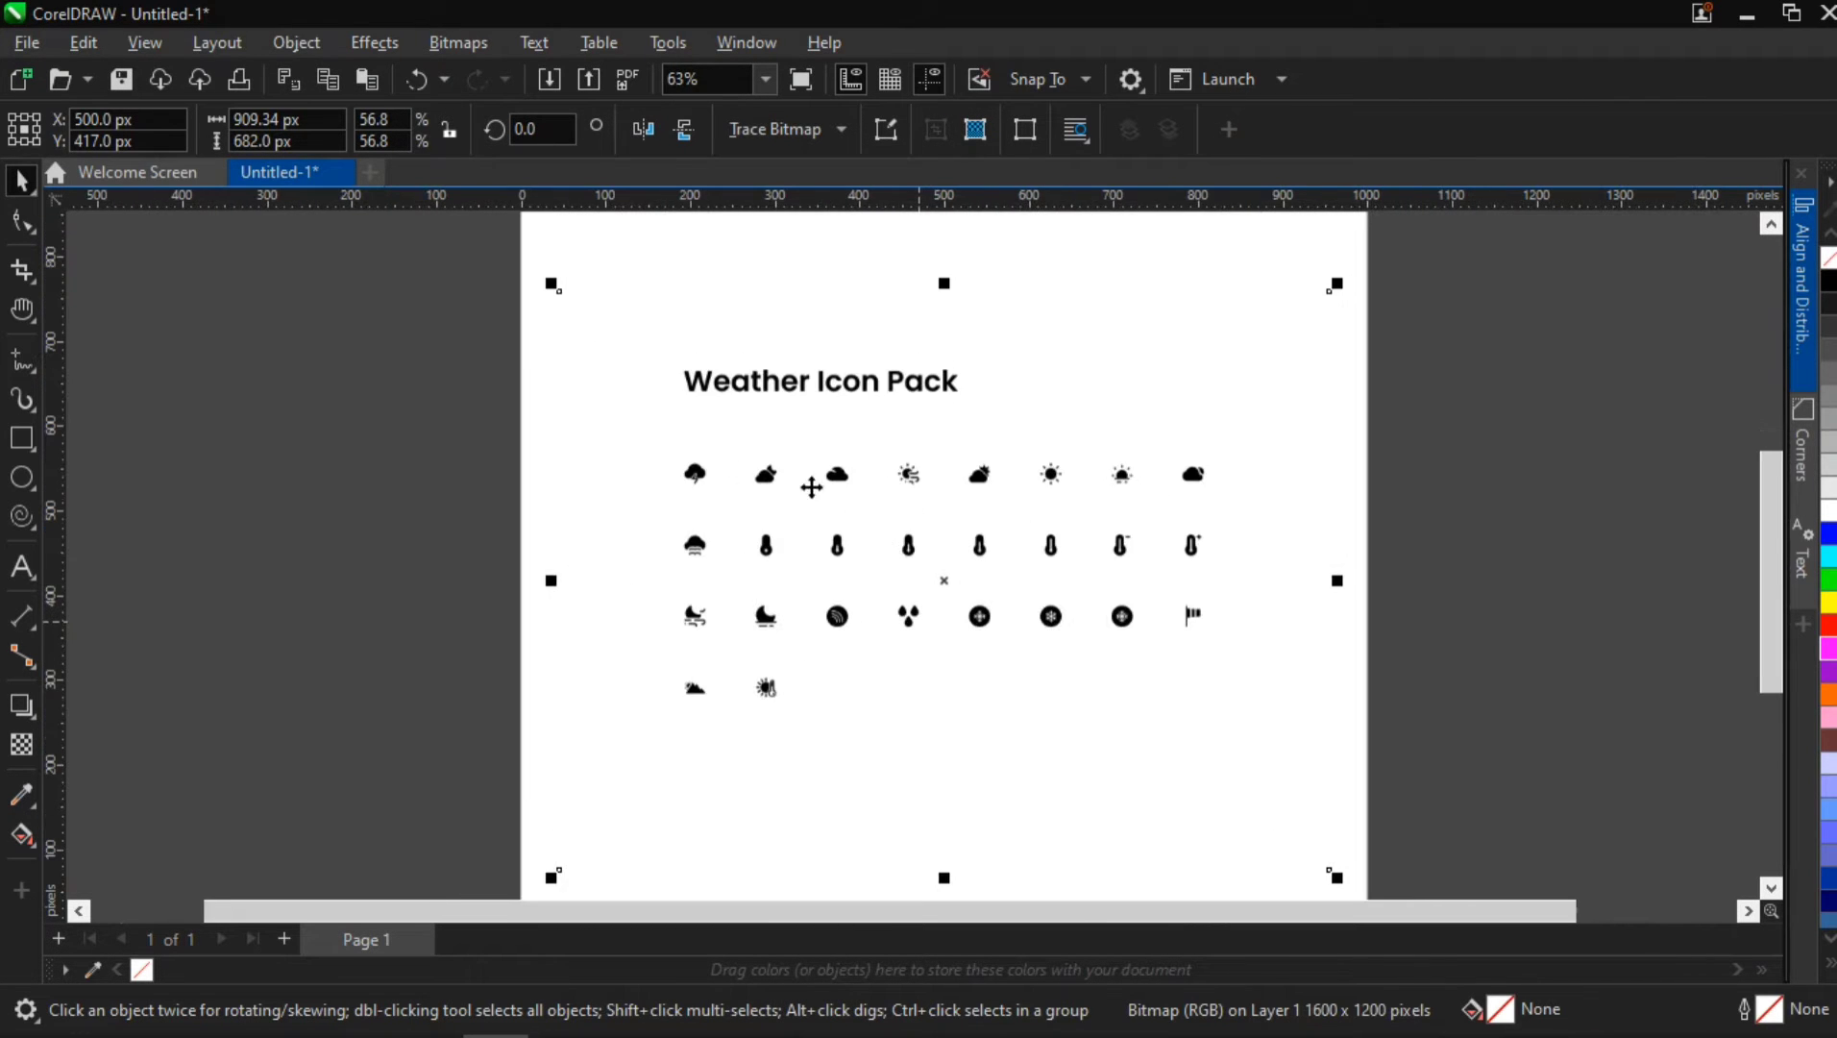
click(17, 274)
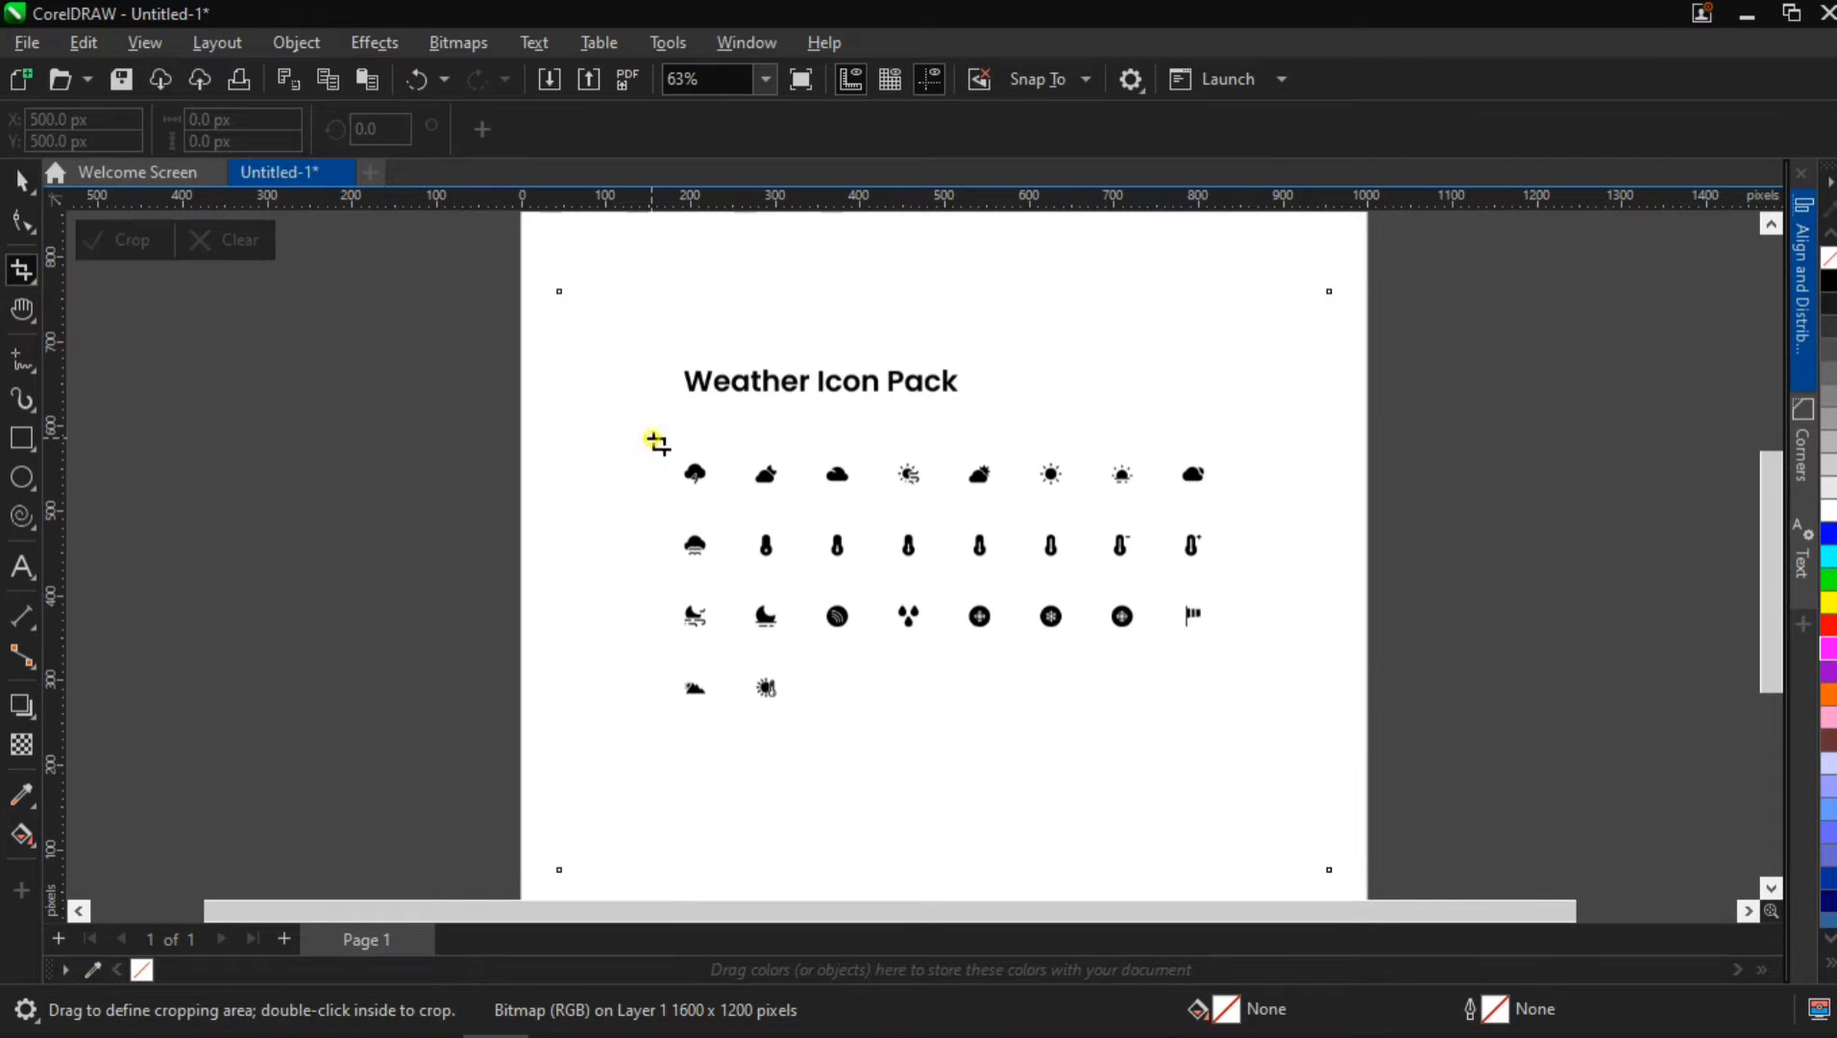
drag(652, 438, 1240, 720)
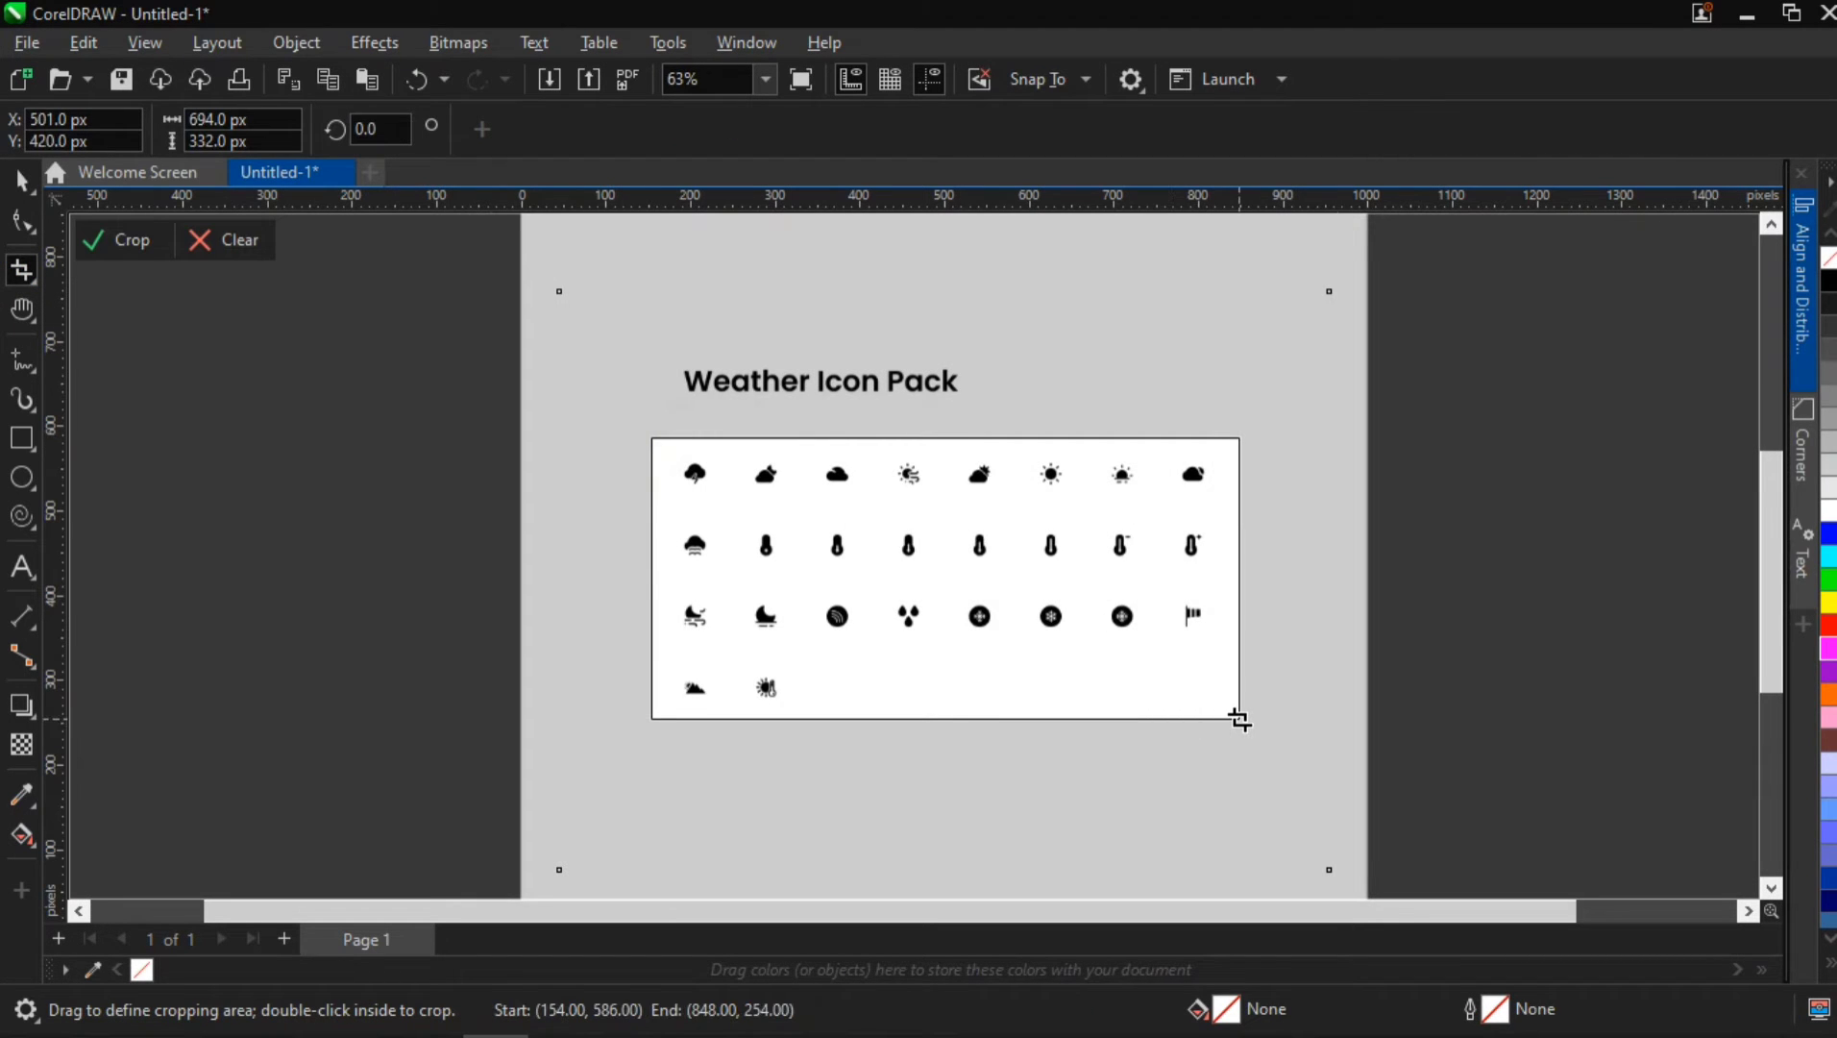
double_click(880, 558)
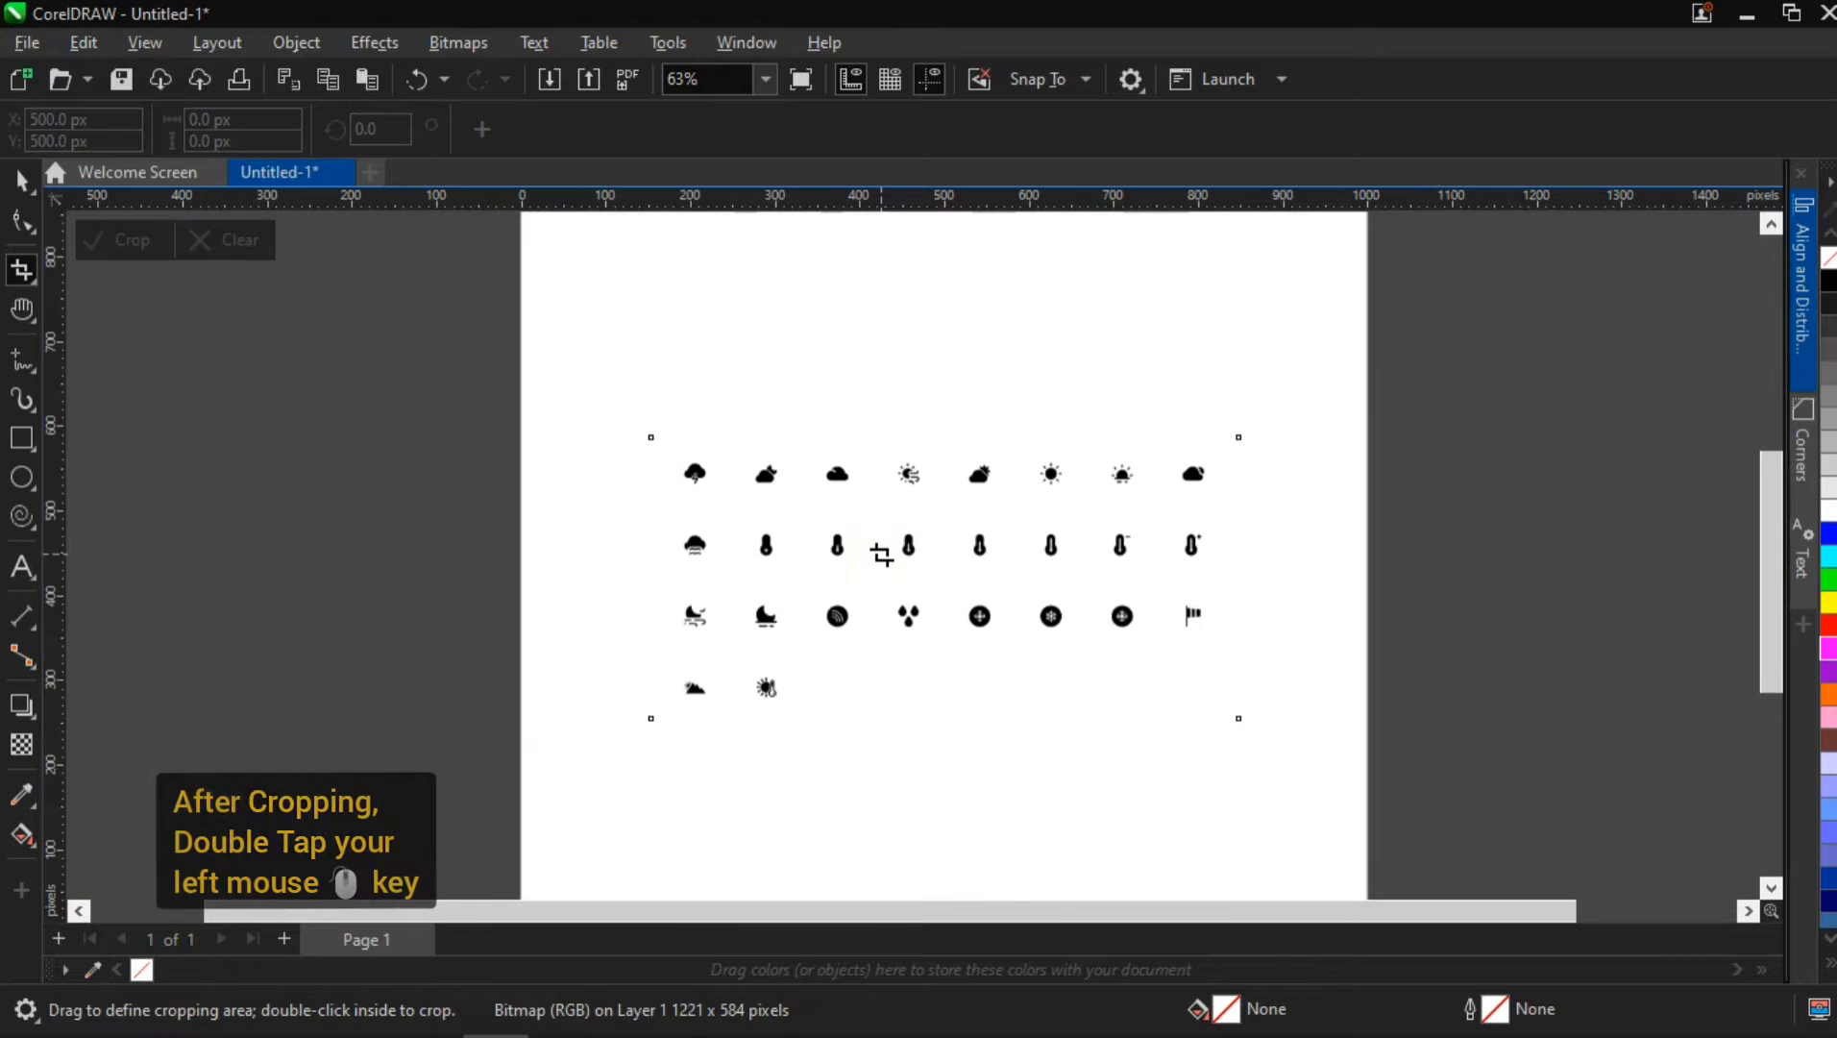
key(space)
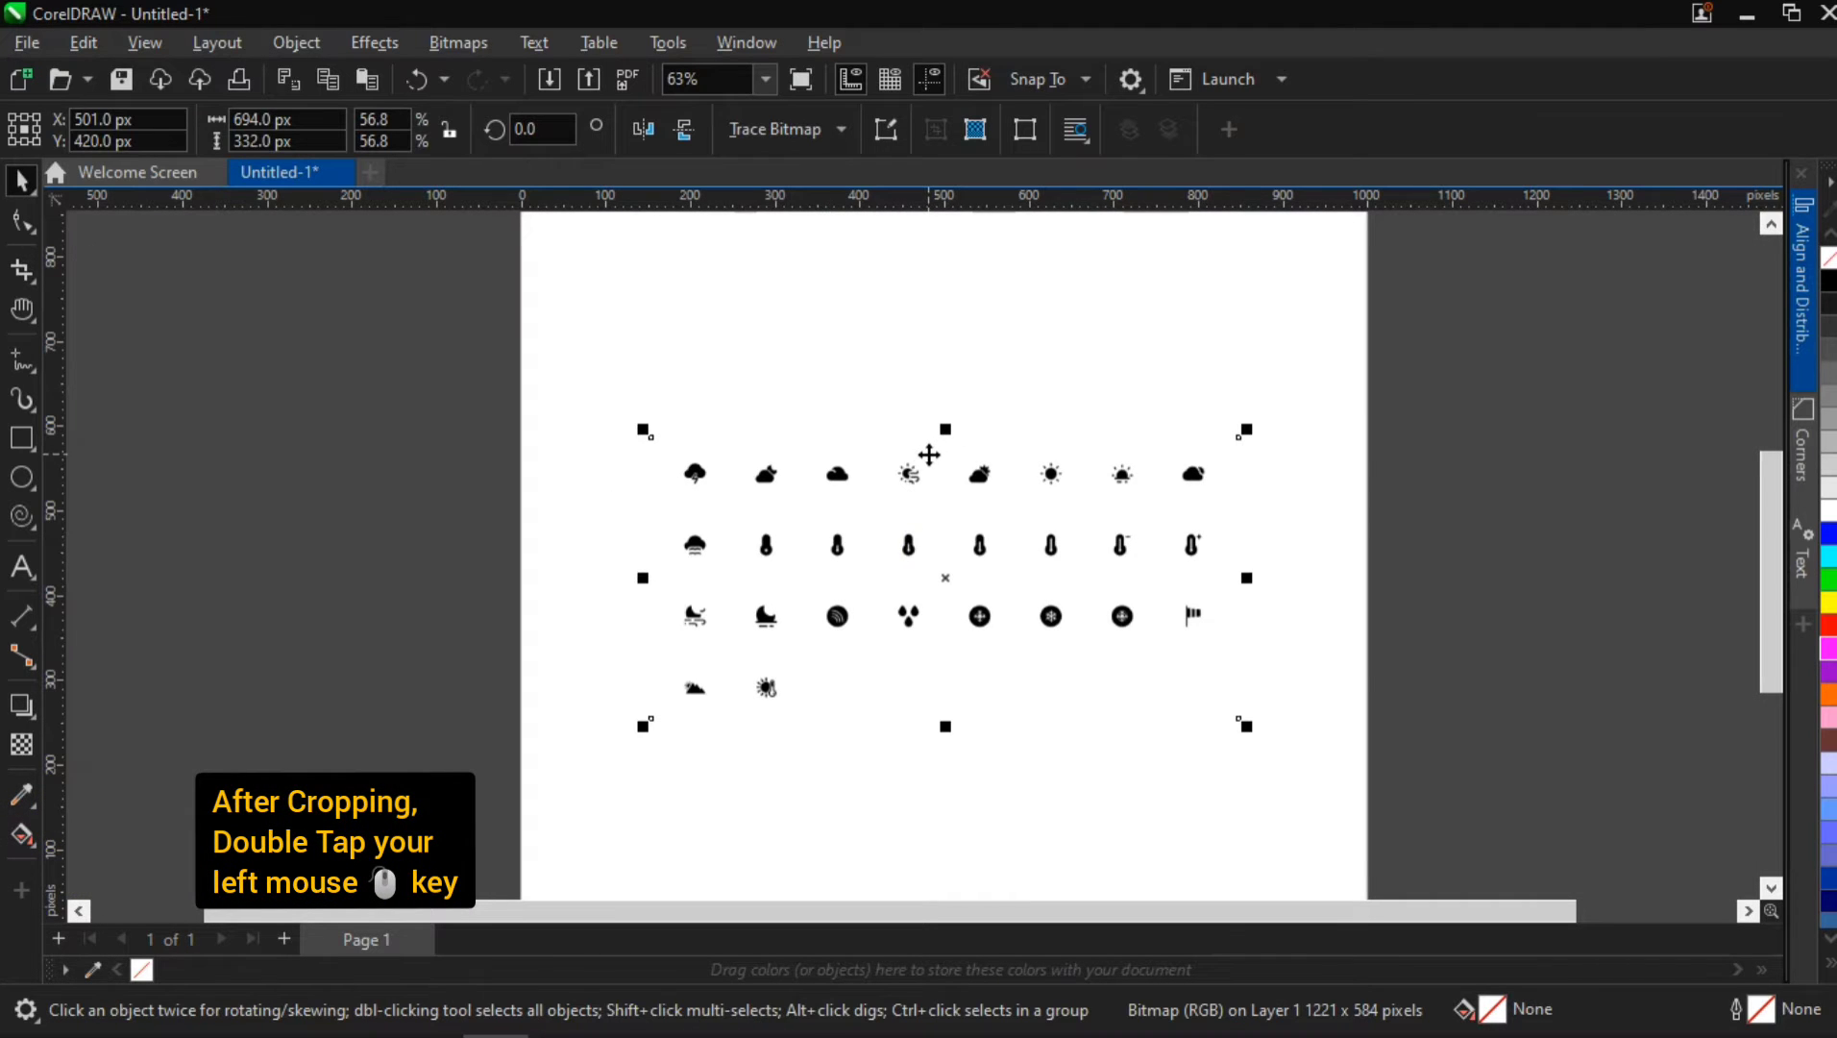
Quick Trace the cropped bitmap and move the traced group off the page to its left.
right_click(838, 527)
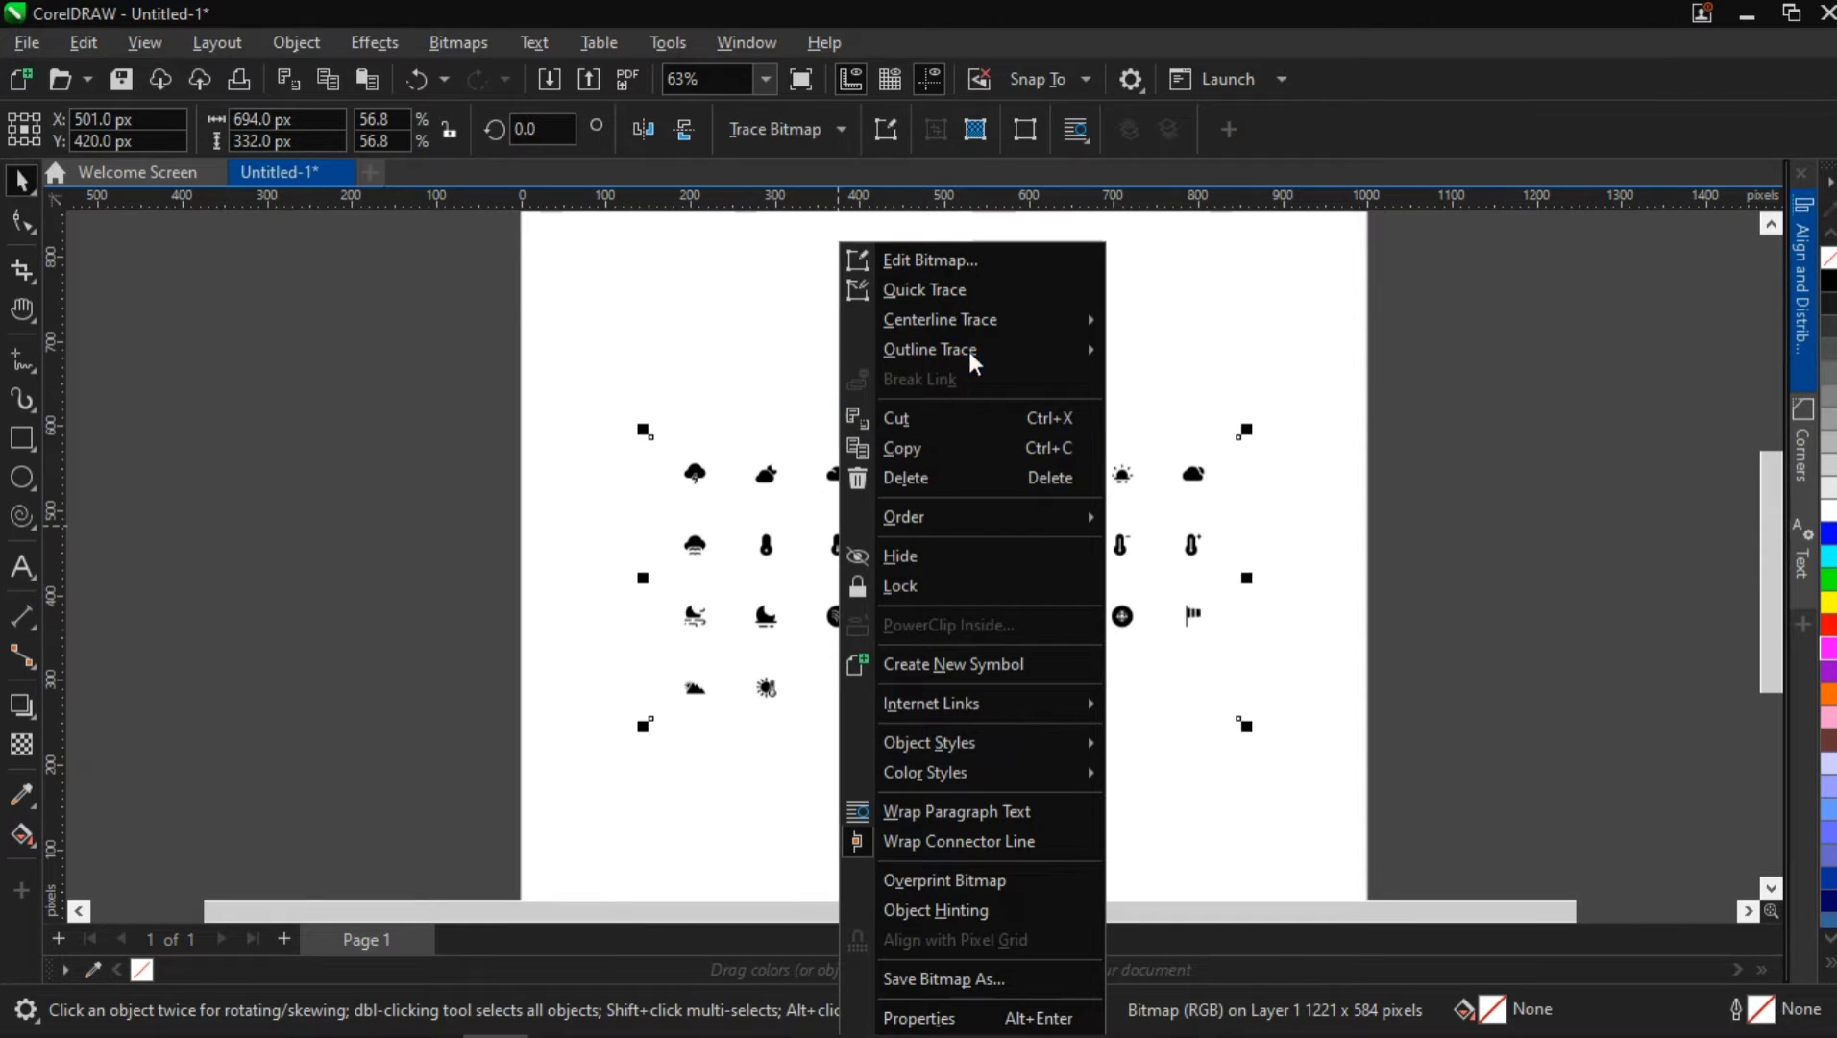
click(947, 291)
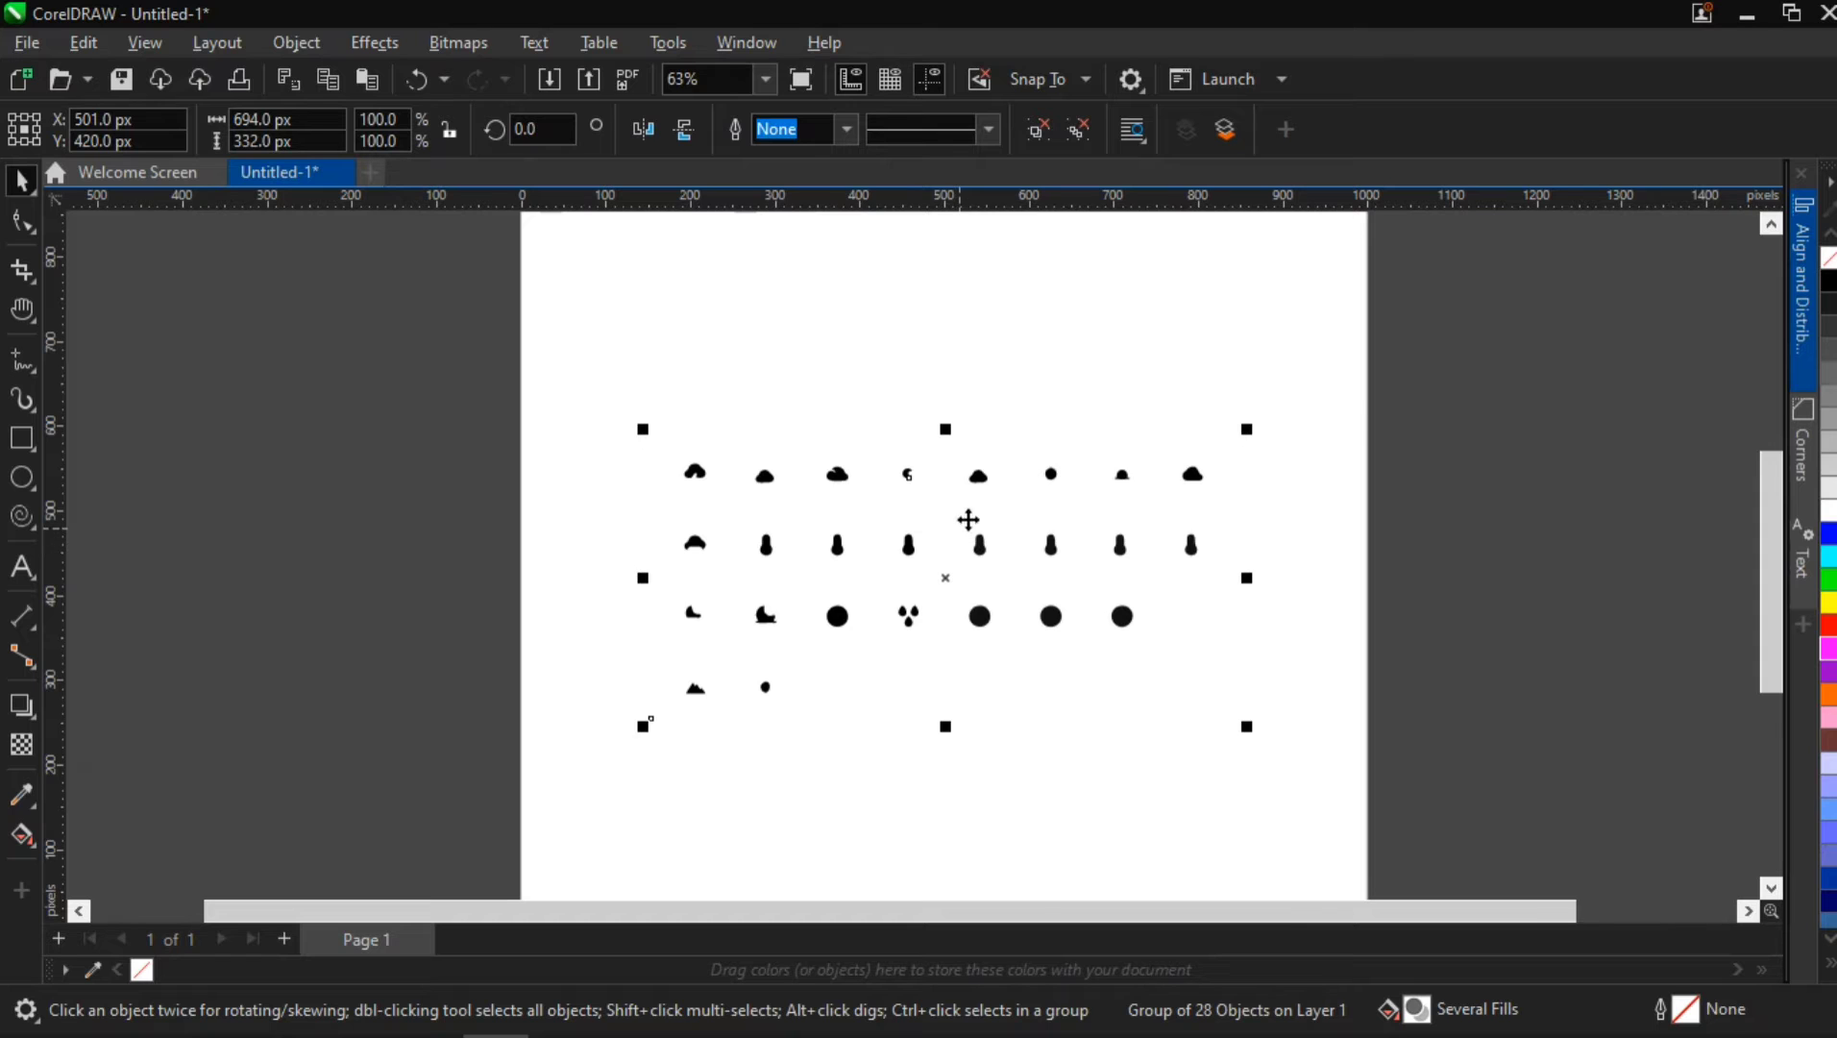
click(1393, 370)
mouse_move(1124, 471)
mouse_down()
mouse_move(843, 532)
mouse_move(608, 529)
mouse_move(375, 466)
mouse_up()
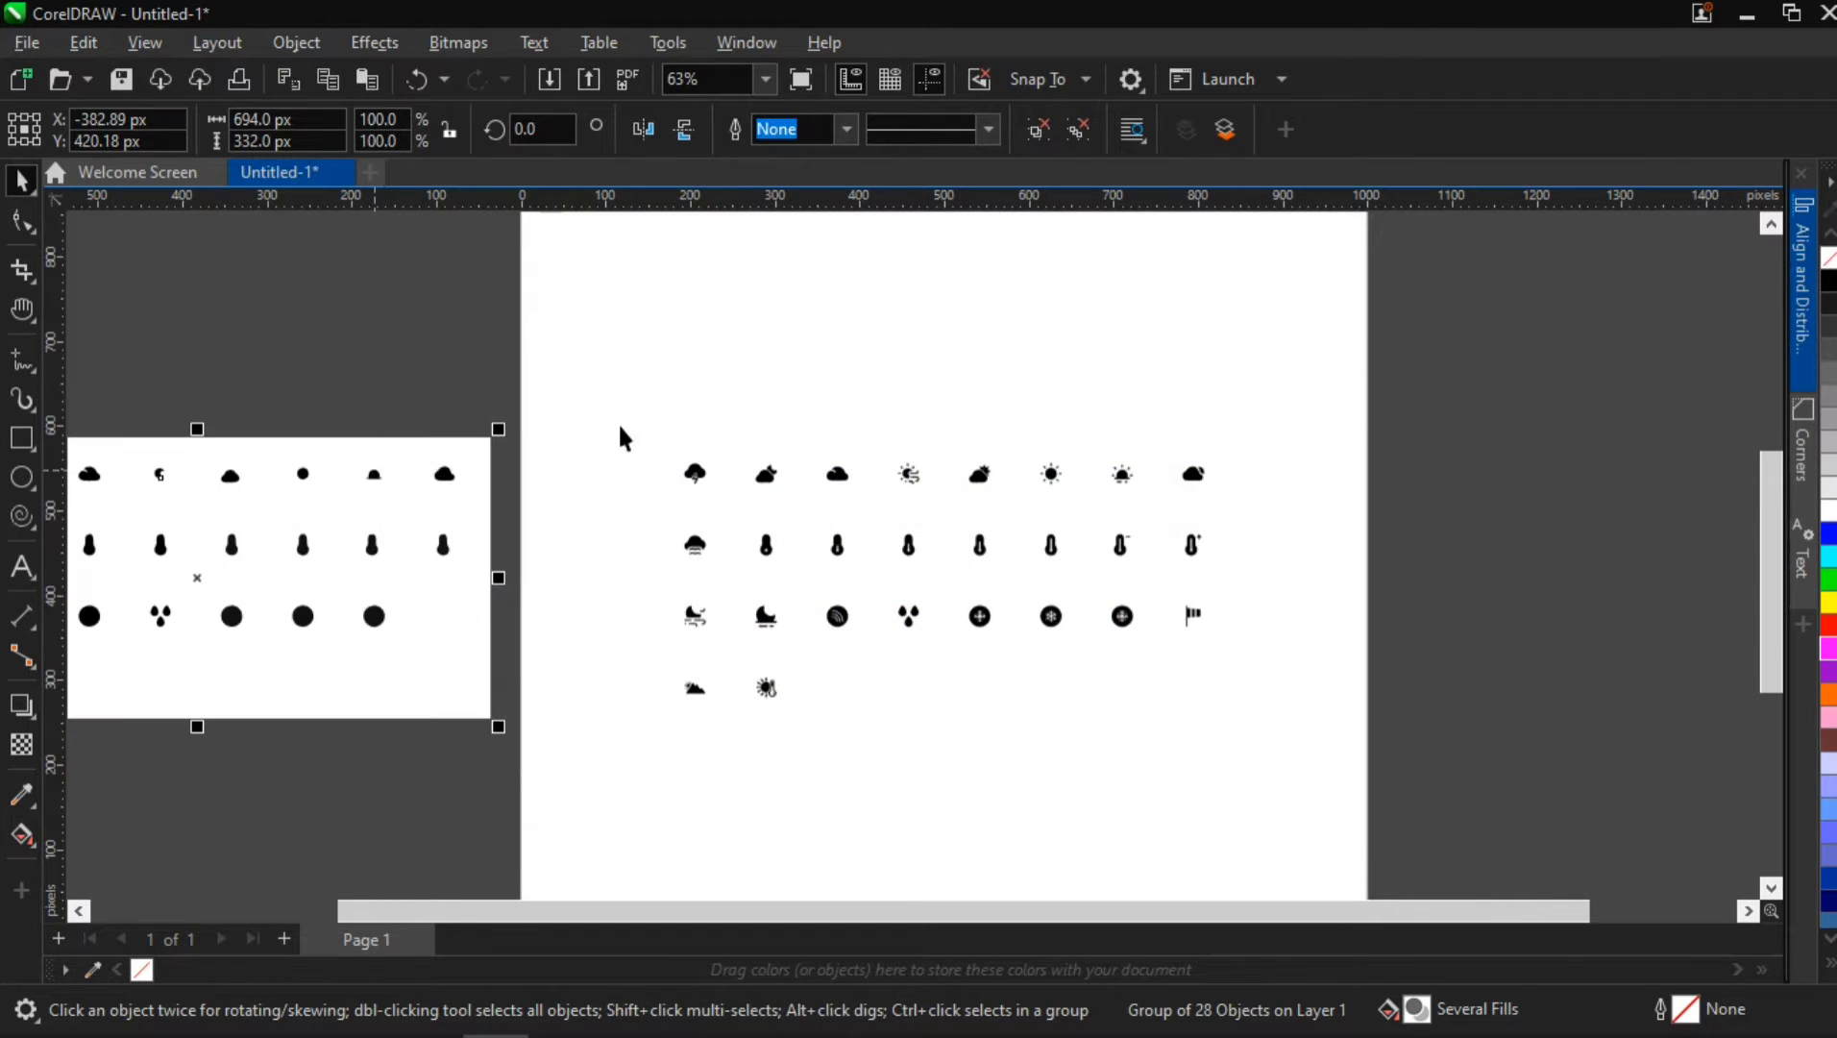
Delete the original bitmap from the page and center the traced icon group on the page.
click(849, 545)
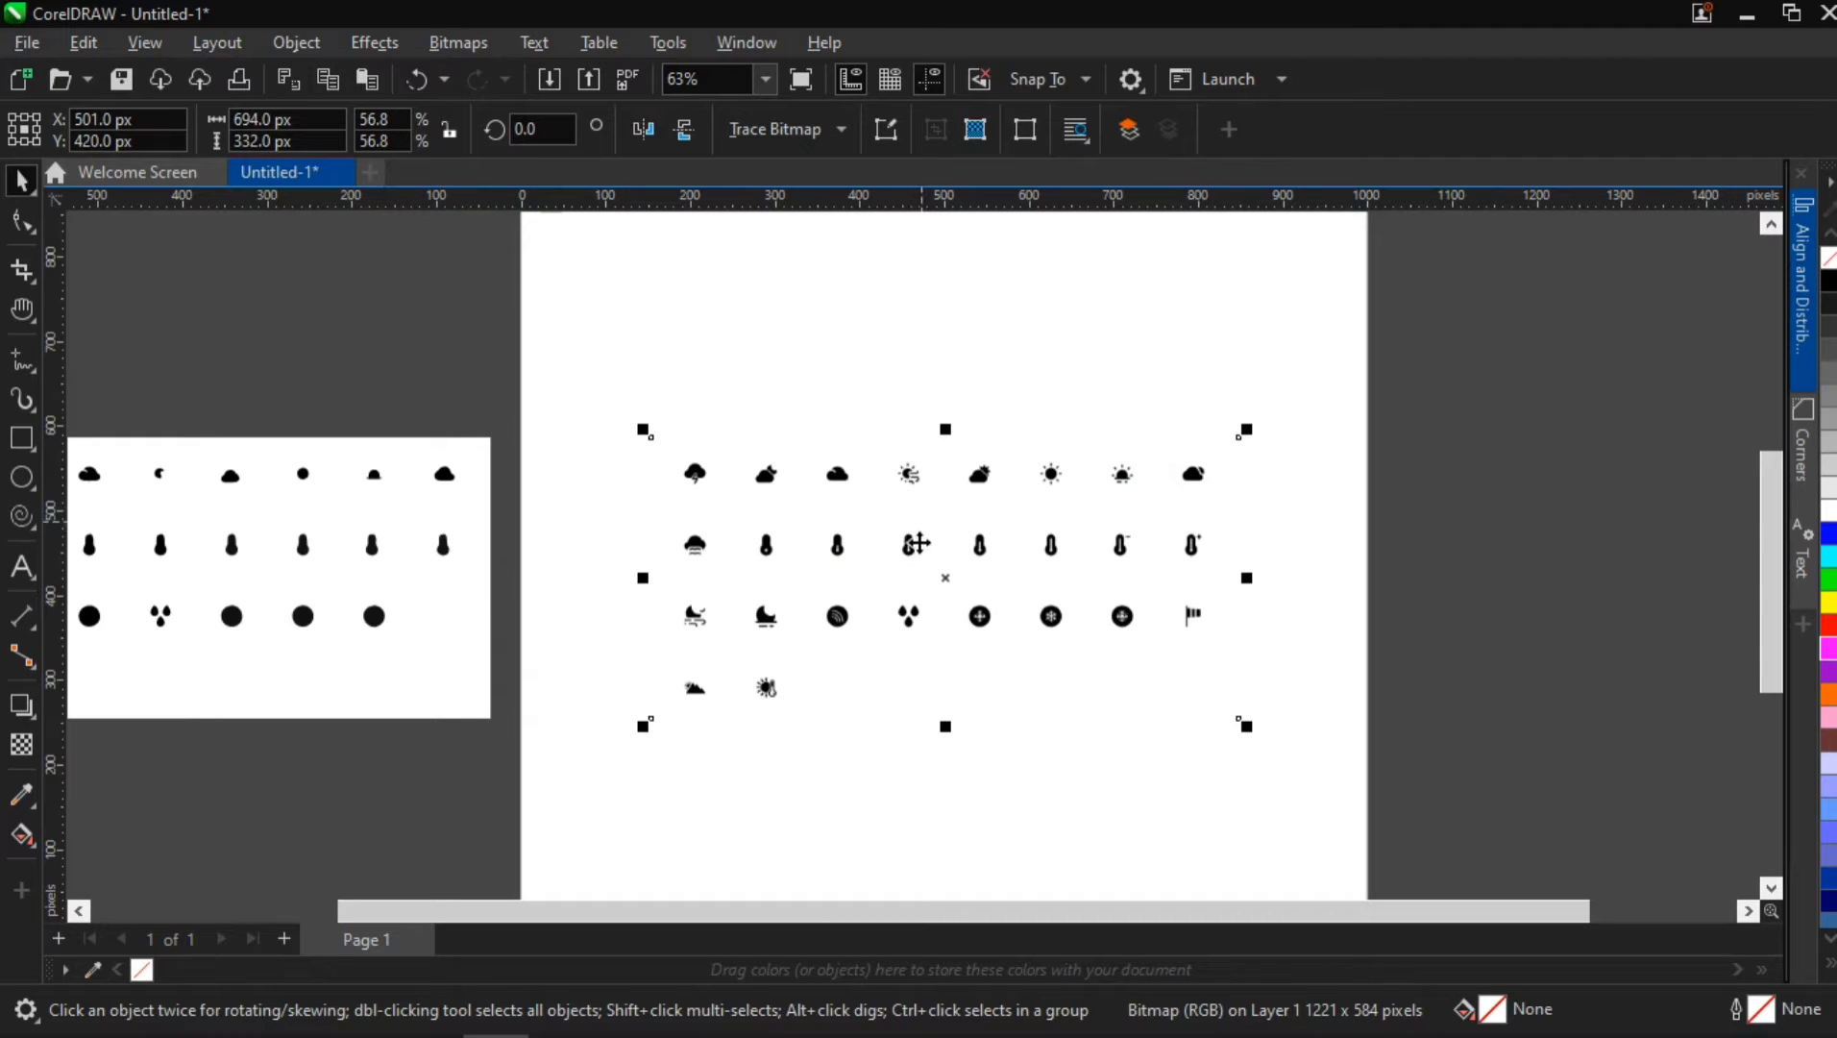
key(Delete)
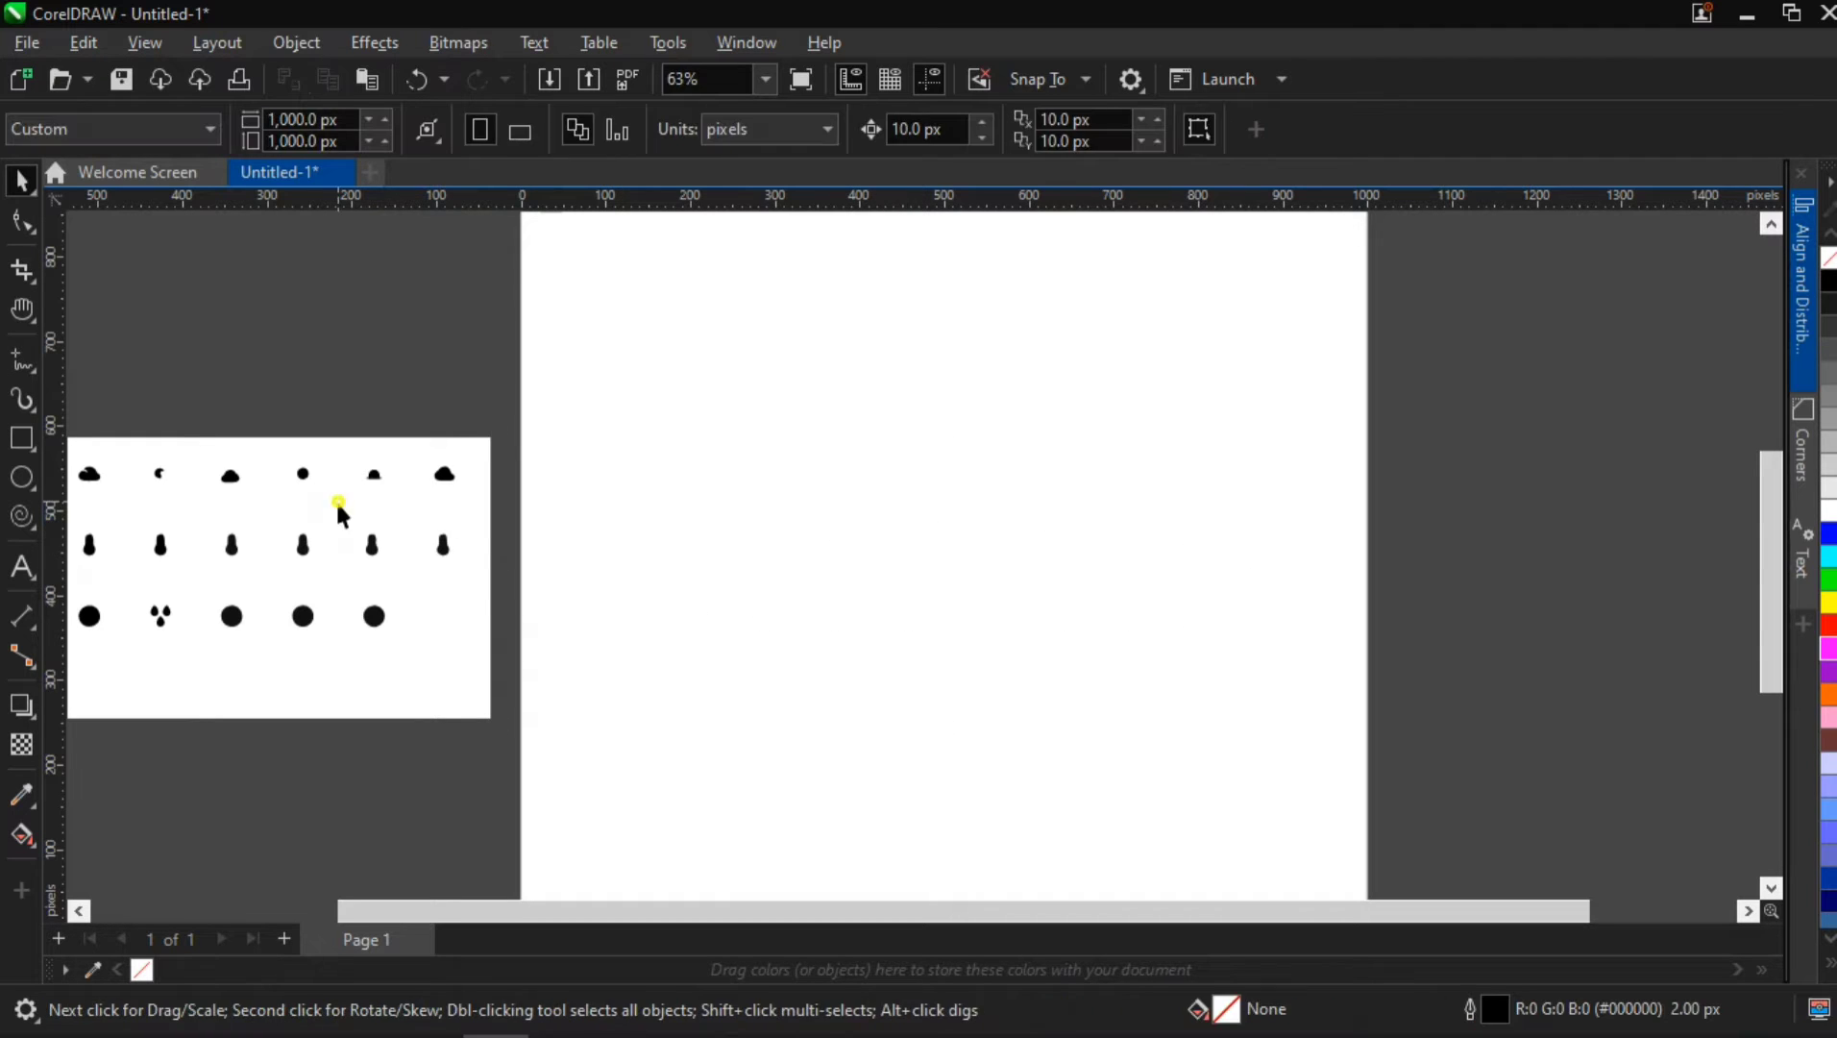
click(338, 500)
key(p)
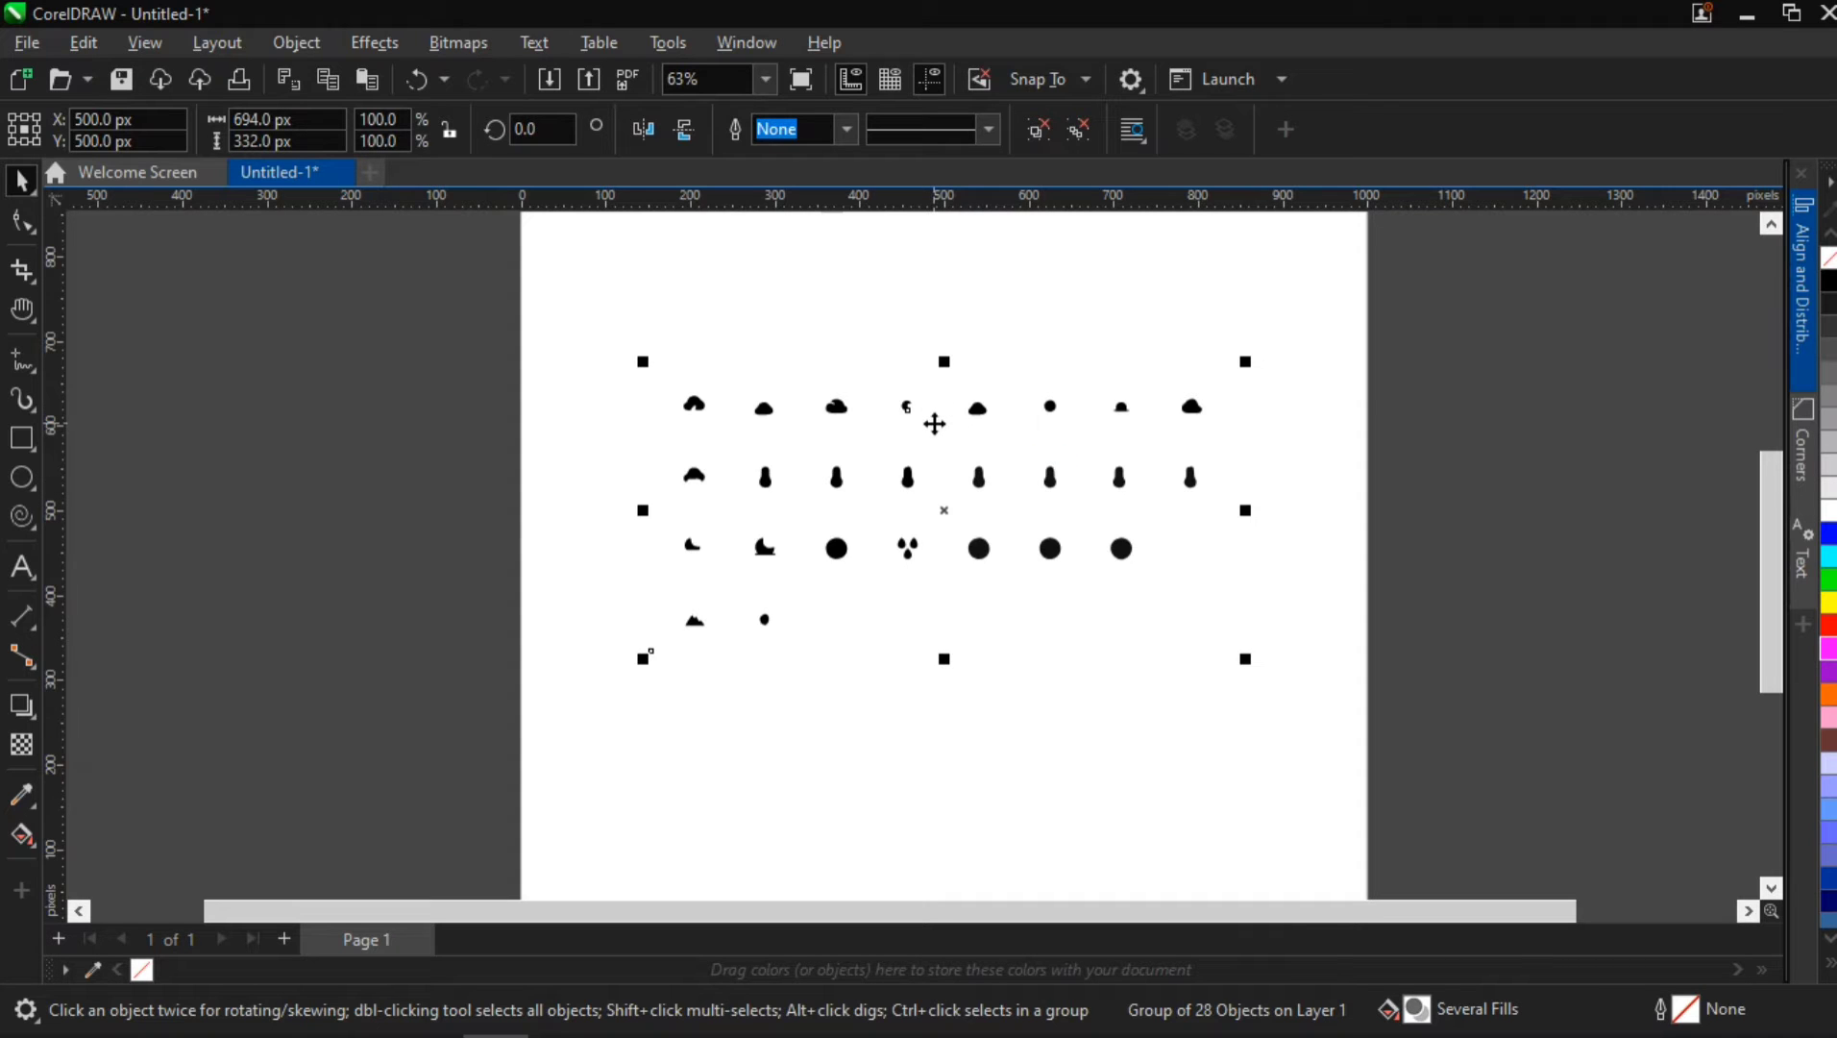
Ungroup the traced icons and delete the white background shape behind them.
key(ctrl+u)
click(766, 318)
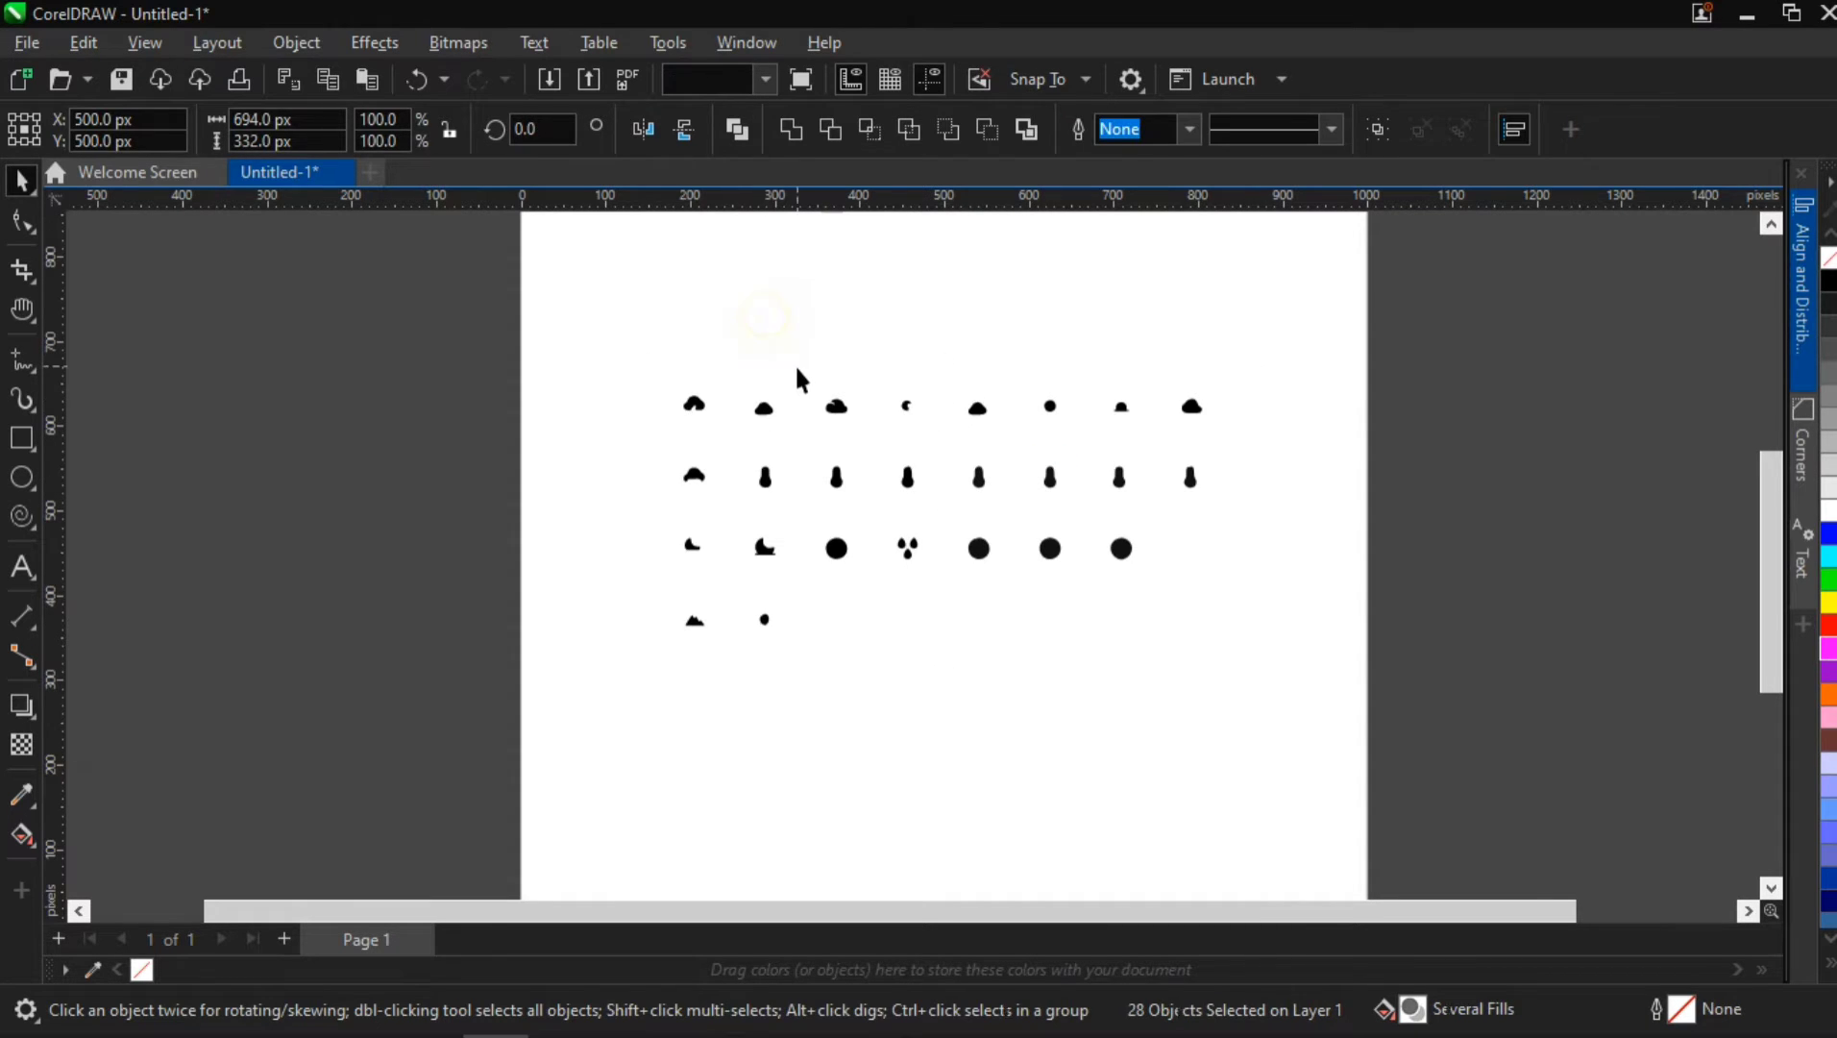
click(784, 389)
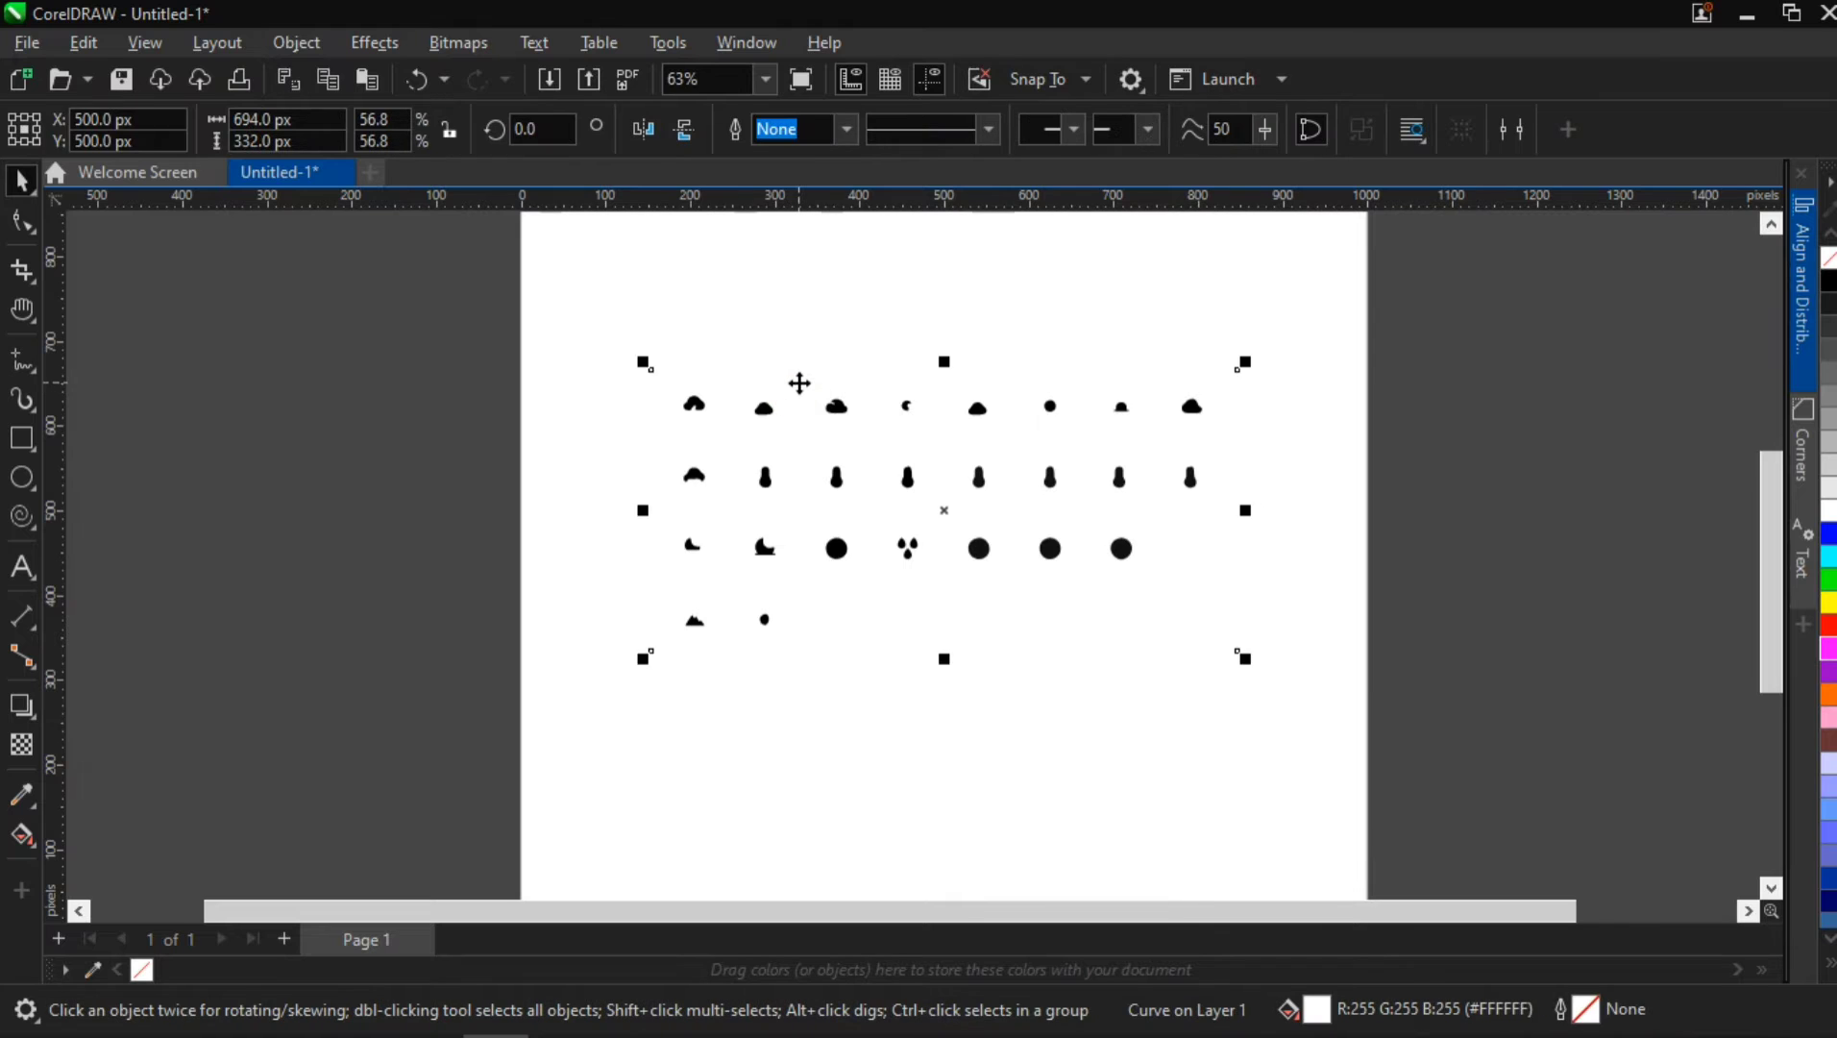
key(Delete)
Try moving the first cloud icon in the top row slightly, and undo the move.
scroll(716, 402, up, 5)
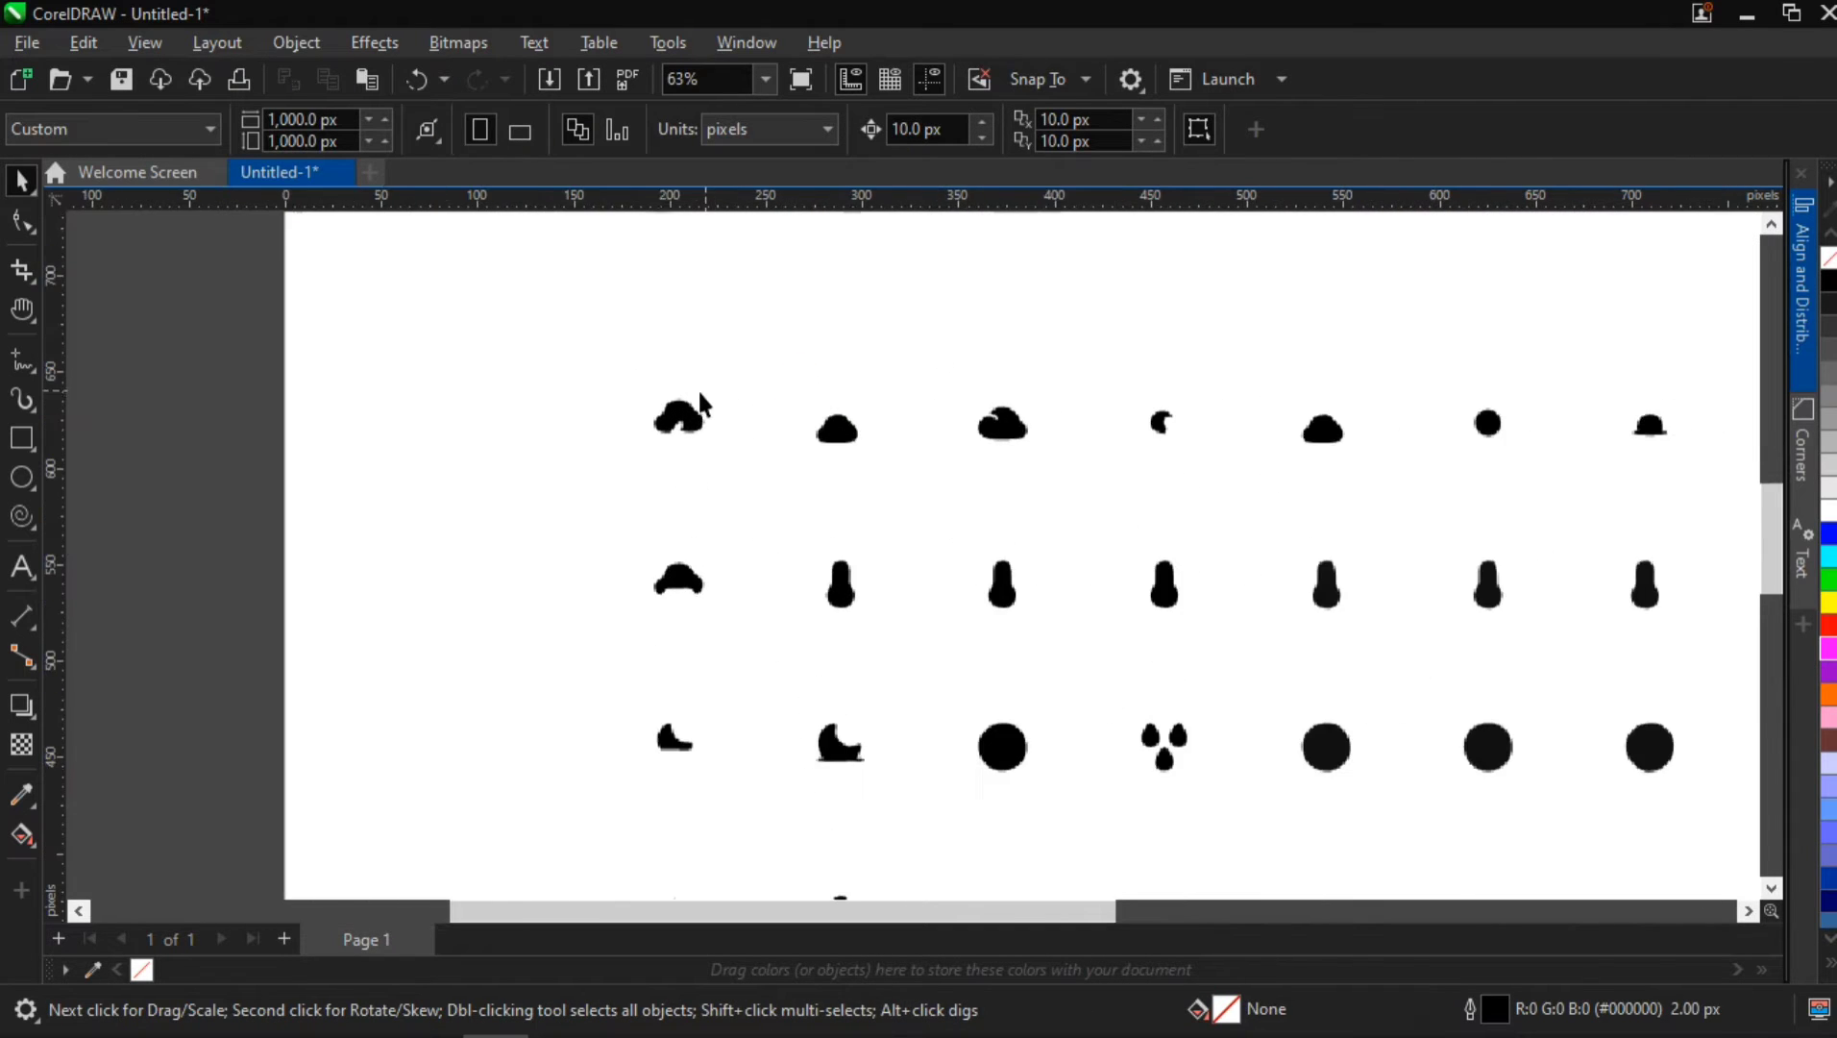
mouse_move(689, 413)
mouse_down()
mouse_move(452, 326)
mouse_move(661, 429)
mouse_up()
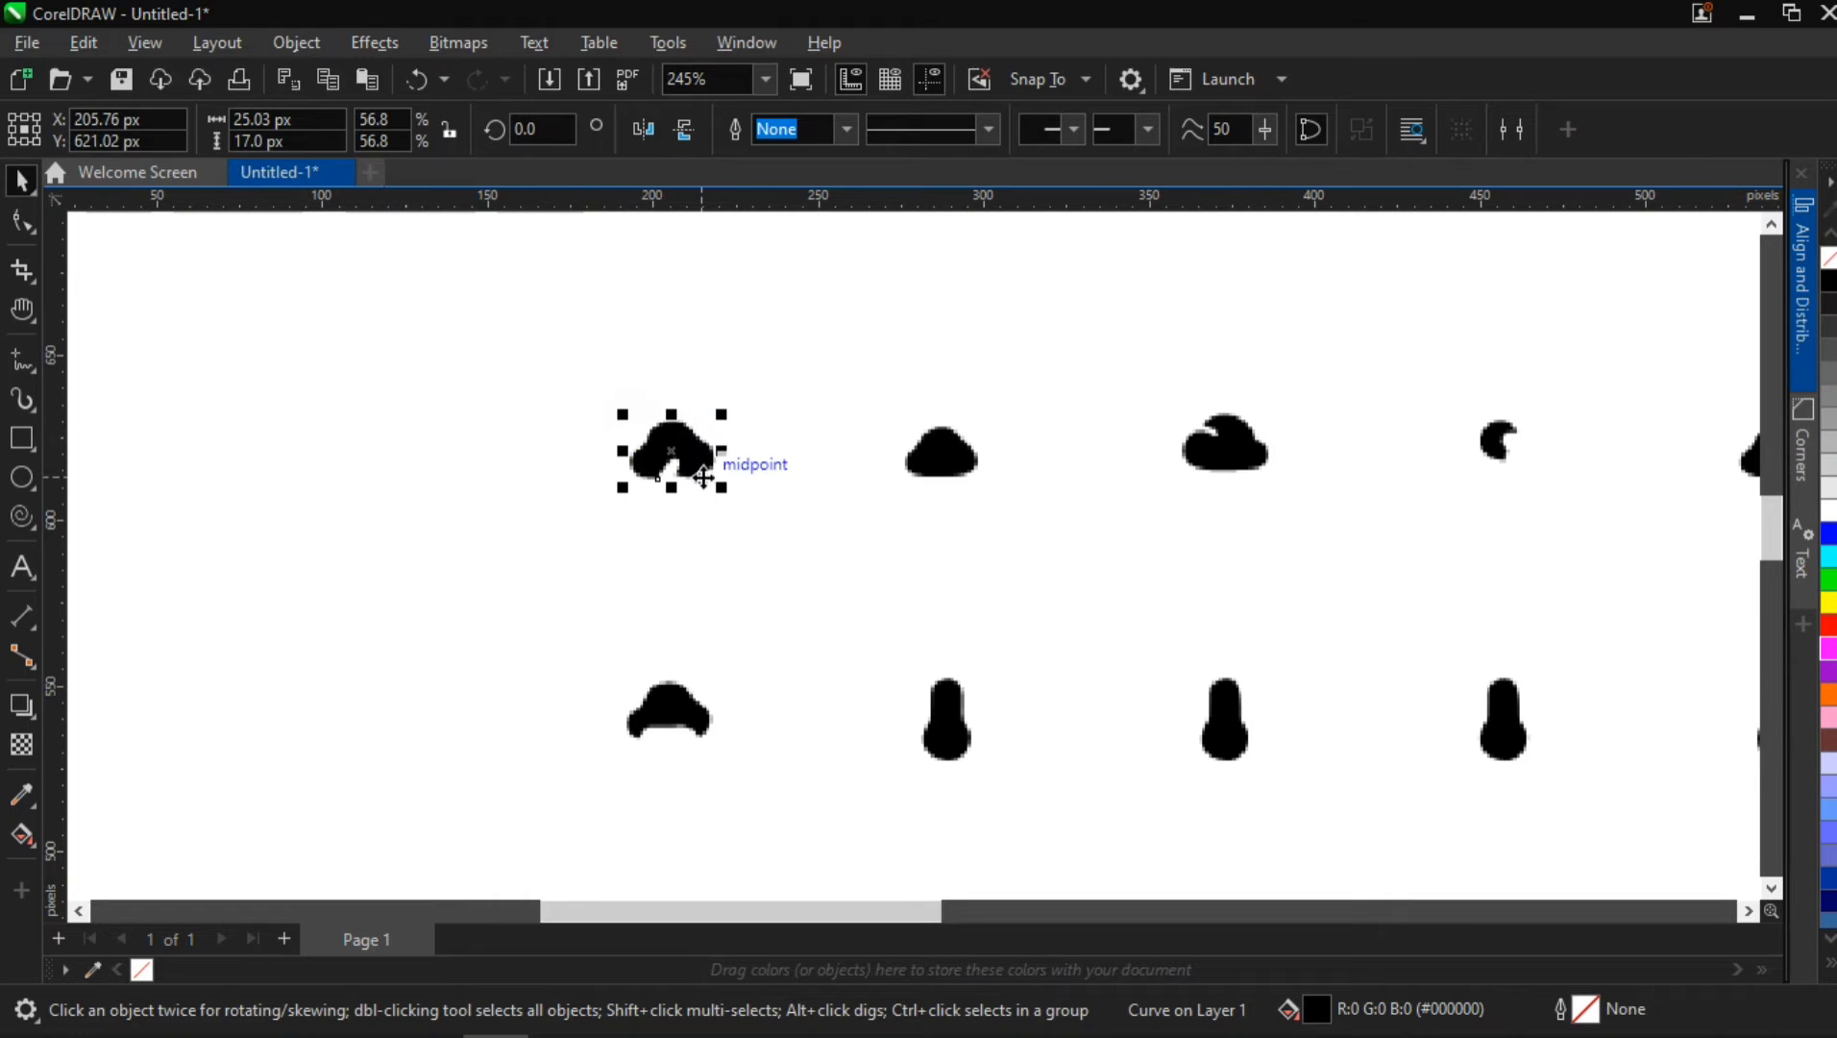
key(ctrl+z)
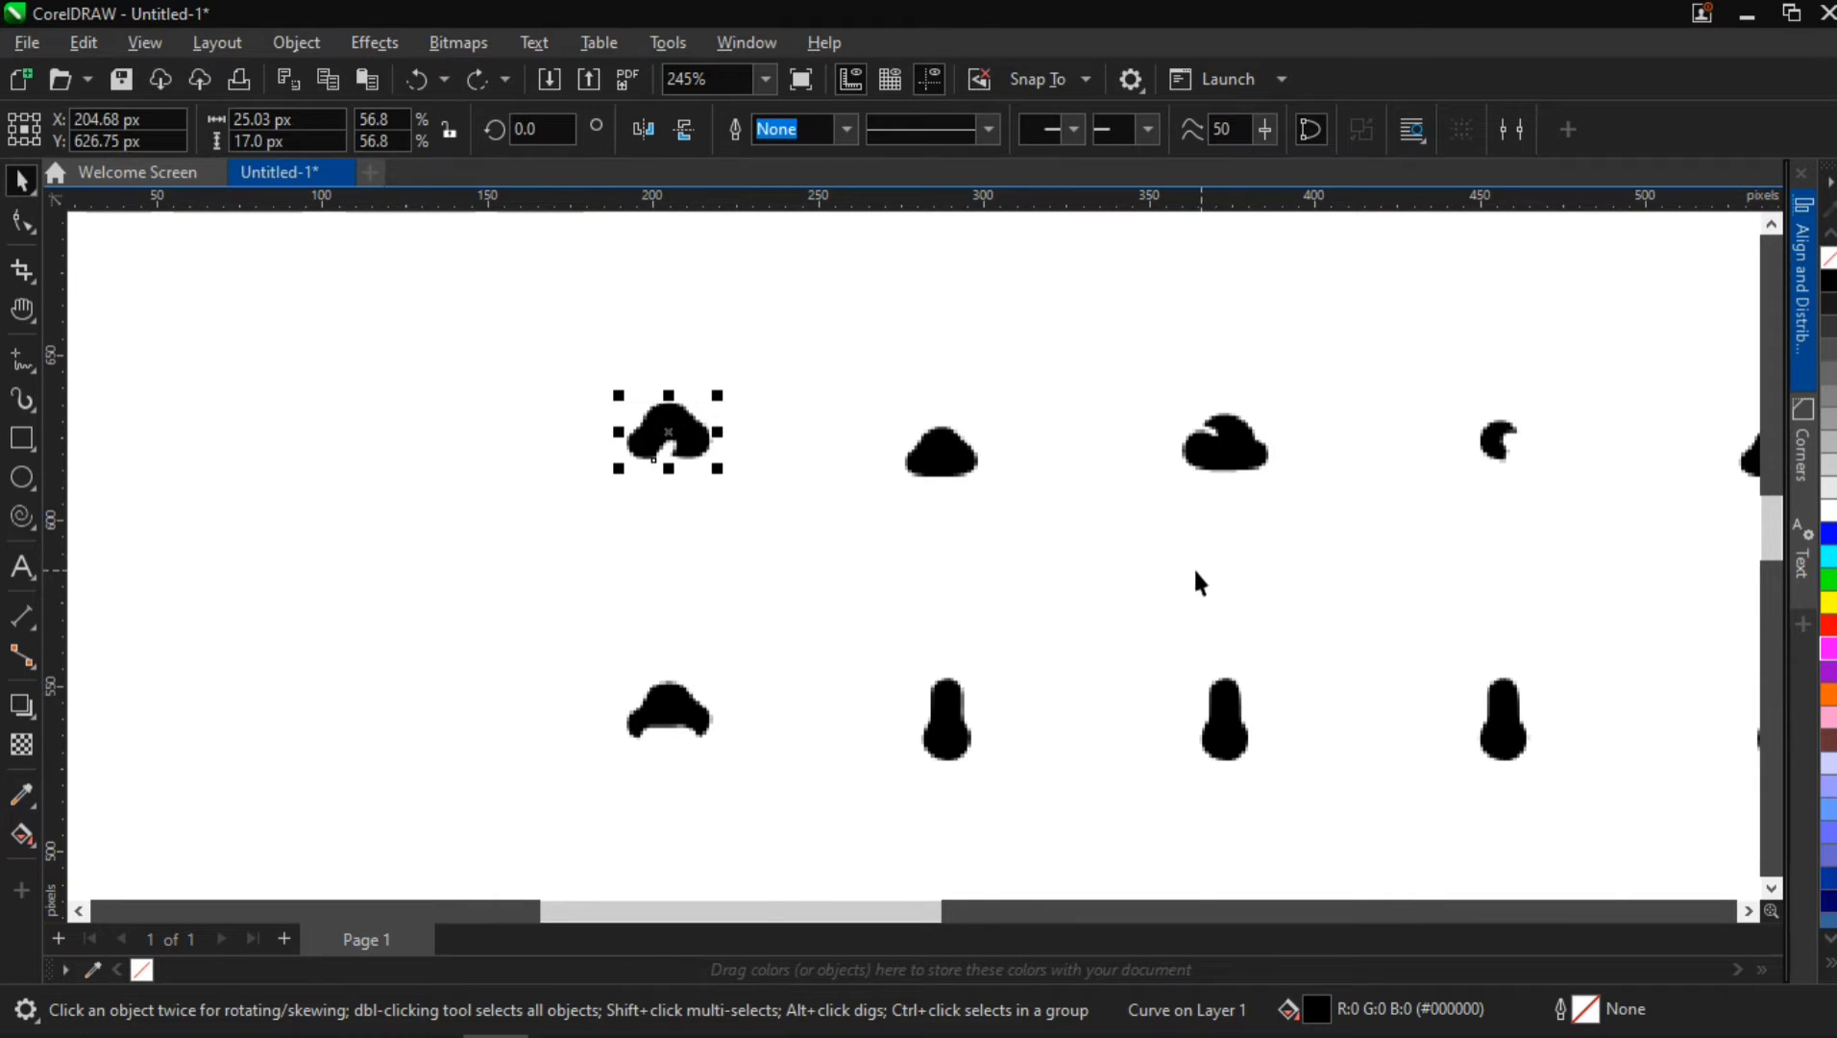
Select all the traced icons and cycle their fill through blue, cyan, green, yellow, red, magenta and purple to orange.
scroll(1184, 563, down, 5)
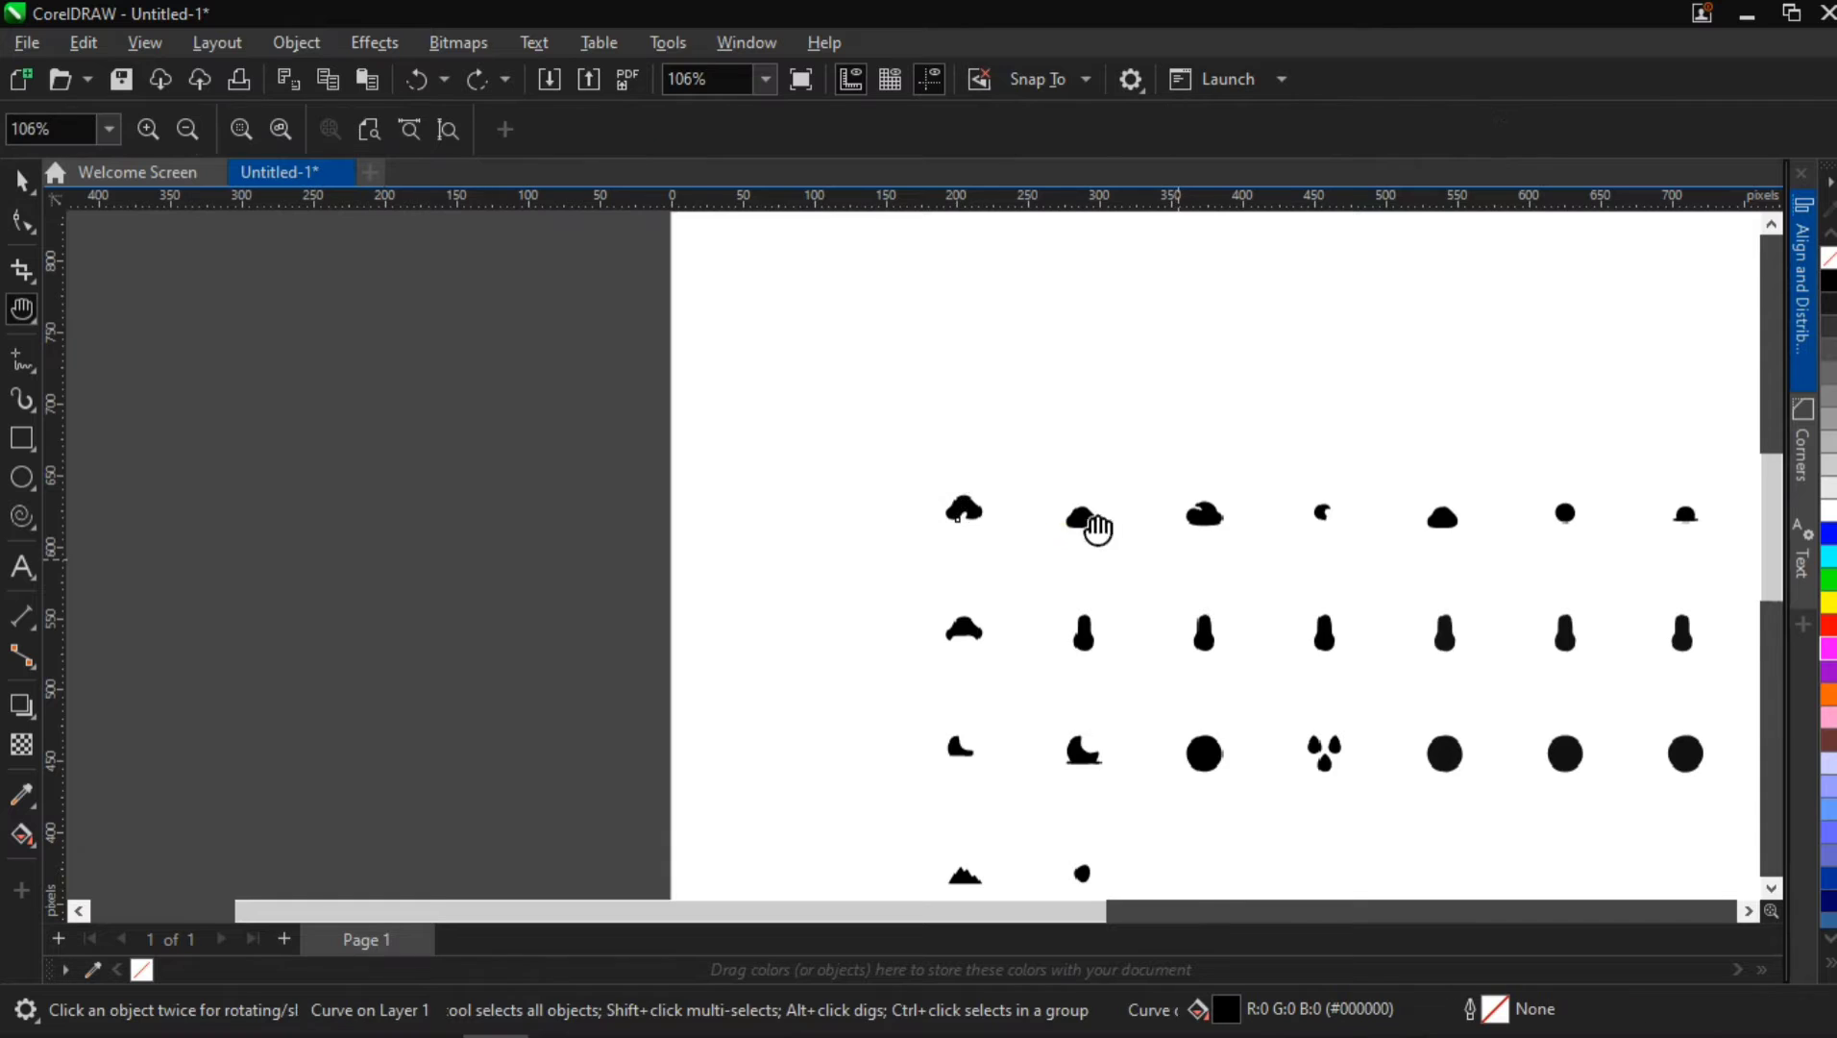
drag(1099, 529, 789, 399)
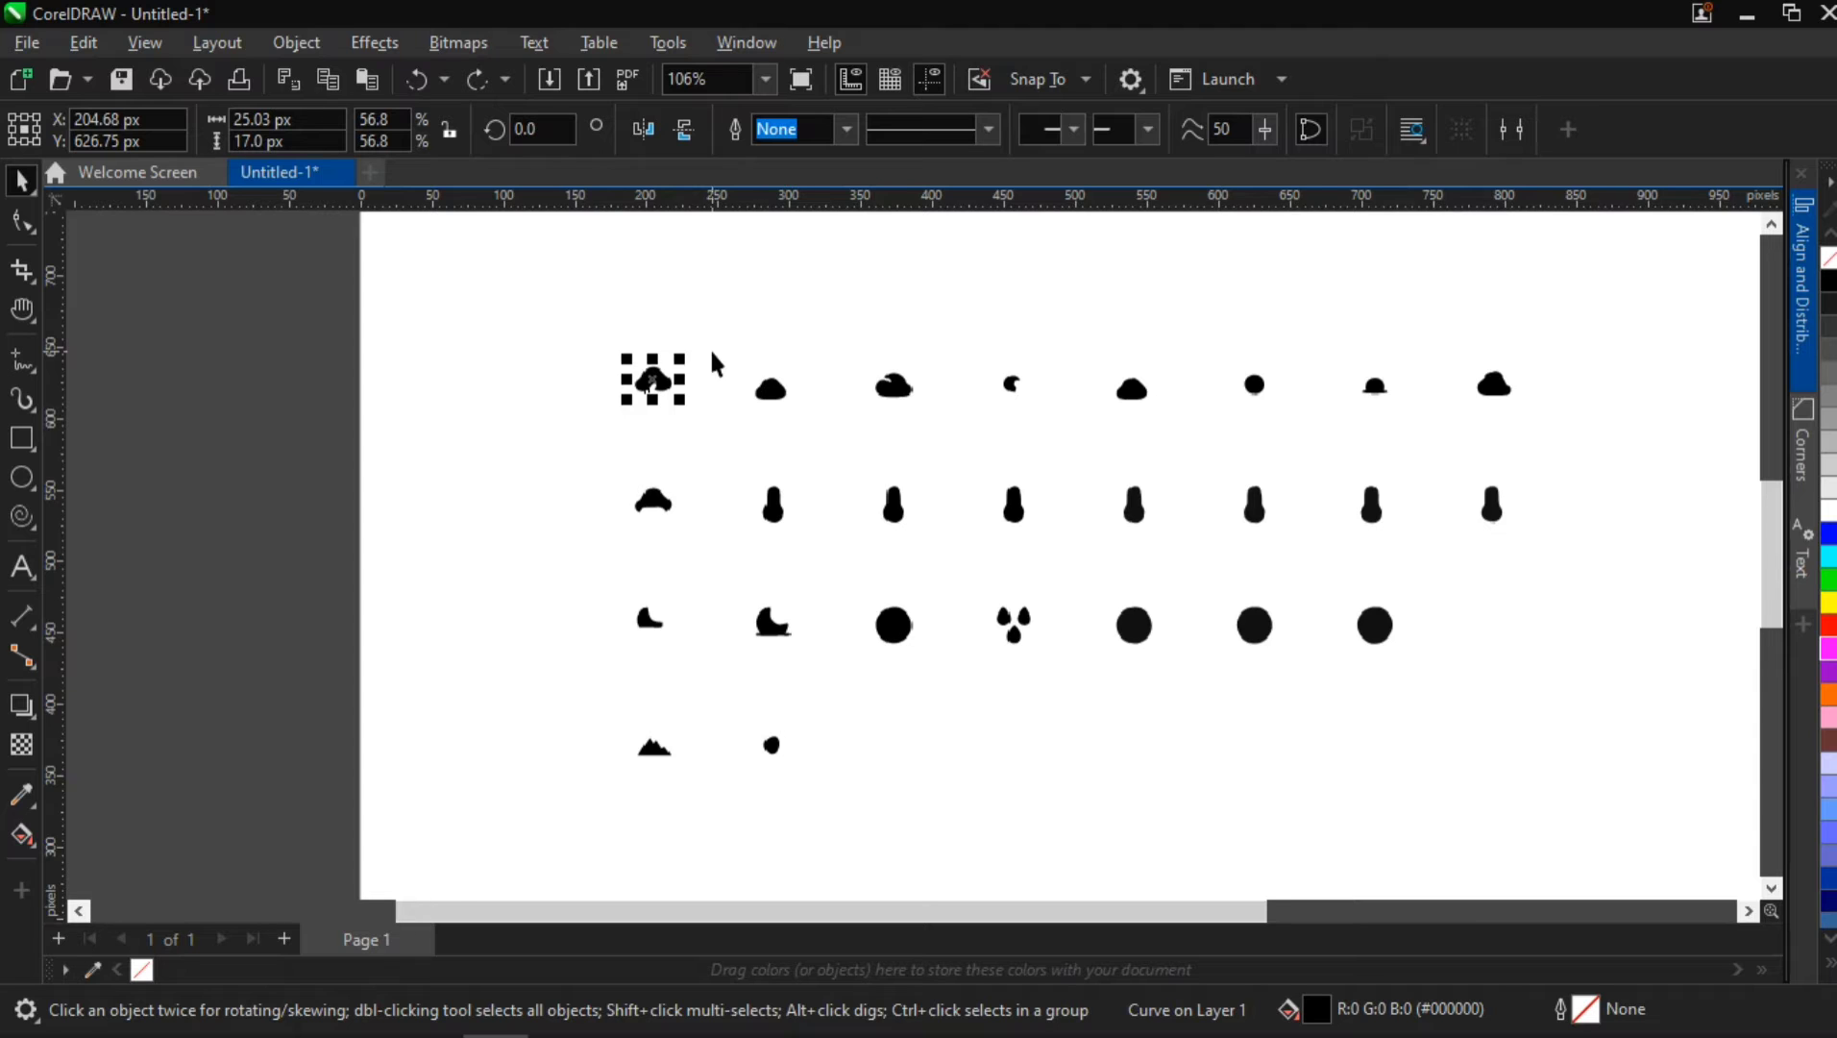
scroll(711, 361, up, 3)
scroll(711, 361, down, 3)
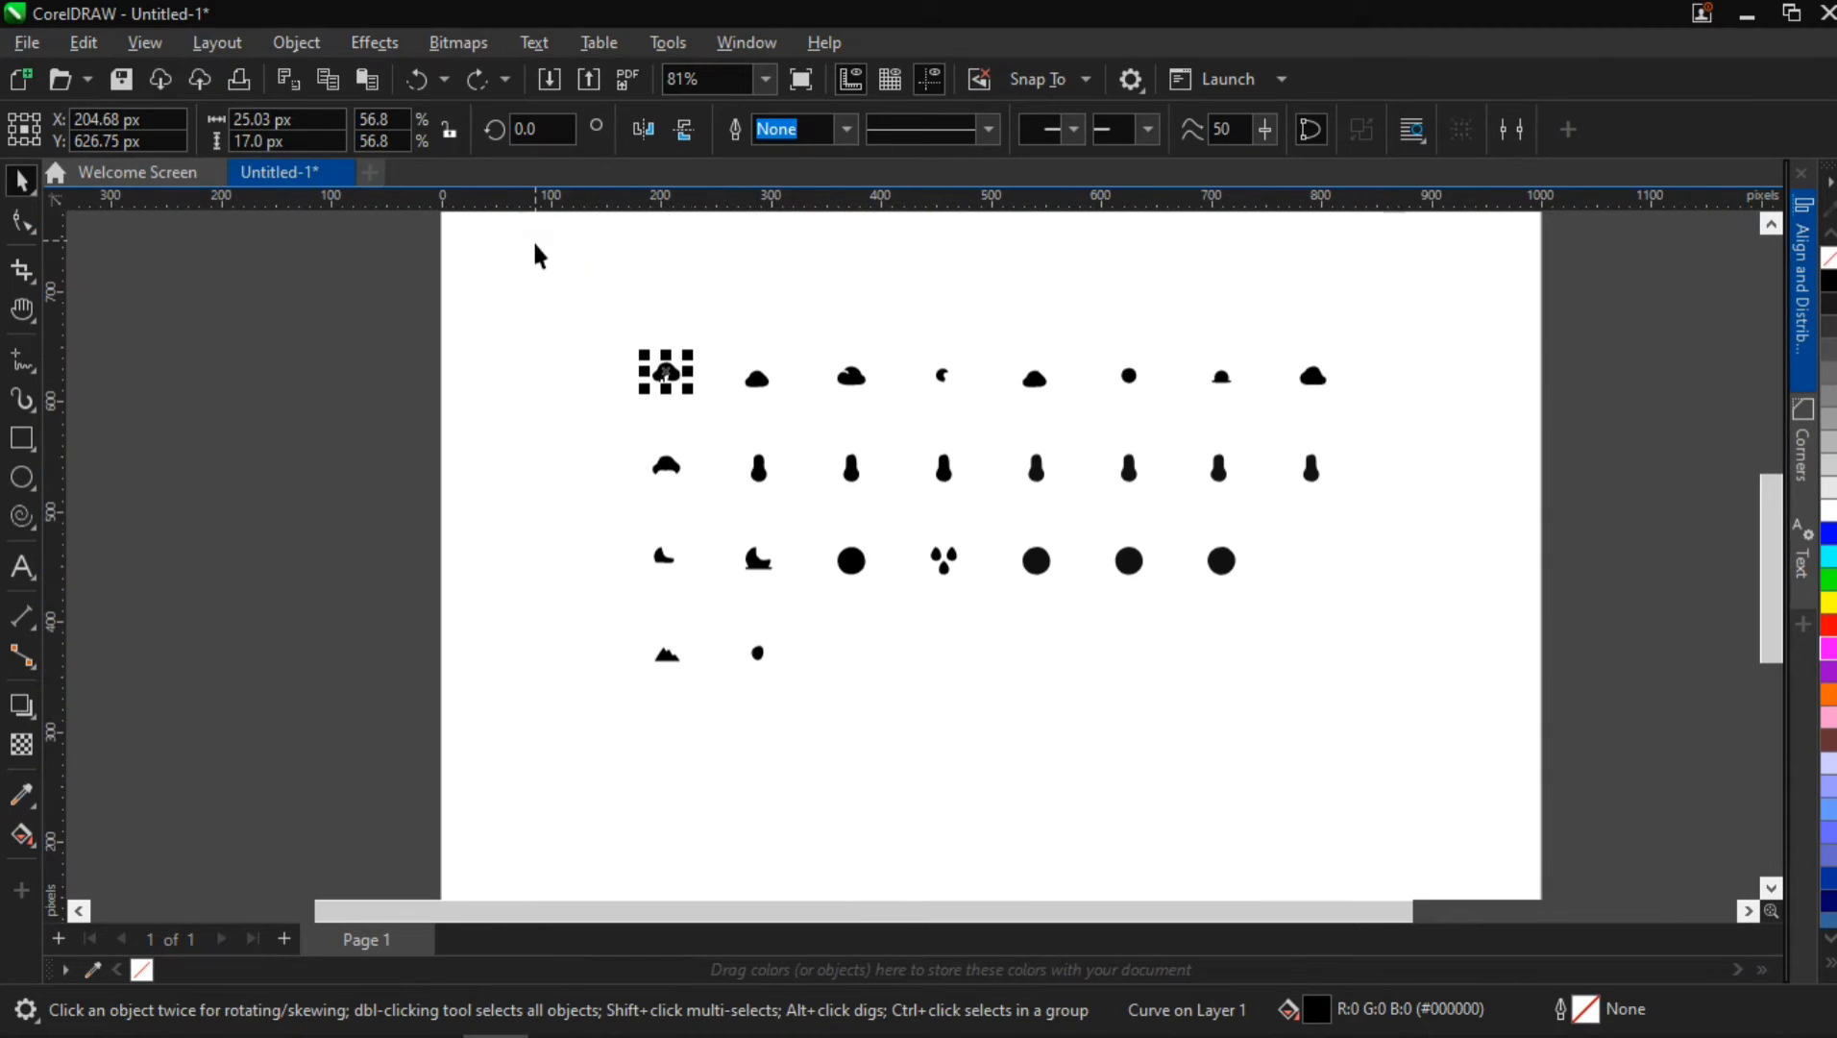
drag(537, 255, 1499, 727)
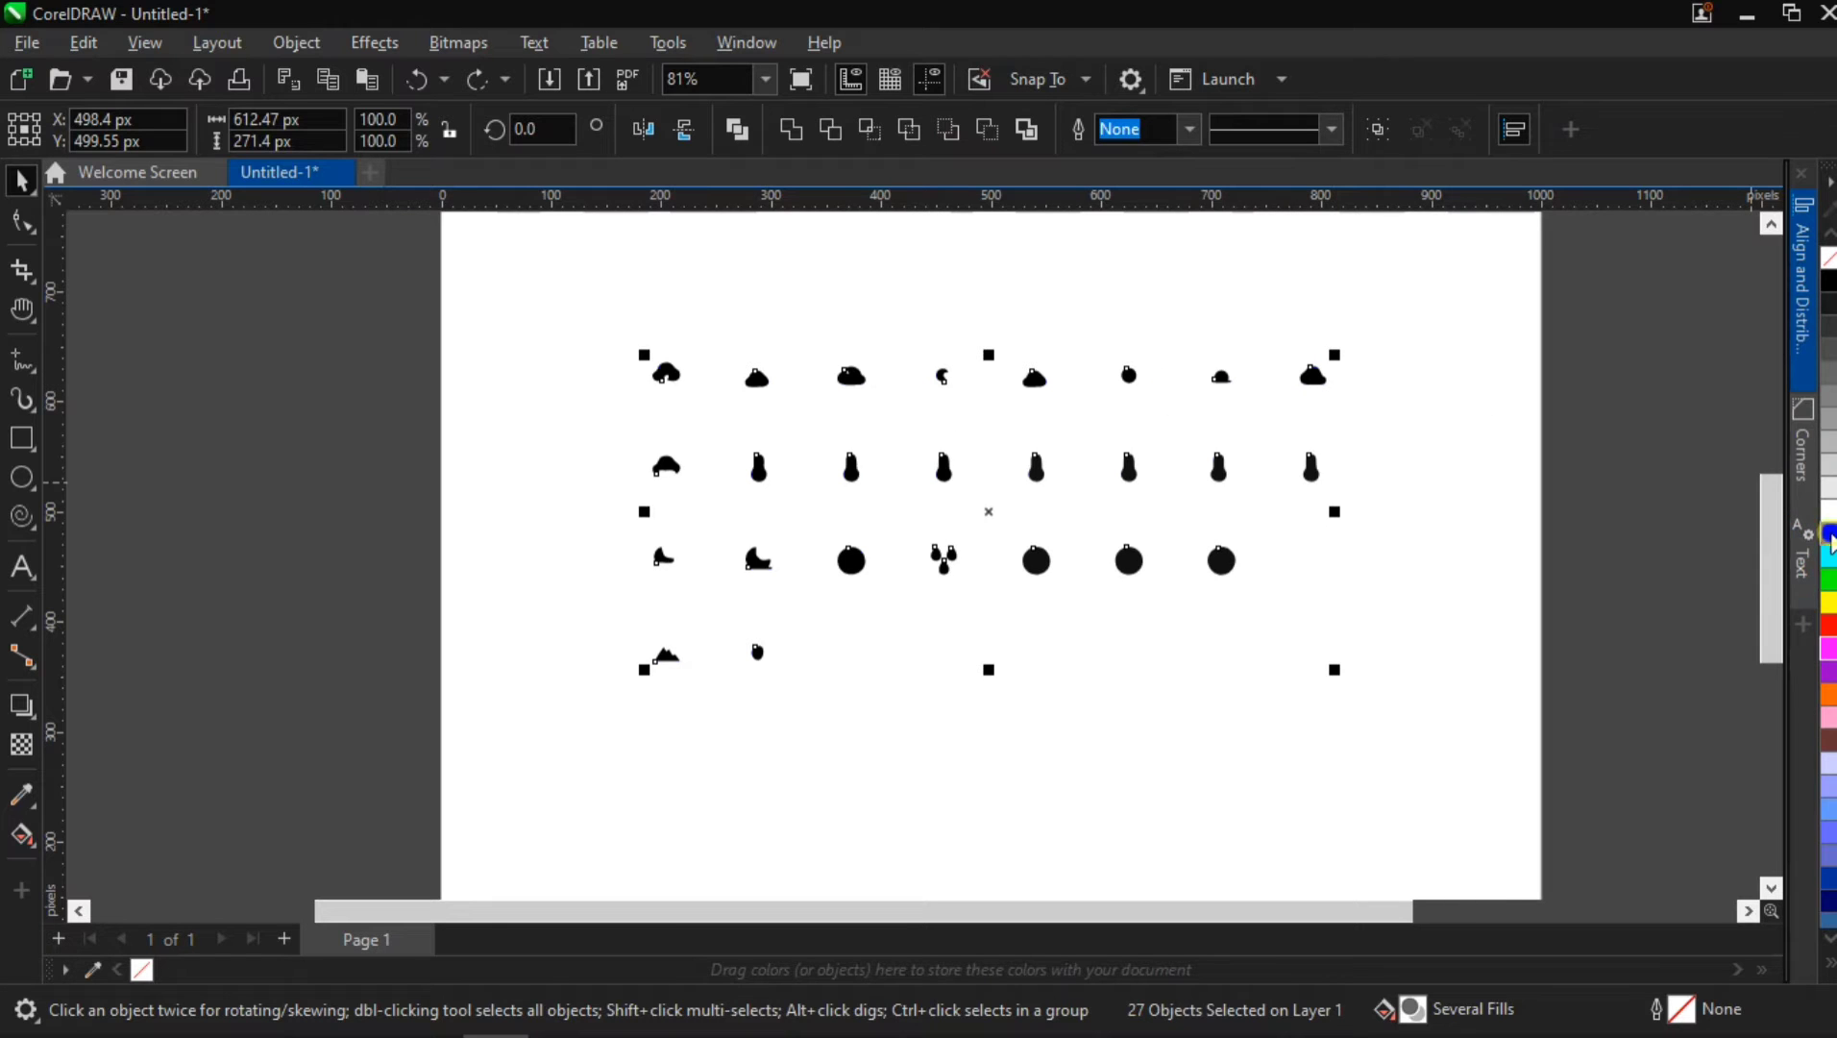
click(1829, 536)
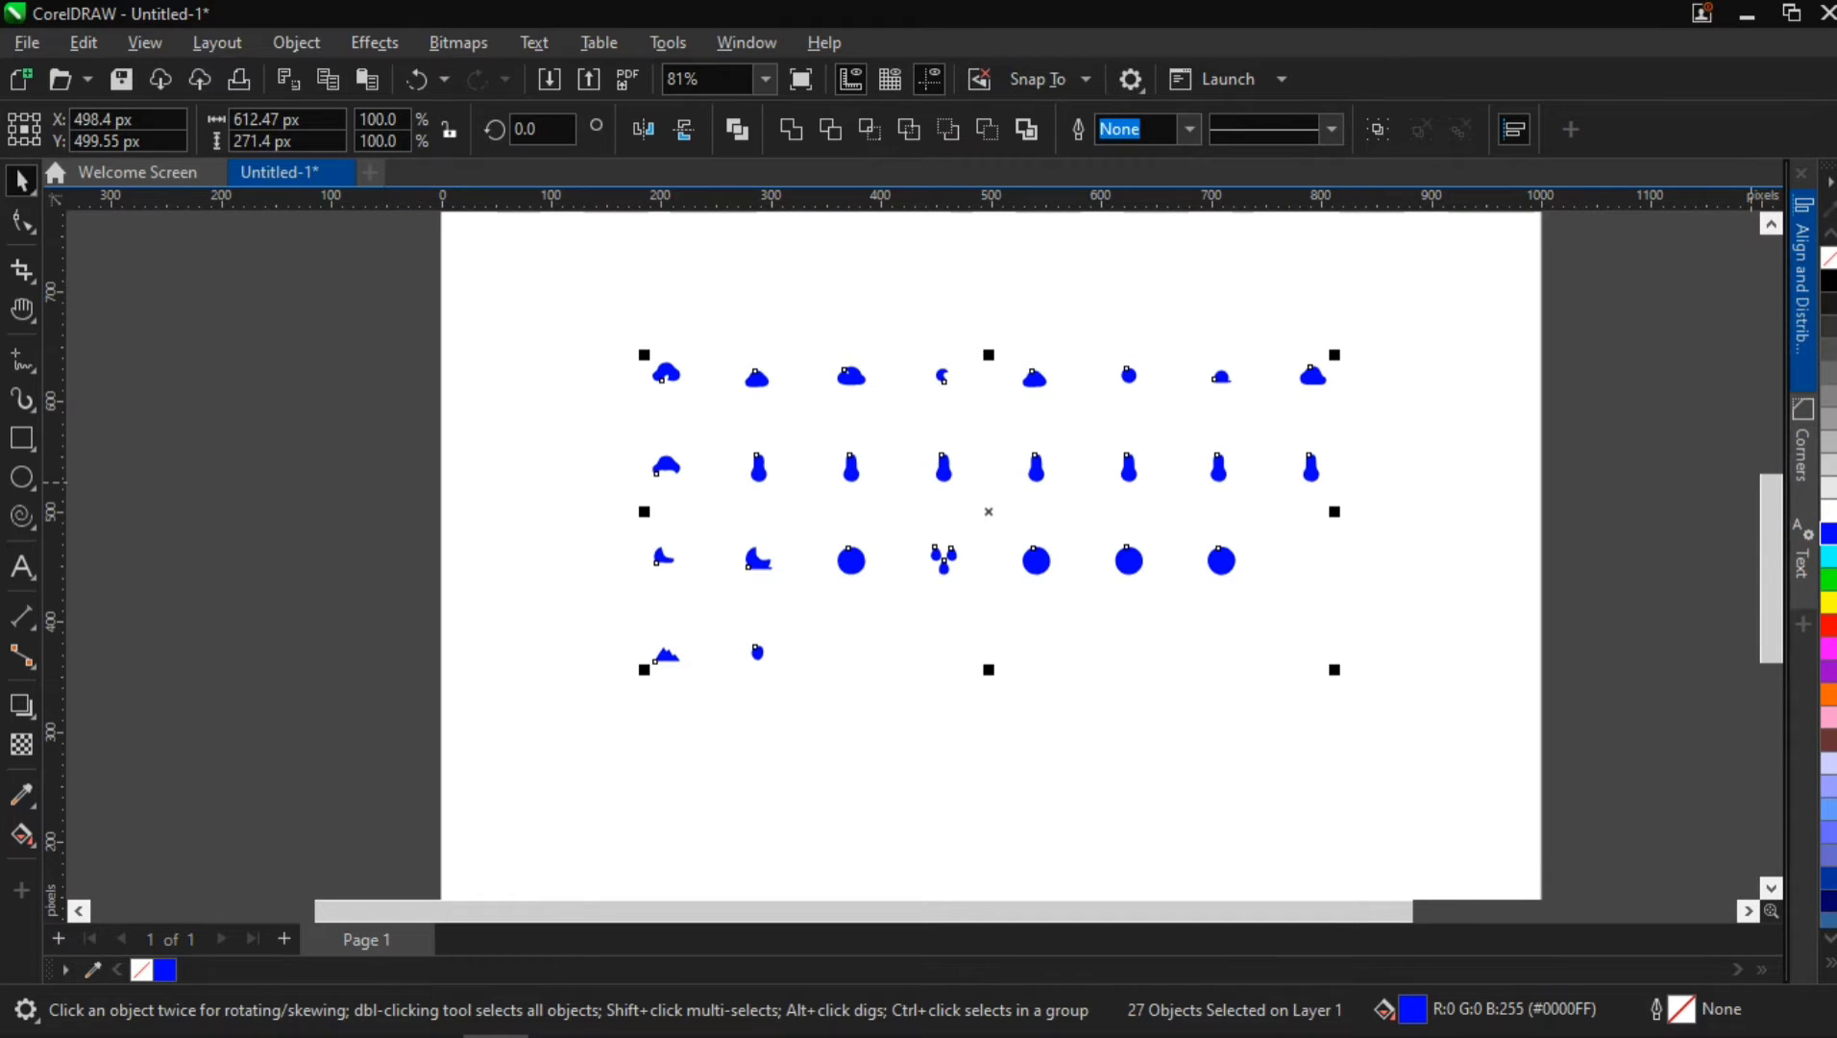
click(1829, 556)
click(1829, 579)
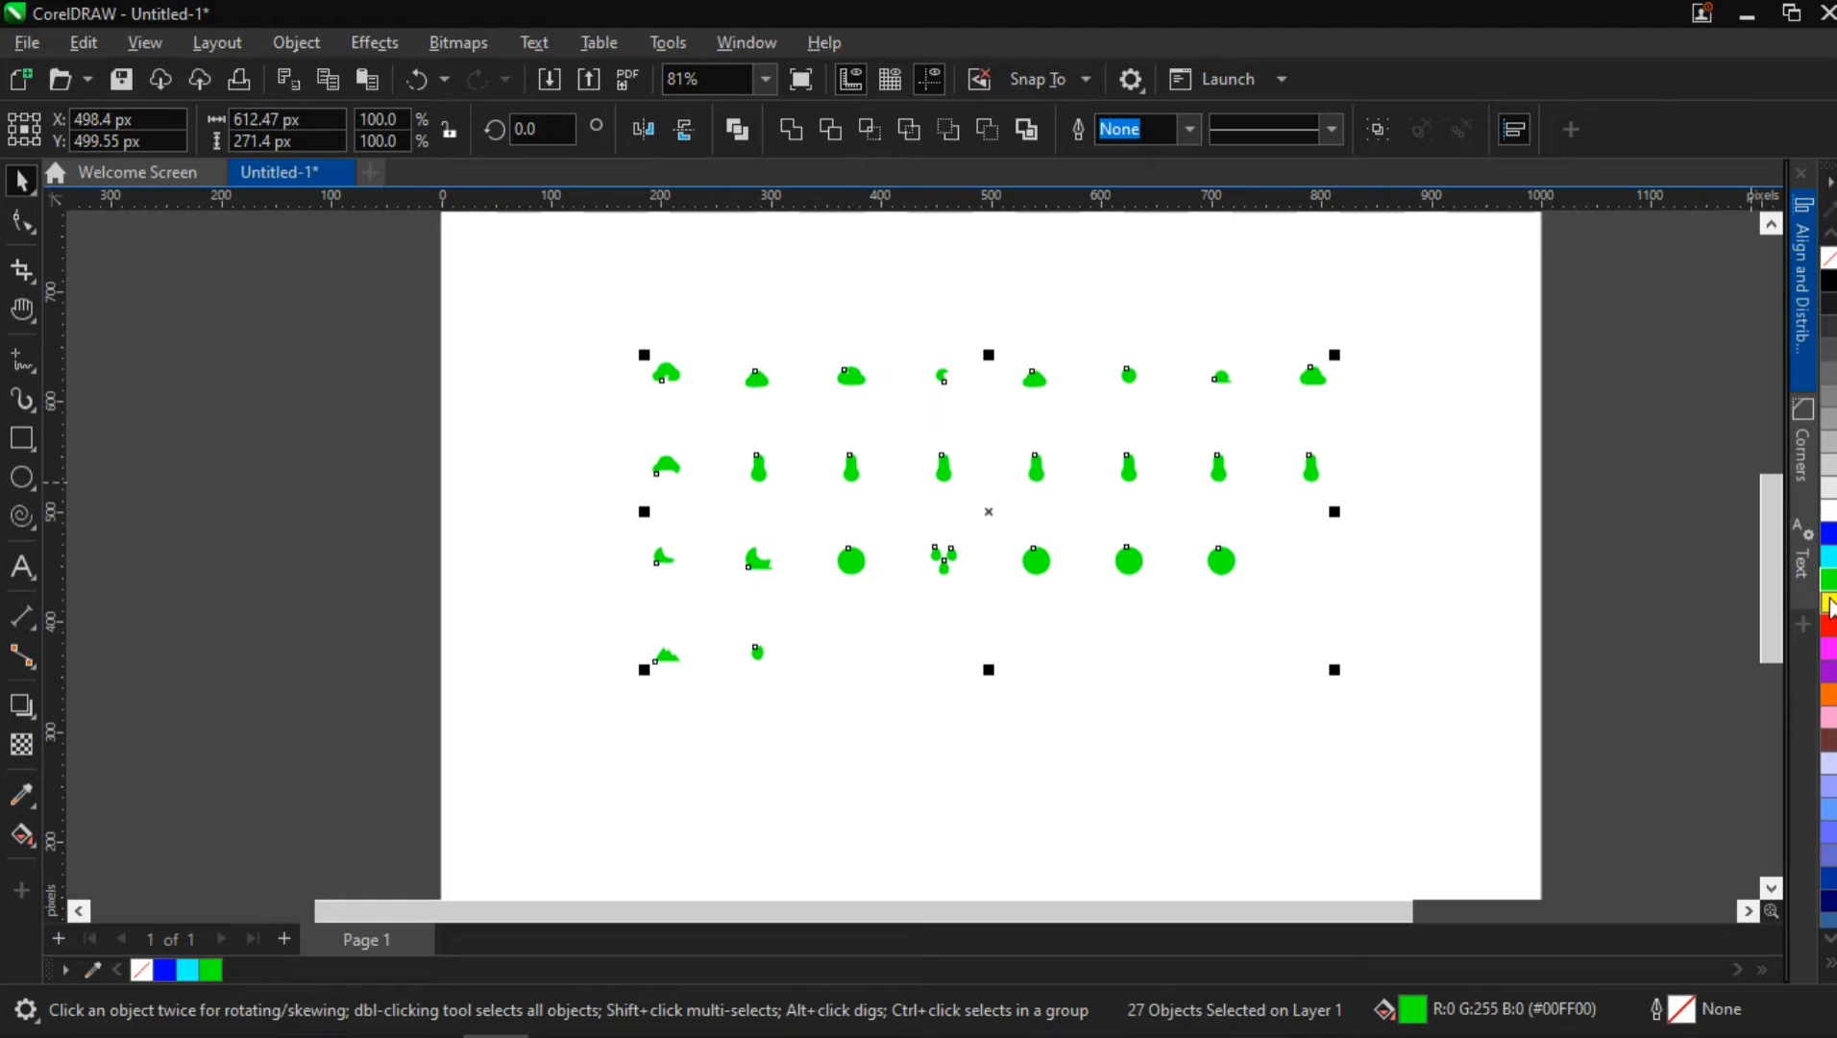
click(1829, 602)
click(1830, 625)
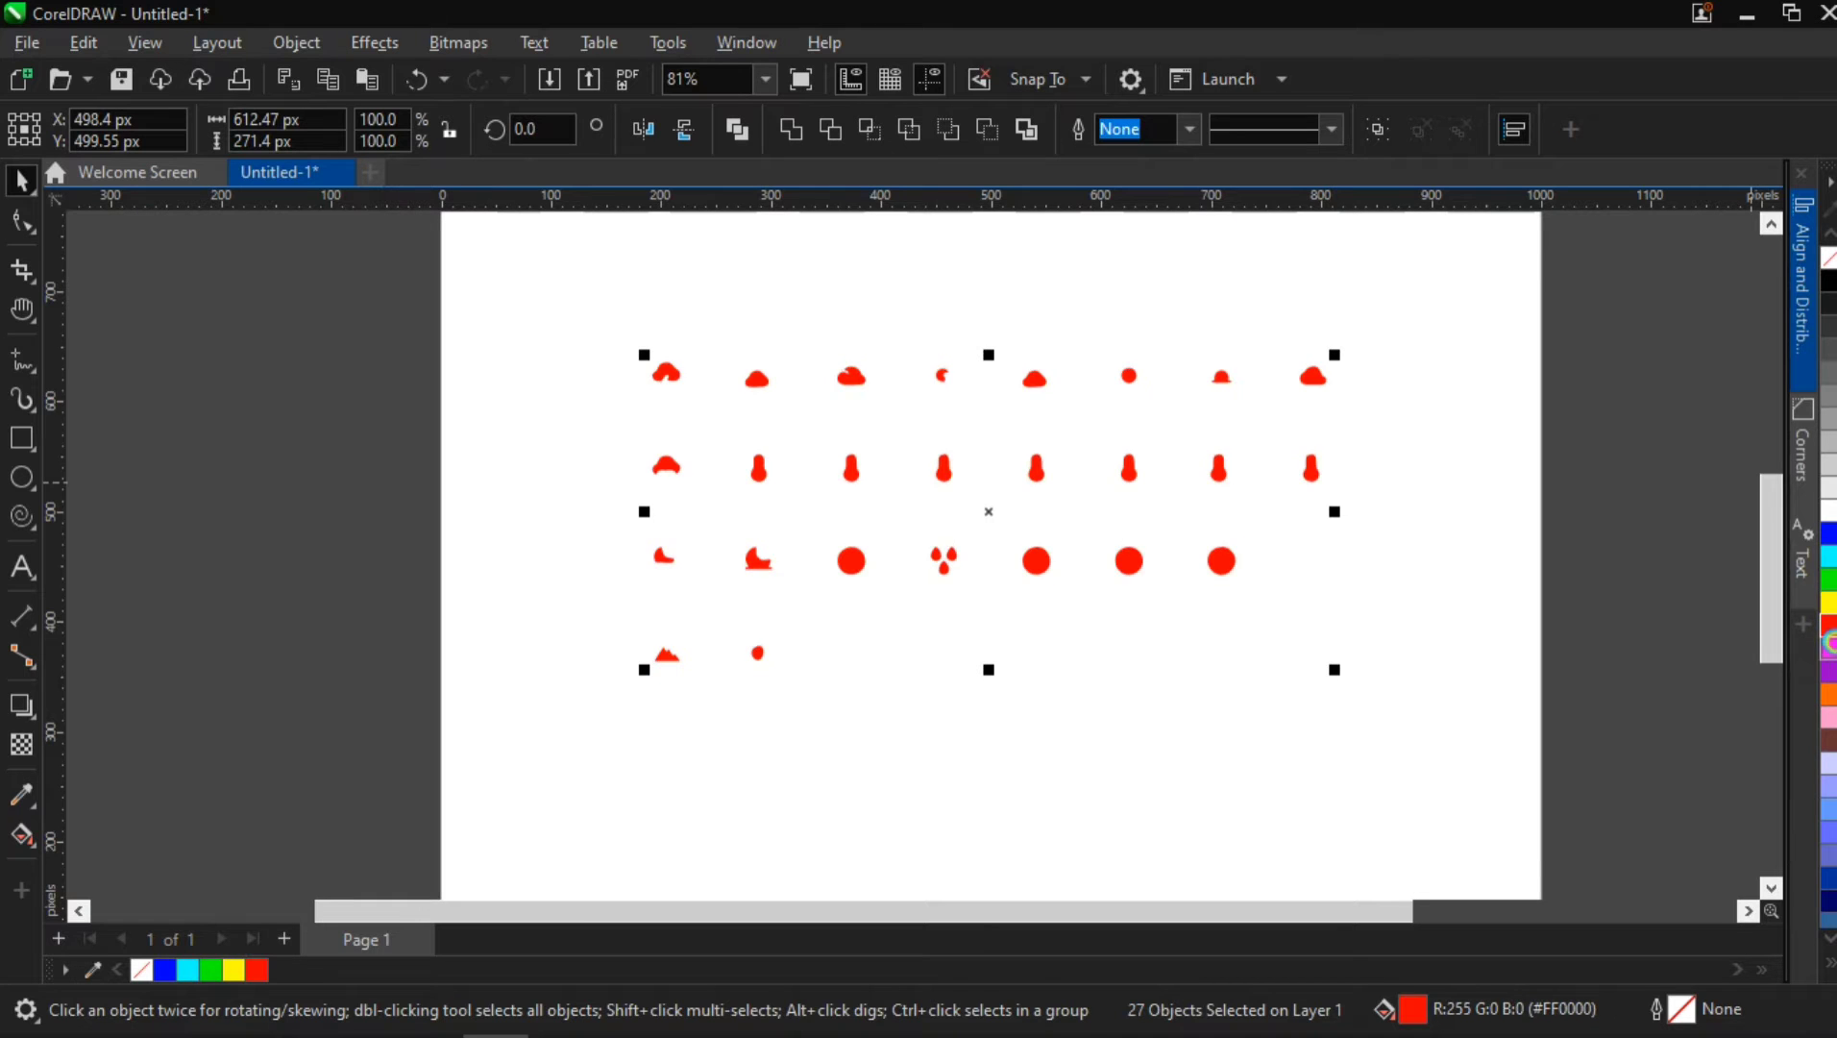
click(1830, 648)
click(1829, 671)
click(1830, 694)
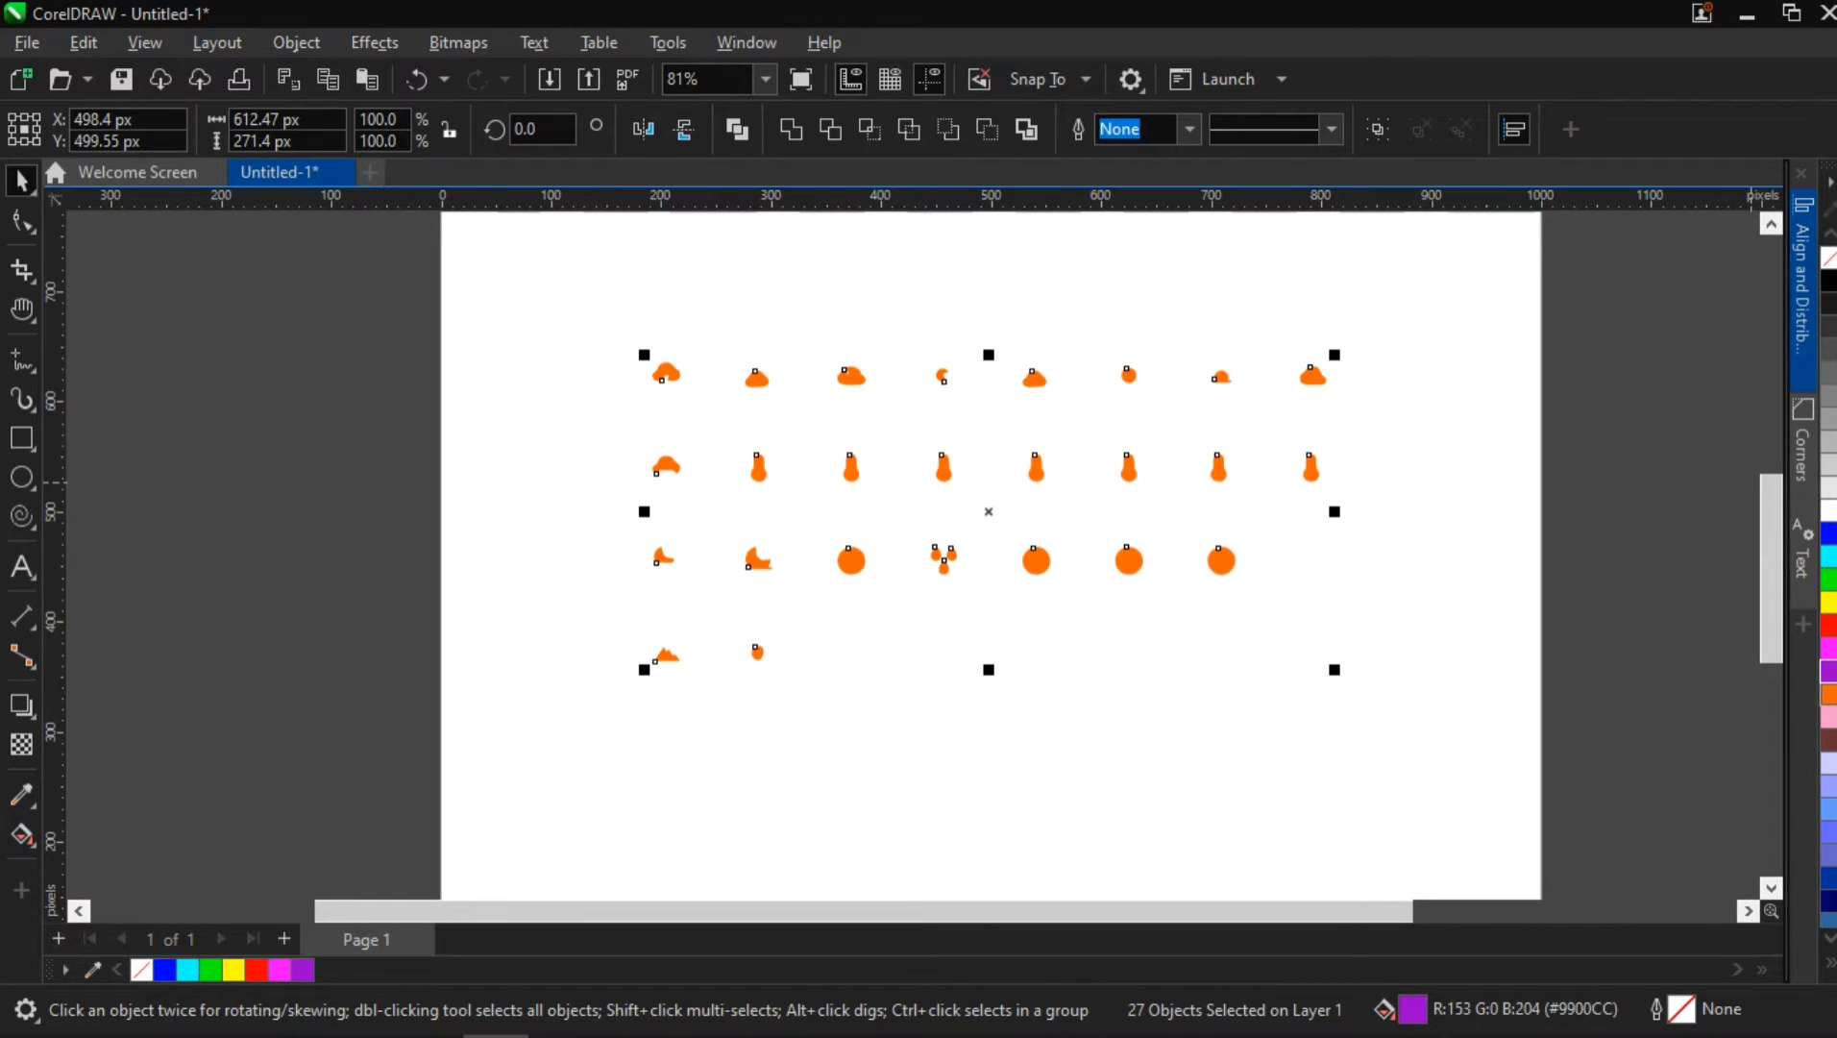
Select all the orange weather icons and move them off the page onto the empty area to its left.
click(492, 462)
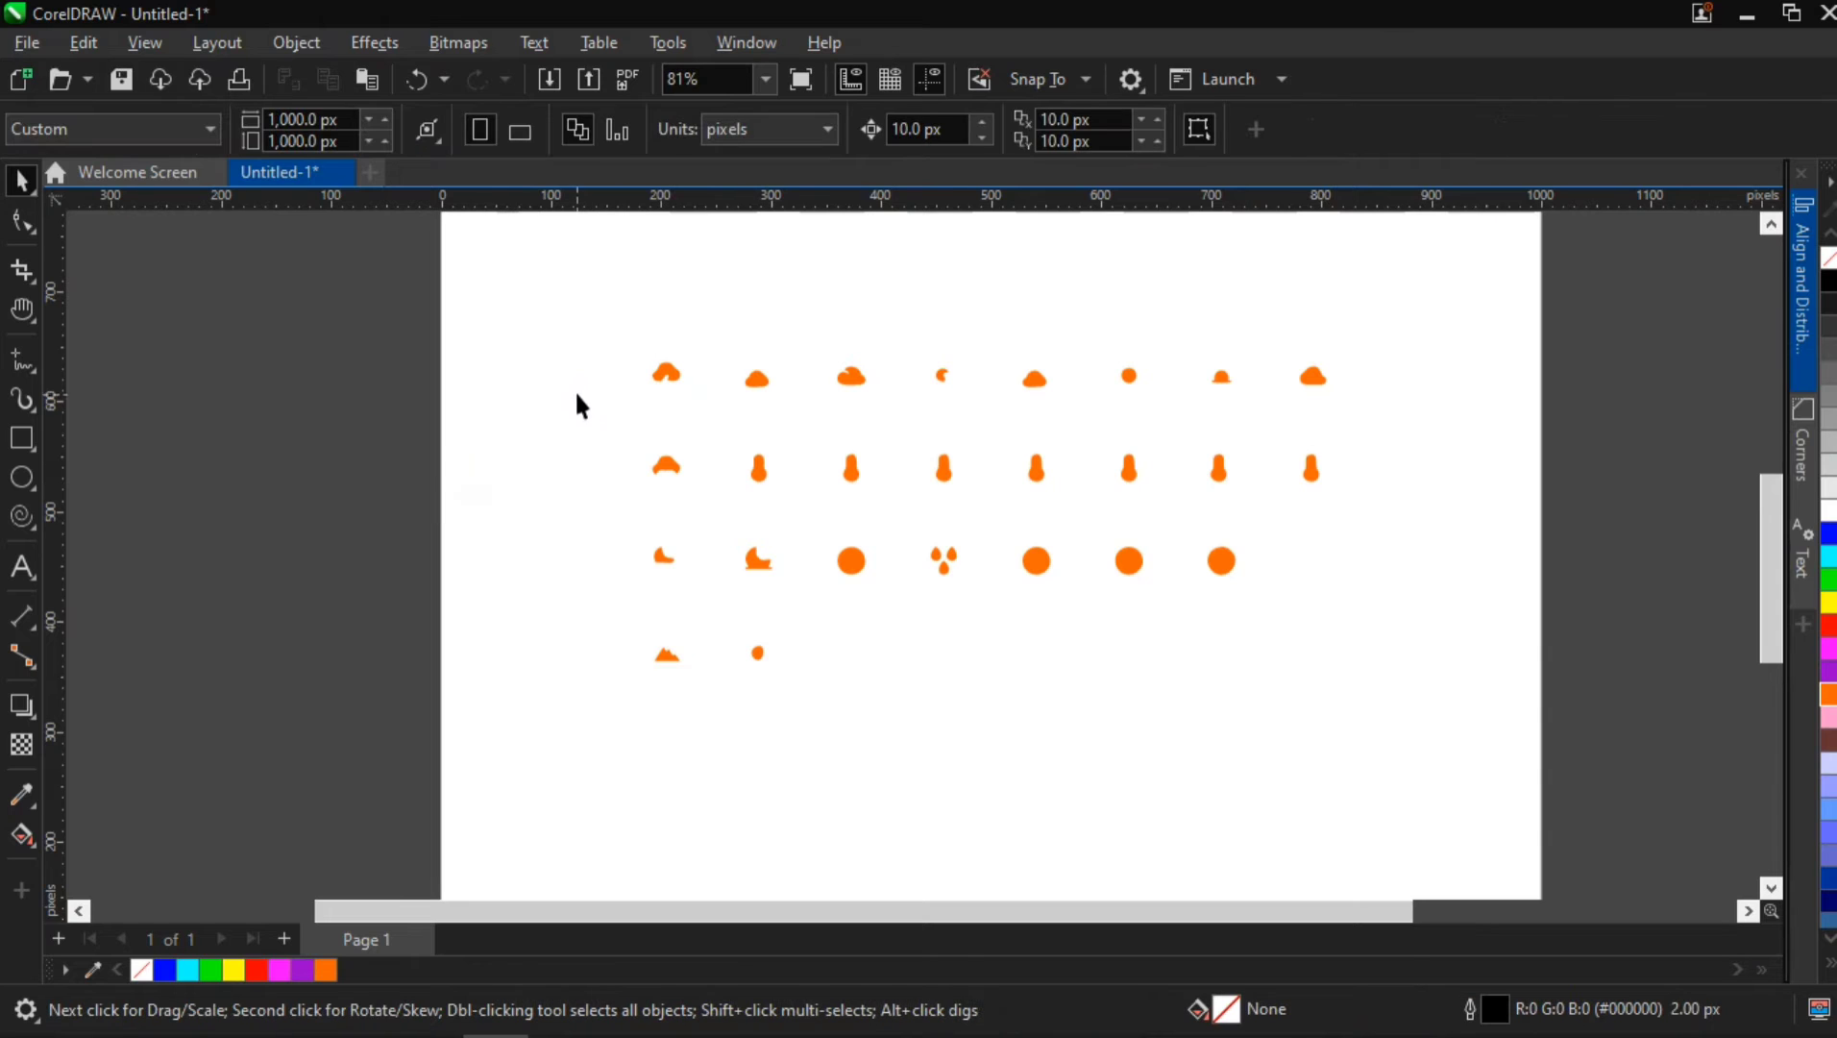
scroll(702, 365, up, 4)
scroll(808, 360, down, 4)
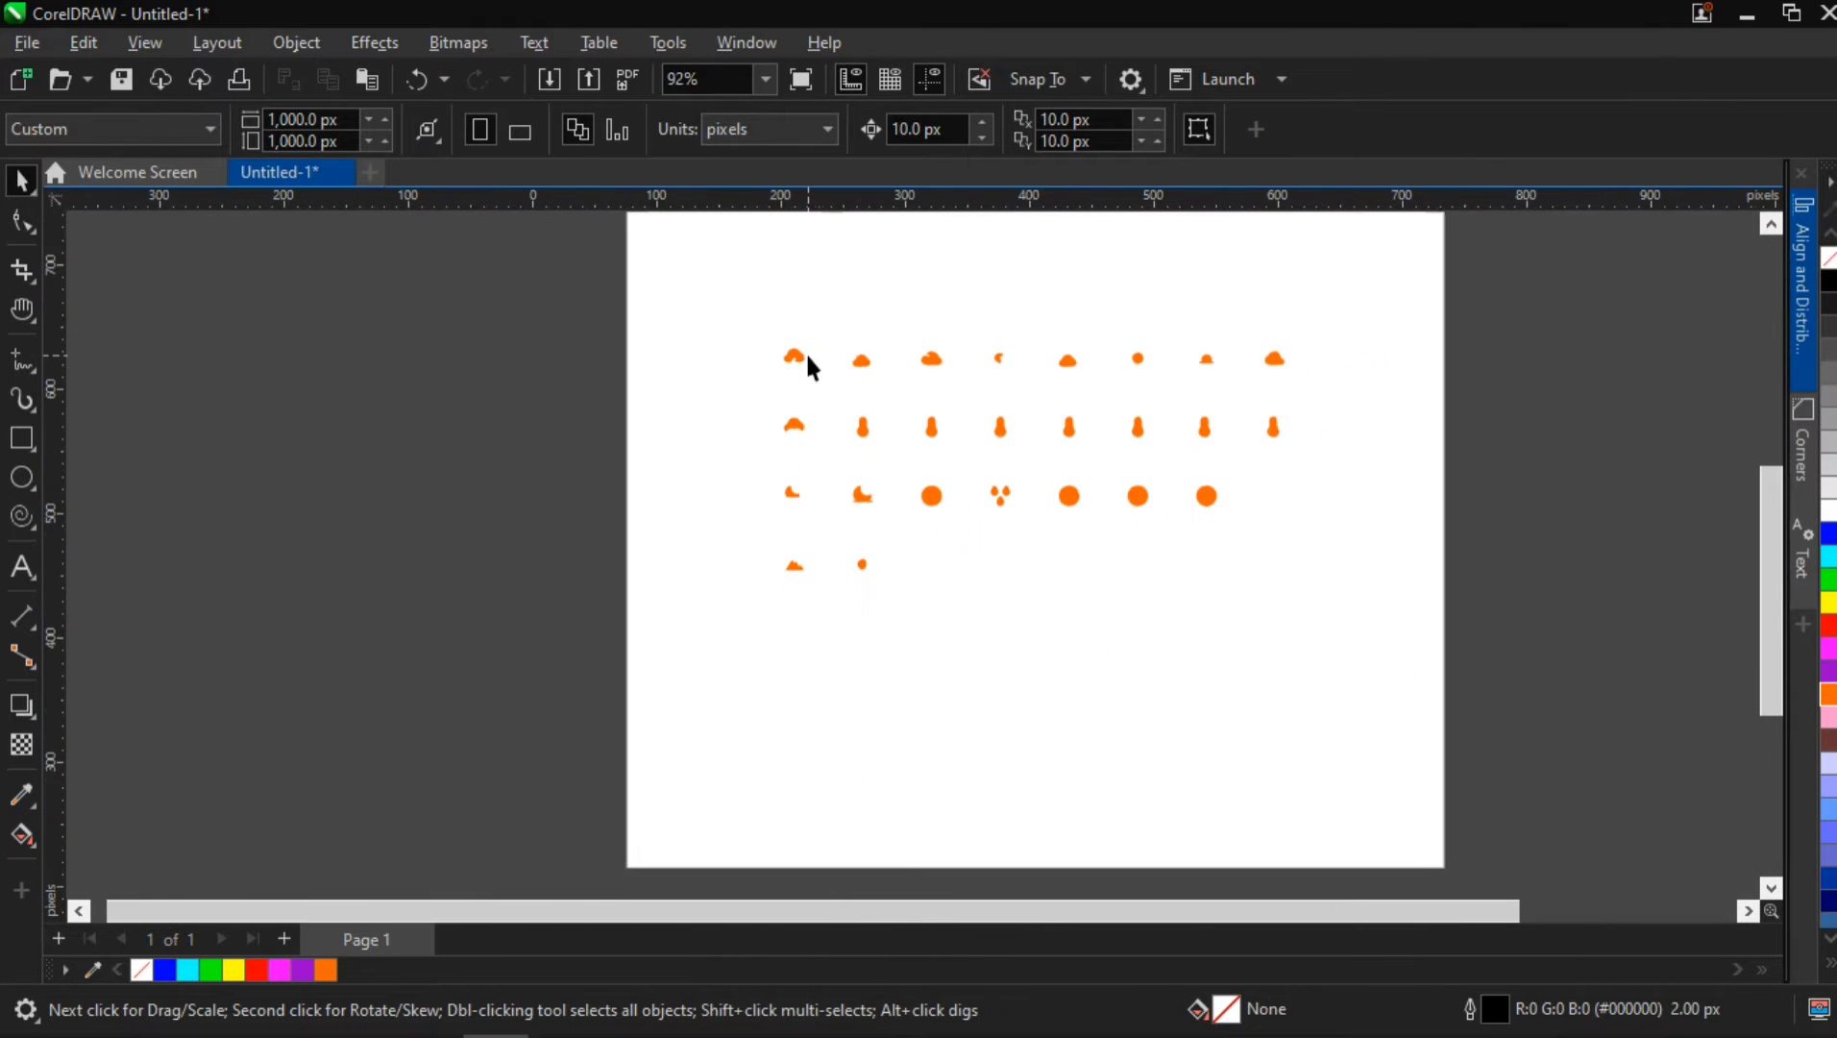
drag(746, 304, 1325, 586)
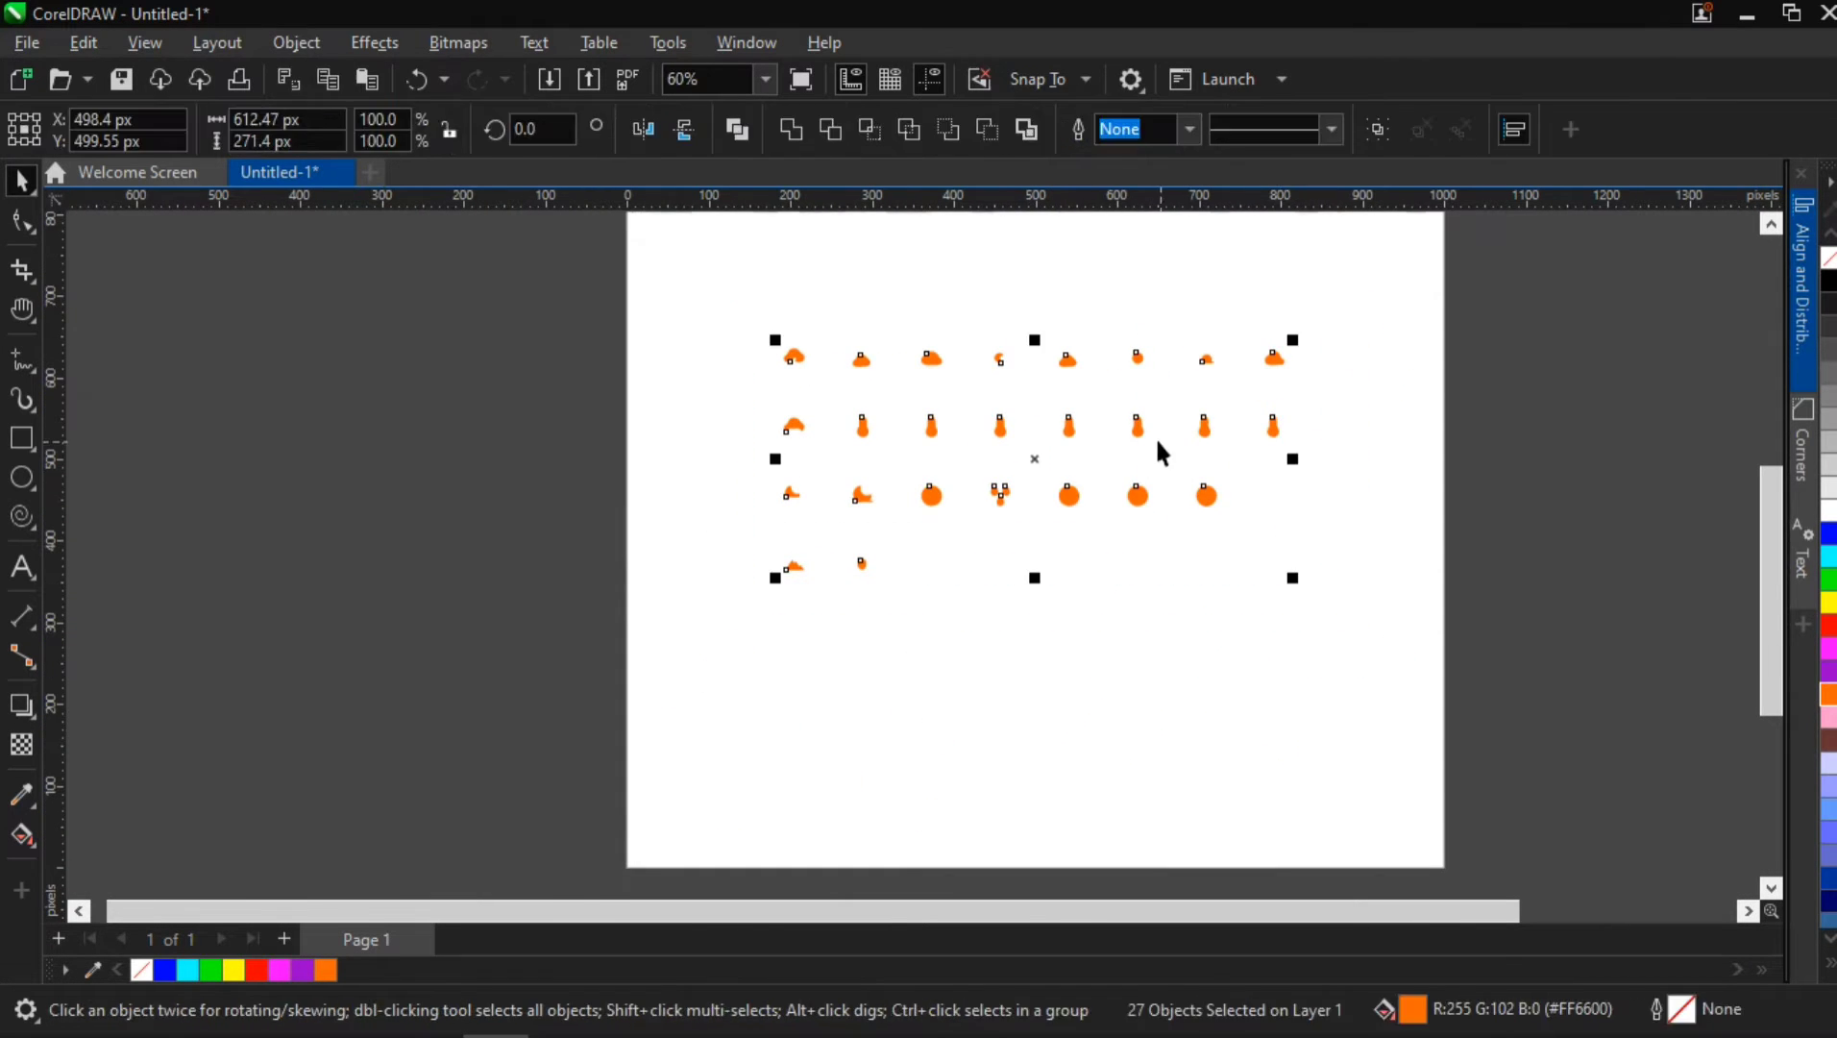
drag(1154, 437, 407, 466)
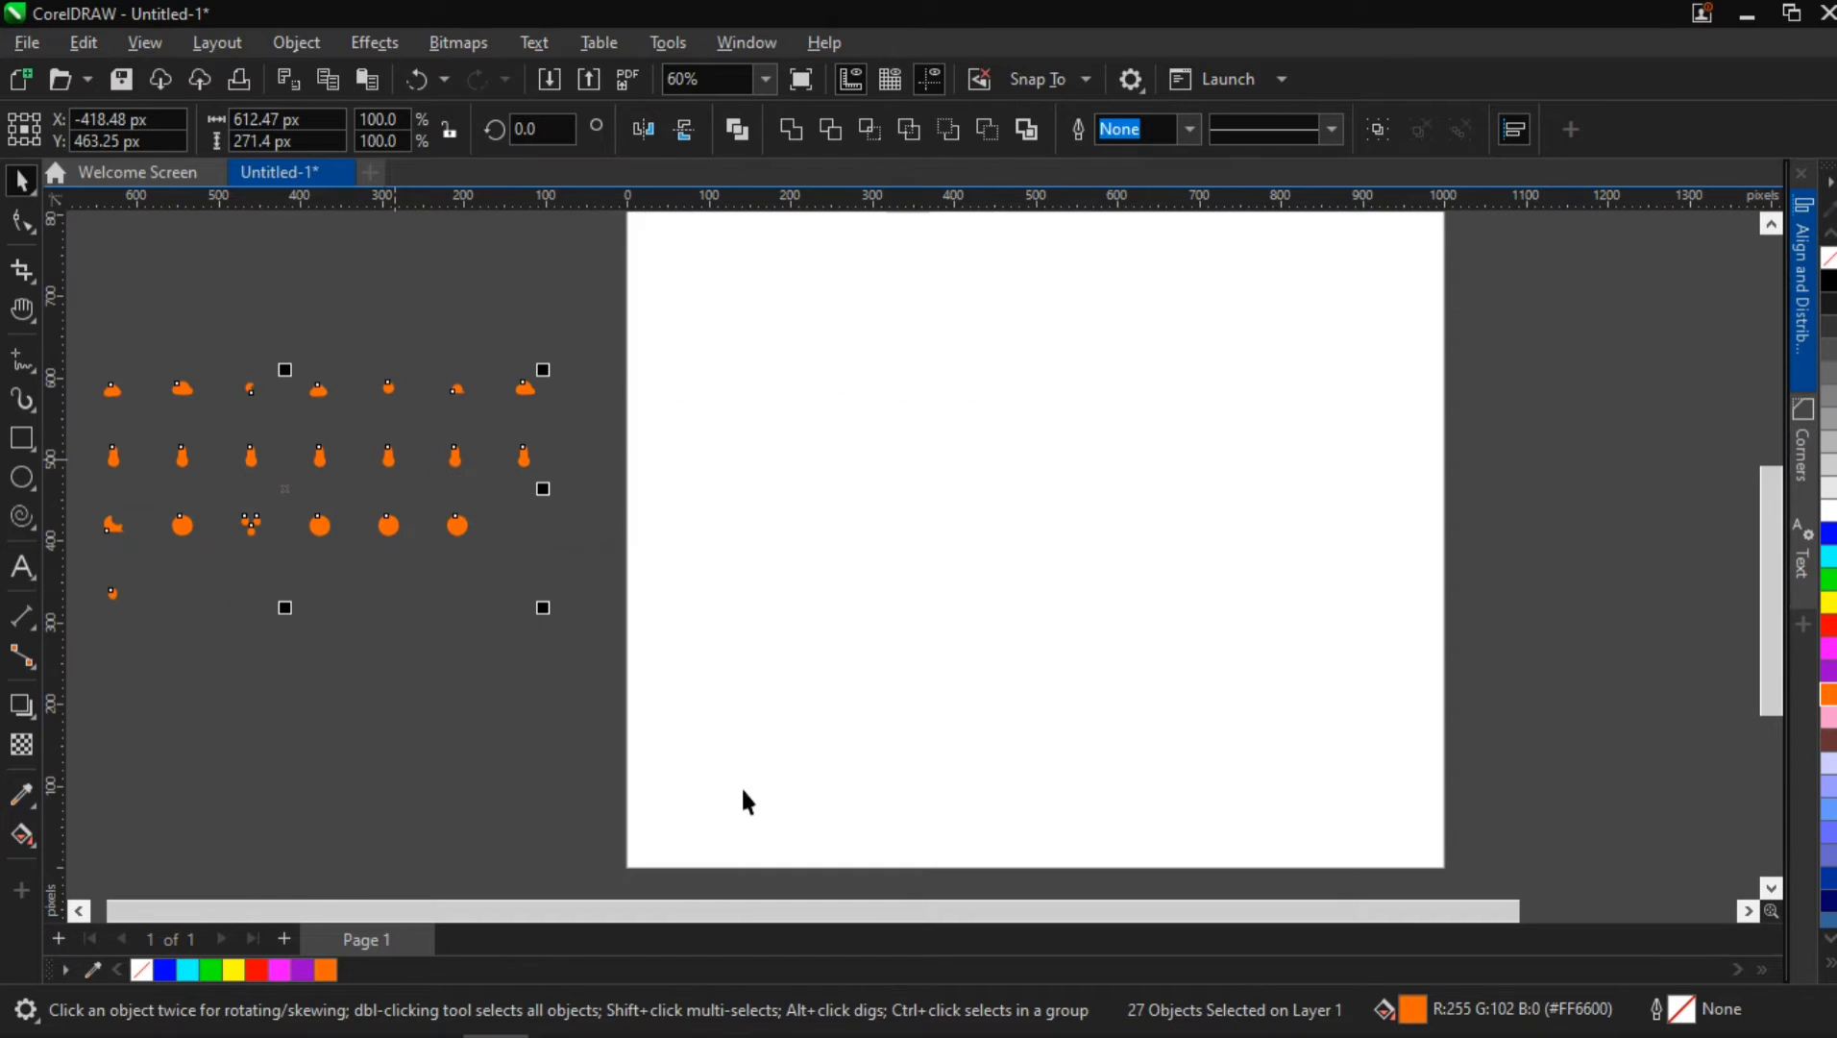
Switch to the browser, find the People Icon Set page on UIHUT and copy its preview image.
click(824, 1011)
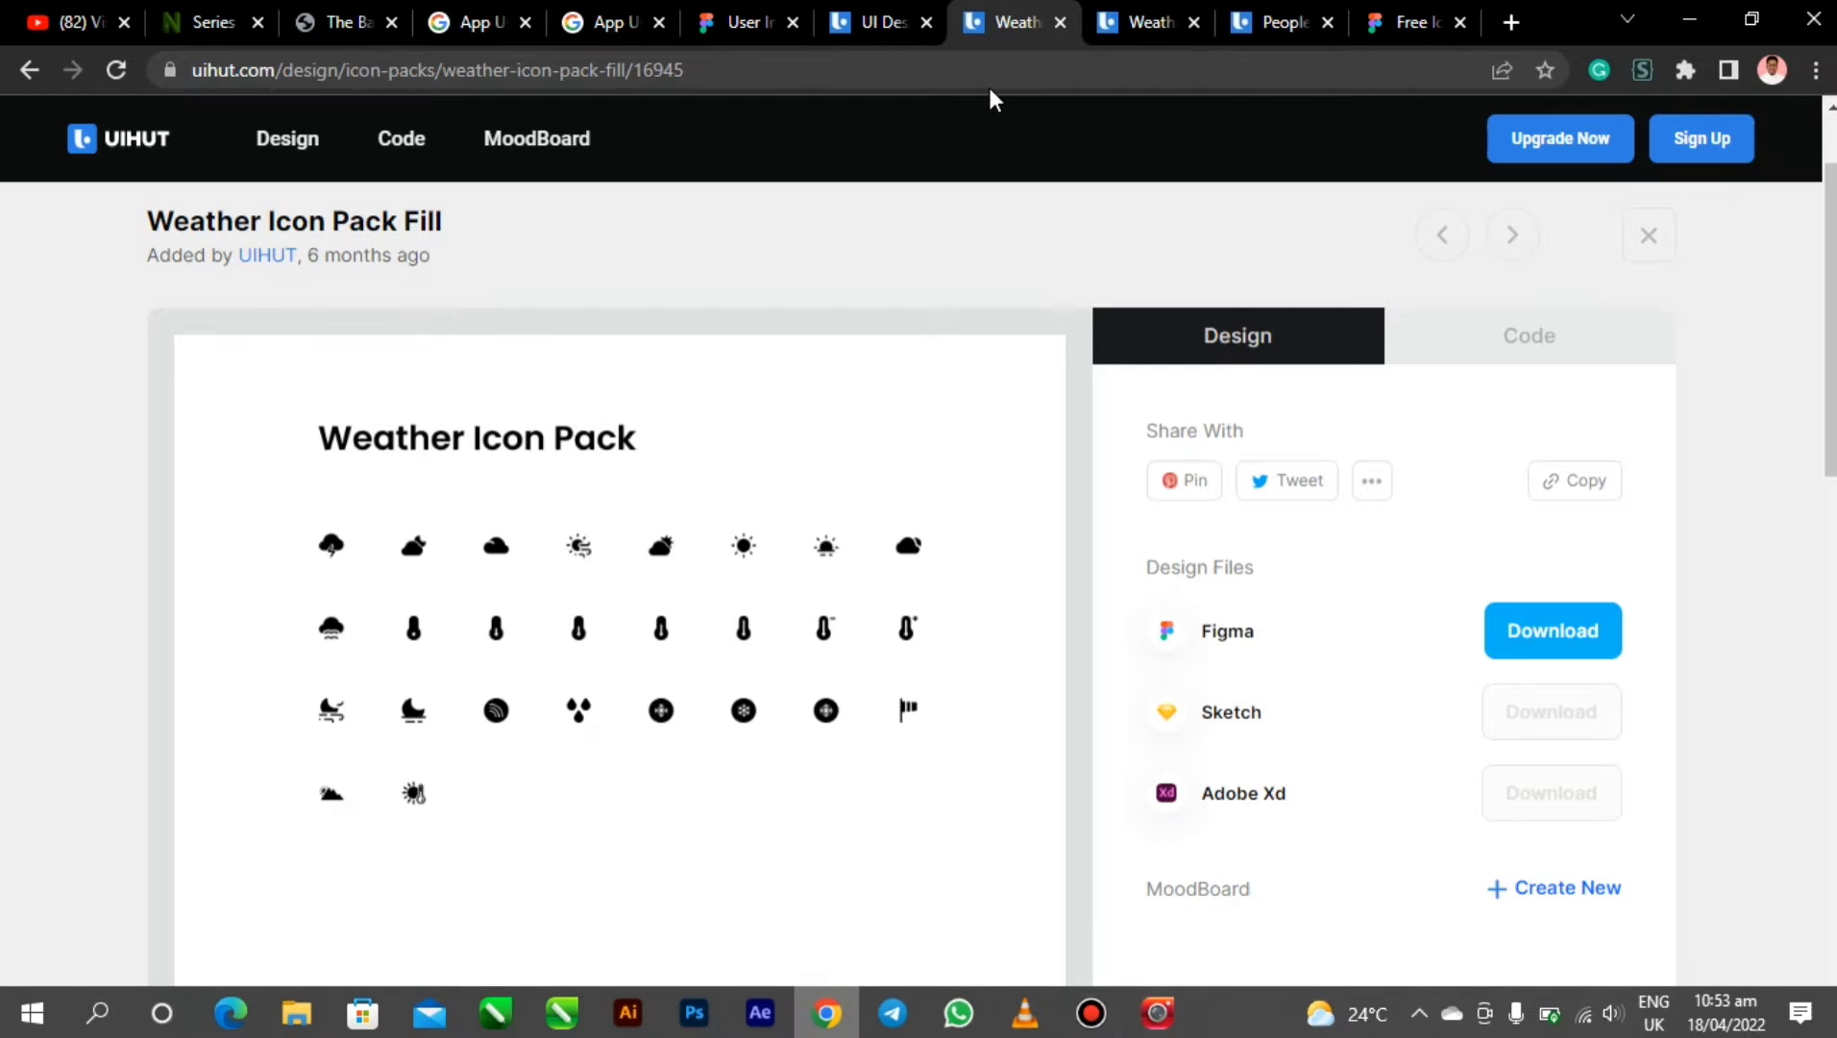
click(1134, 23)
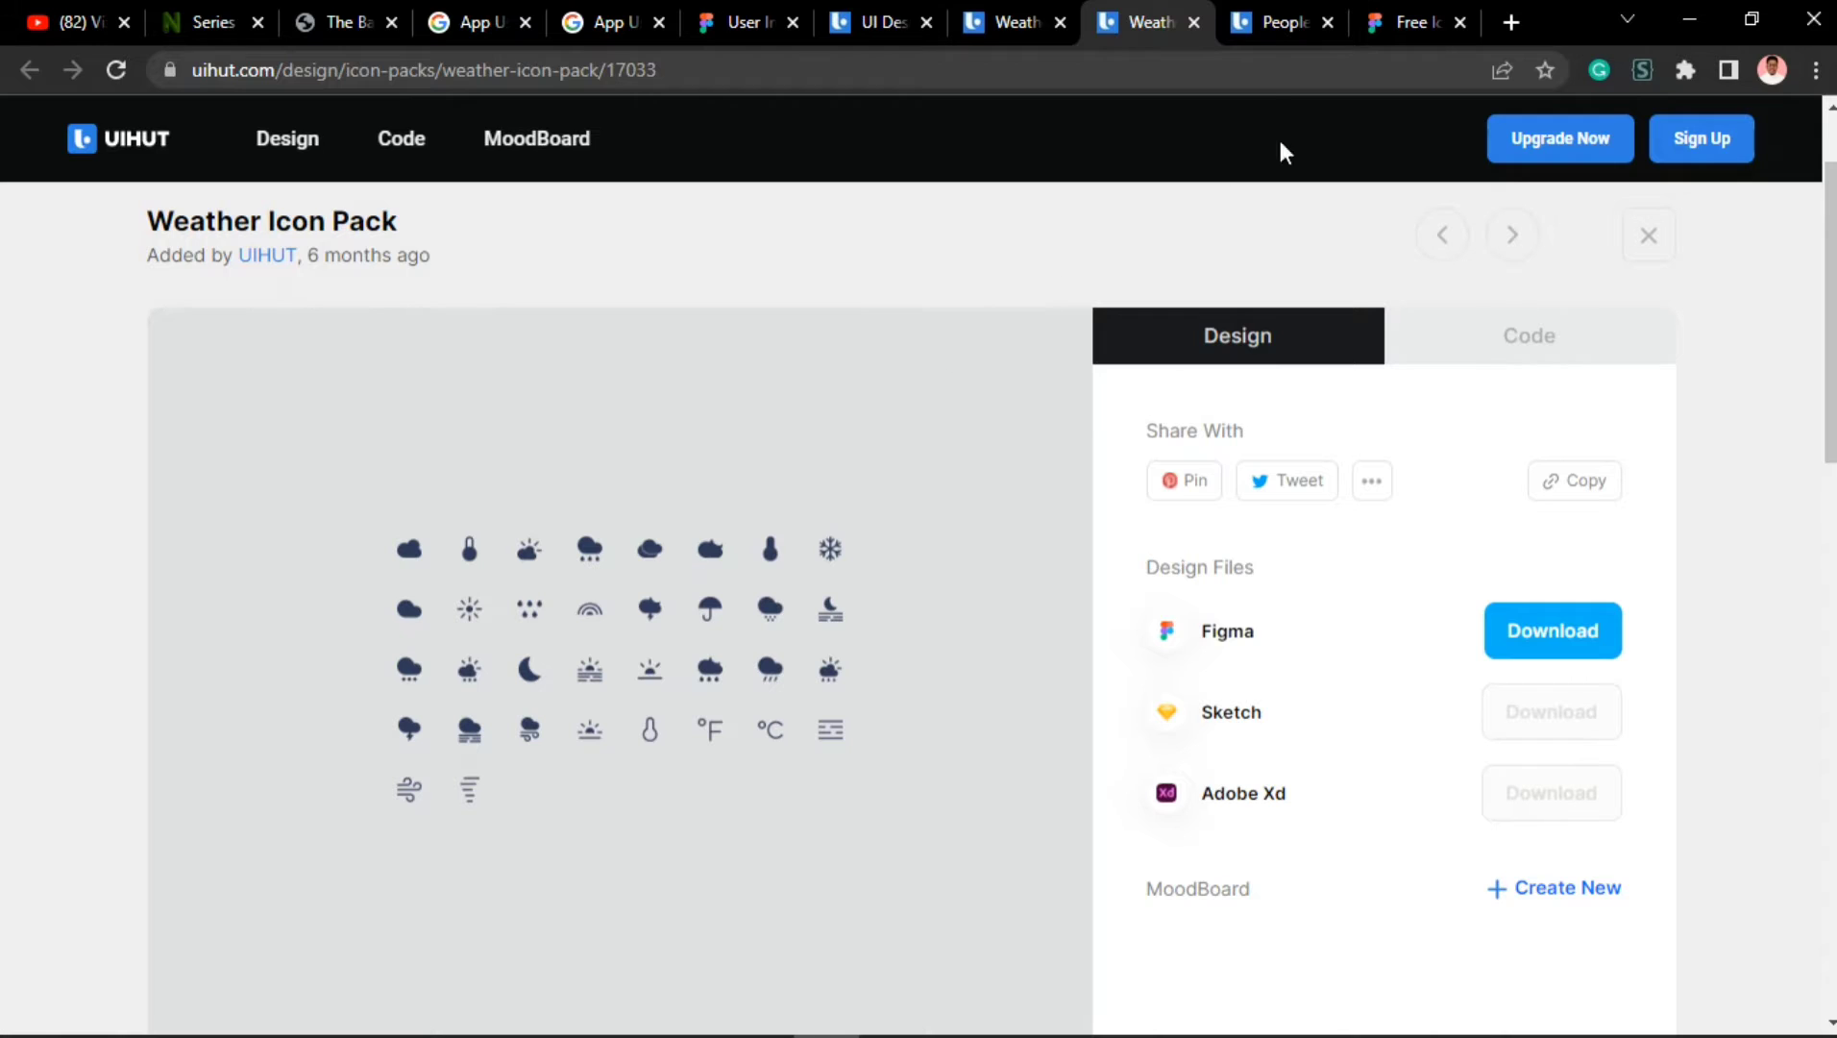
click(1252, 19)
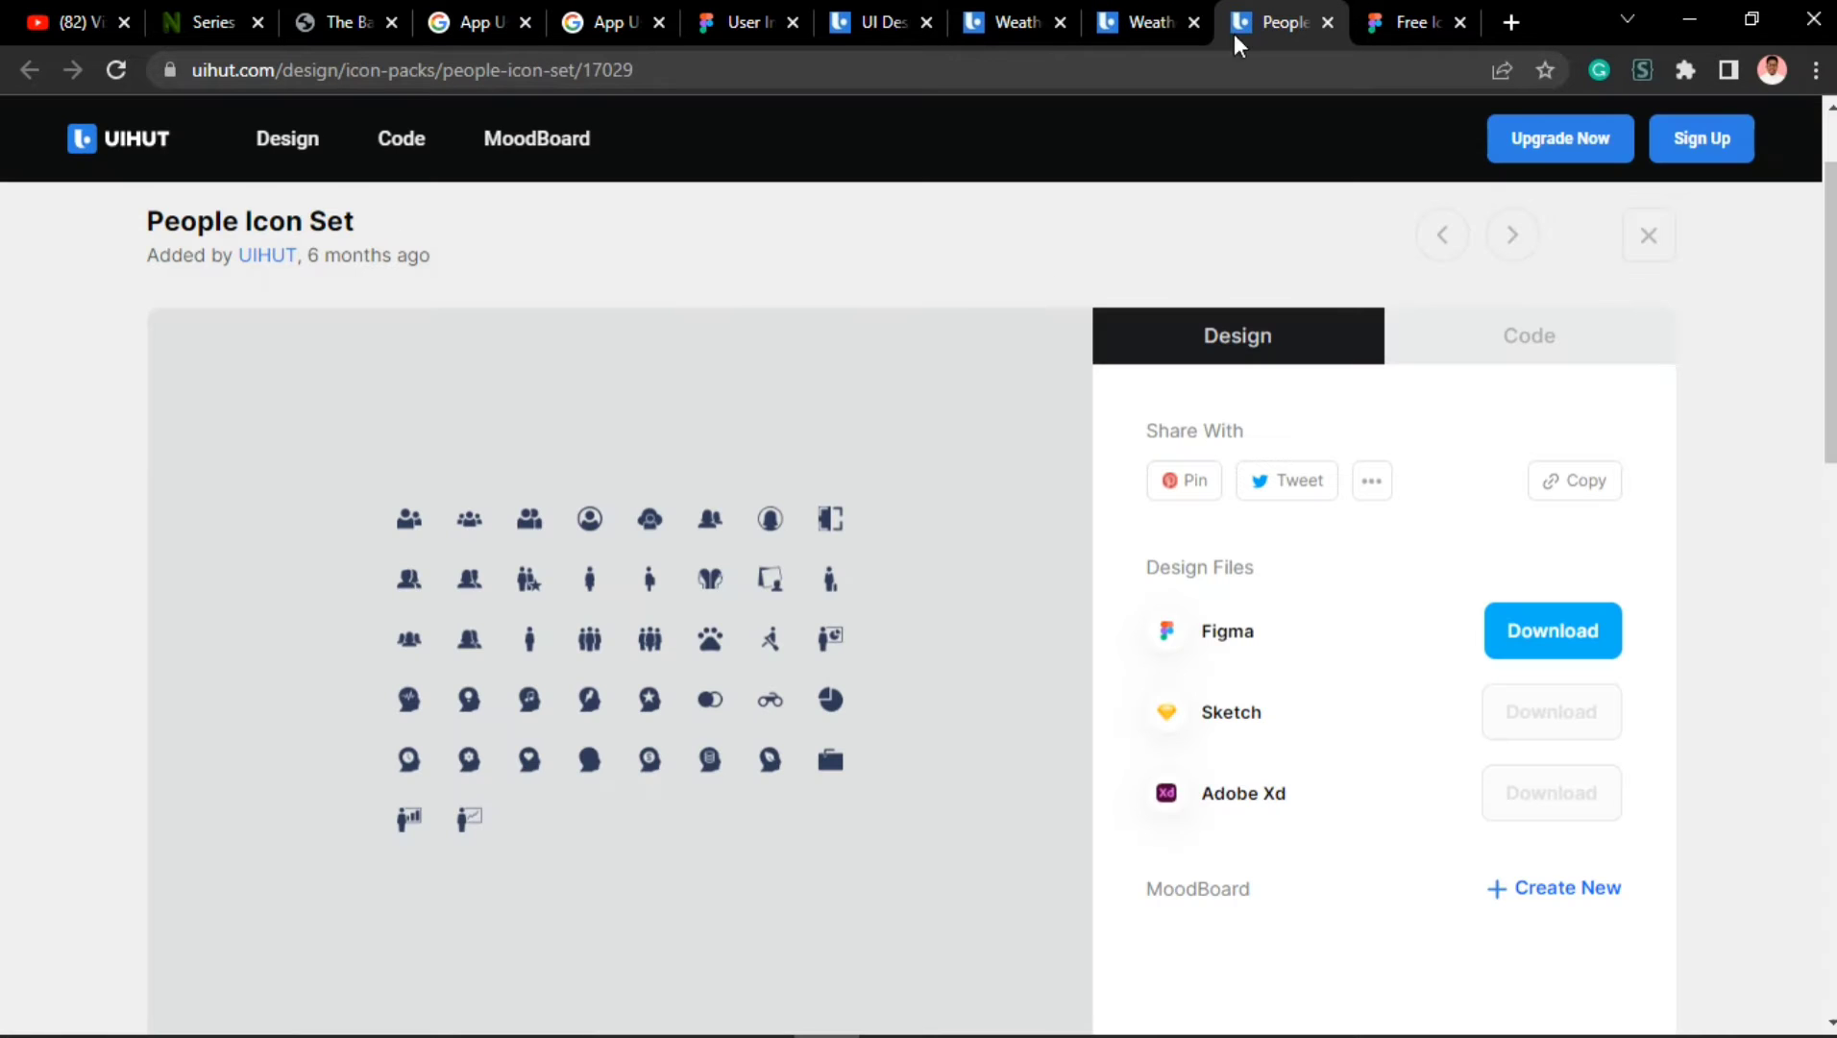
right_click(521, 612)
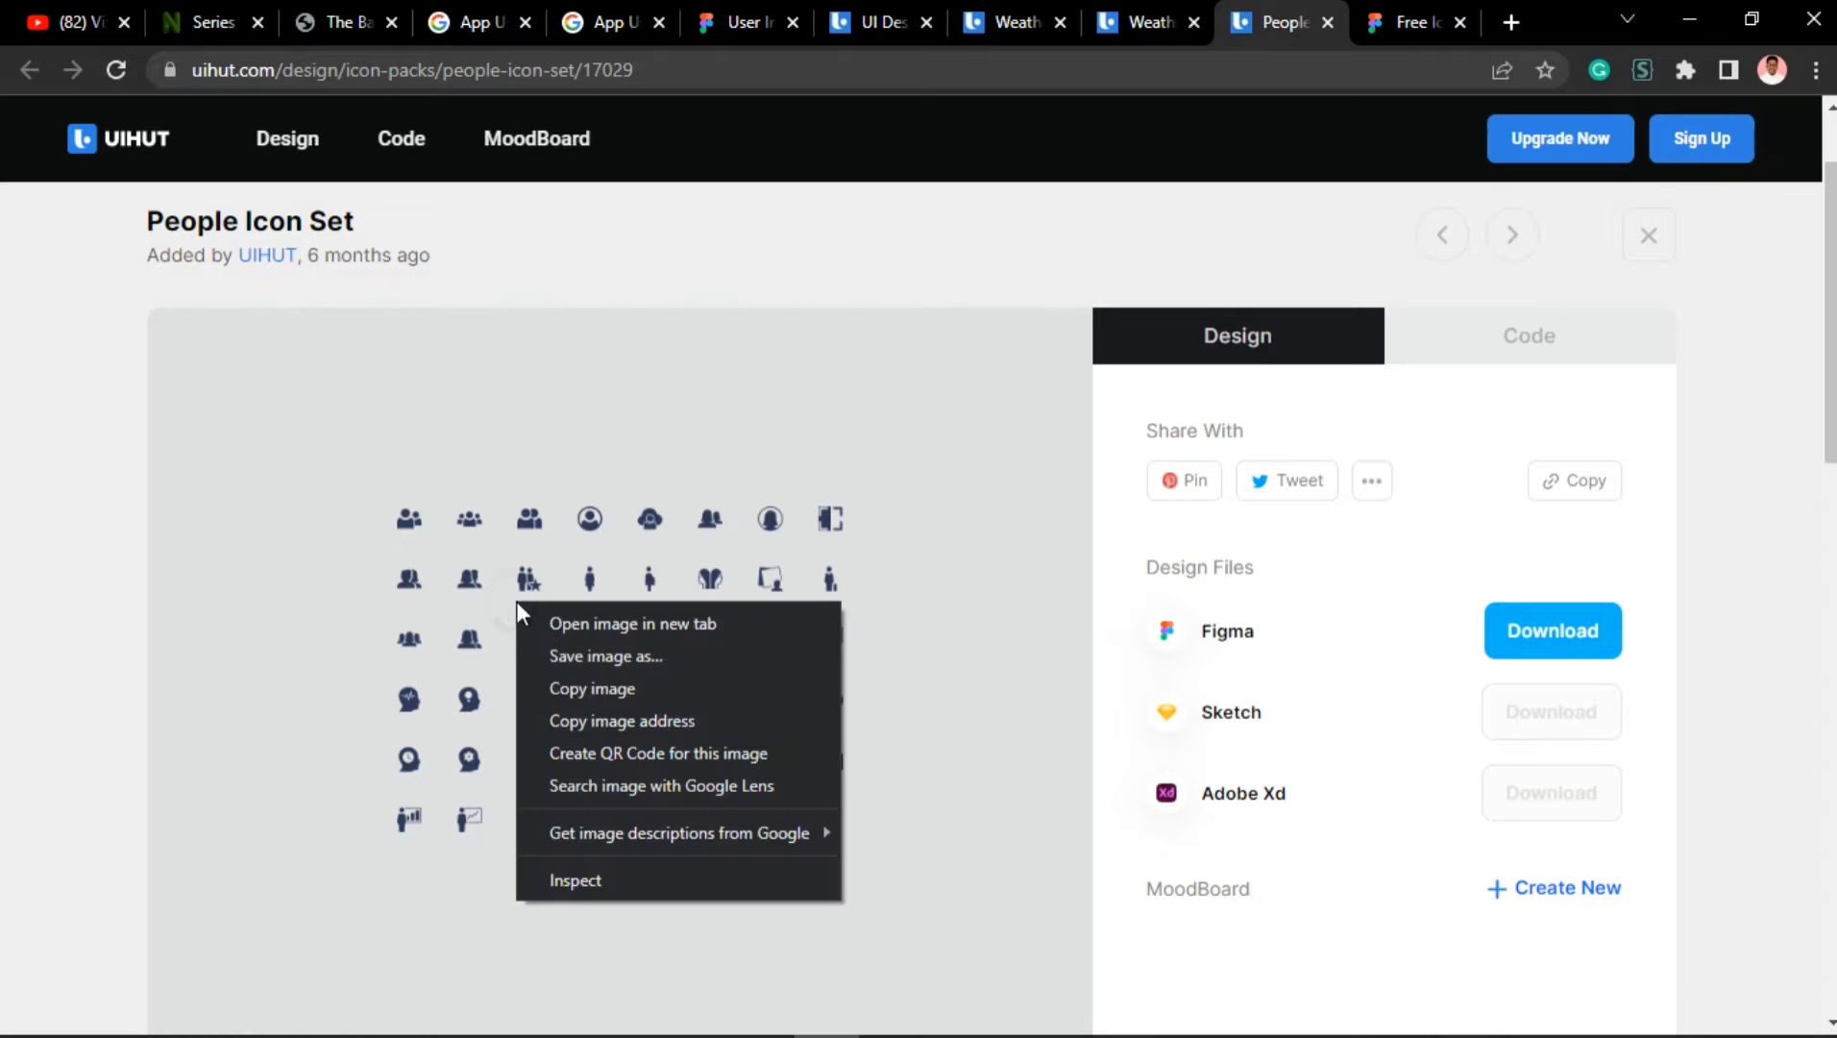
click(597, 682)
Paste the copied image into CorelDRAW, scale it down to about 824 by 618 px and center it on the page.
click(1673, 18)
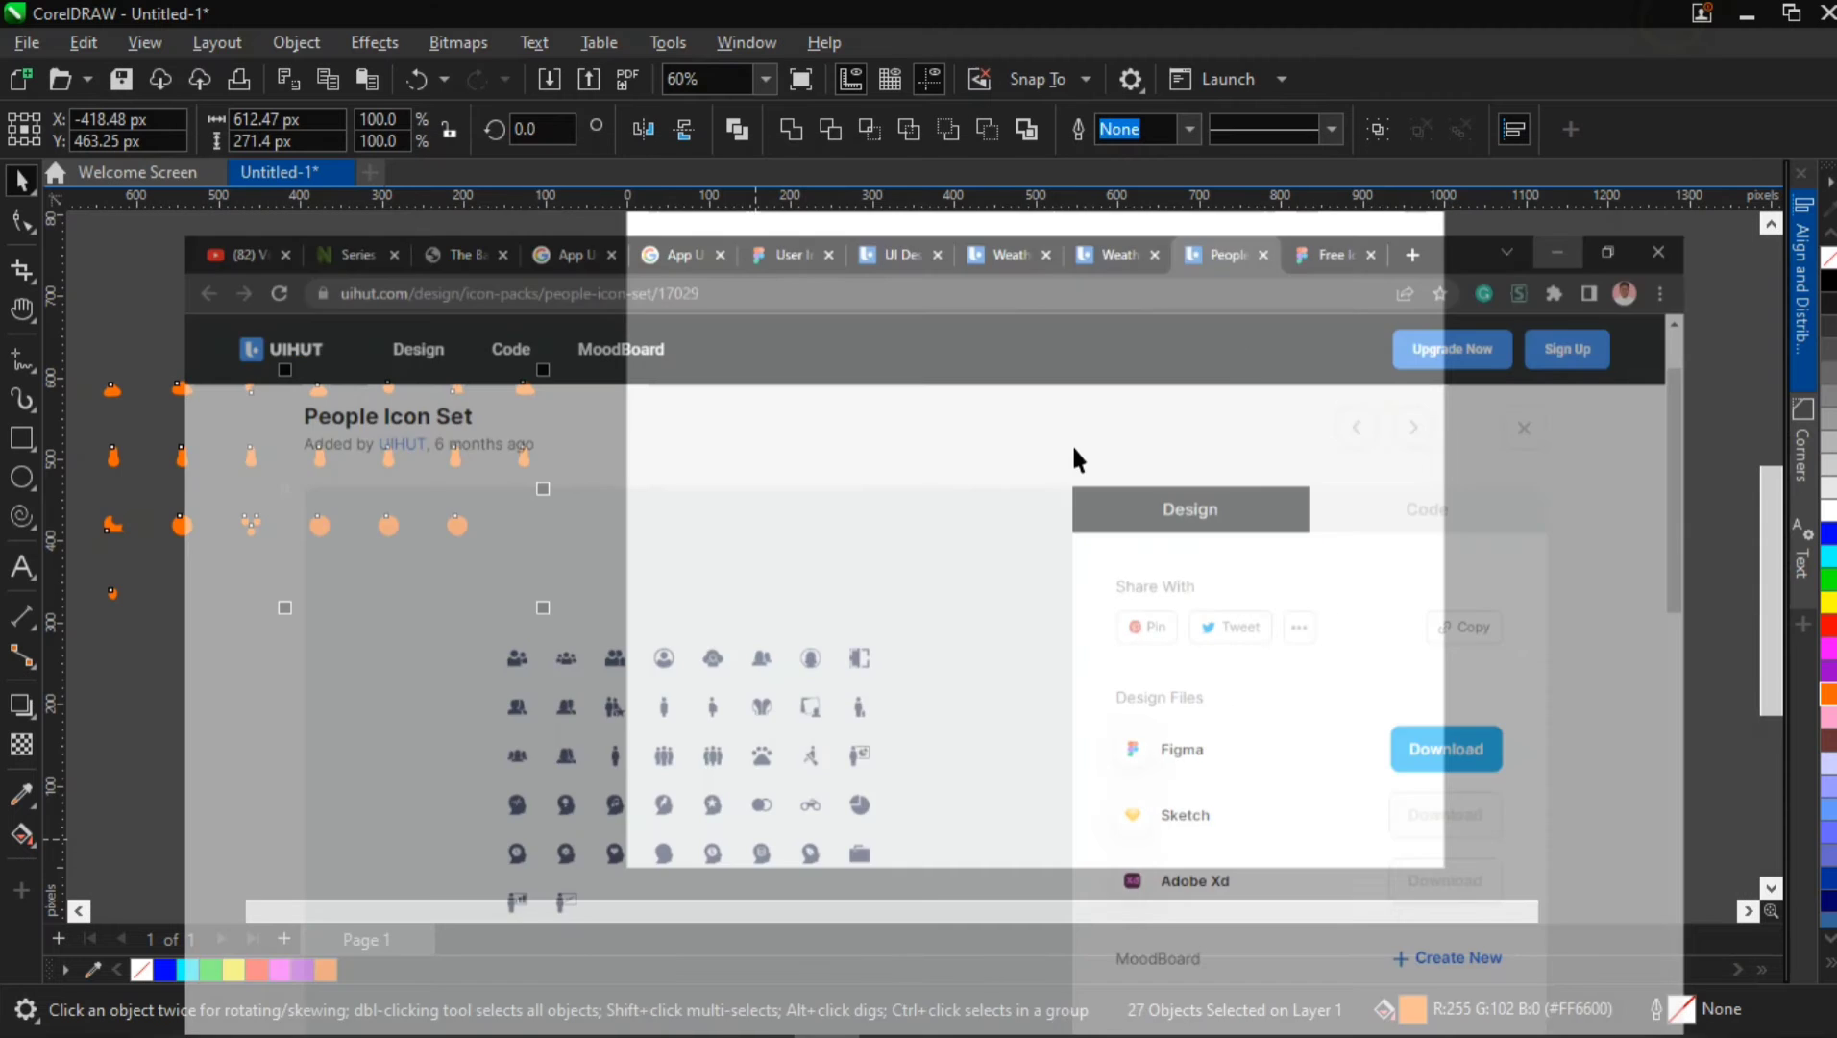
key(ctrl+v)
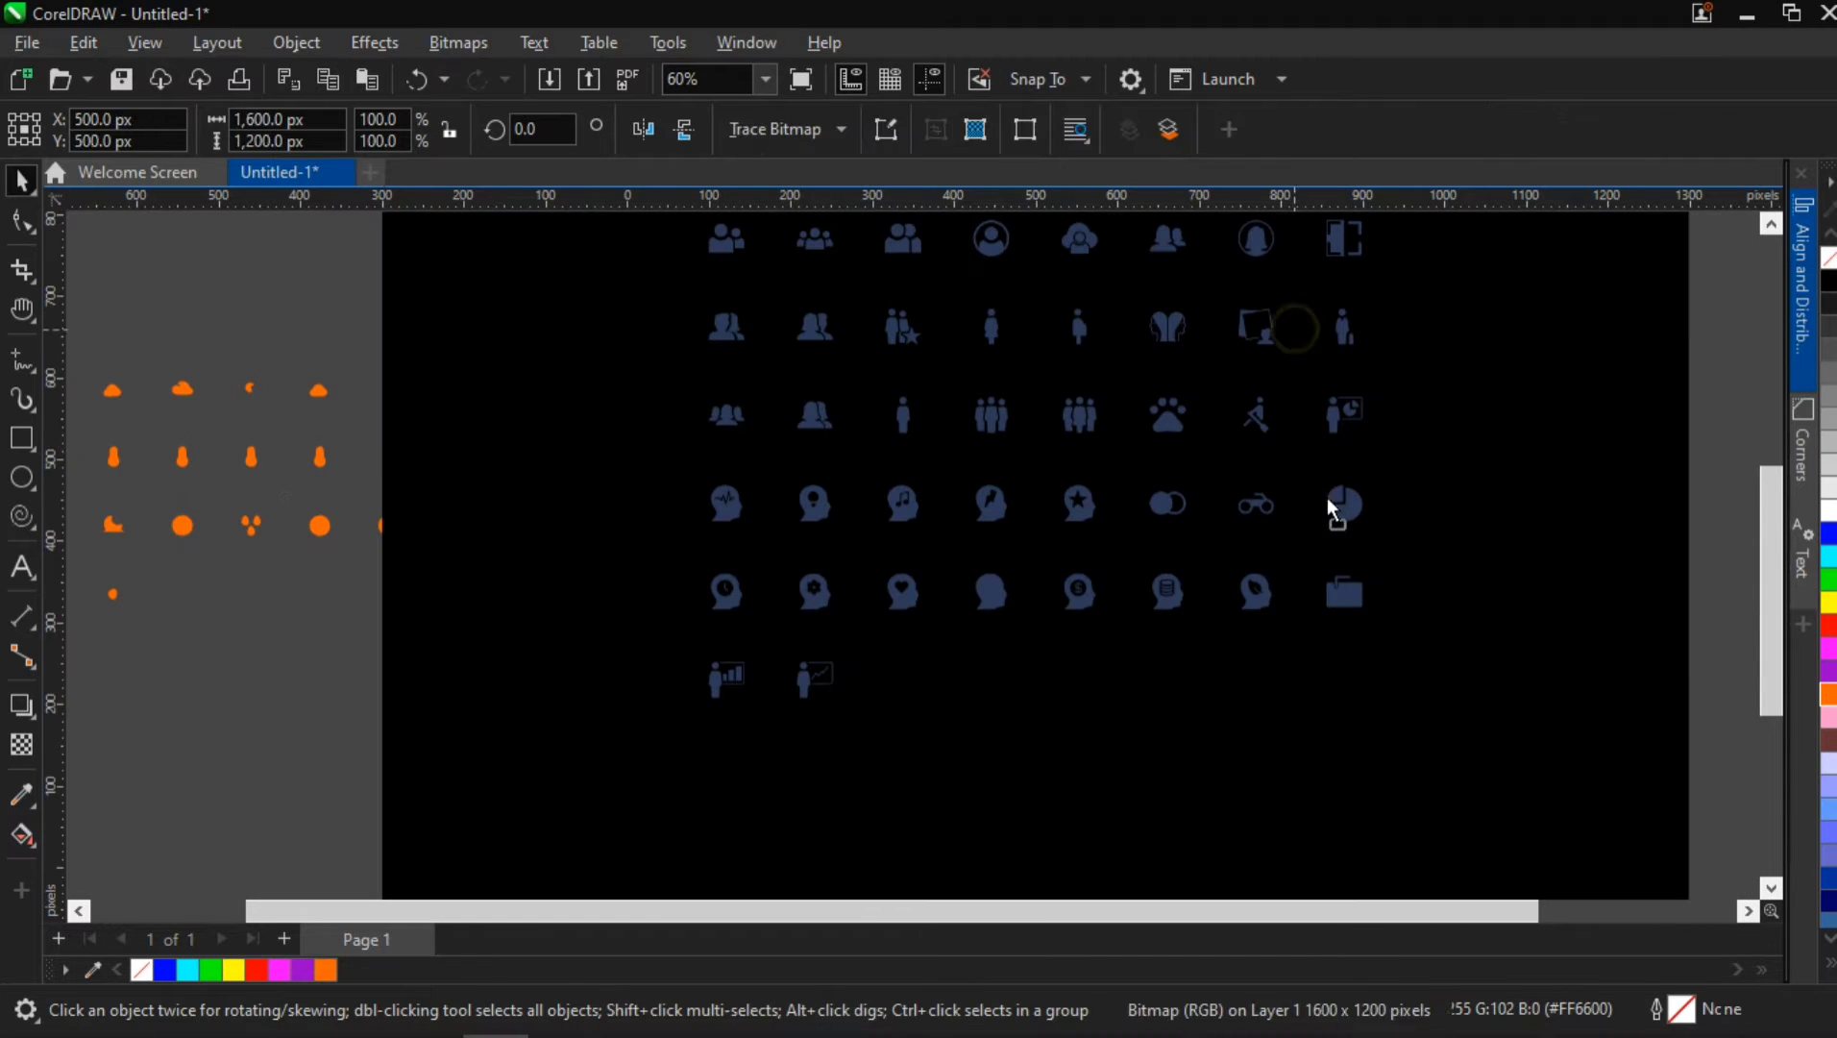
drag(1566, 291, 1599, 424)
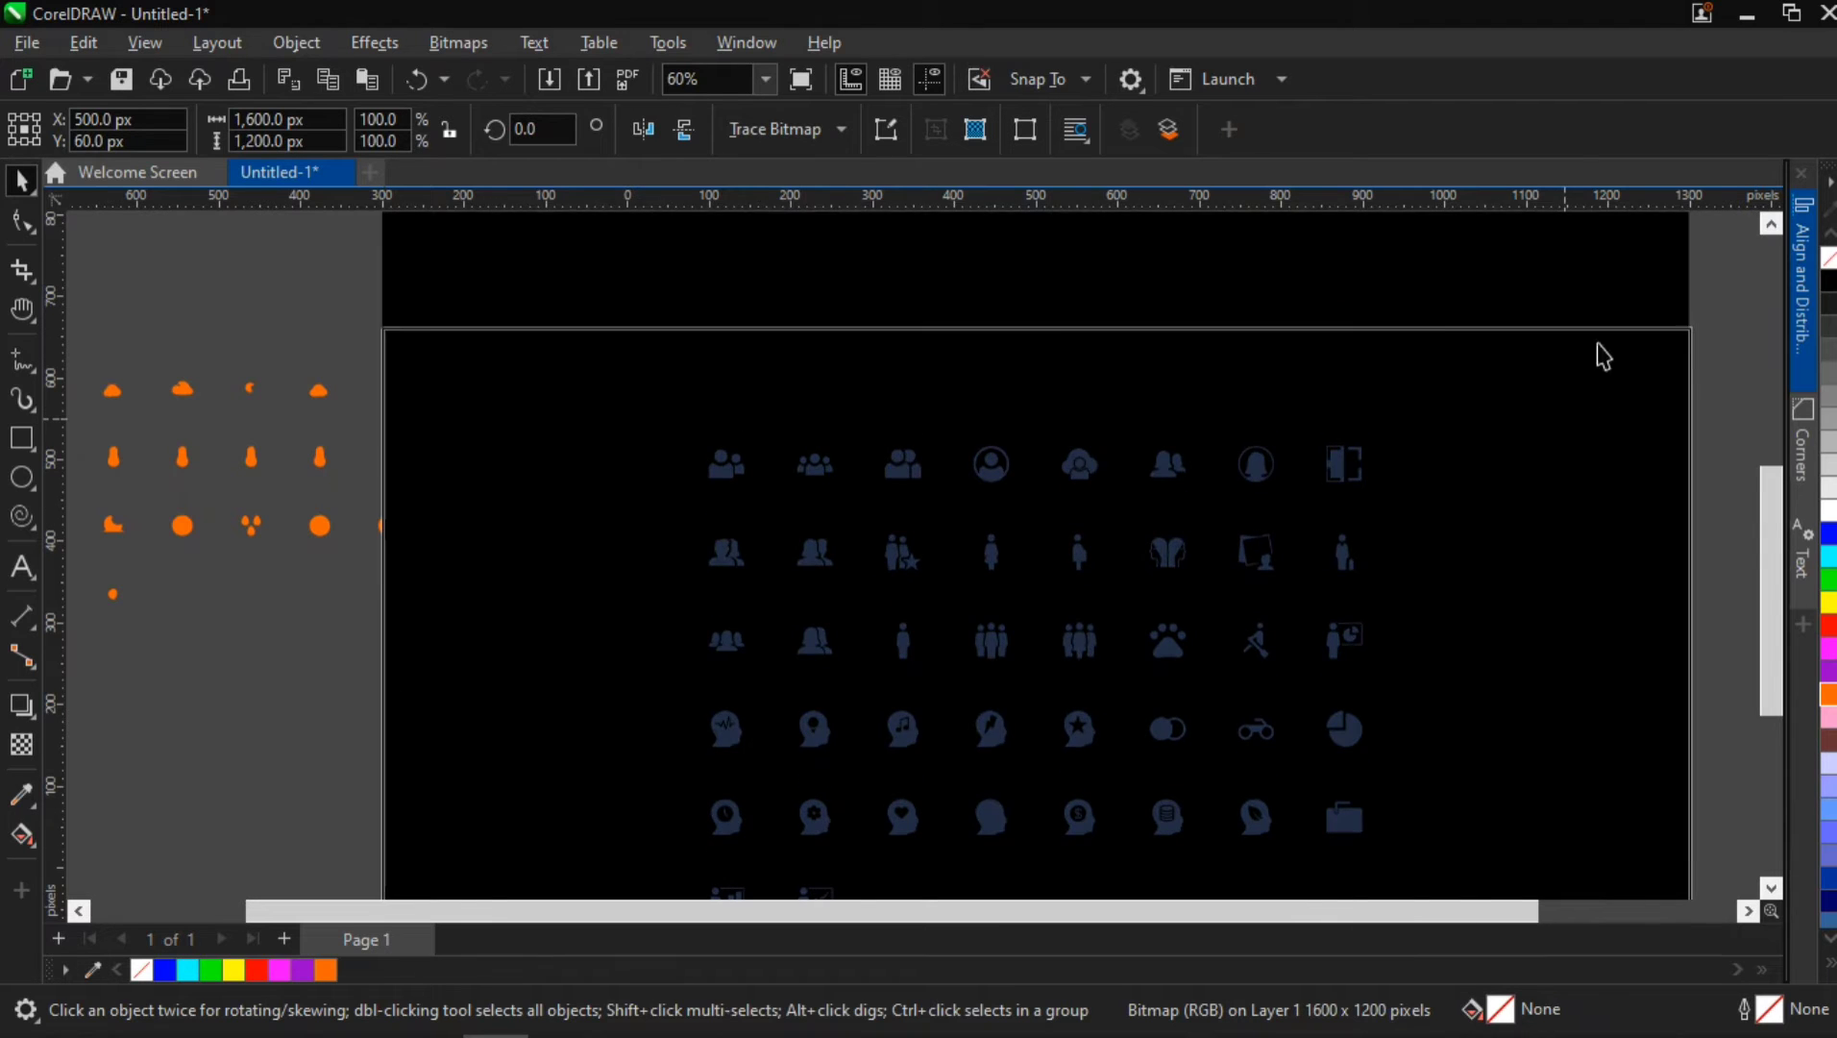
drag(1699, 319, 1411, 533)
key(p)
scroll(1156, 349, up, 3)
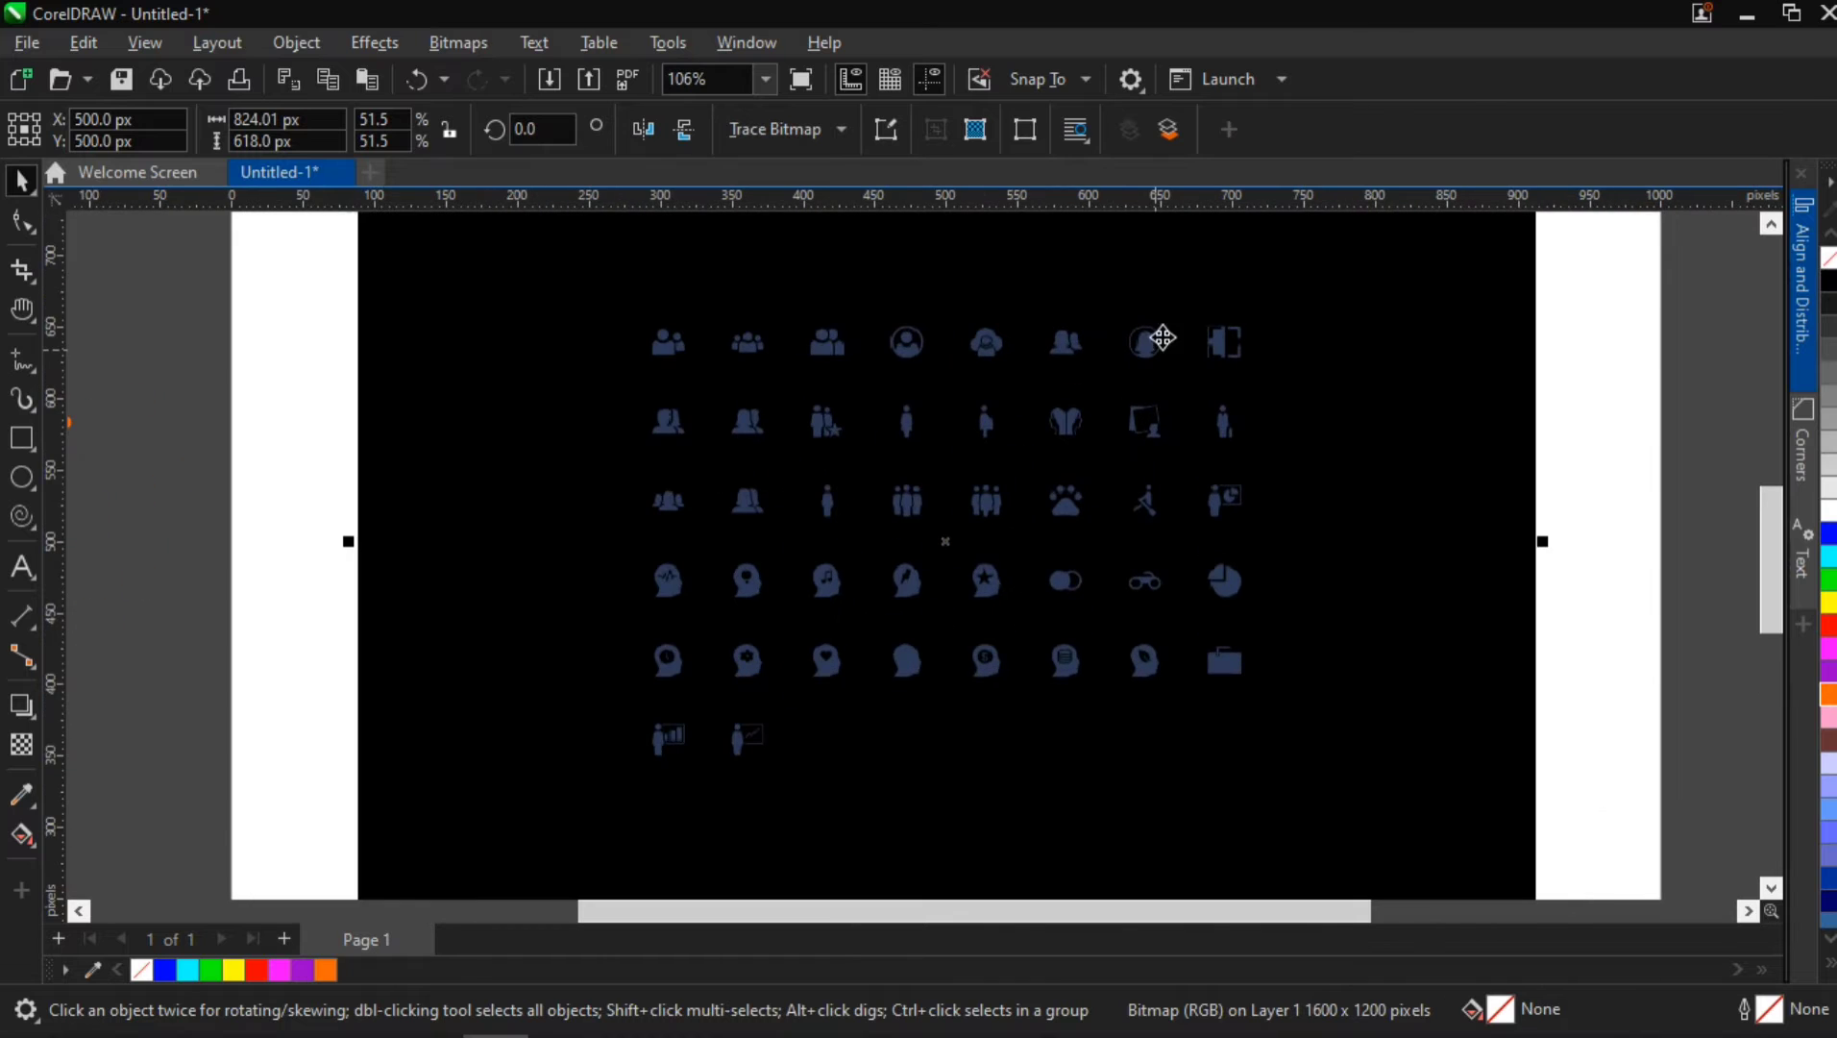
Crop the pasted bitmap closely around the people icon grid, to about 475 by 324 px.
click(21, 270)
drag(618, 310, 1297, 772)
double_click(1070, 534)
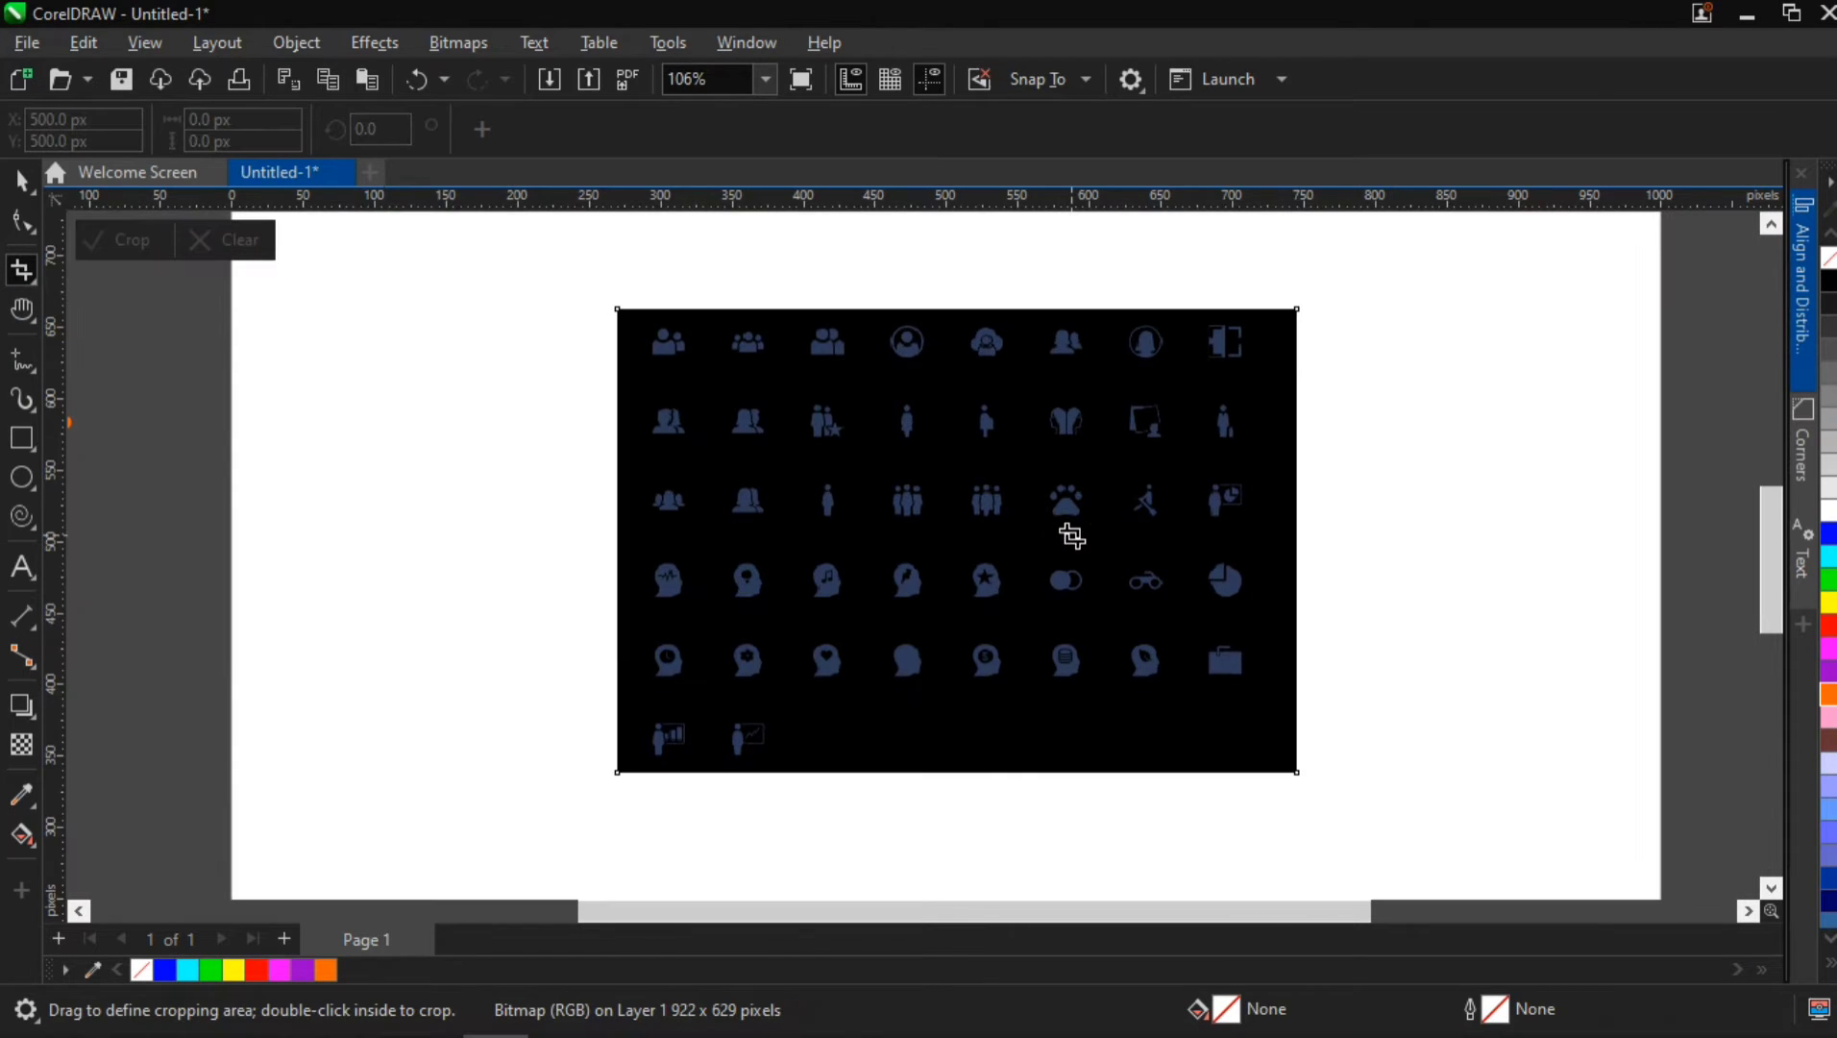
key(space)
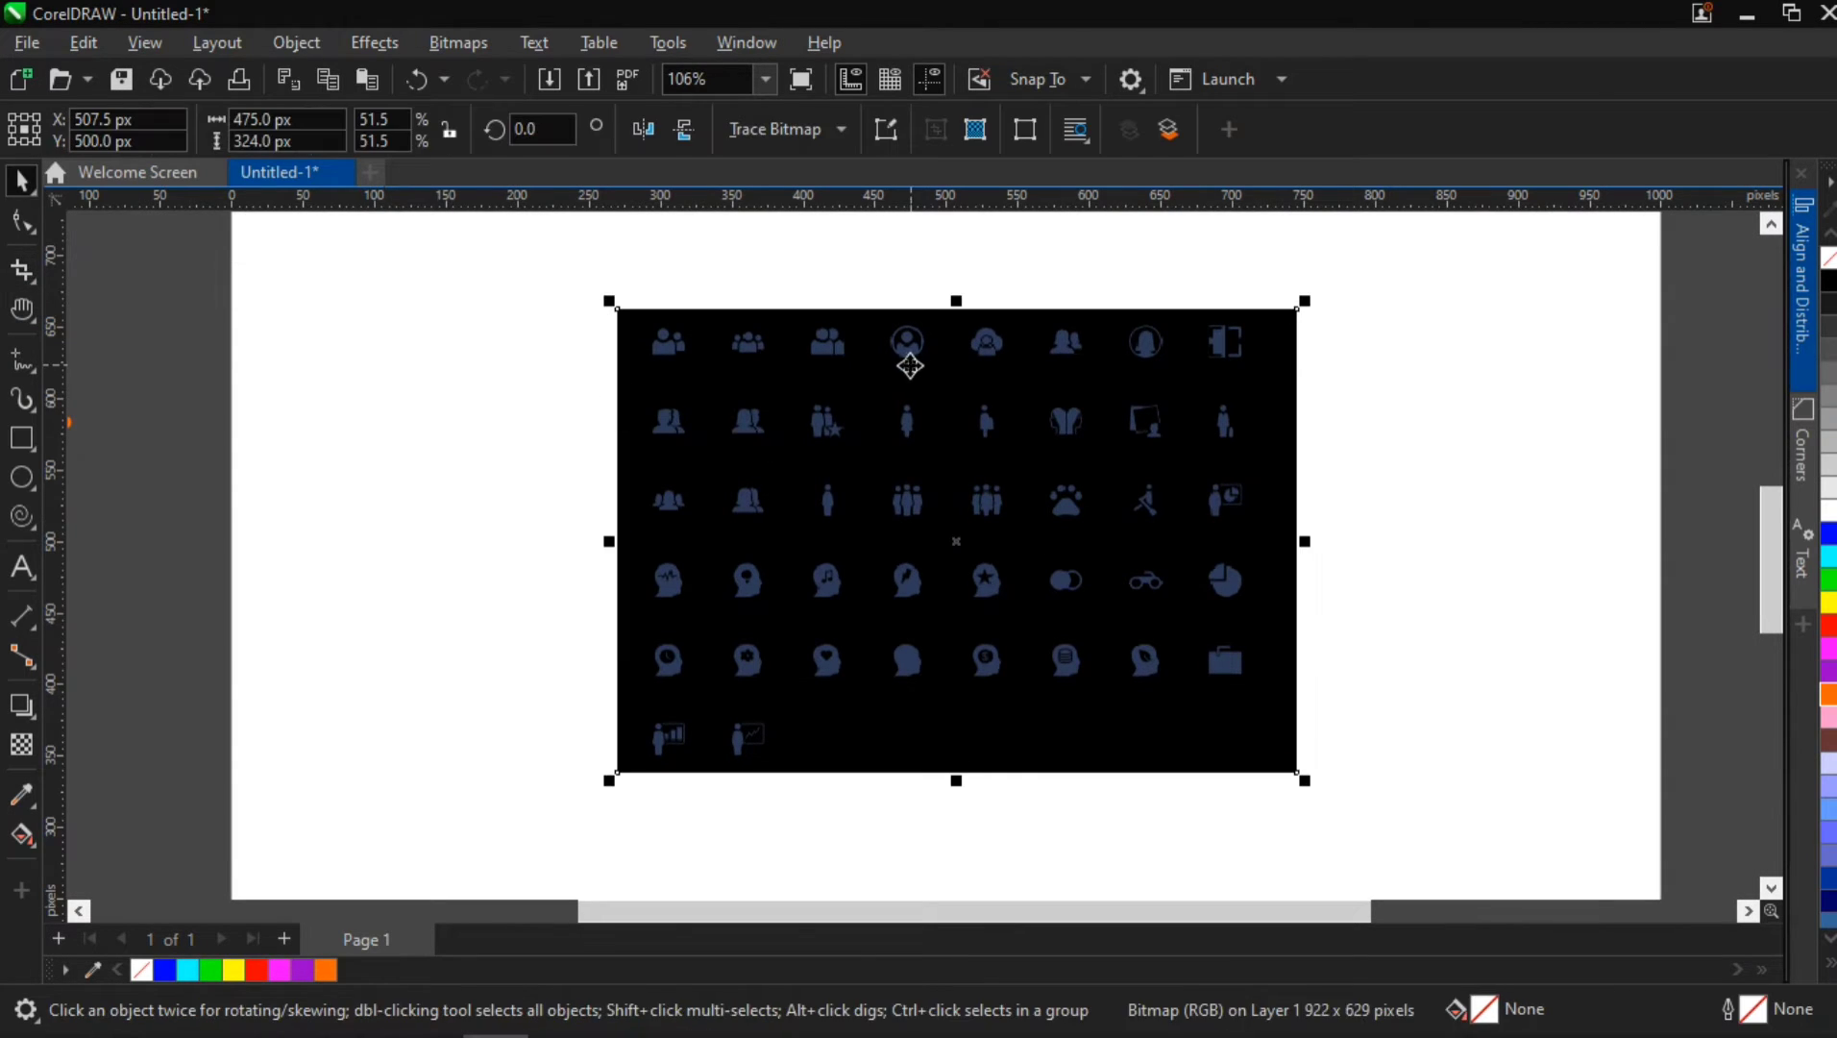
Trace the cropped people icon bitmap into vectors and move the traced group off the original to its left.
right_click(907, 360)
click(977, 290)
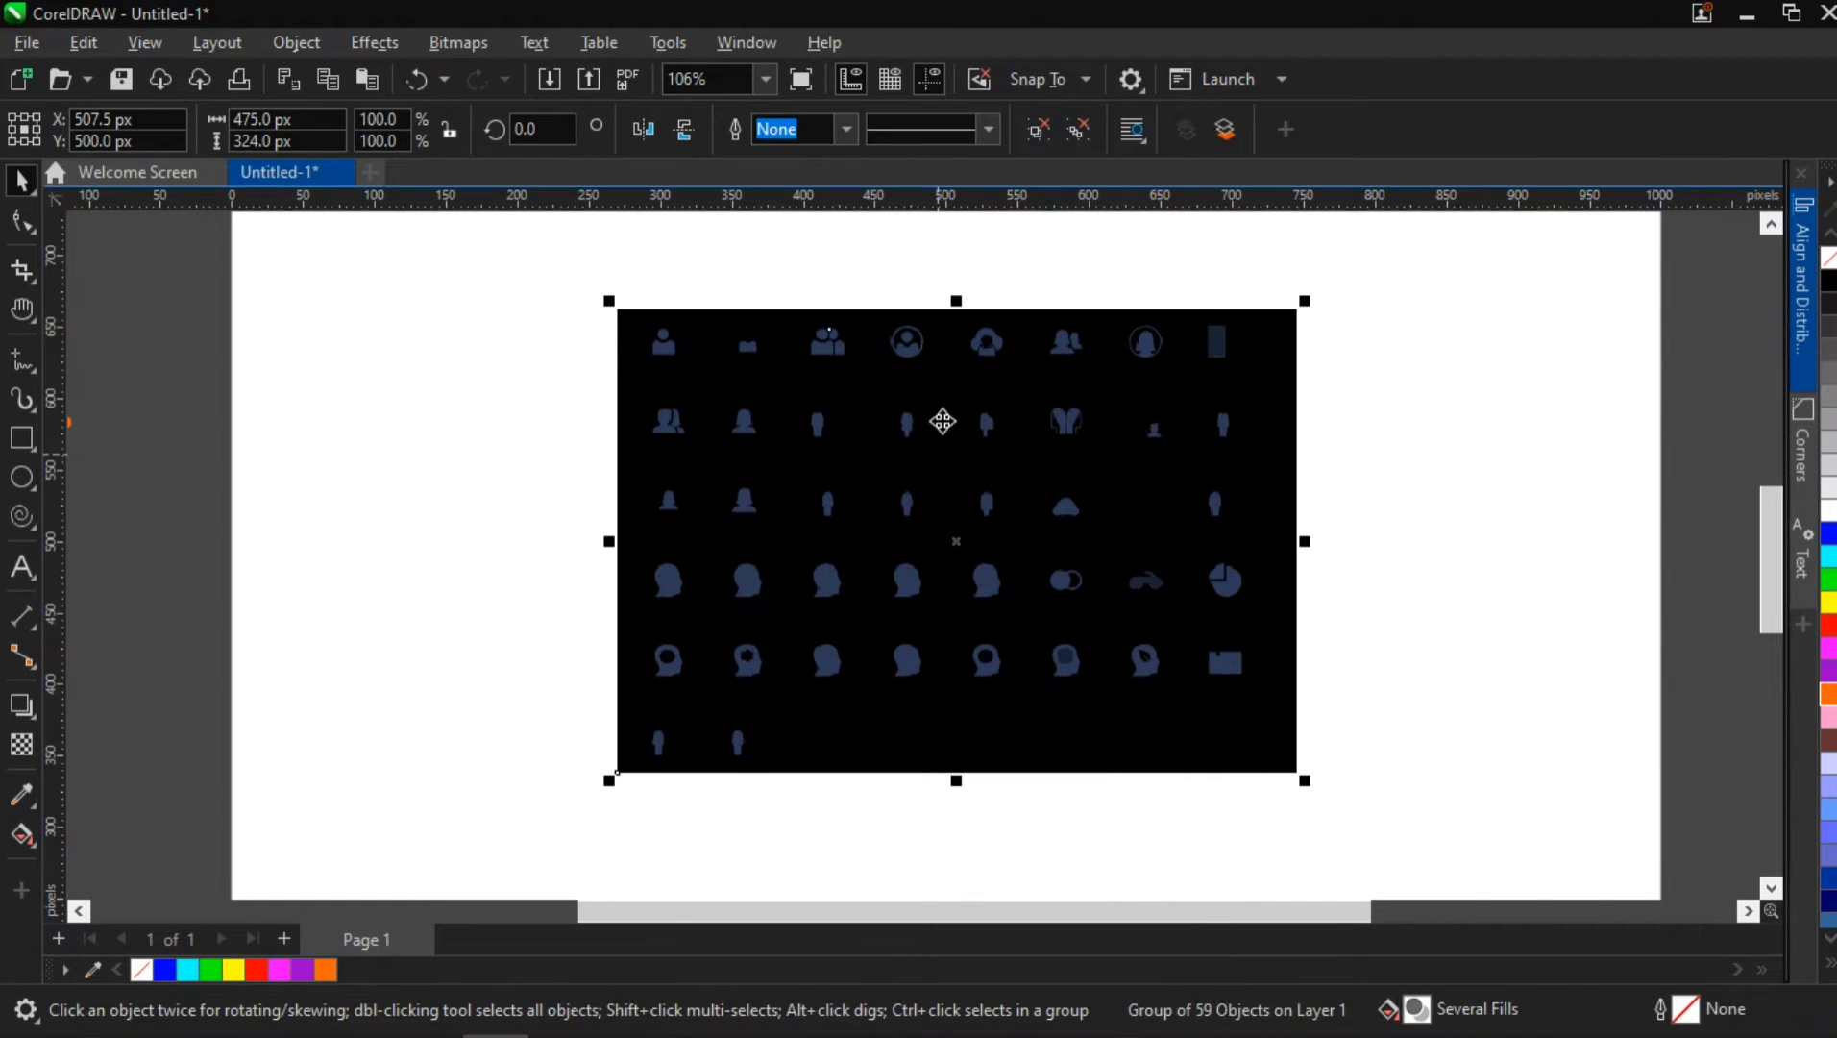
drag(1070, 423, 455, 424)
Delete the original people icon bitmap and center the traced group on the page.
click(756, 412)
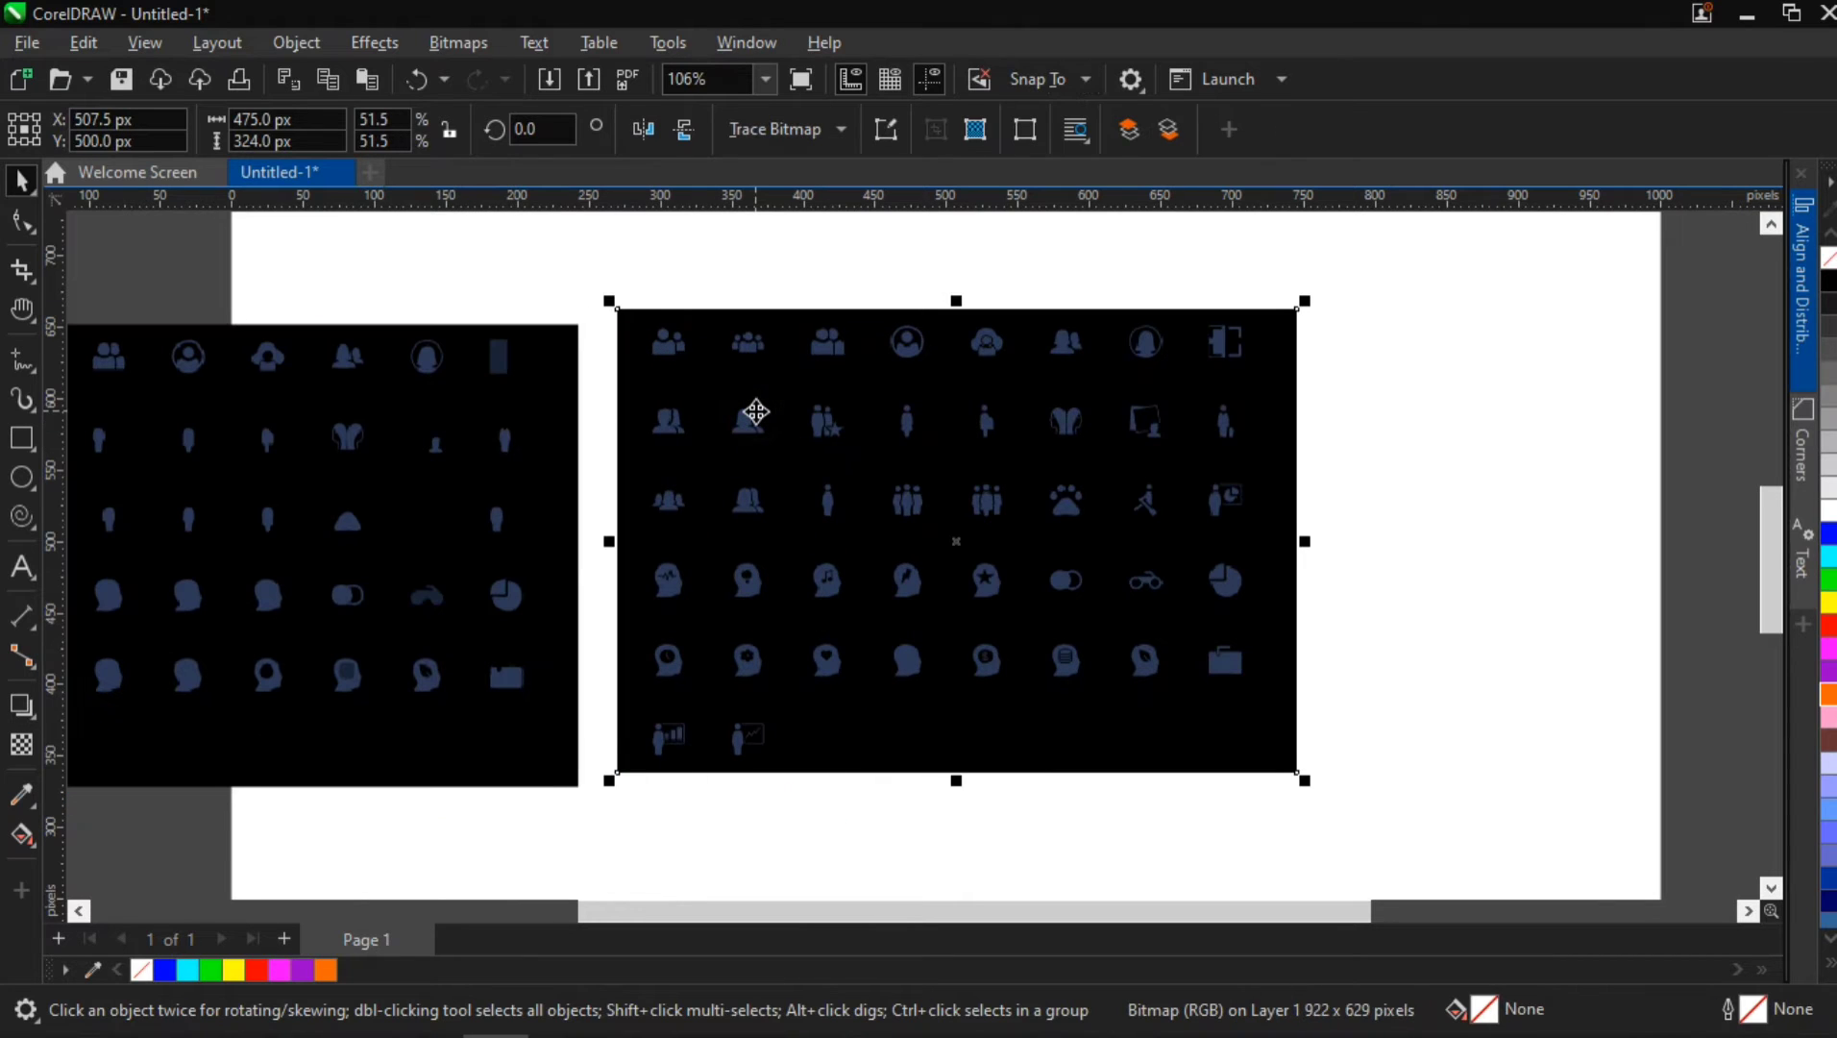
key(Delete)
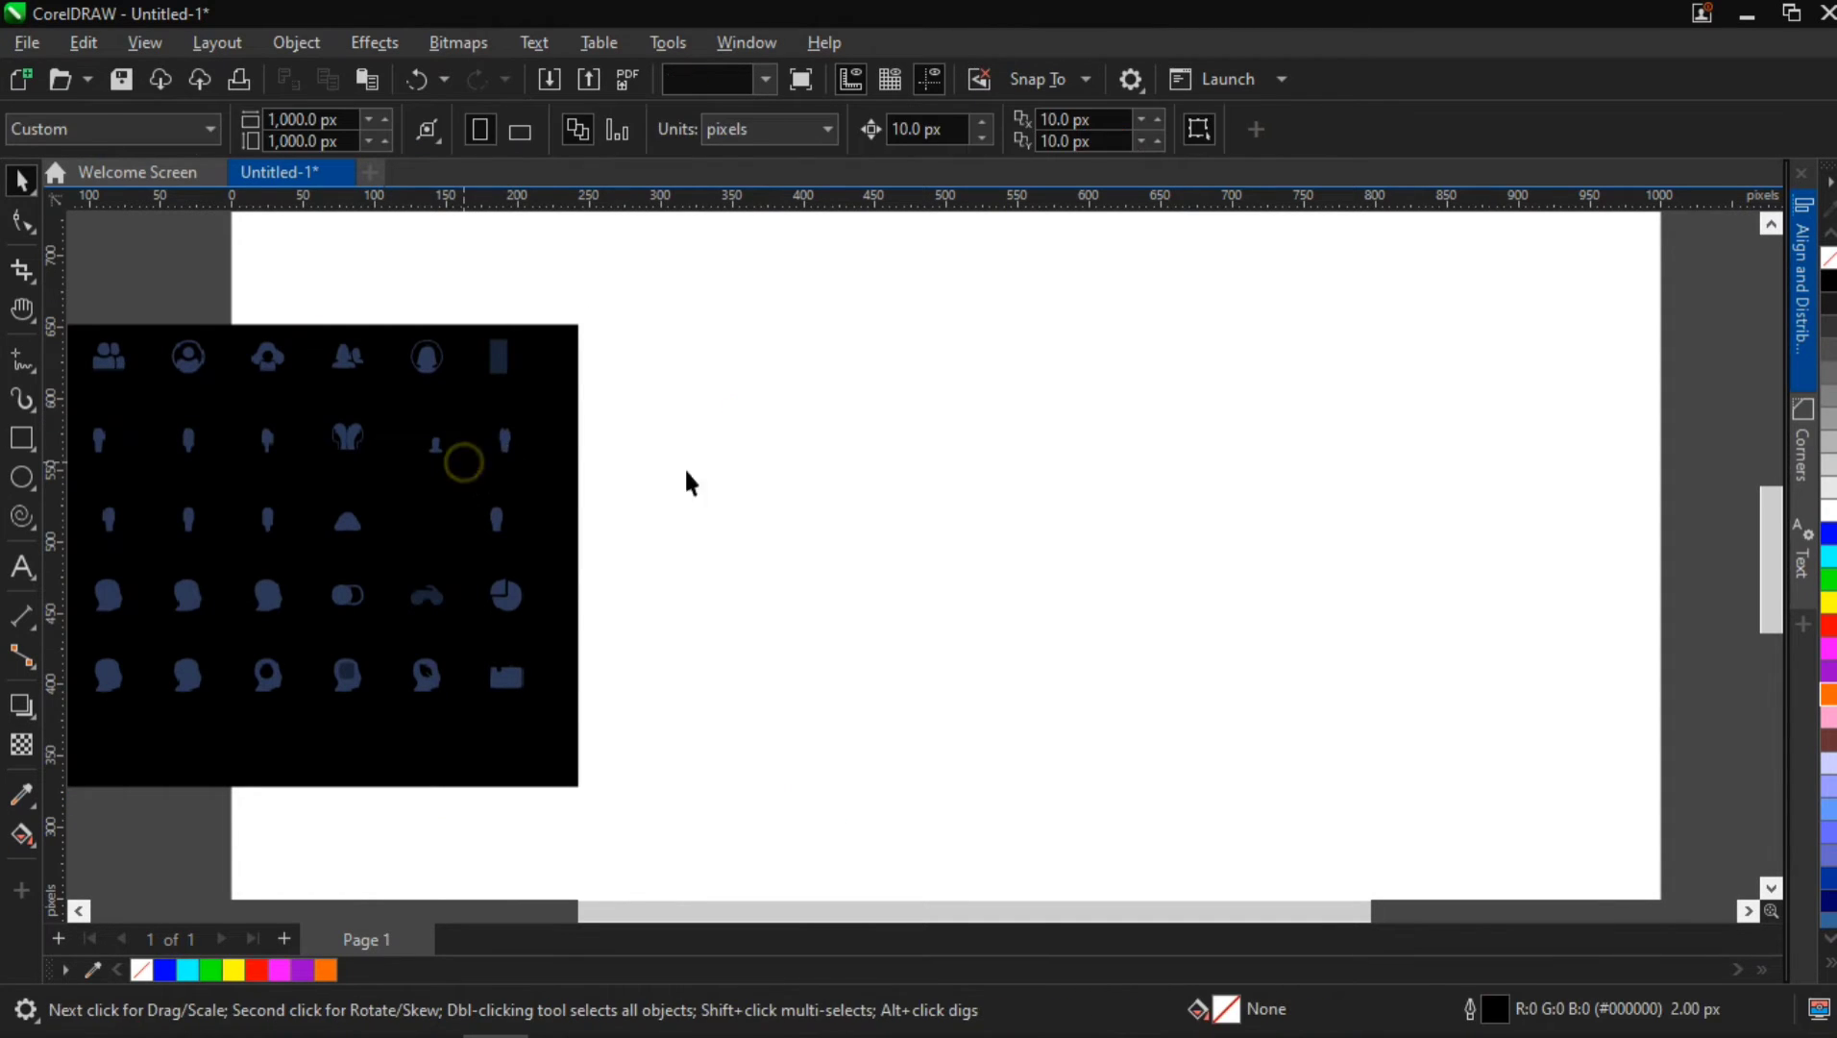
drag(465, 461, 1047, 445)
key(p)
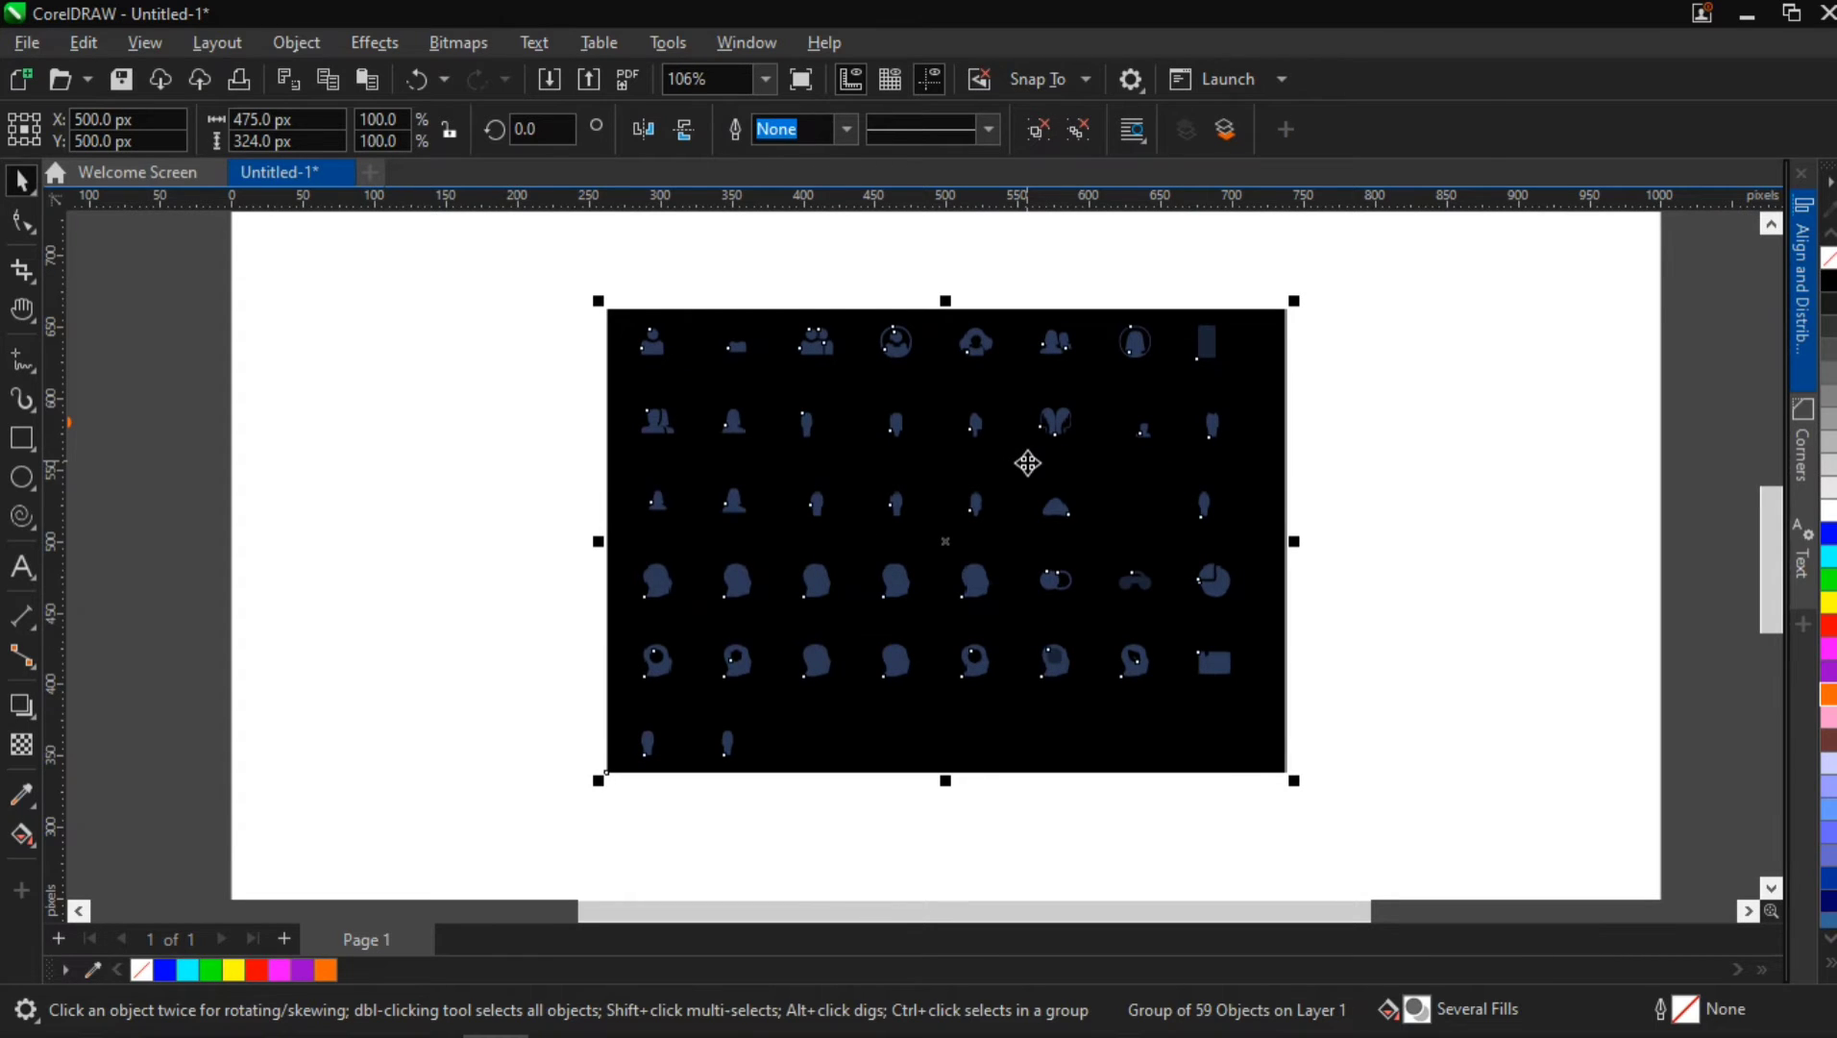
Ungroup the traced people icons and delete the black background shape behind them.
key(ctrl+u)
click(704, 386)
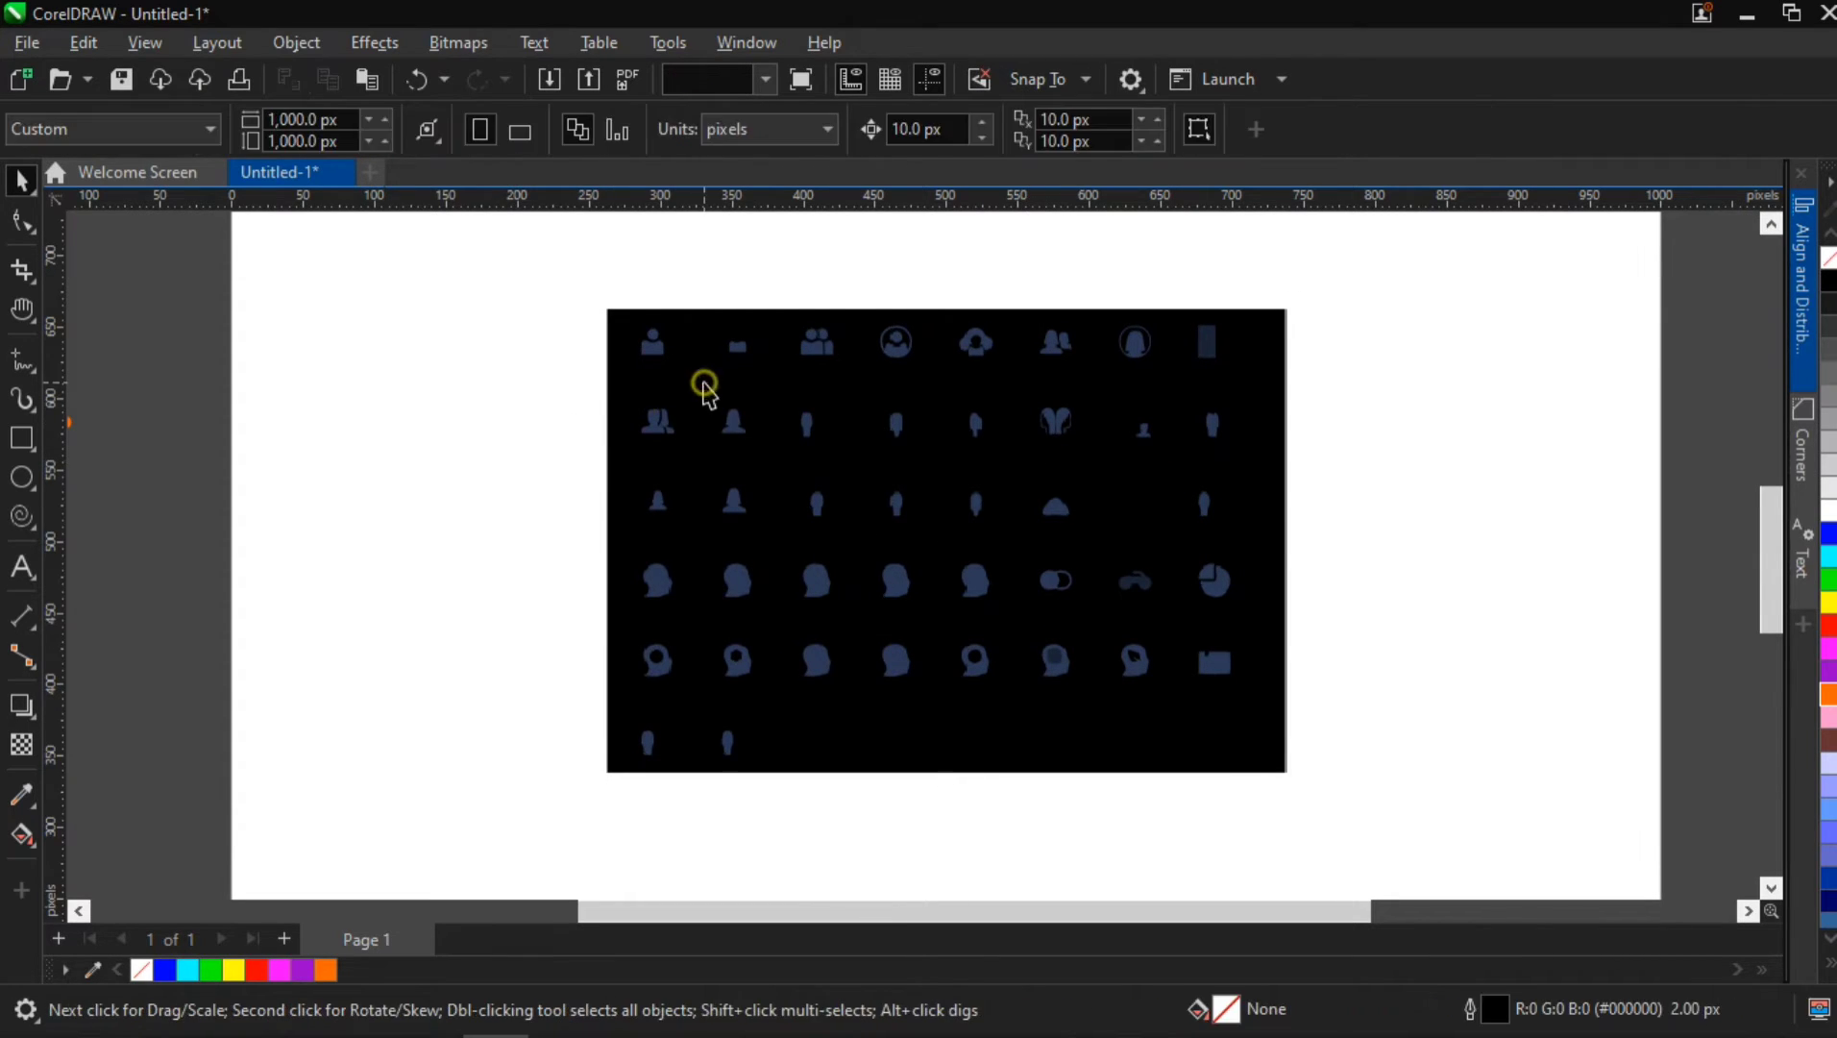
key(Delete)
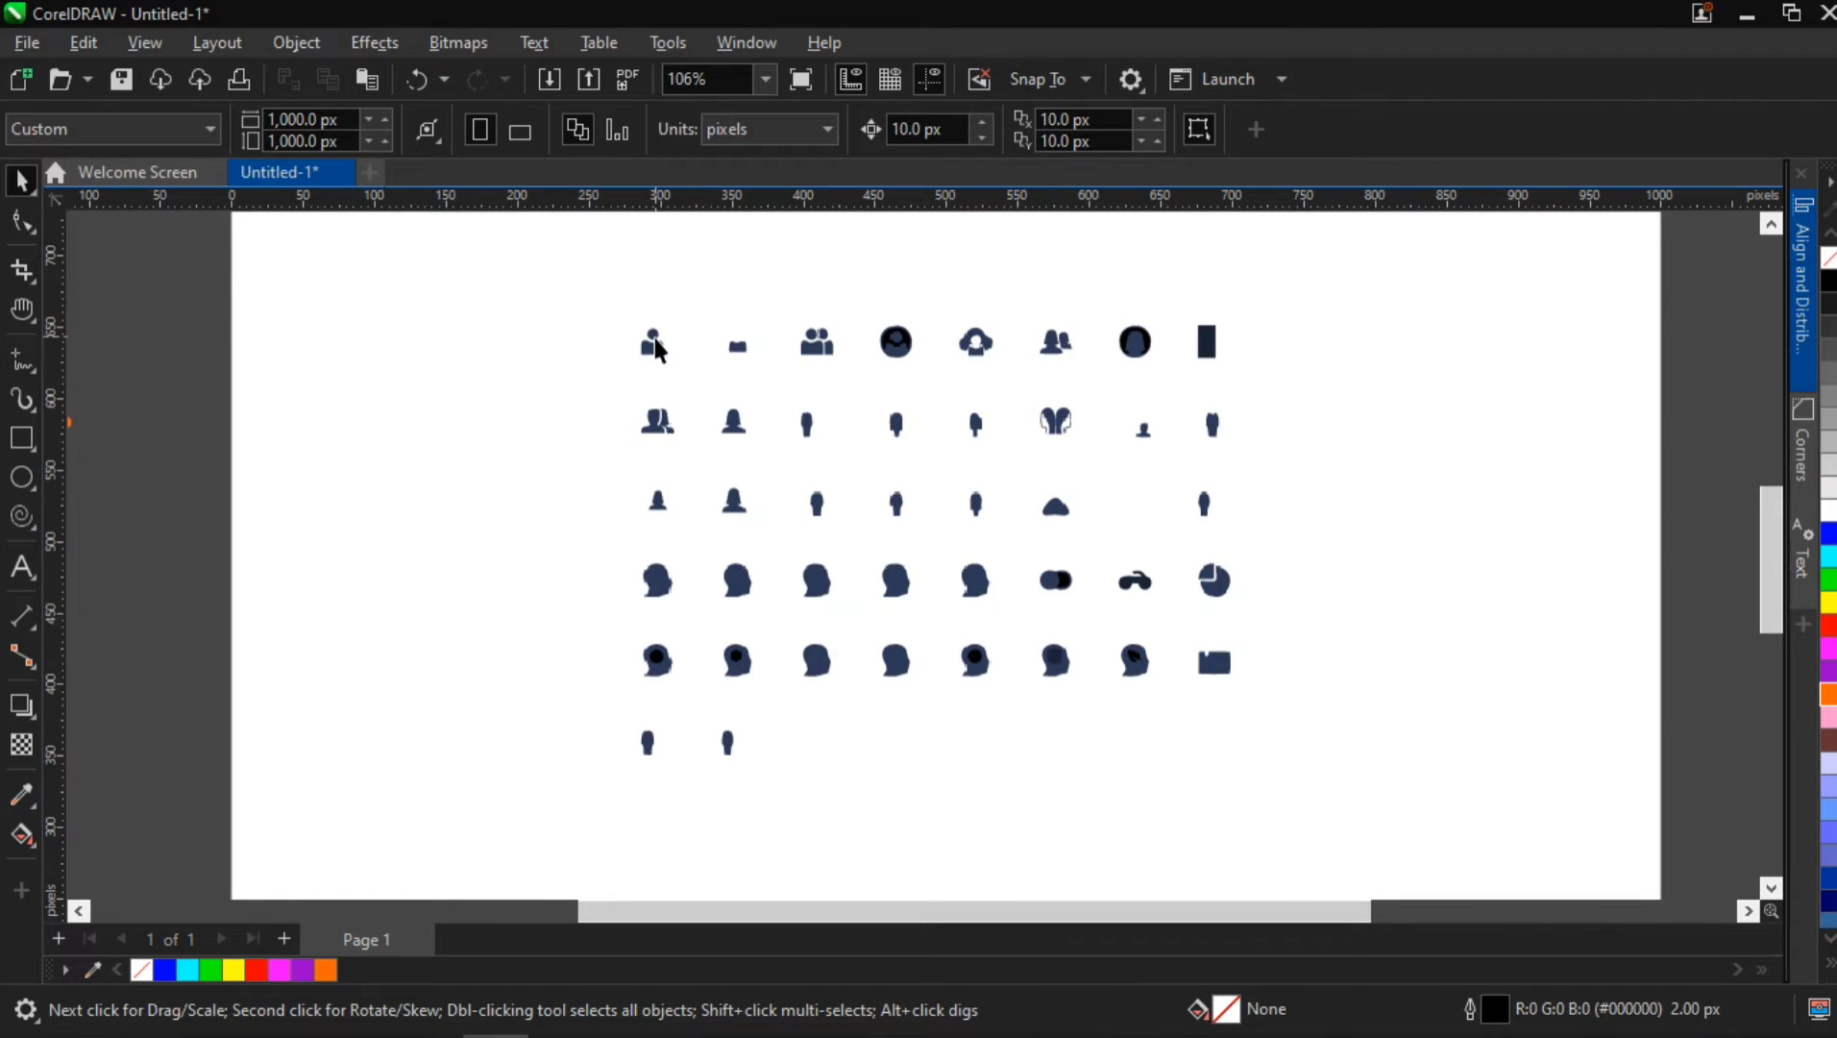
Select the first icons of the top two rows and change their fill to magenta, orange and finally purple.
scroll(656, 350, up, 3)
drag(740, 559, 740, 559)
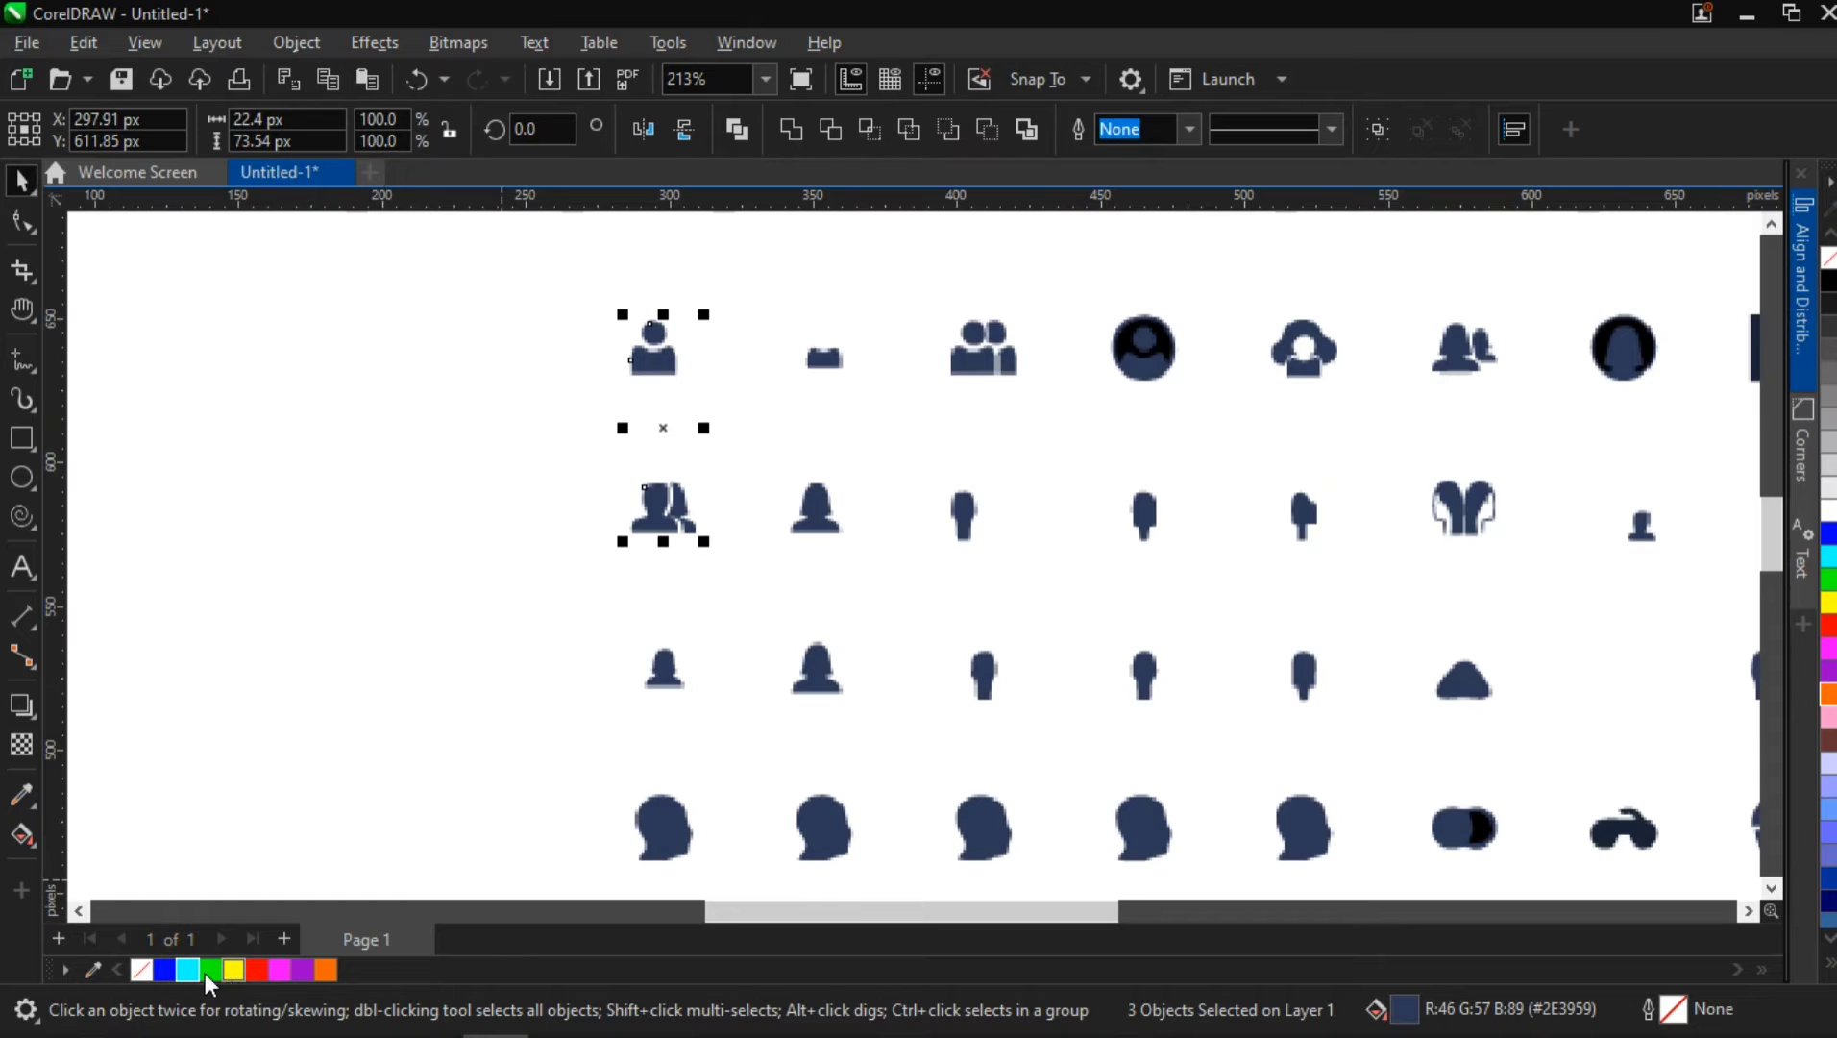
click(284, 971)
click(325, 970)
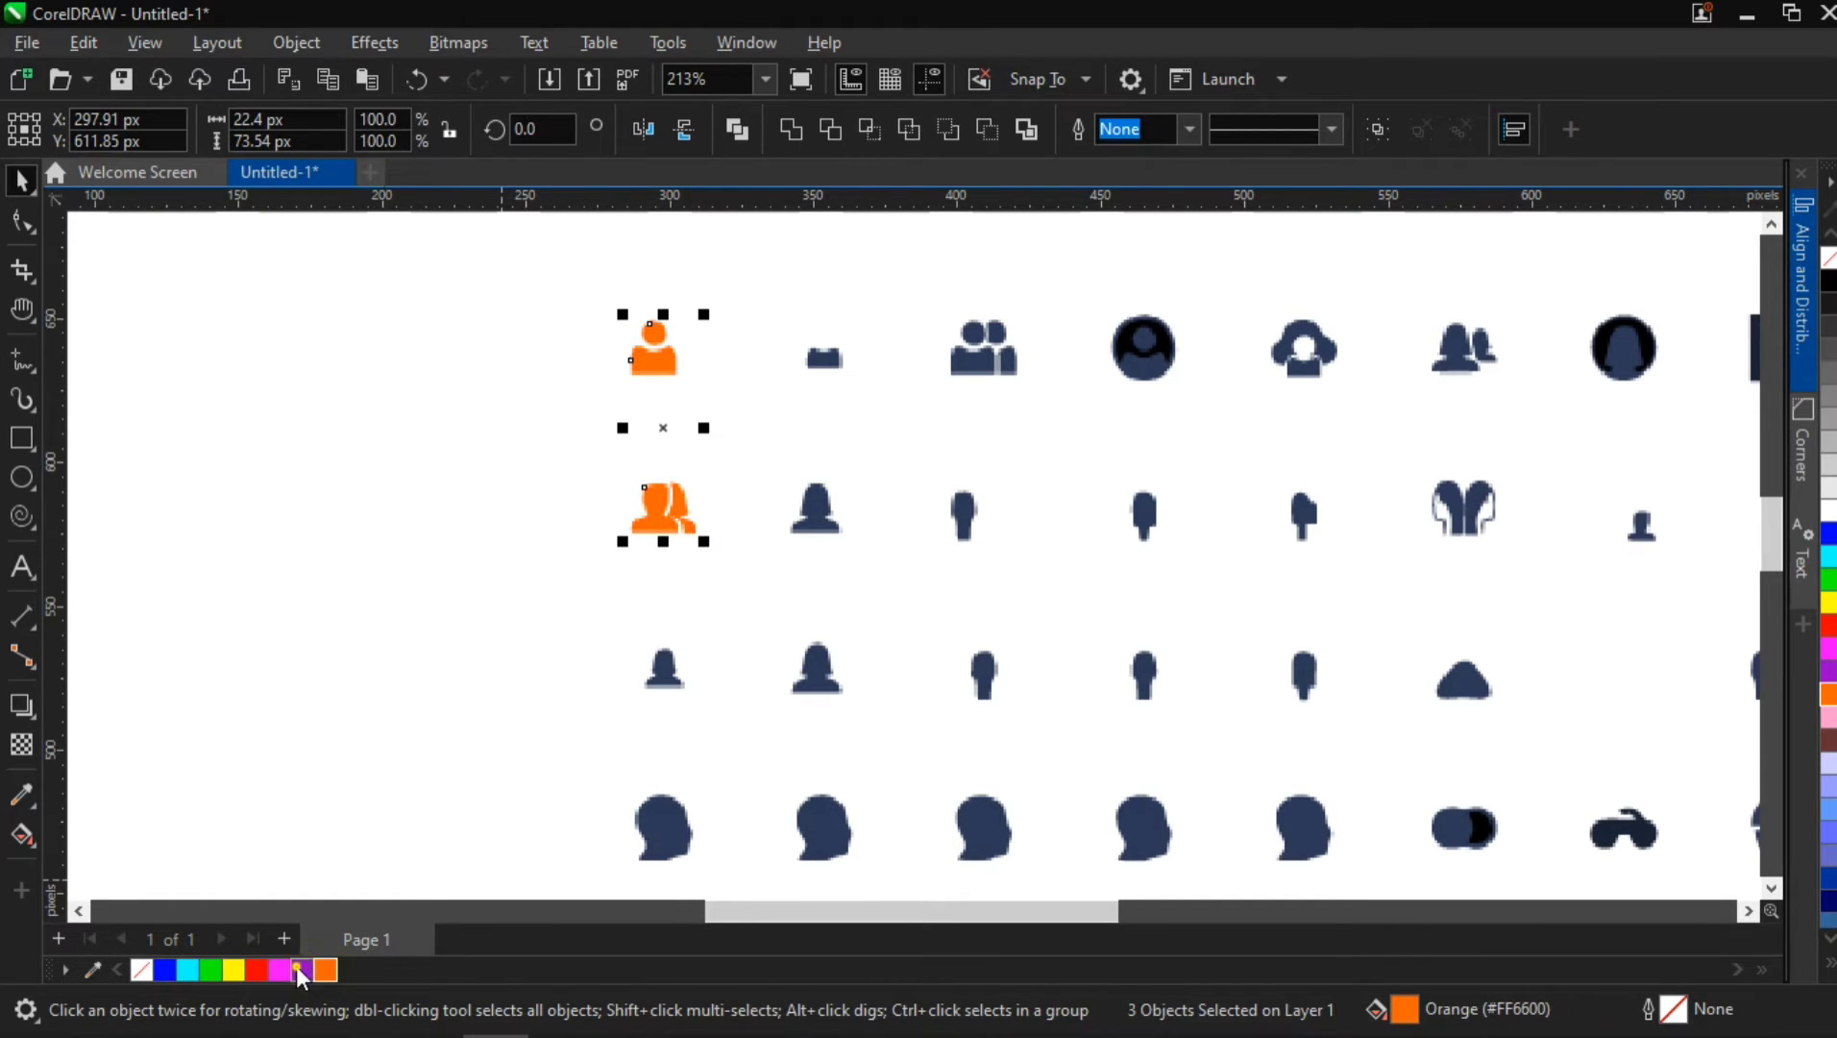
click(303, 970)
scroll(358, 817, down, 2)
scroll(358, 812, down, 2)
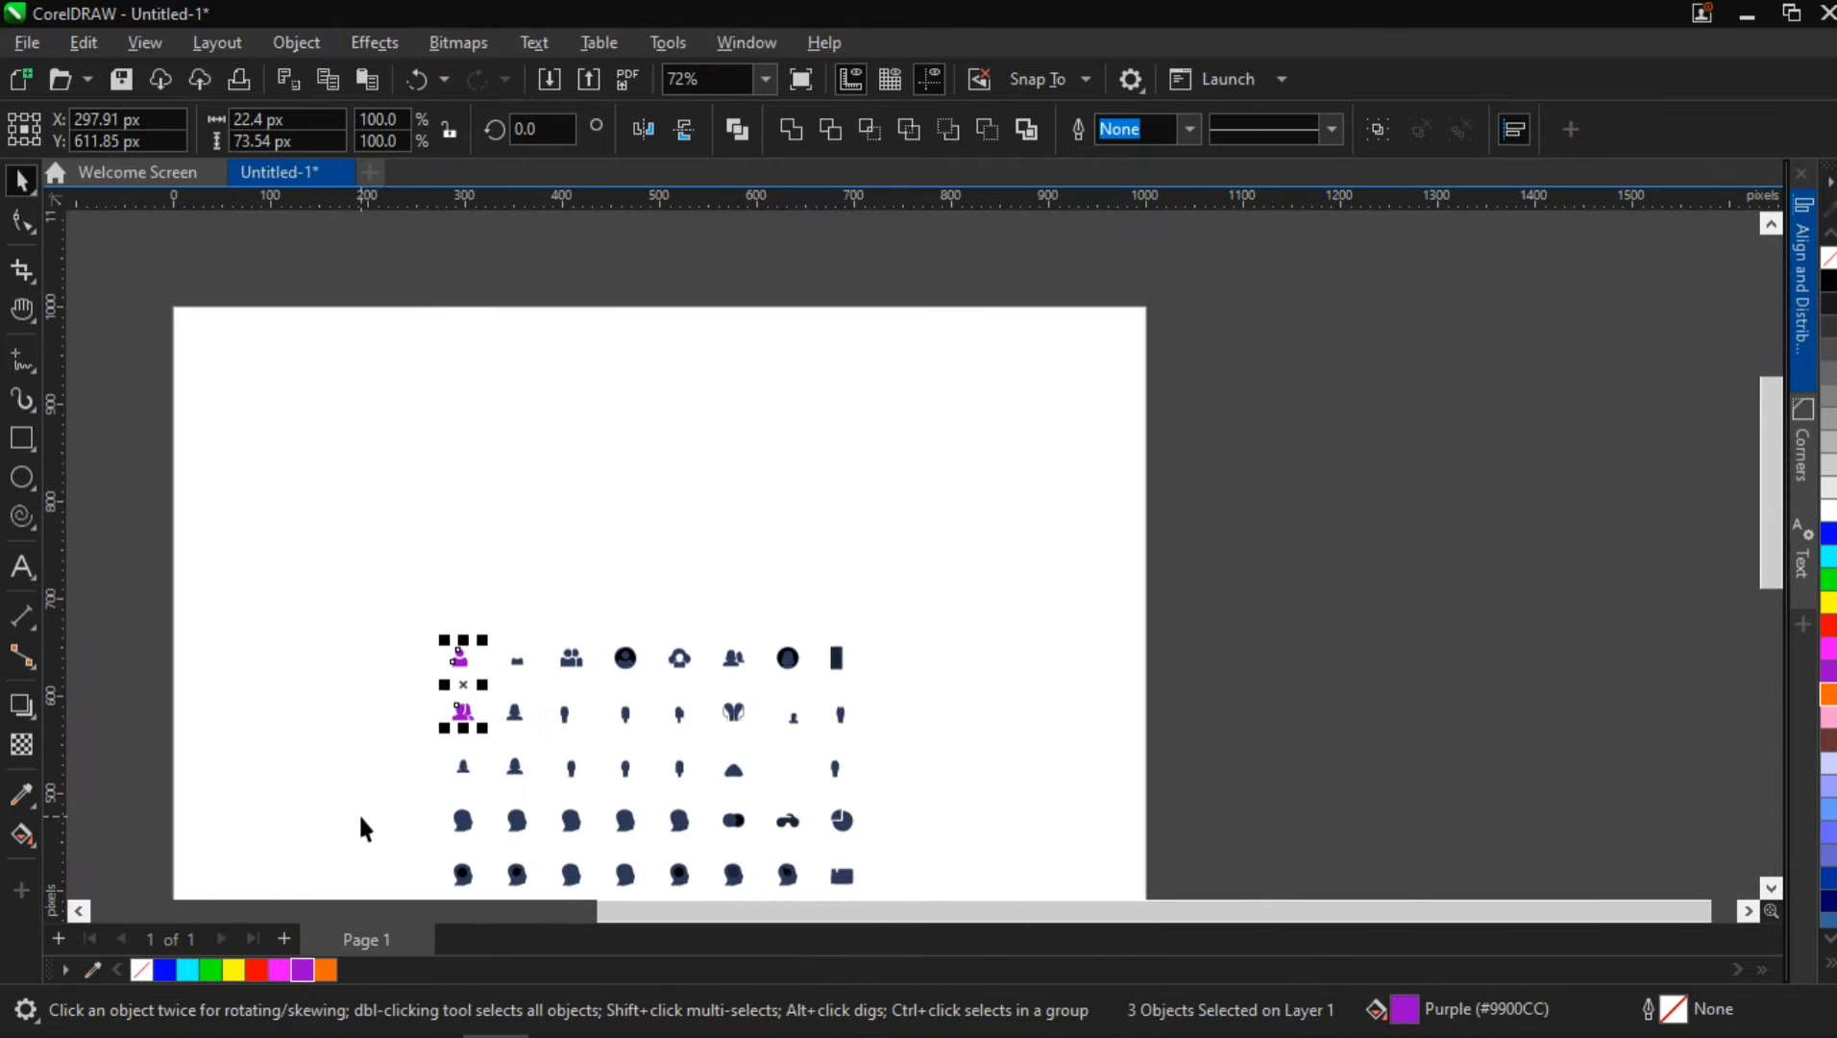
Select all the traced people icons and move them off the page onto the empty area to its right.
key(h)
drag(541, 678, 746, 459)
drag(597, 374, 1239, 972)
key(space)
drag(832, 521, 1607, 514)
Switch to the browser and bring up the Google image results for "App User Interface icons used in figma download".
click(1743, 15)
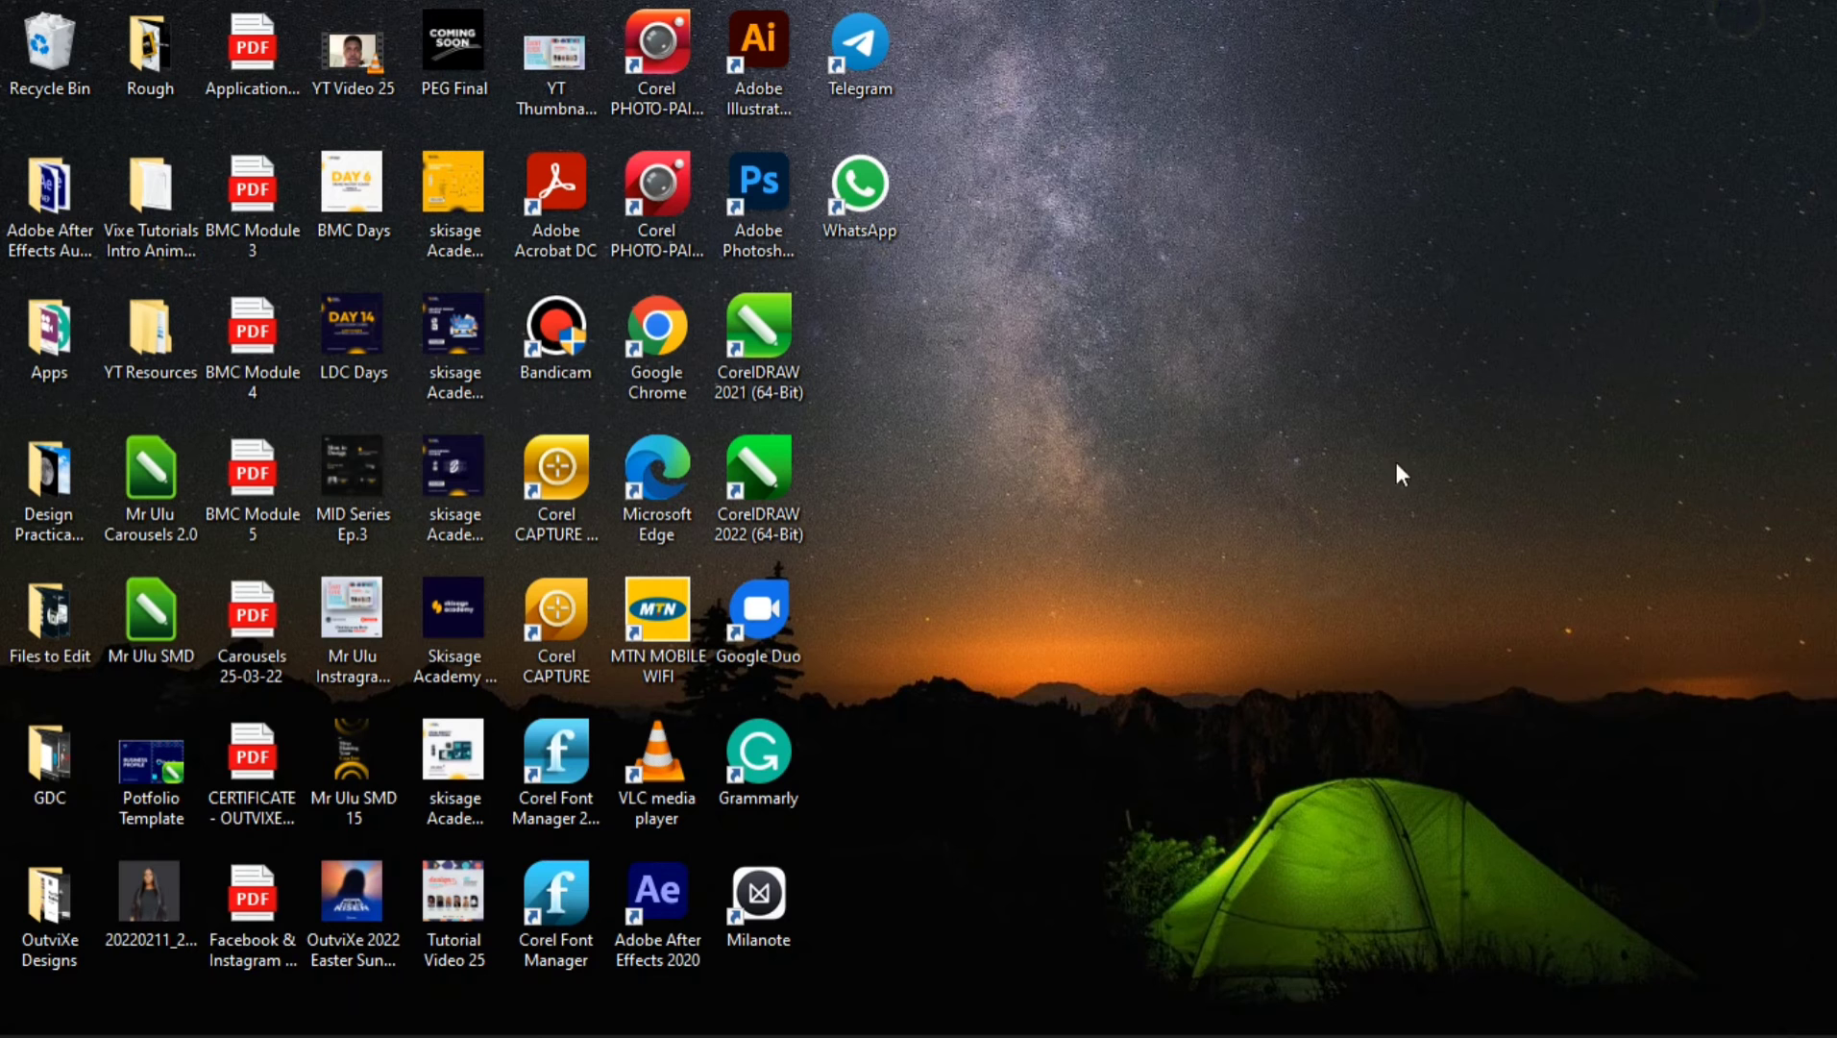
click(827, 1008)
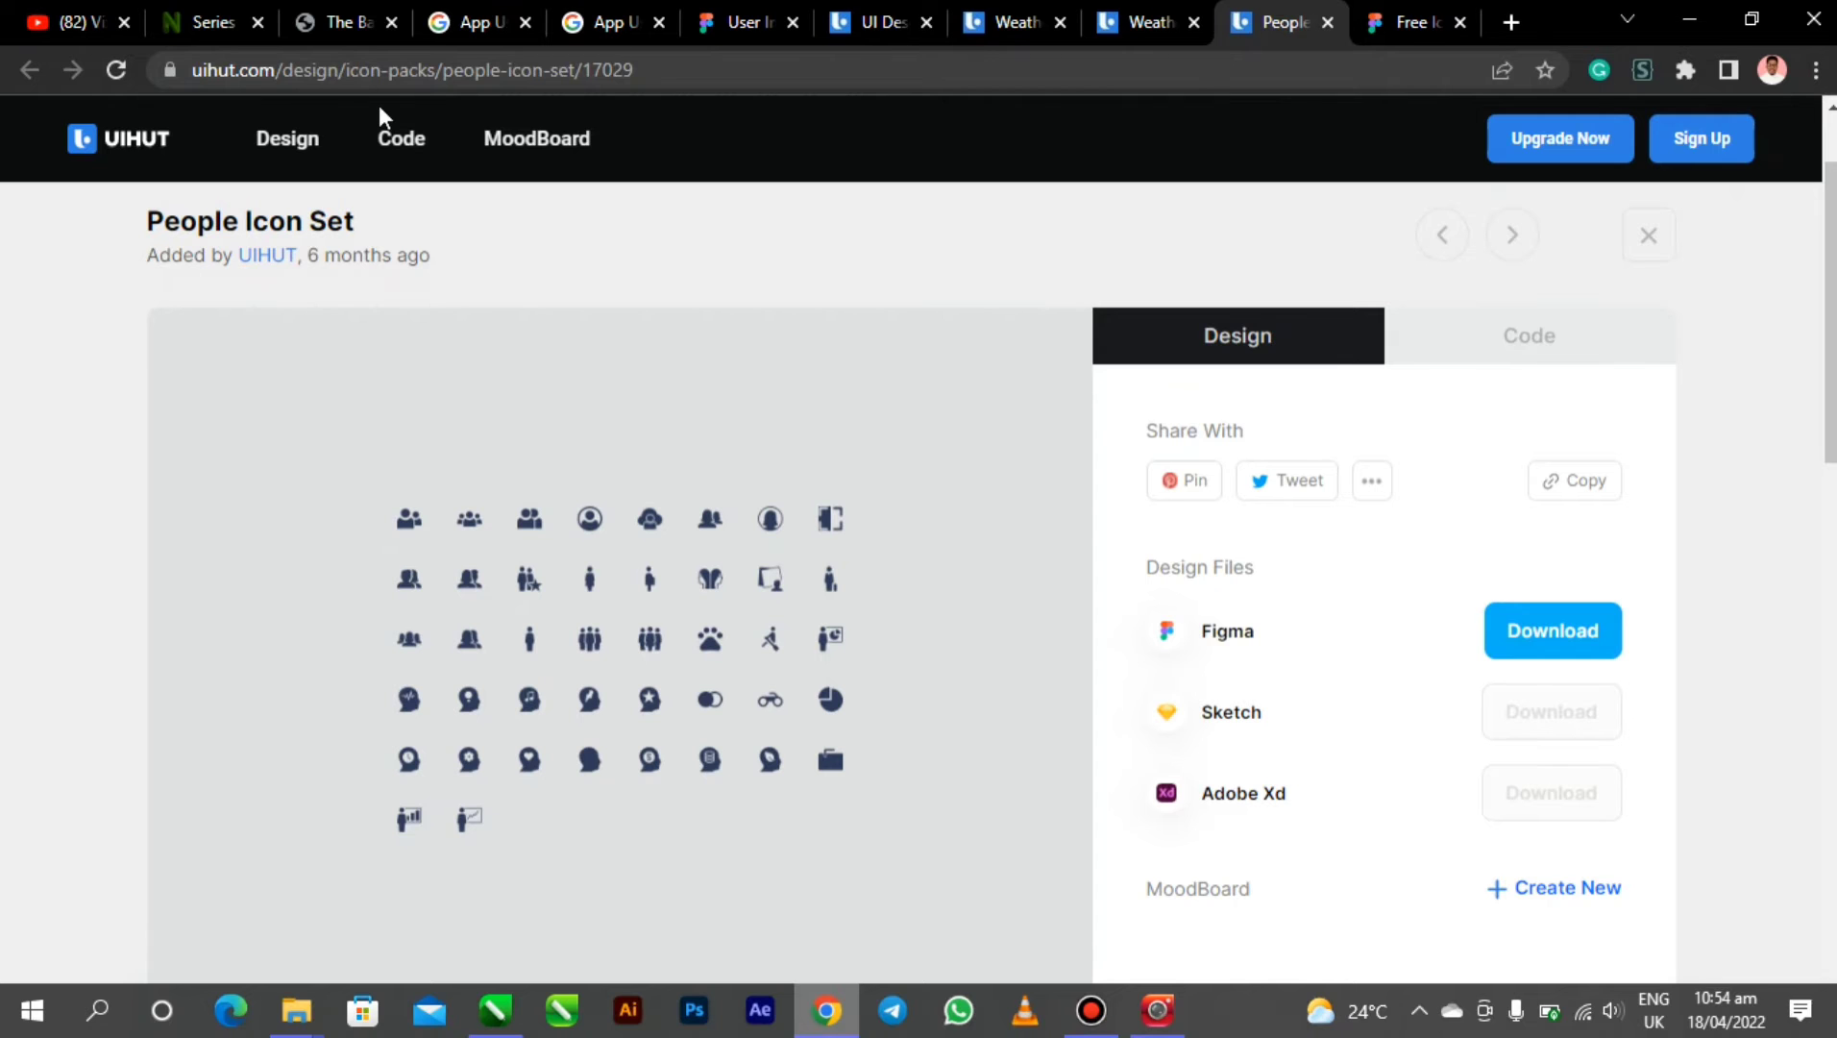
click(449, 39)
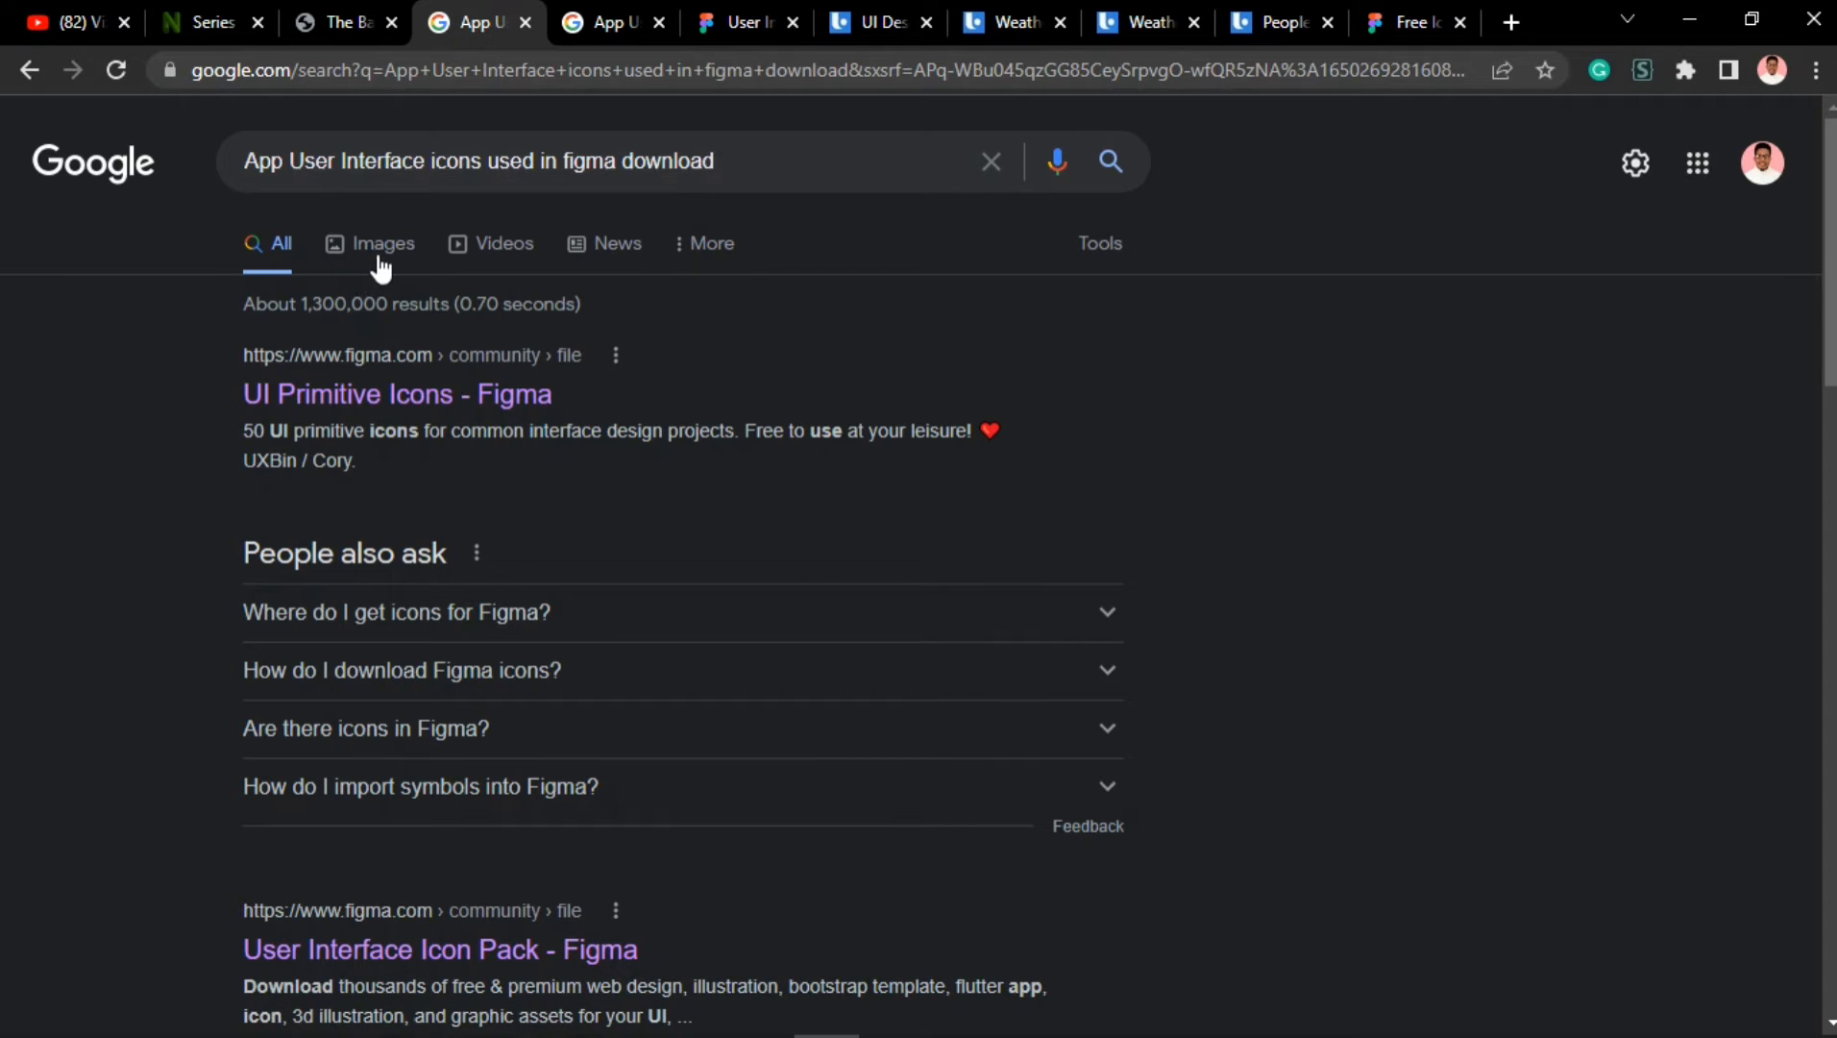
click(612, 29)
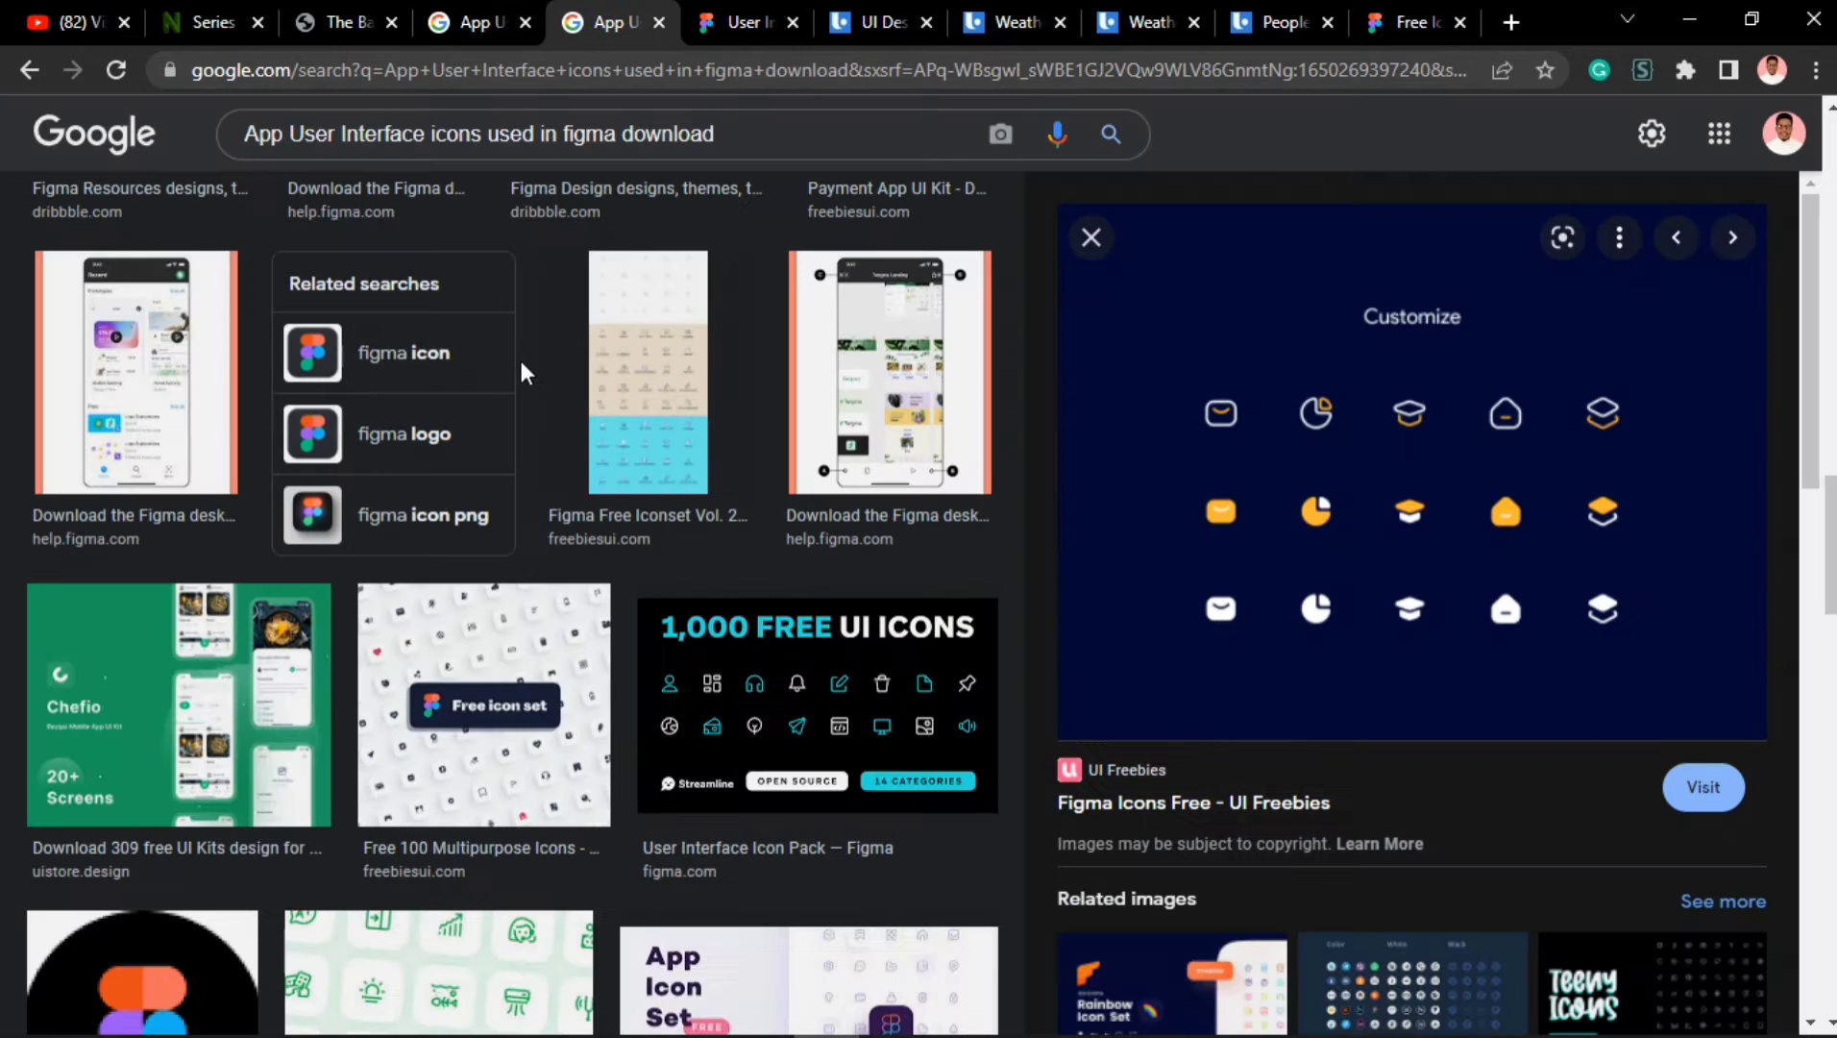
Close the image preview, browse the icon set results and open the preview of "Figma Icons Free - UI Freebies".
scroll(917, 466, up, 6)
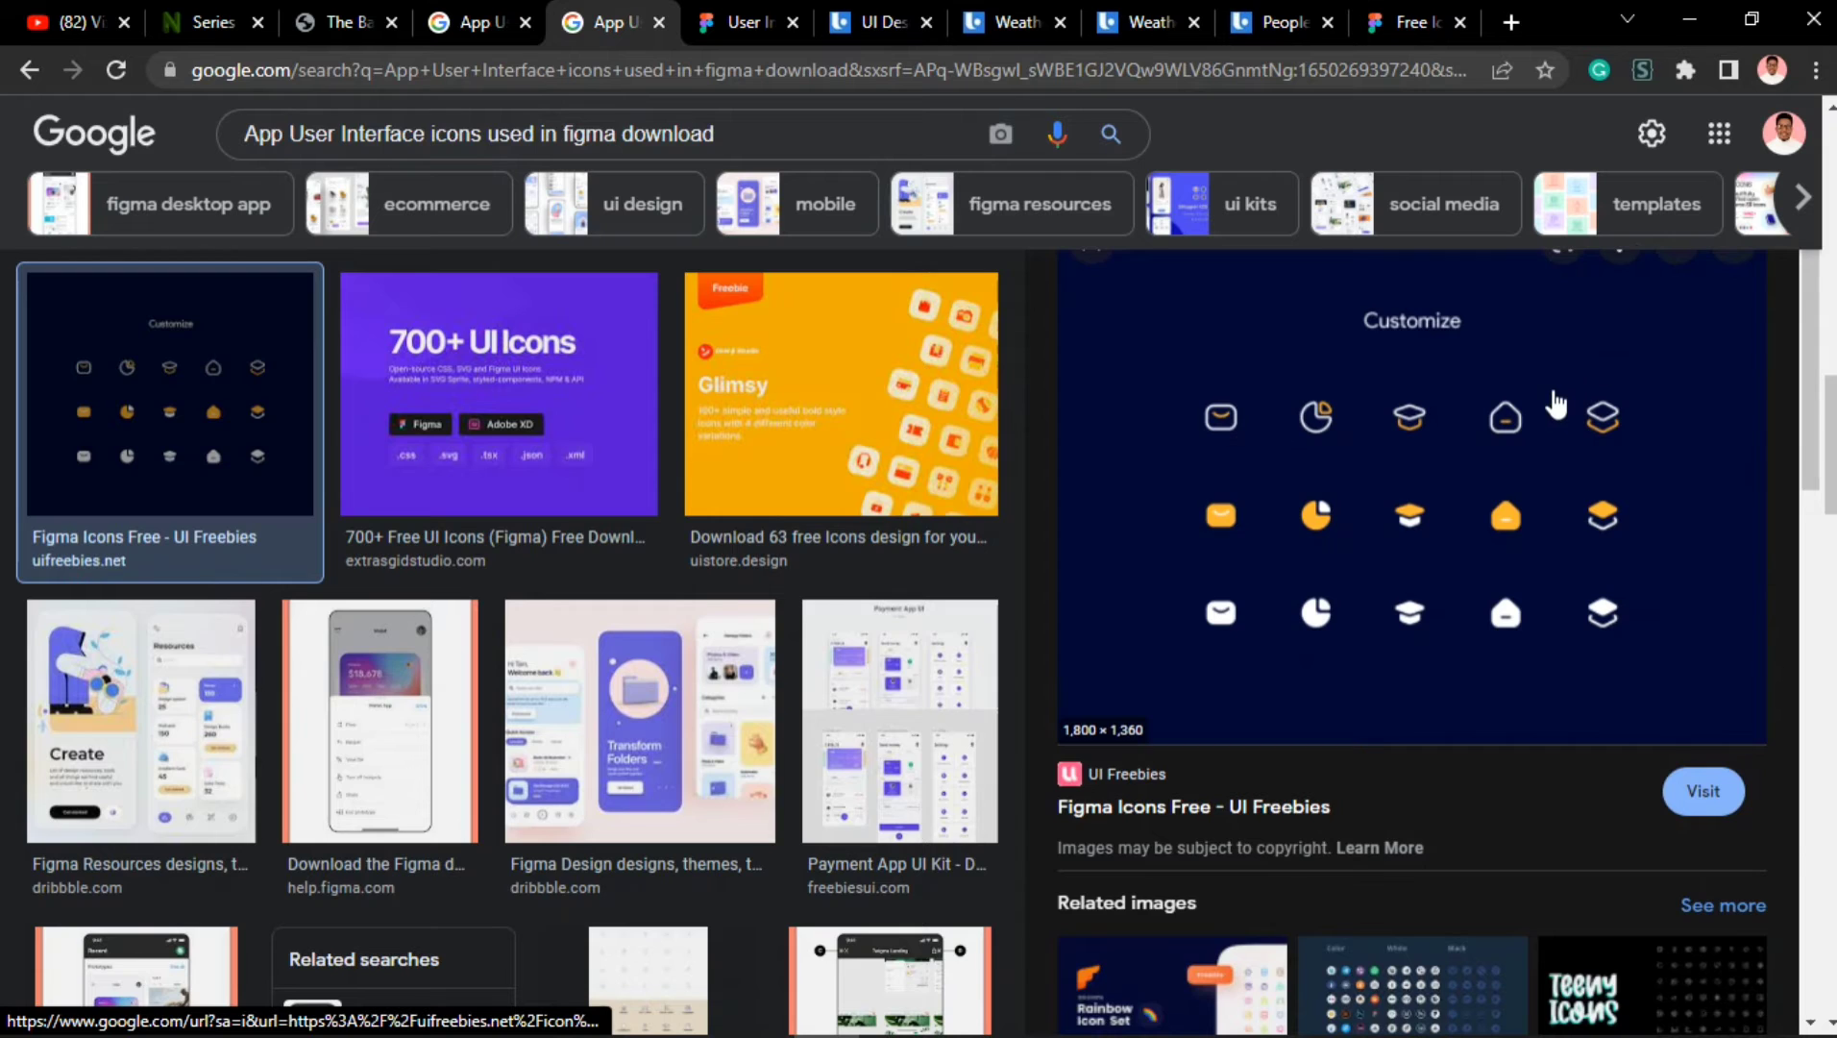
scroll(1556, 403, up, 5)
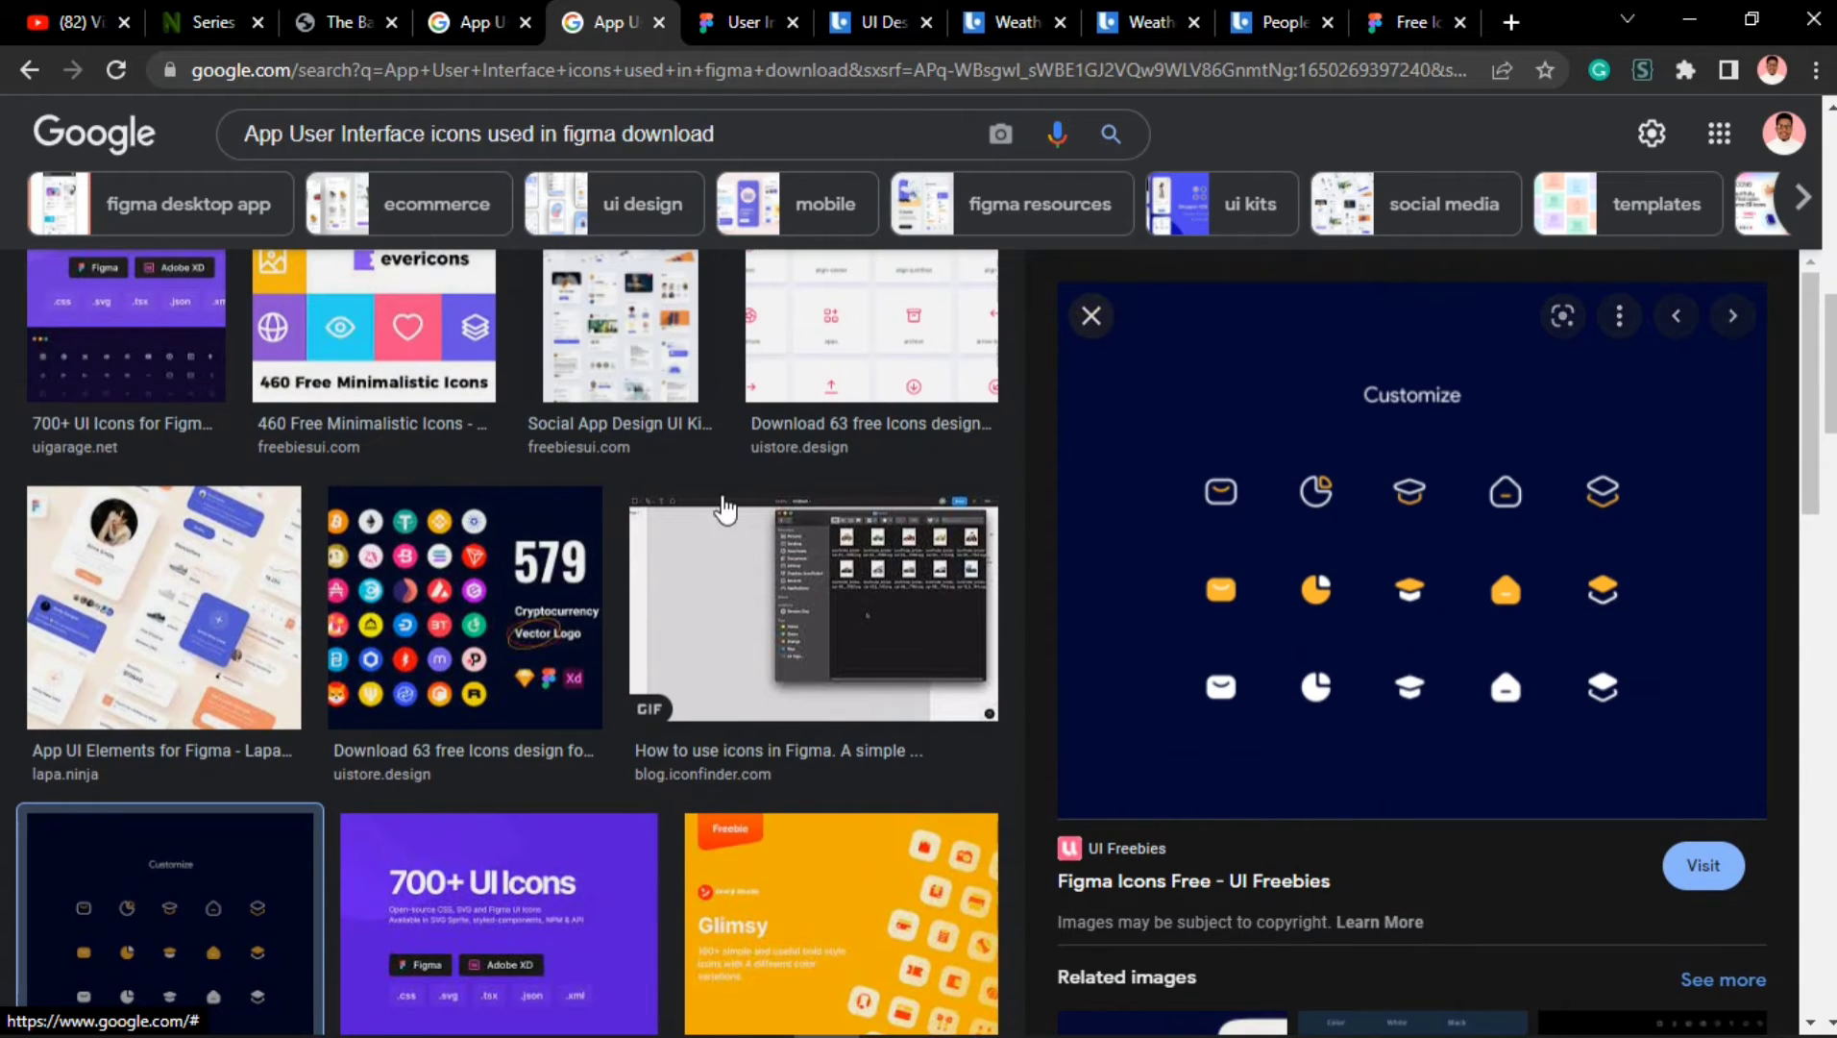
key(Escape)
scroll(779, 549, up, 5)
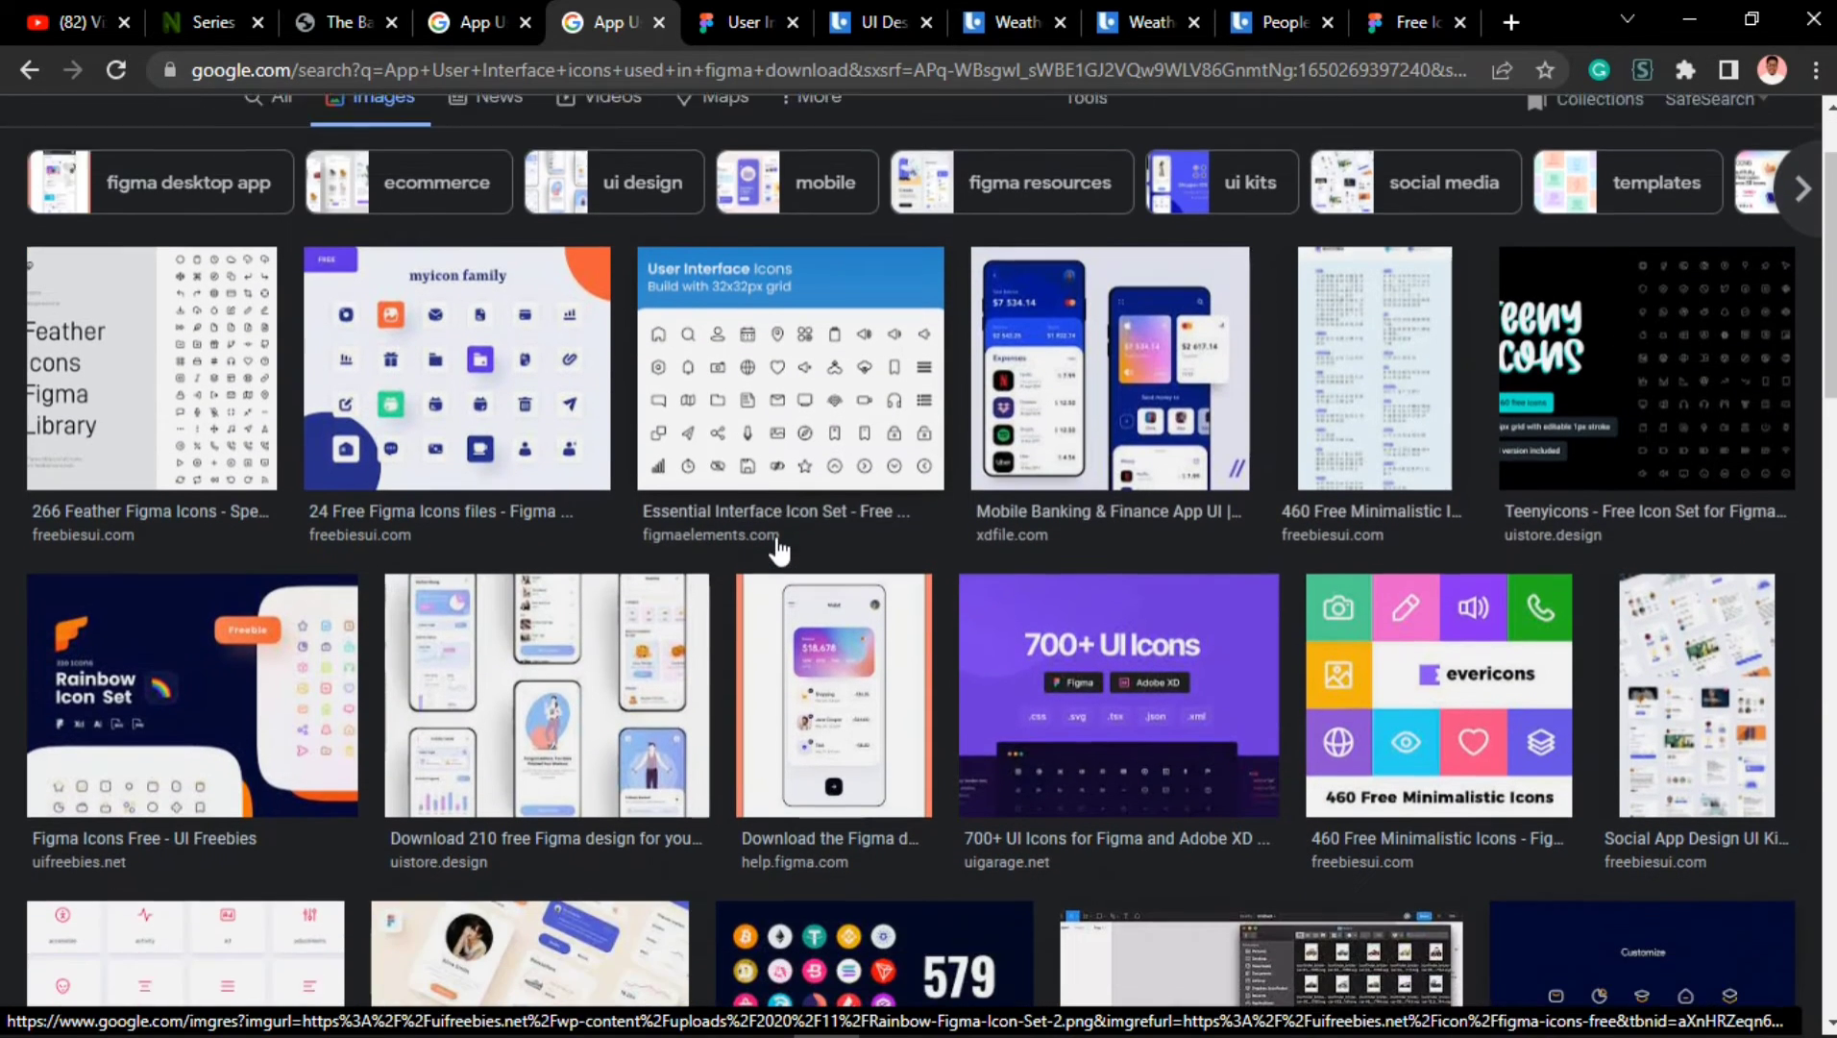
scroll(404, 470, down, 18)
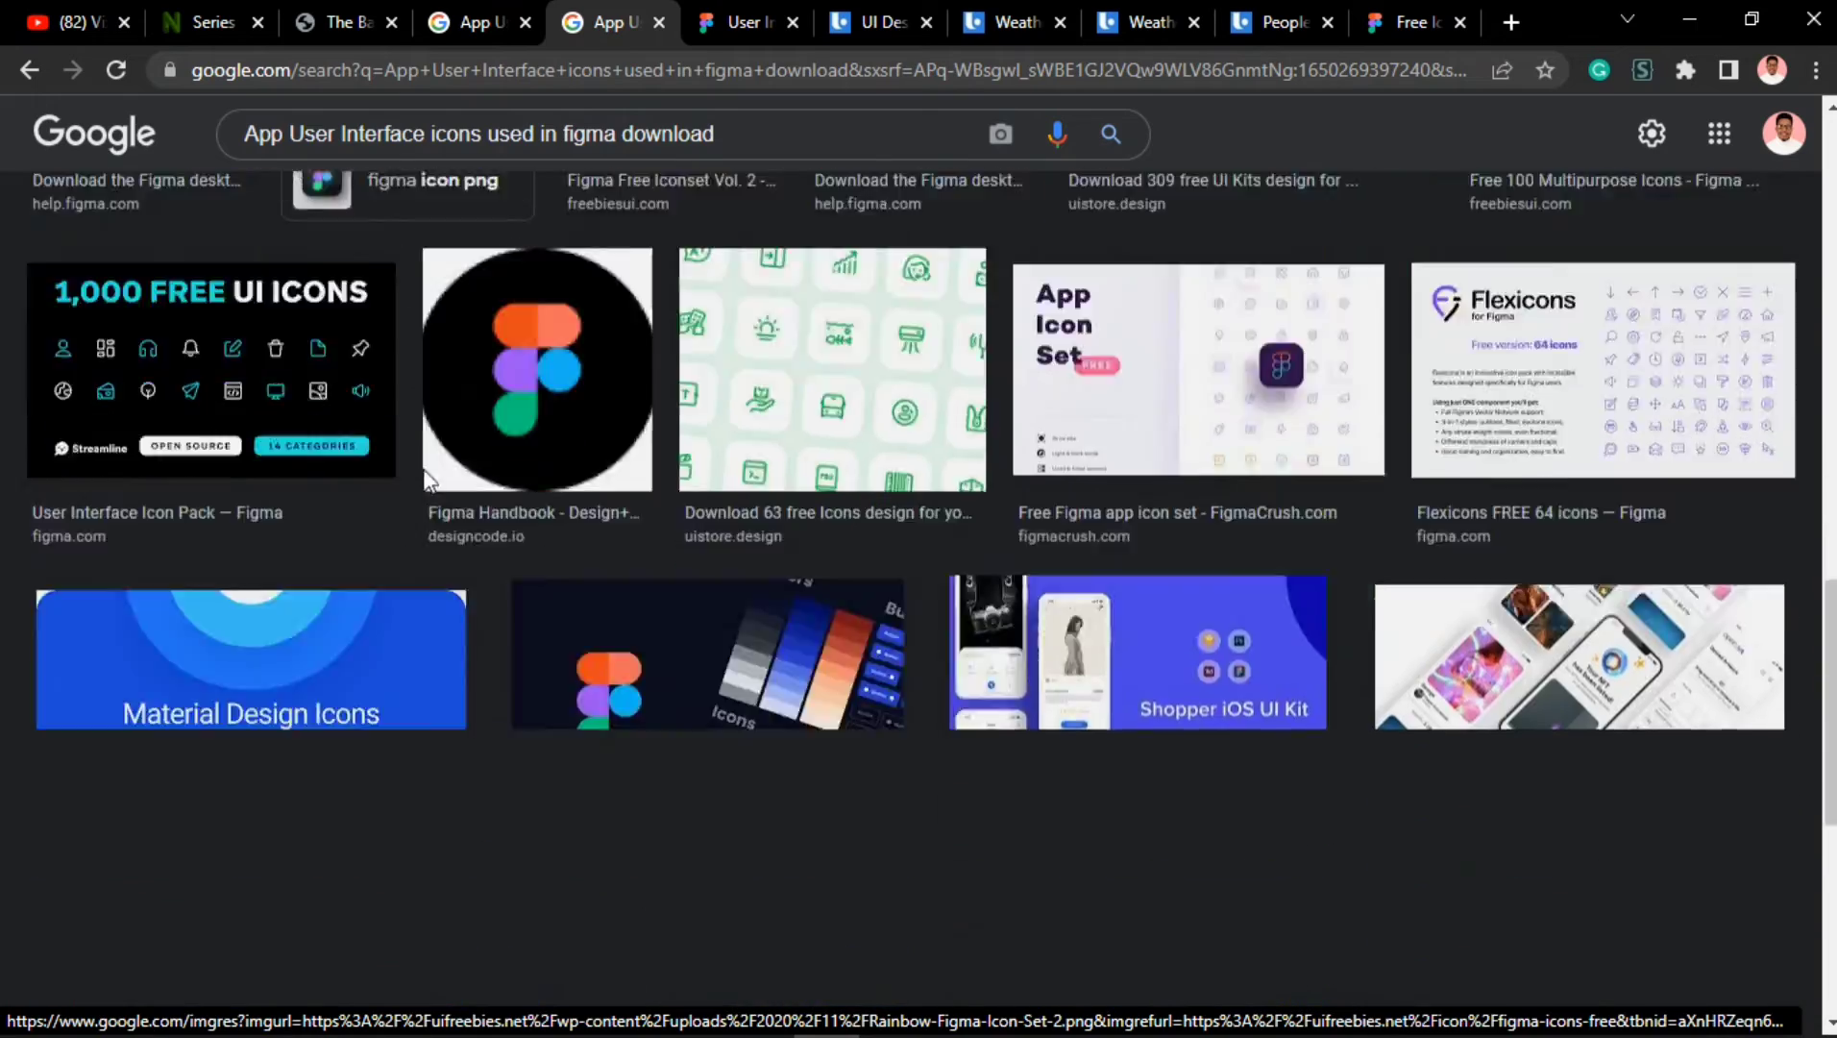
scroll(423, 481, down, 7)
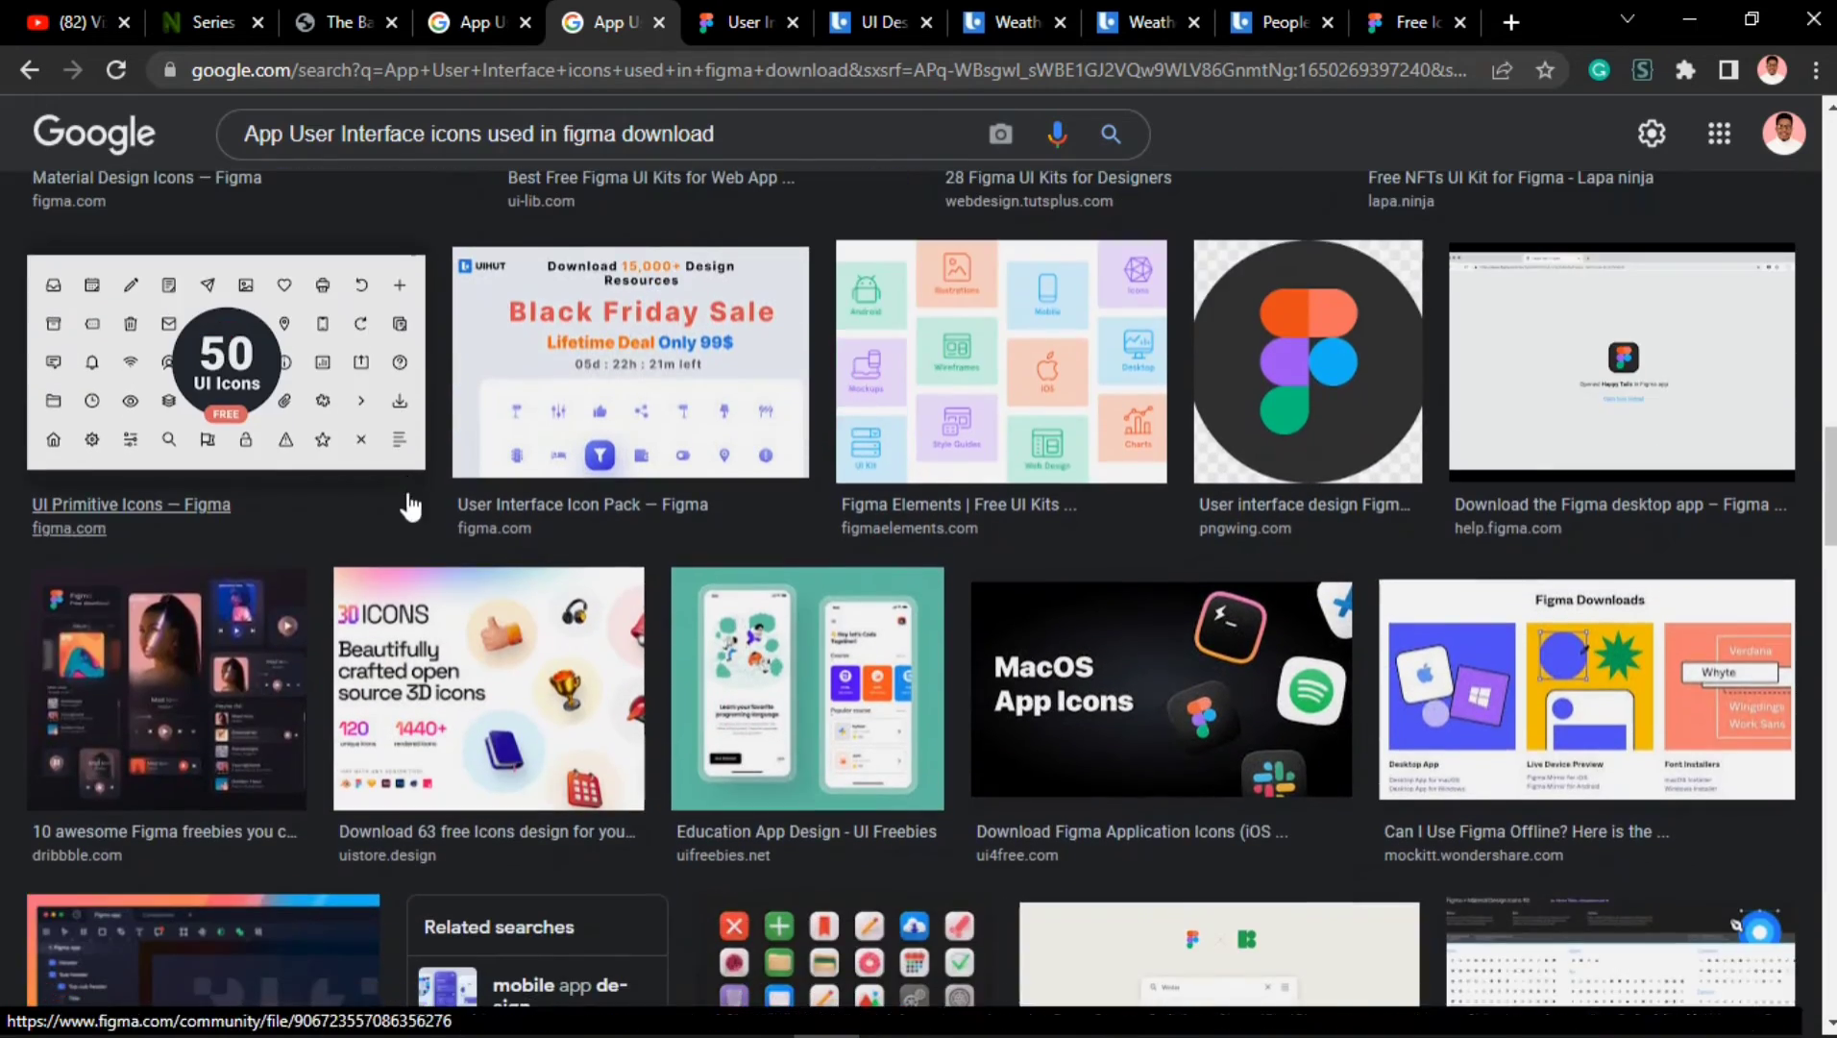
scroll(893, 788, down, 6)
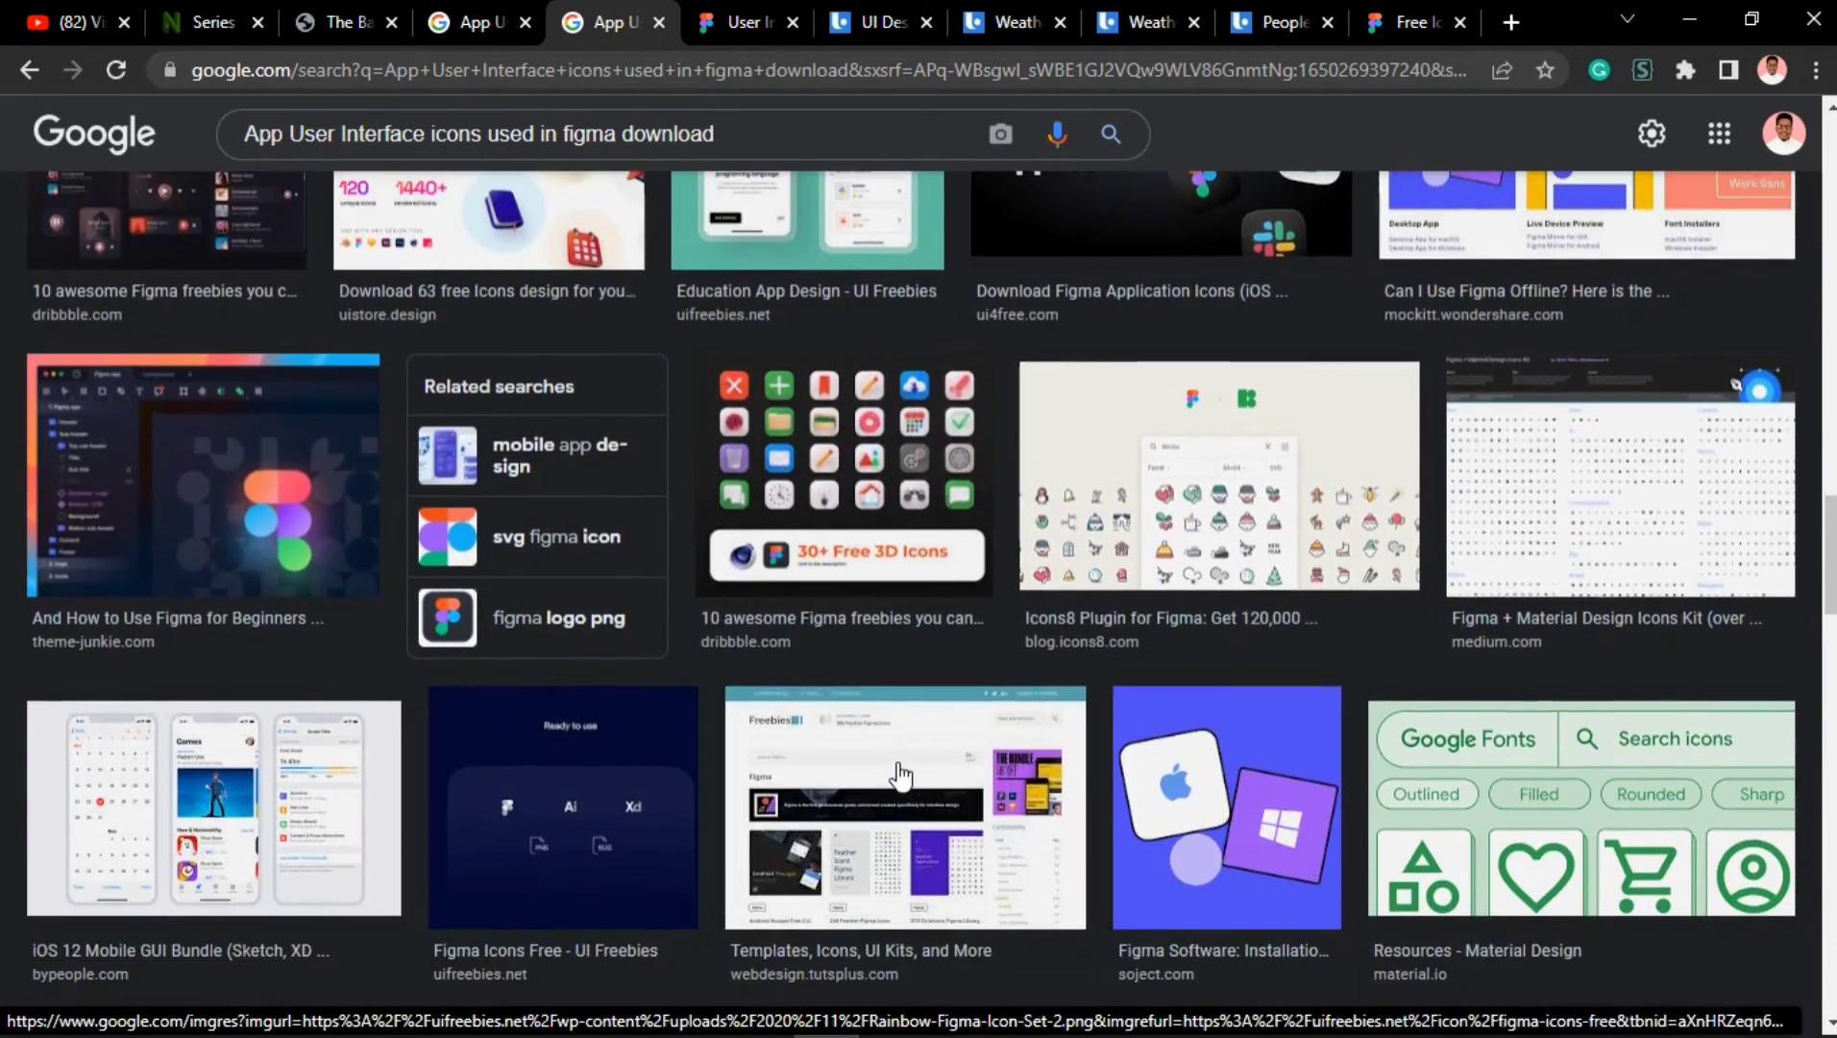
scroll(901, 774, down, 2)
scroll(894, 763, up, 15)
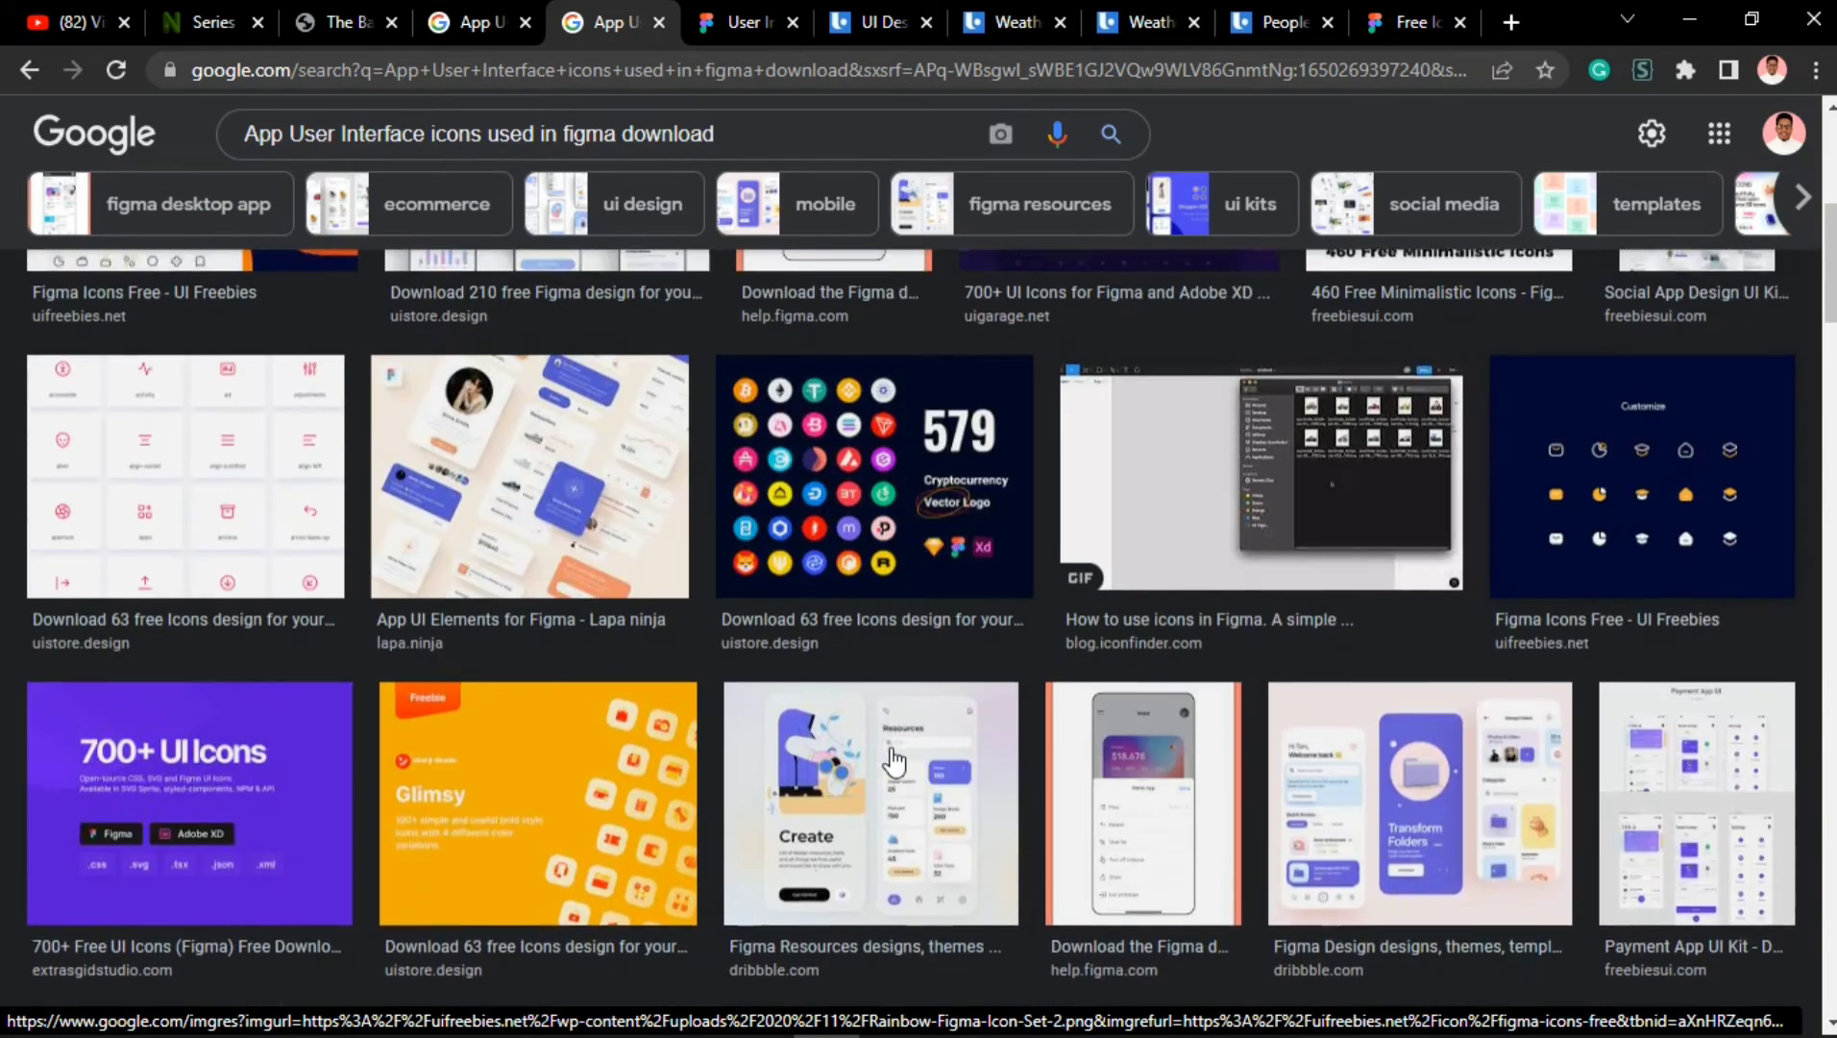
scroll(893, 759, up, 3)
click(1570, 739)
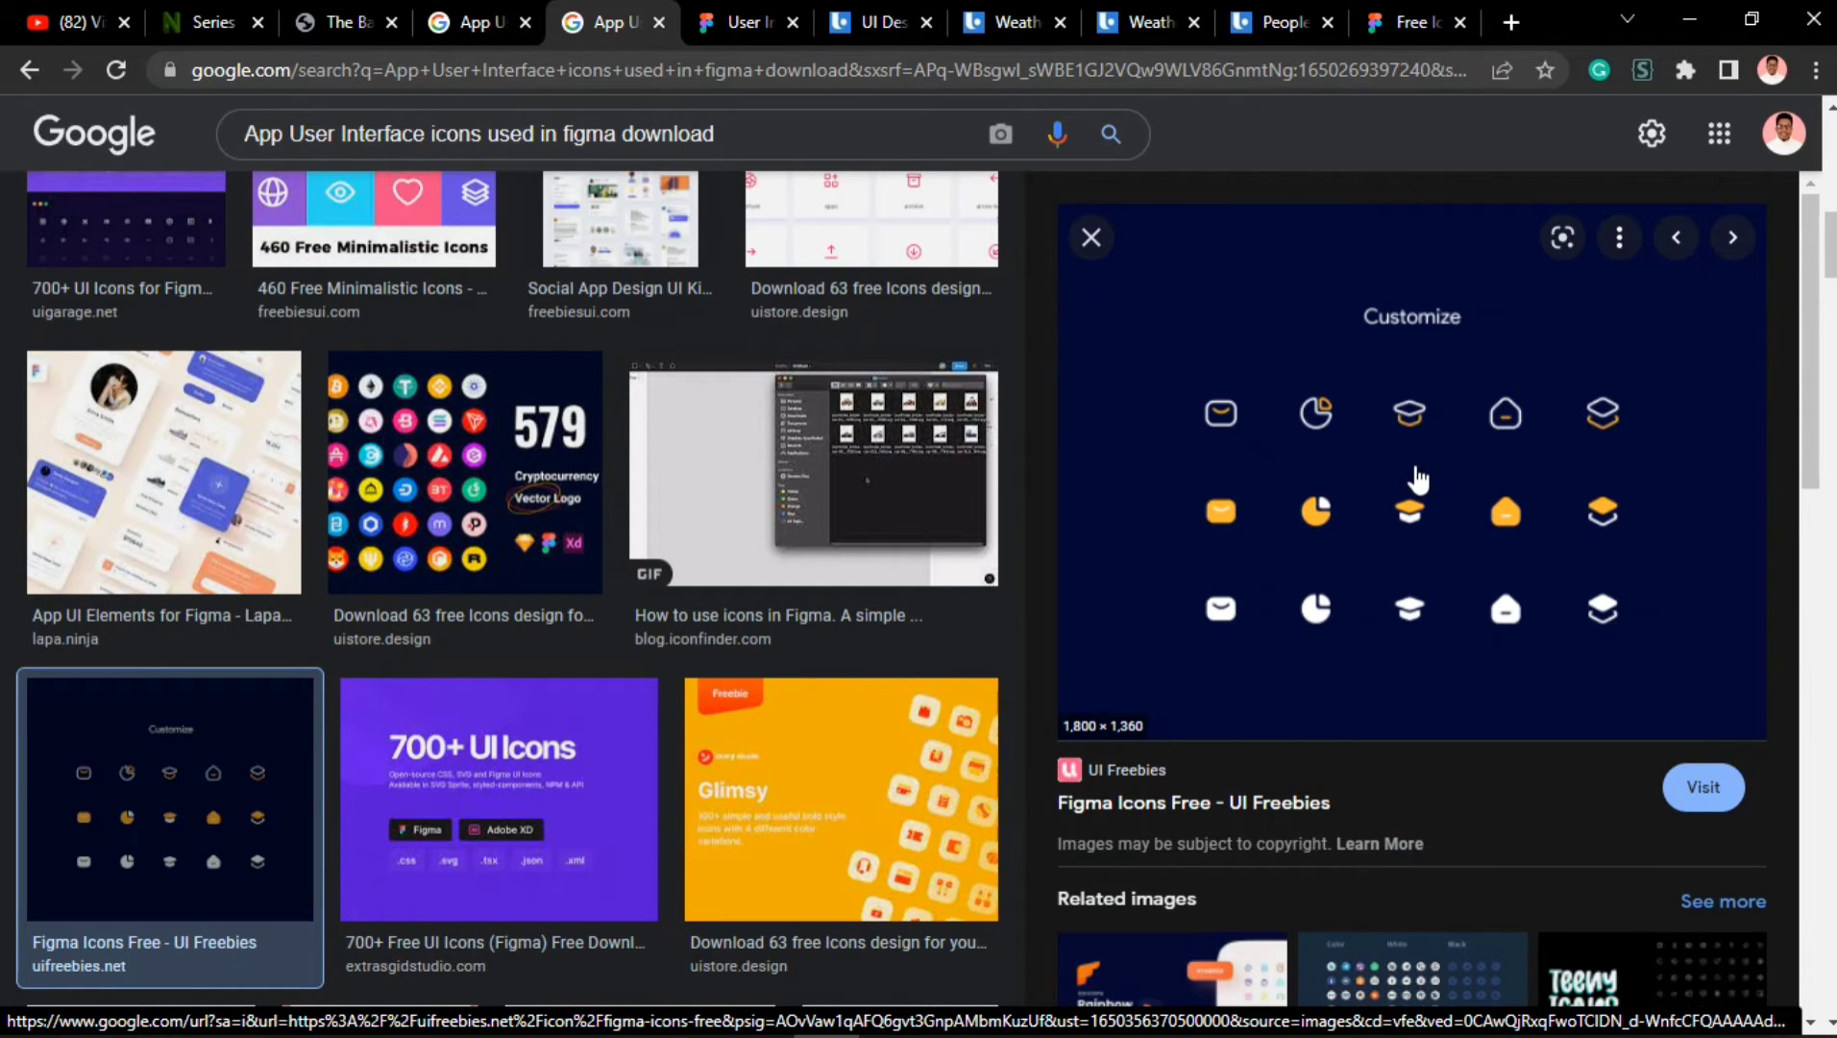
Look through the related images, then copy the "Figma Icons Free - UI Freebies" preview image of the Customize icon set.
scroll(1412, 576, down, 7)
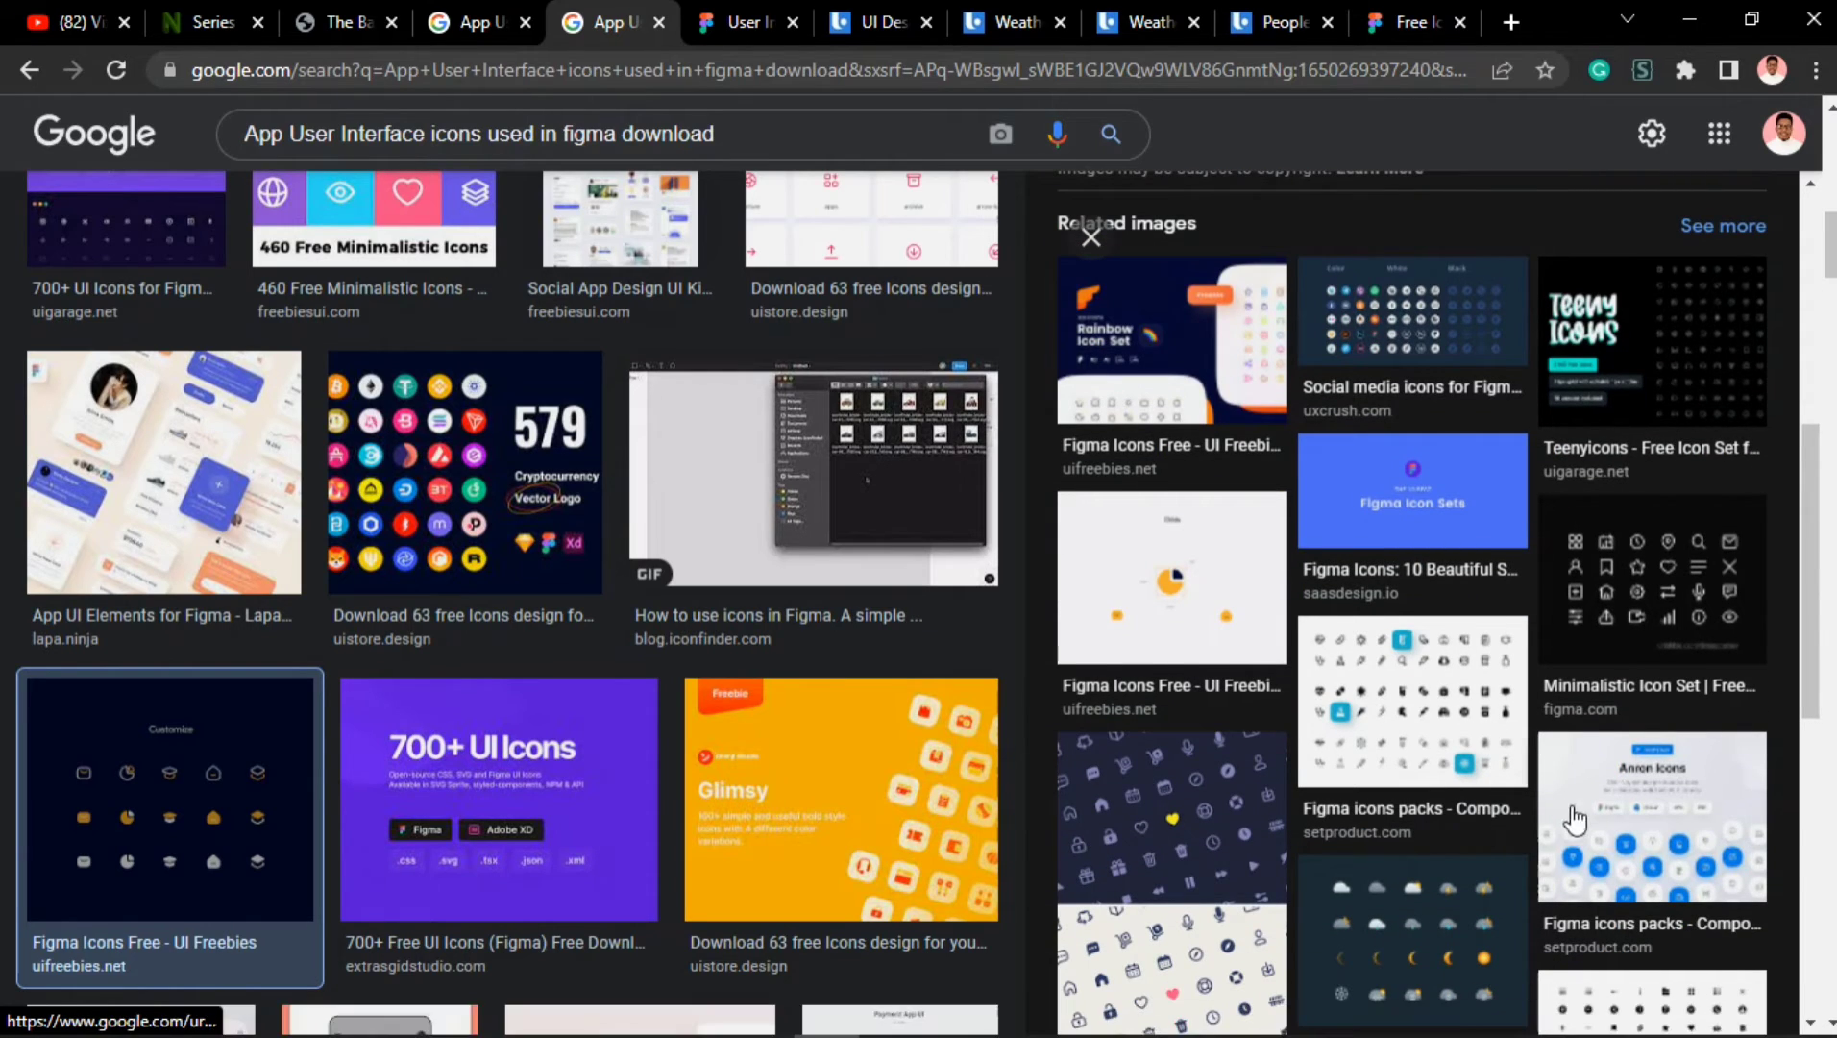
scroll(1403, 836, down, 2)
scroll(1235, 876, up, 9)
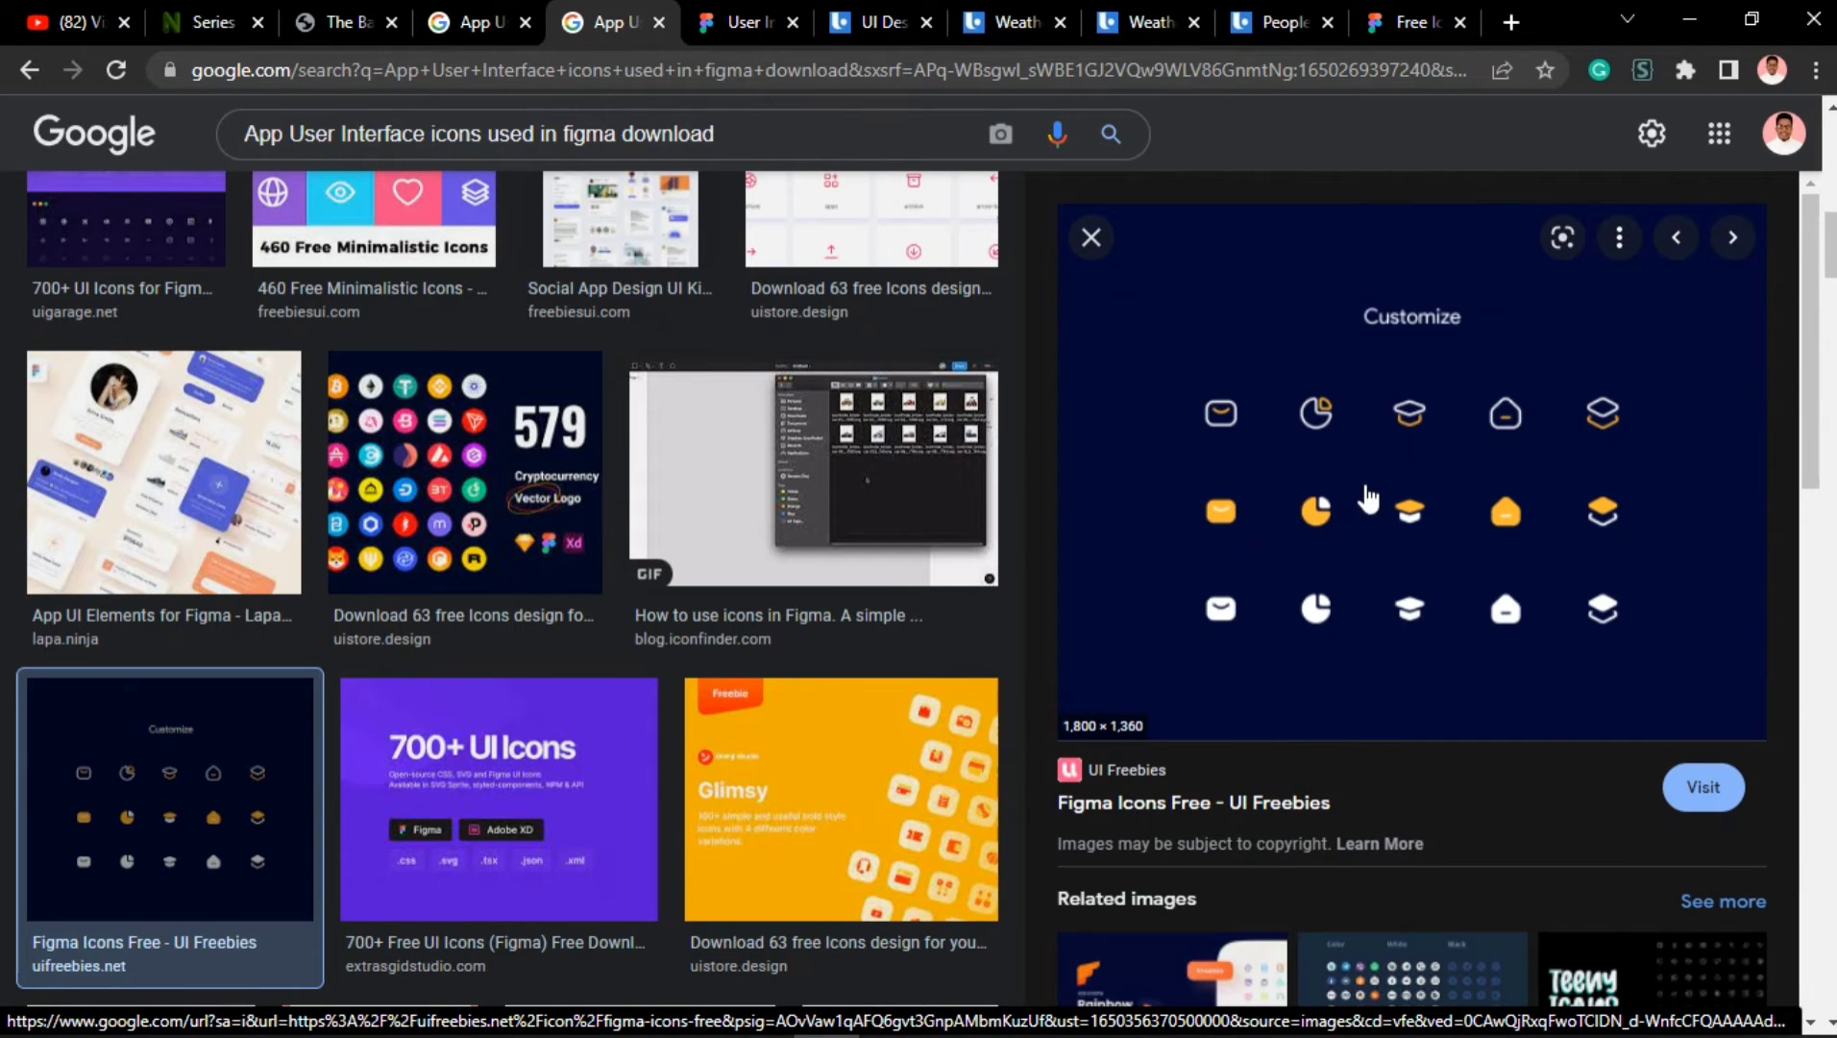
right_click(1362, 484)
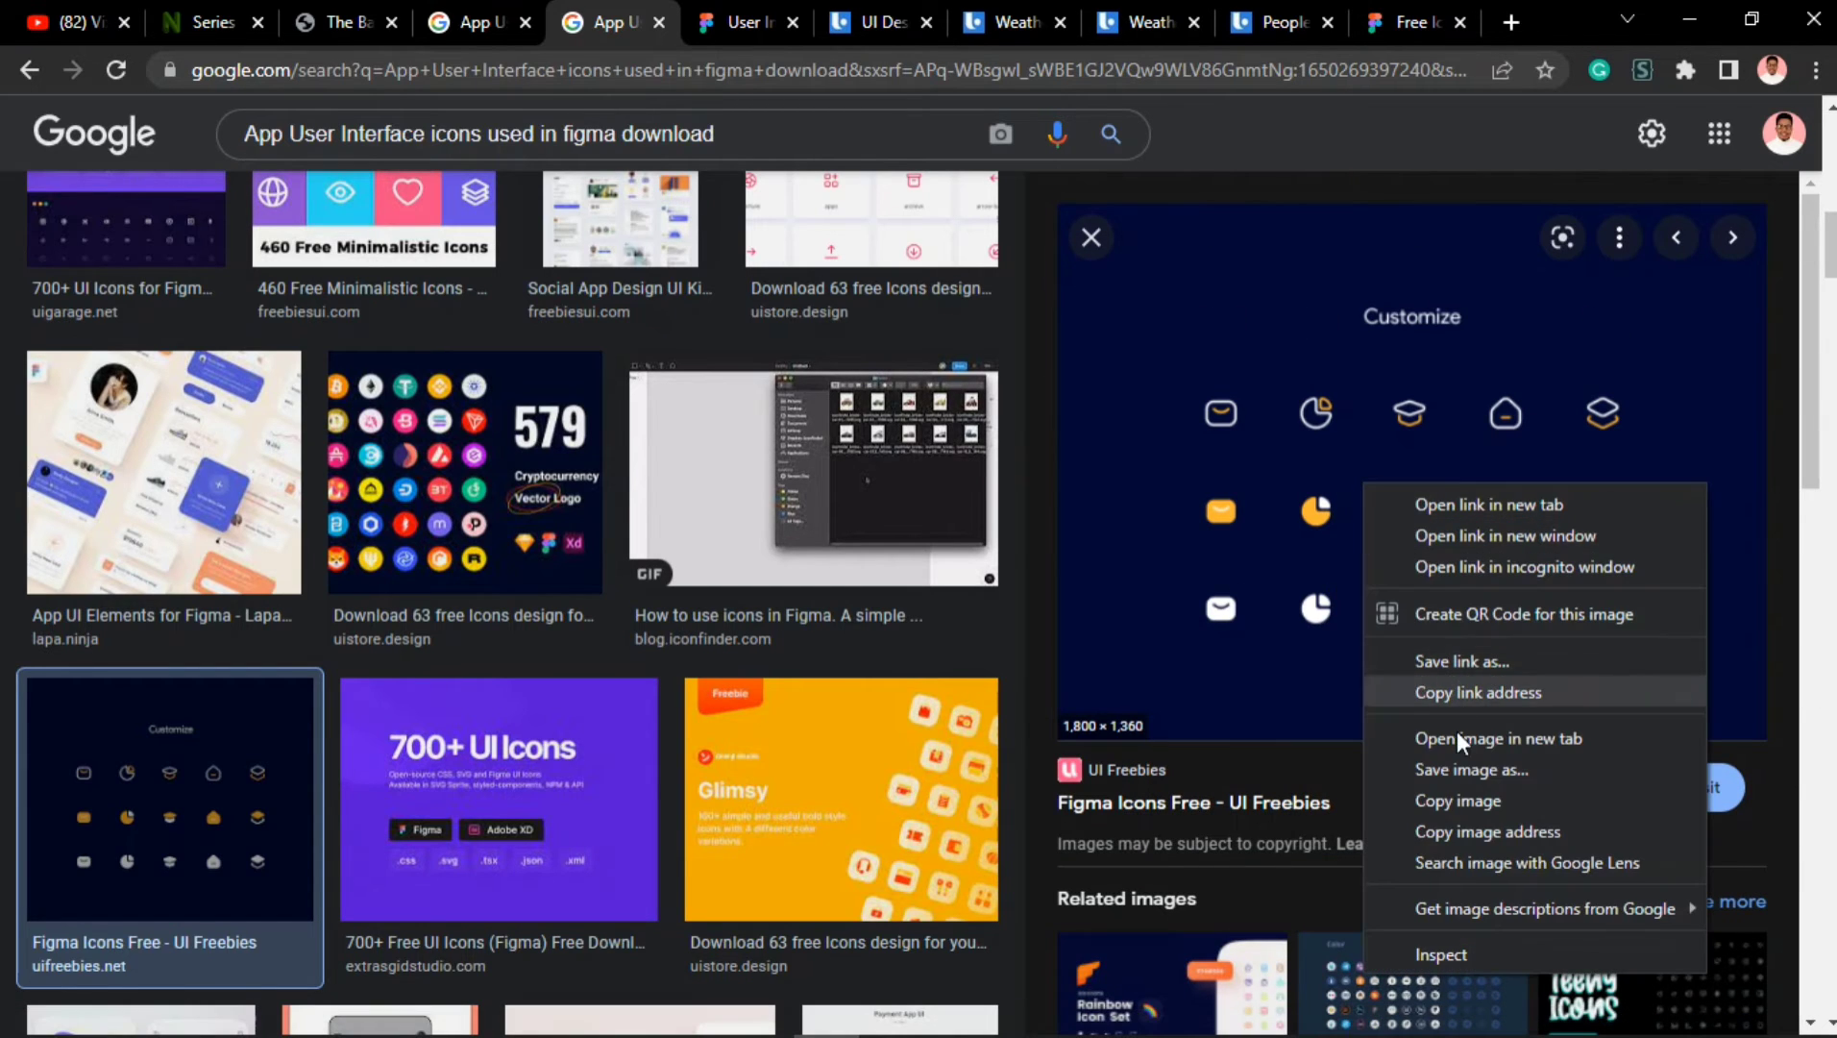
click(1459, 802)
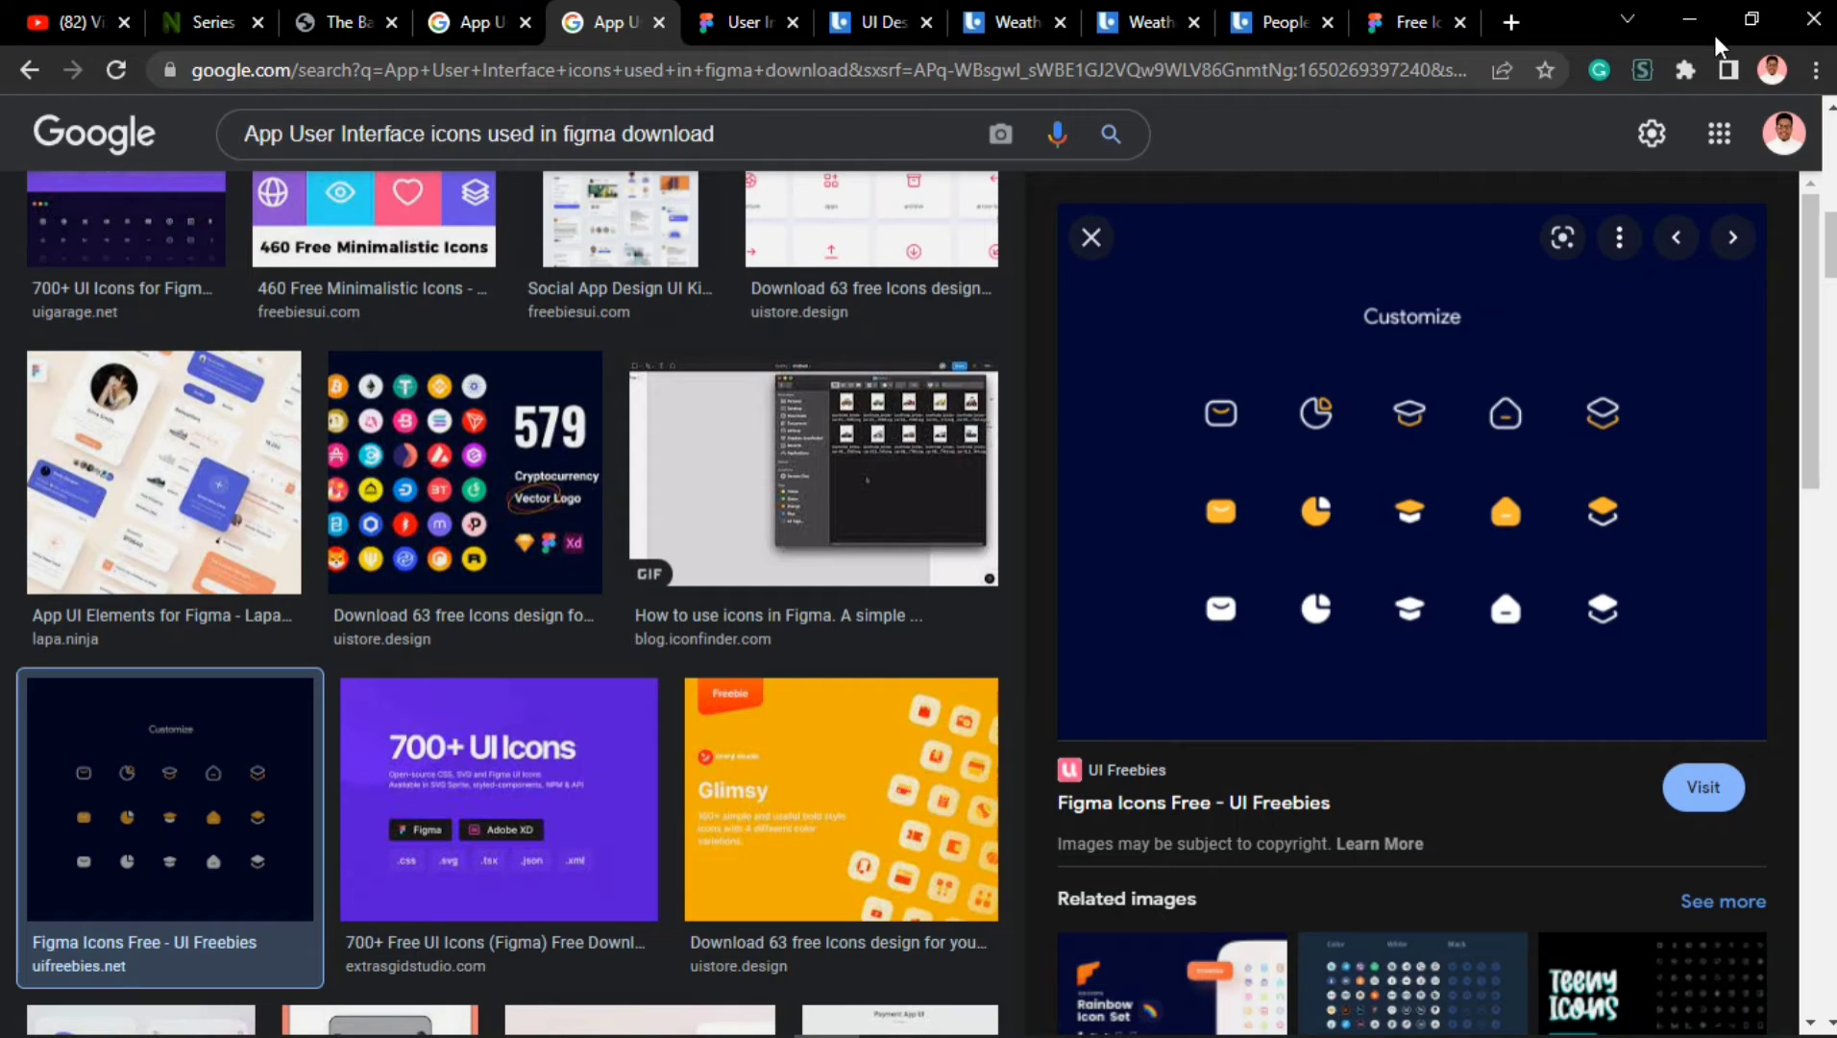
Switch to CorelDRAW and paste the copied icon set image onto the page.
click(495, 1009)
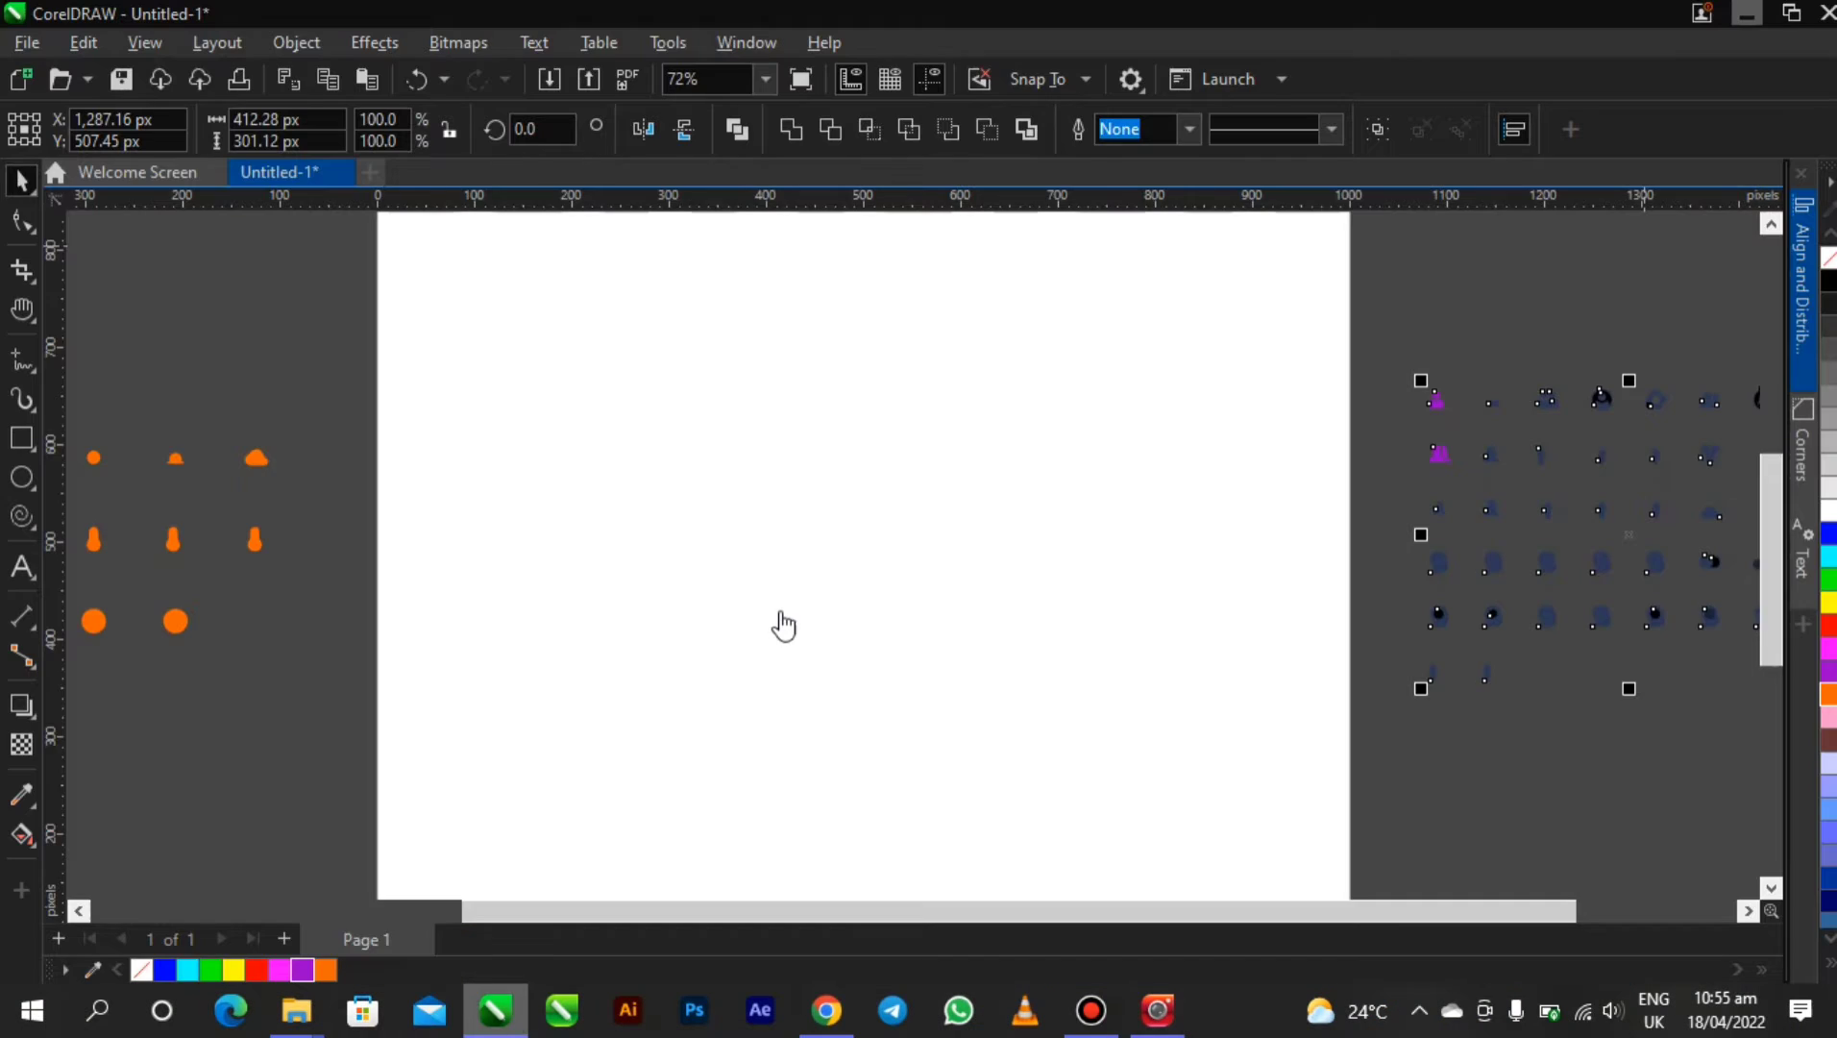
key(shift+F2)
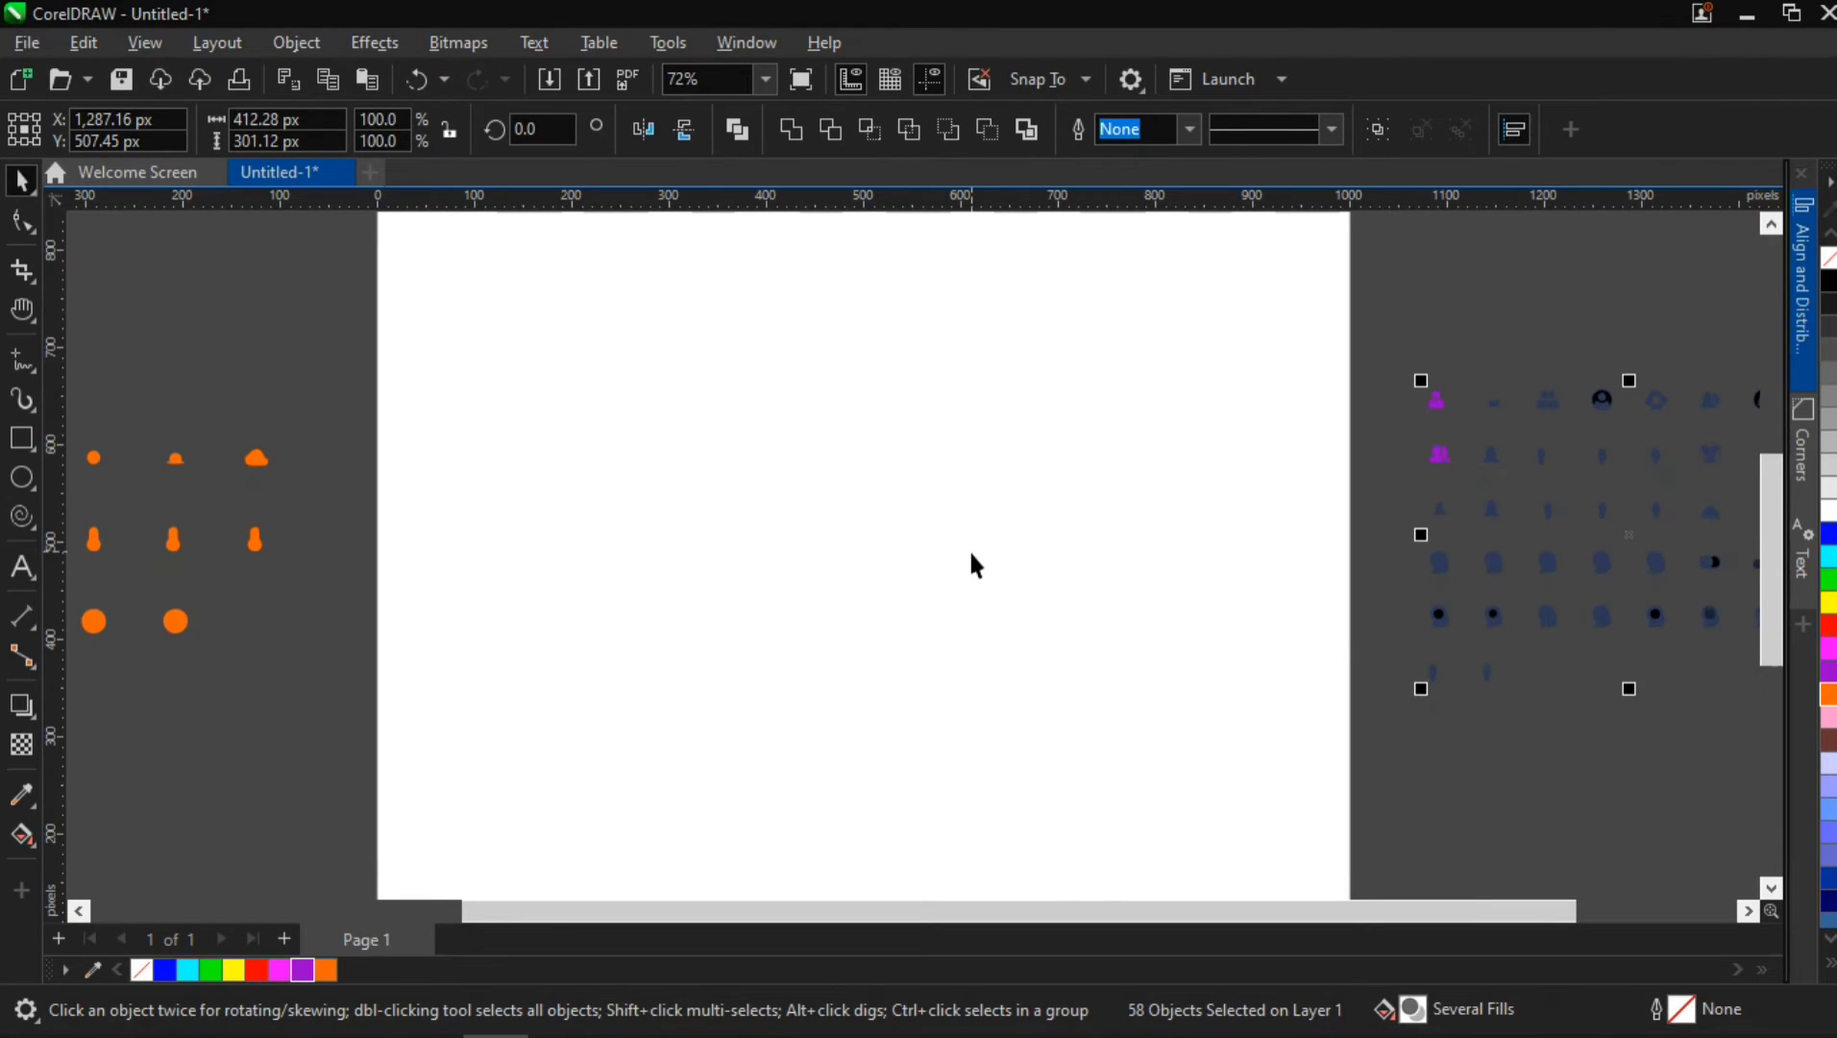
key(ctrl+v)
key(shift+F2)
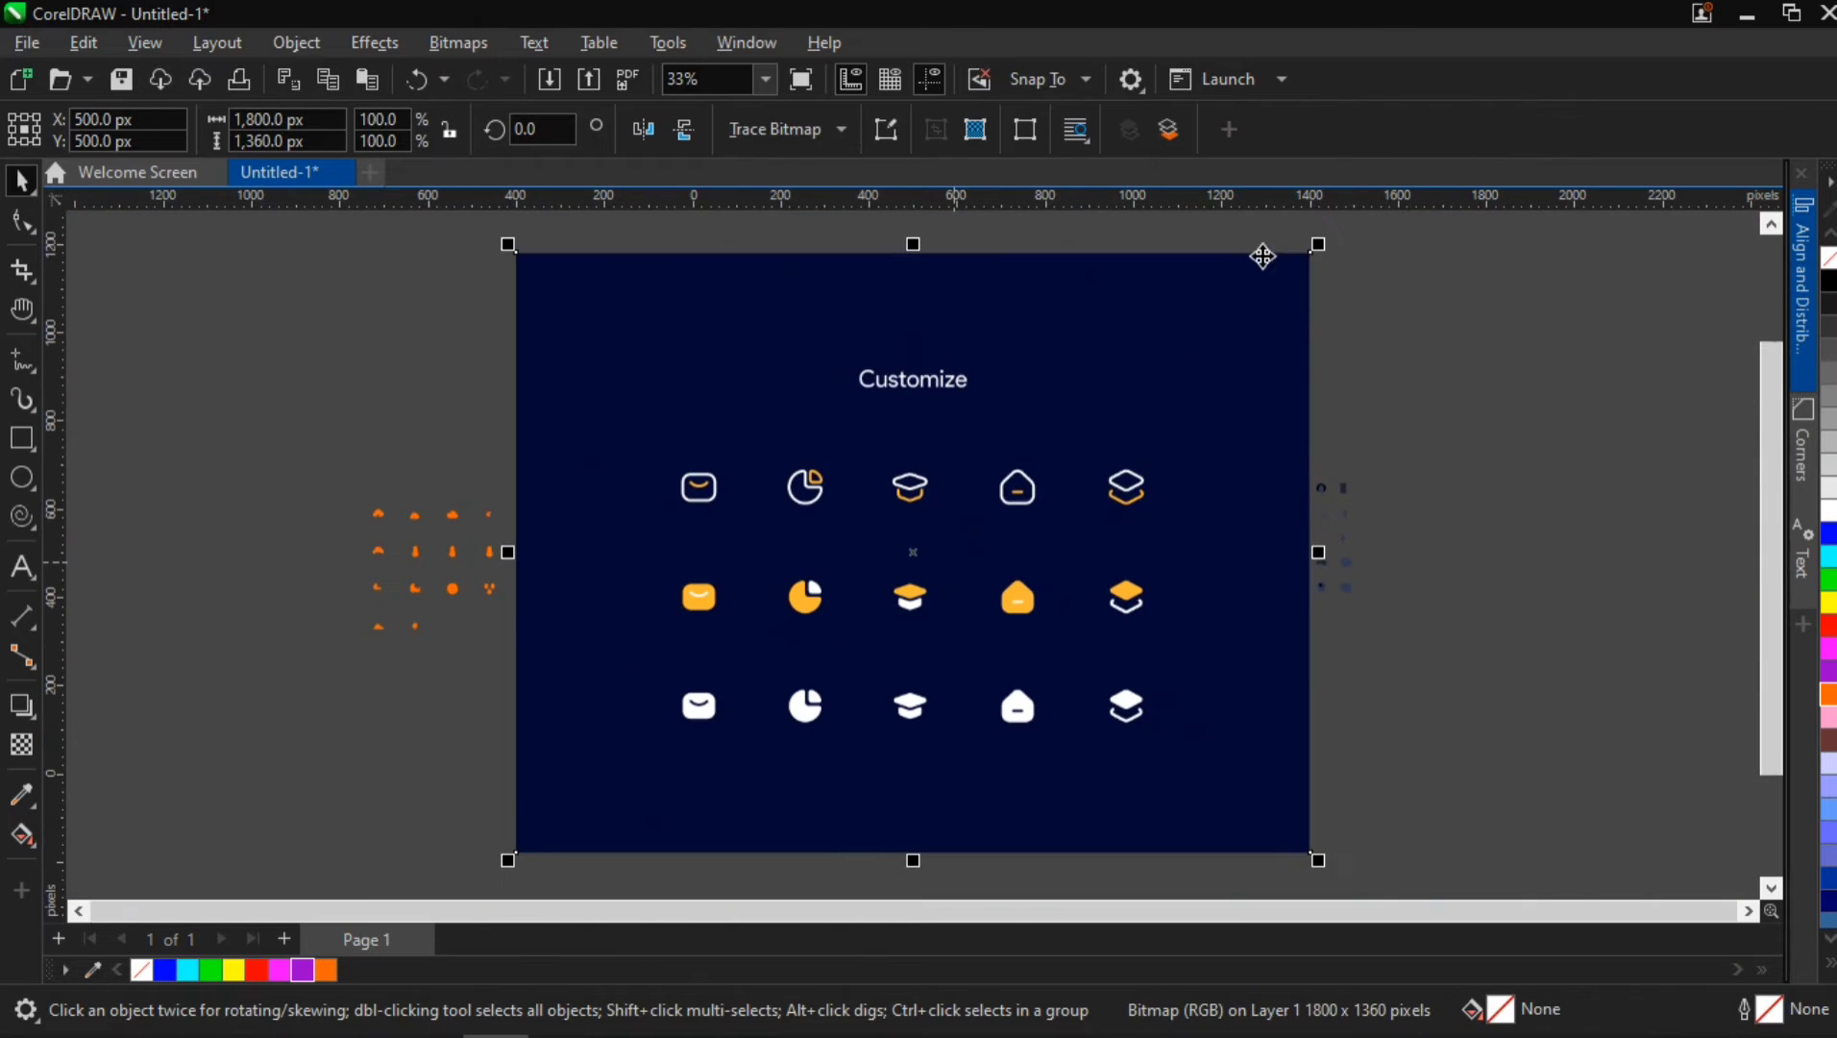
Scale the pasted image down about its centre to roughly 643 by 486 px so it fits inside the page.
click(1185, 389)
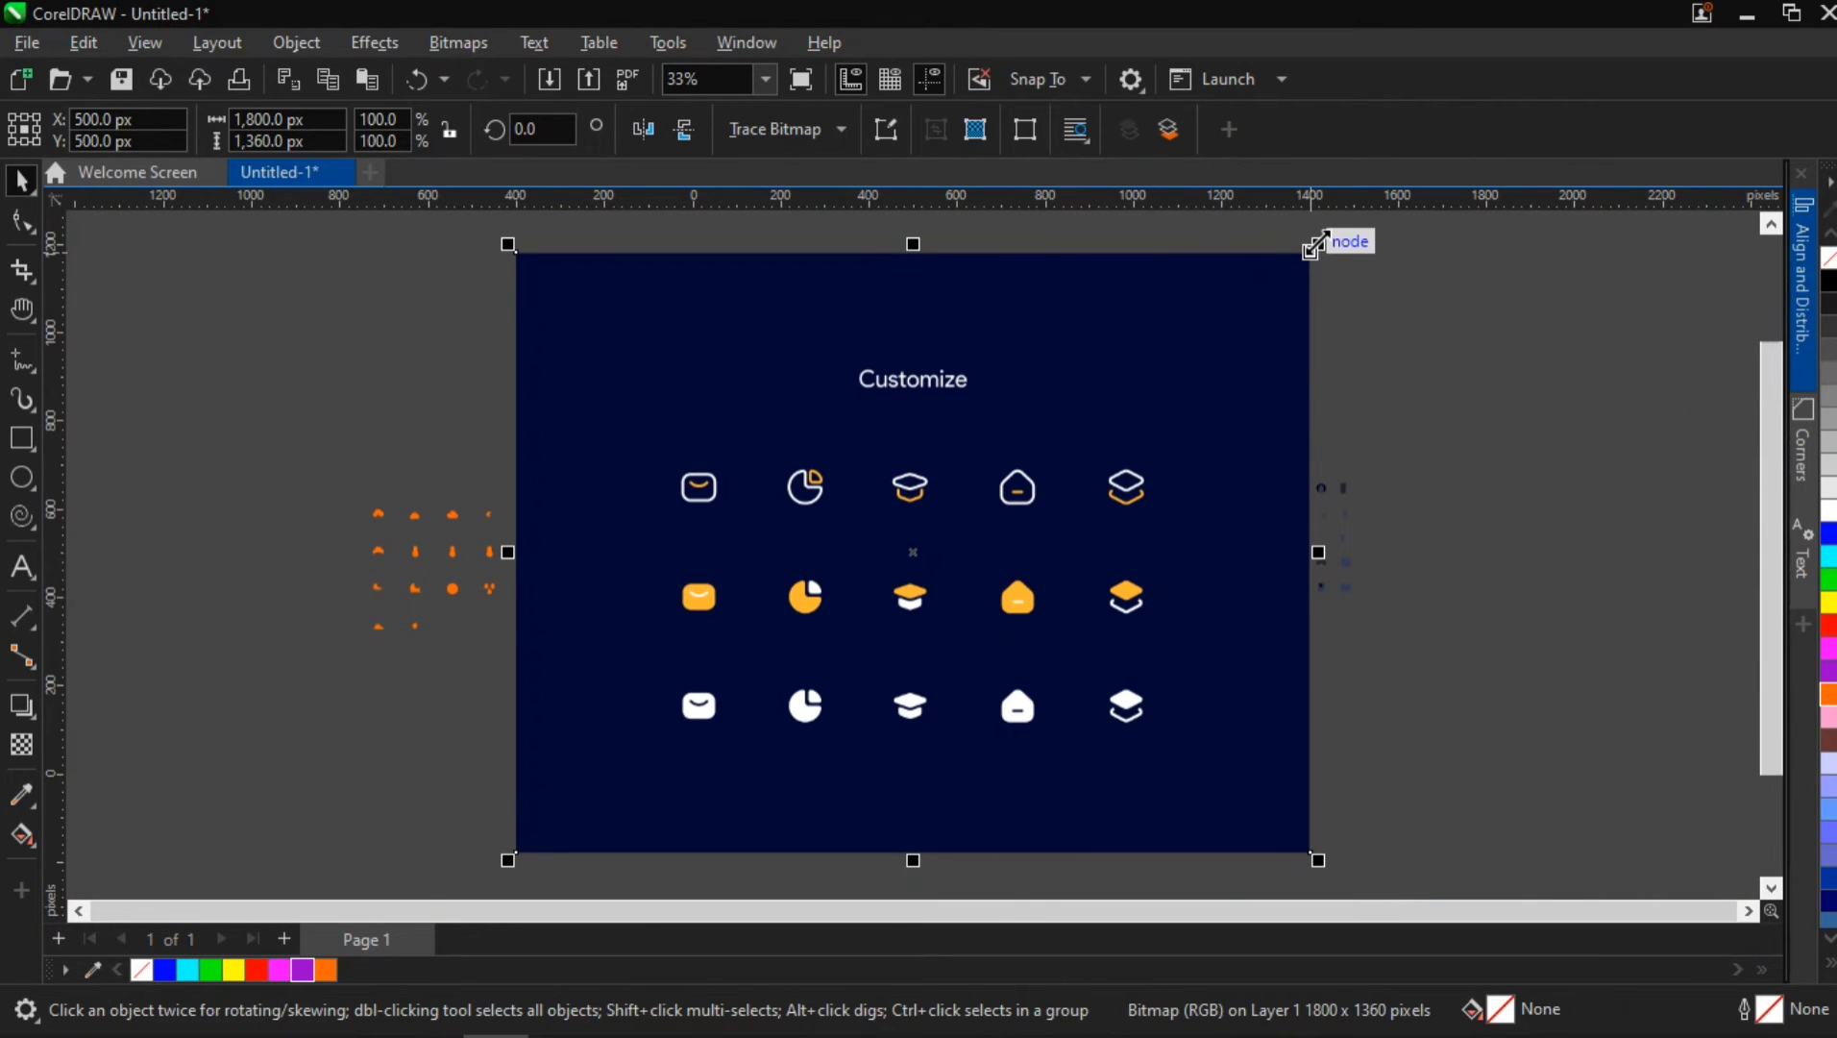
drag(1317, 245, 986, 514)
scroll(987, 514, up, 2)
scroll(879, 687, up, 4)
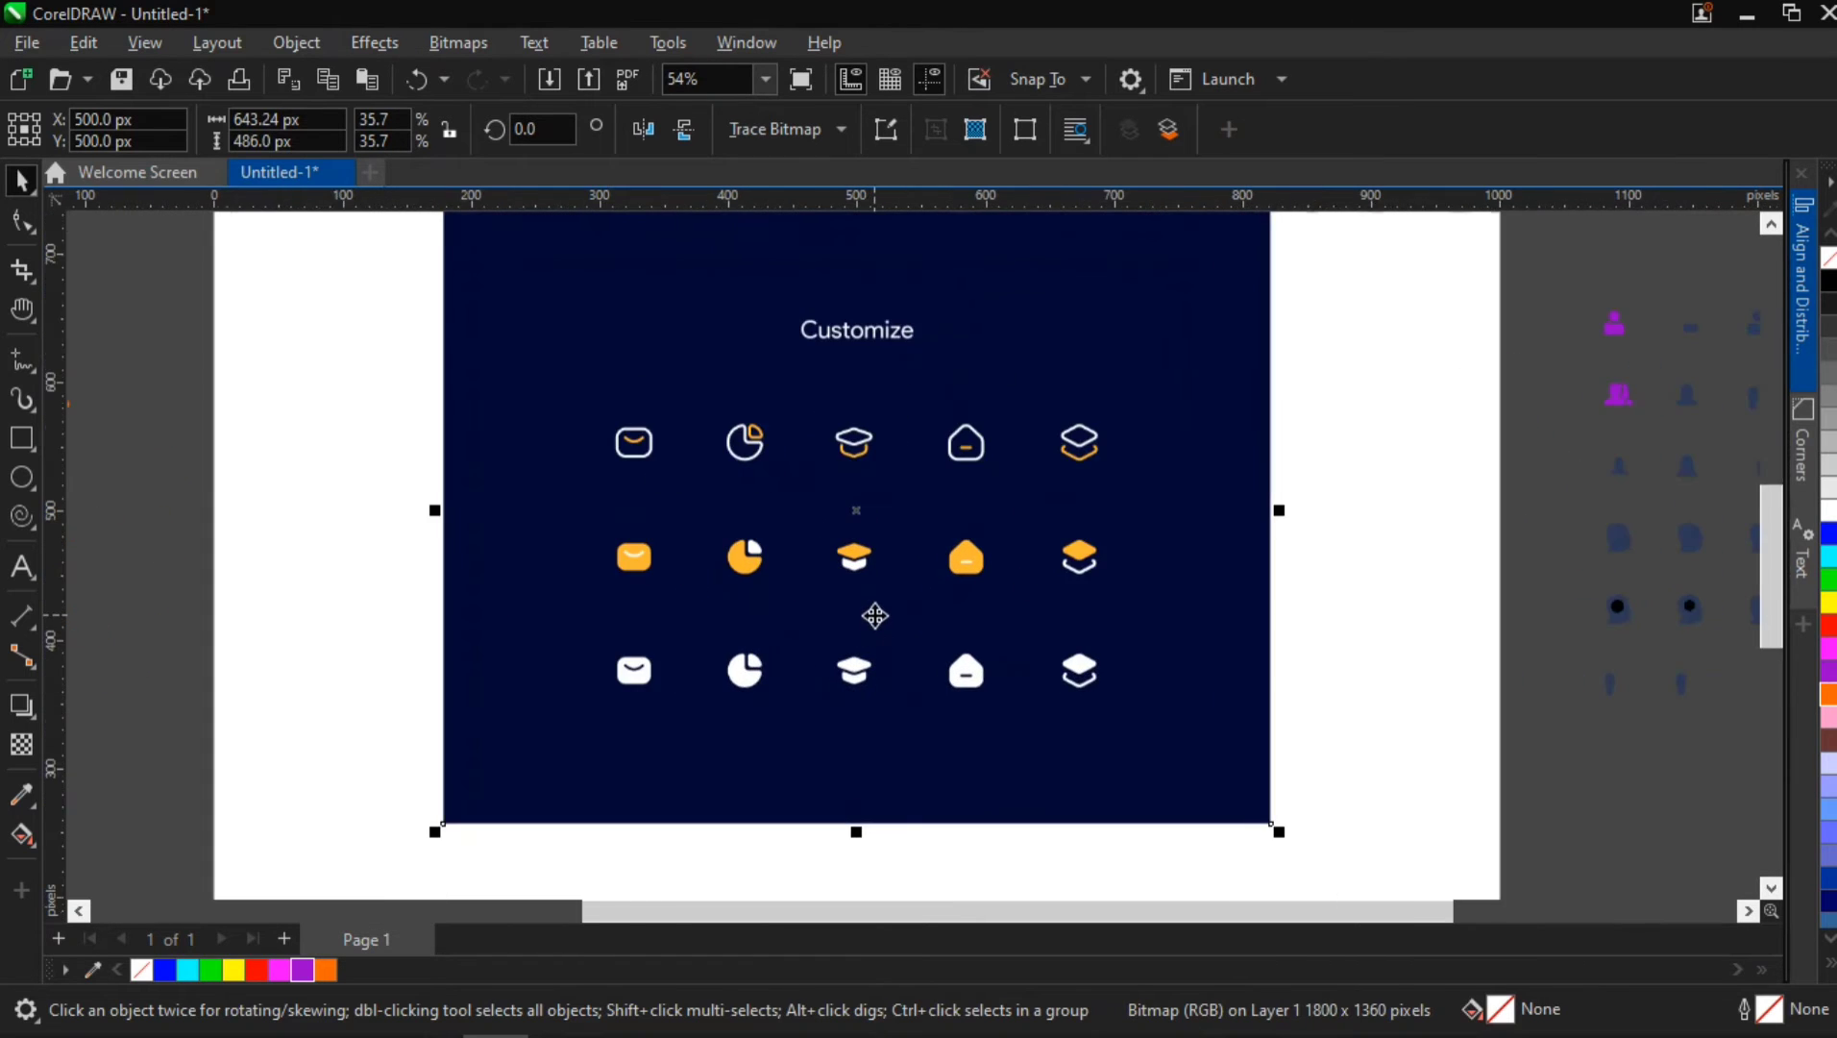
Crop the image to an area of about 439 by 241 px around the three icon rows, excluding the Customize heading.
click(21, 278)
drag(491, 342, 1239, 754)
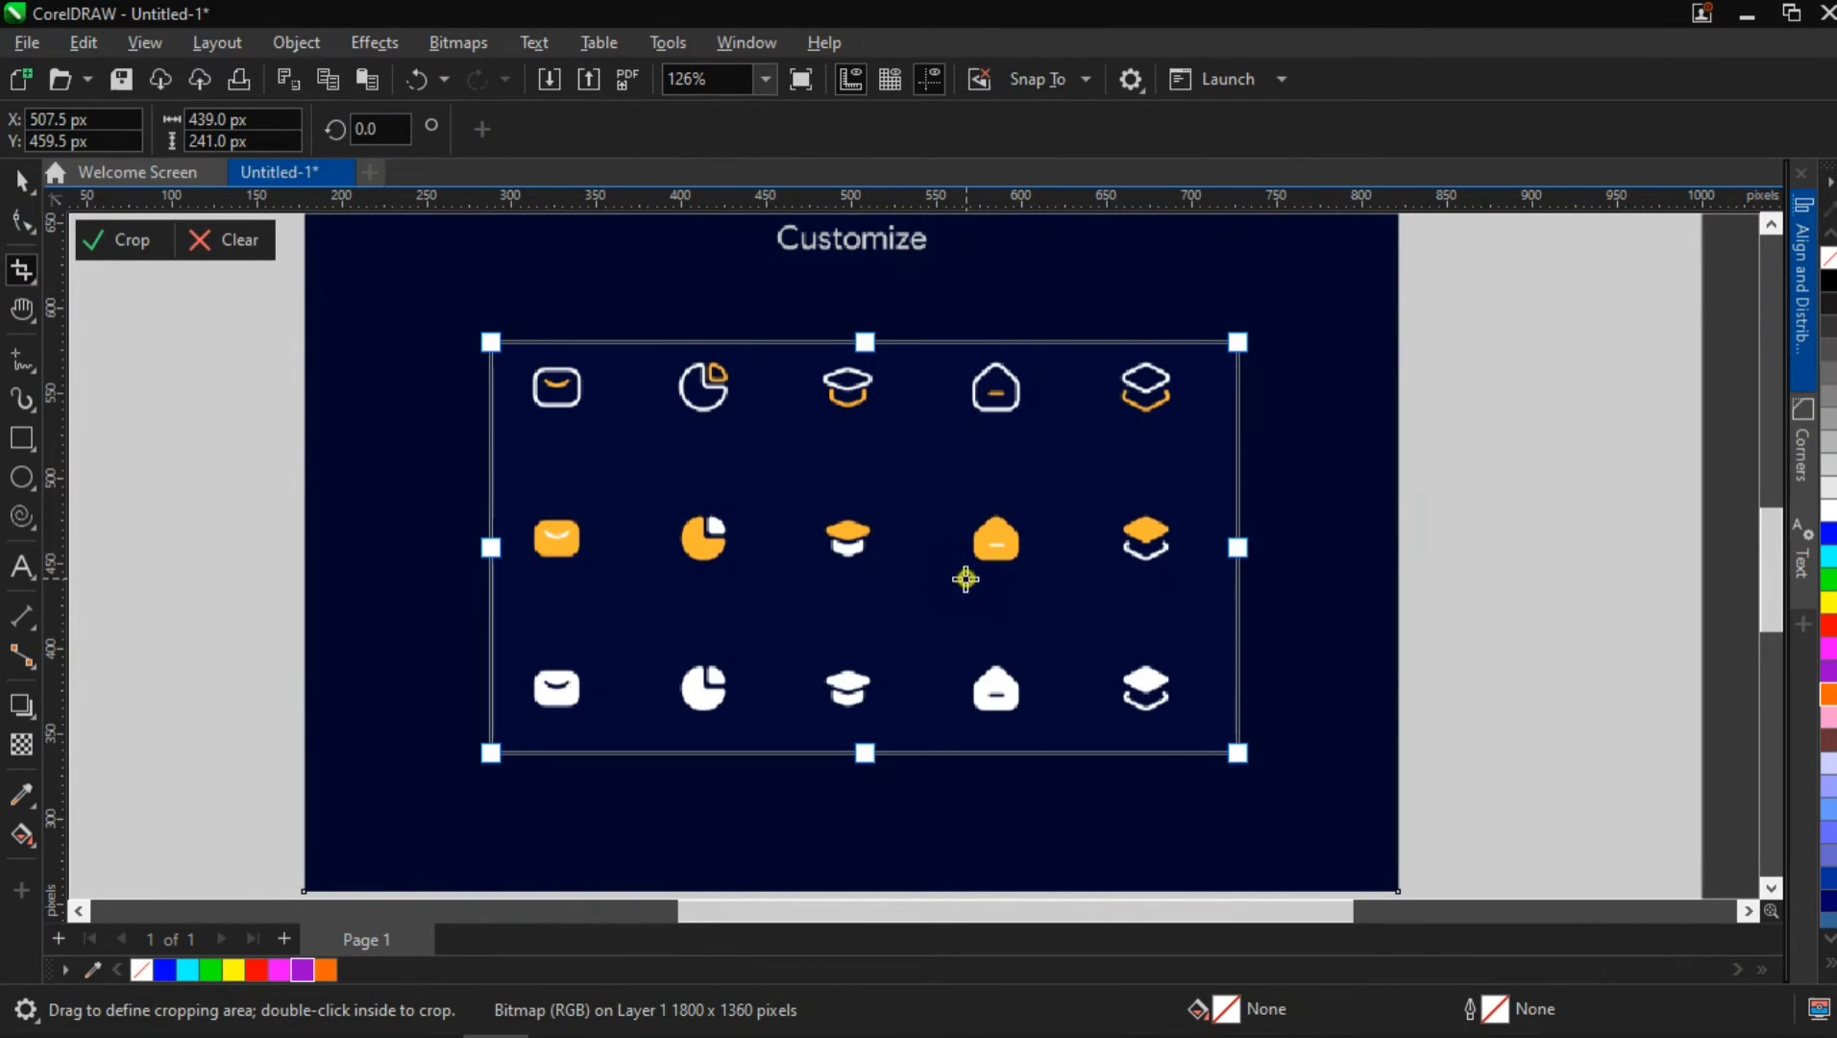
double_click(965, 578)
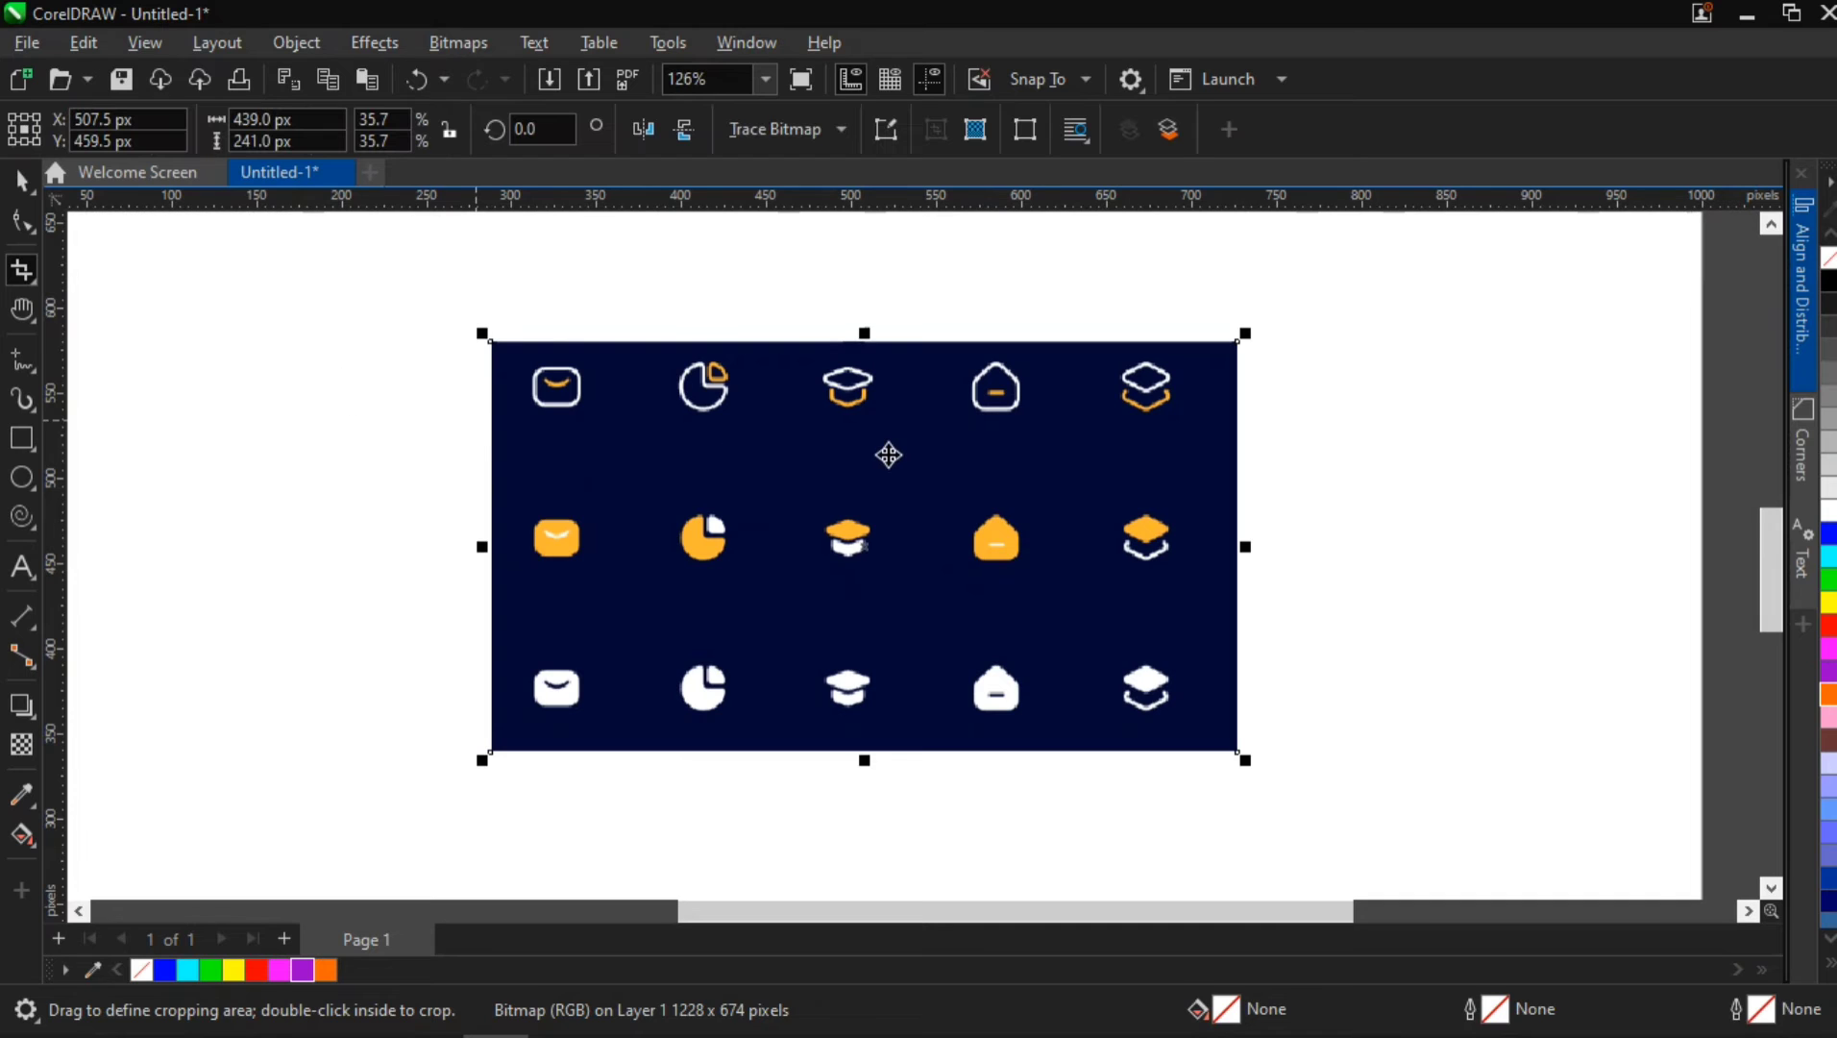
Convert the cropped icon image into vector shapes with Quick Trace.
key(space)
right_click(889, 456)
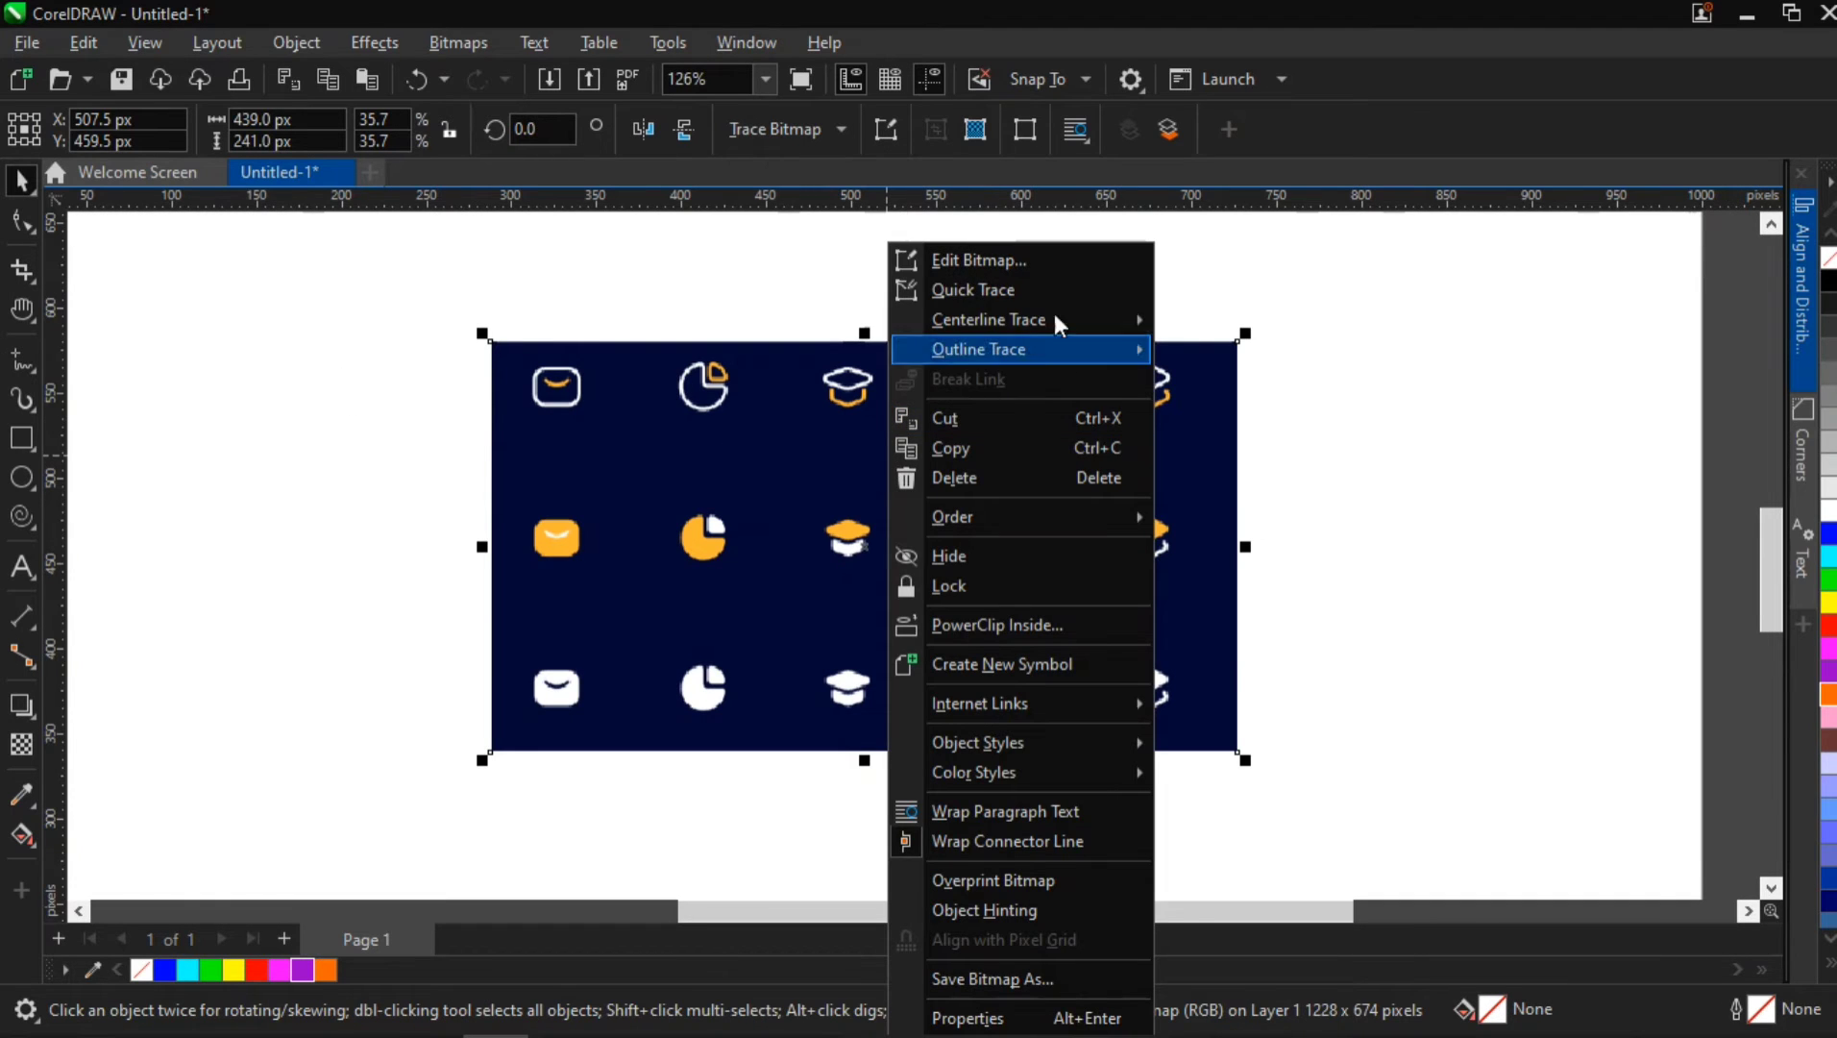
click(994, 287)
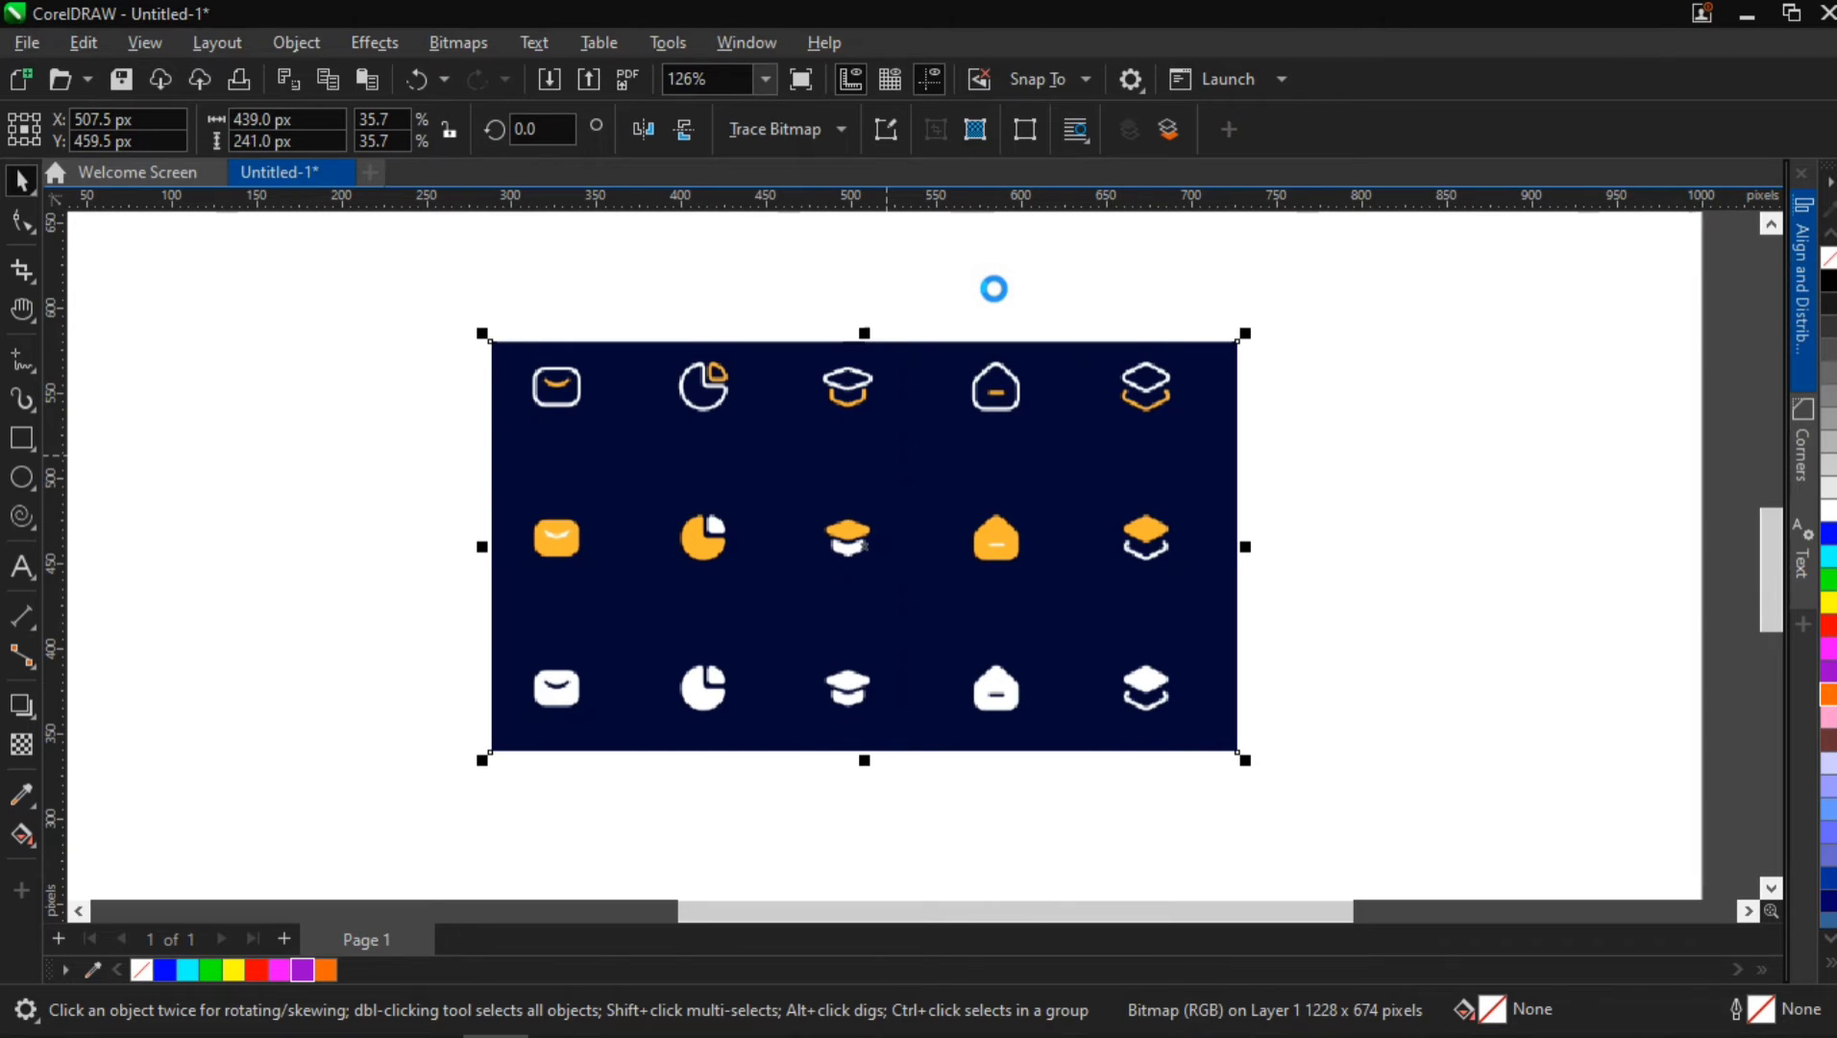
scroll(882, 484, down, 1)
scroll(882, 484, down, 1)
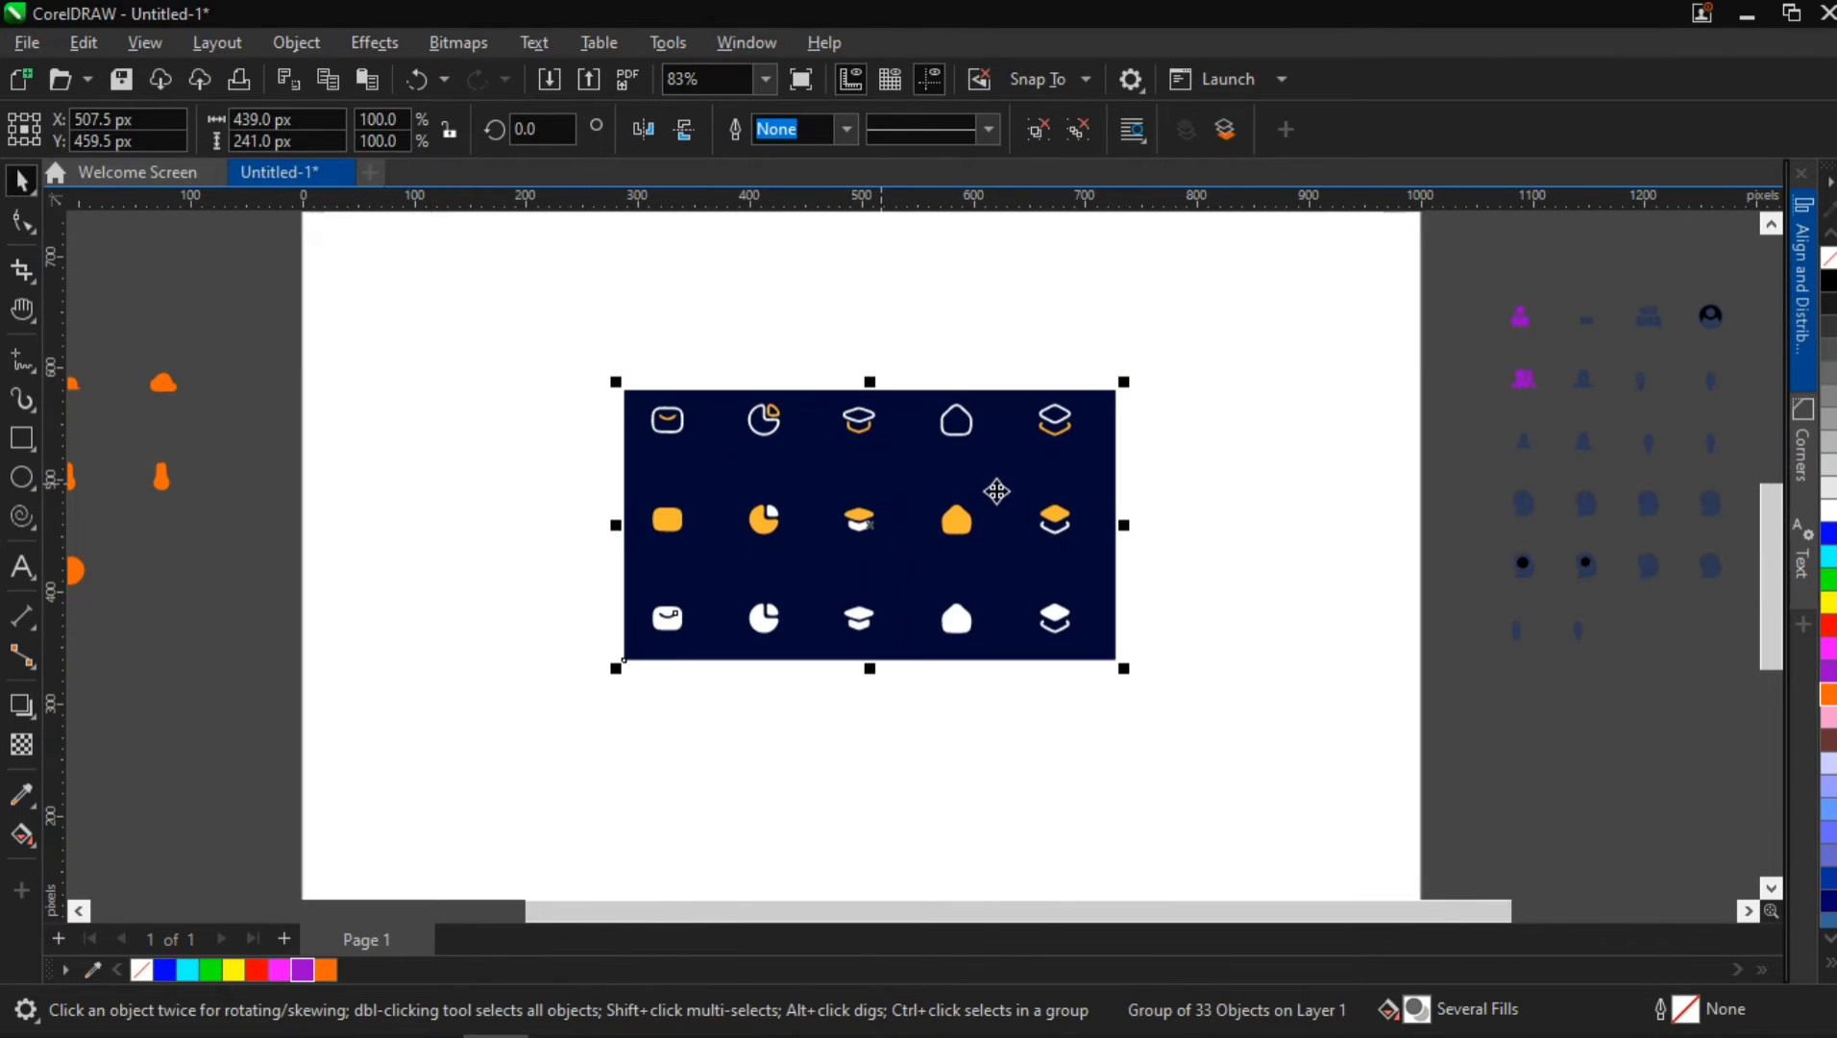
Move the traced group off the bitmap towards the page's lower-left corner and delete the original bitmap.
drag(989, 488, 488, 768)
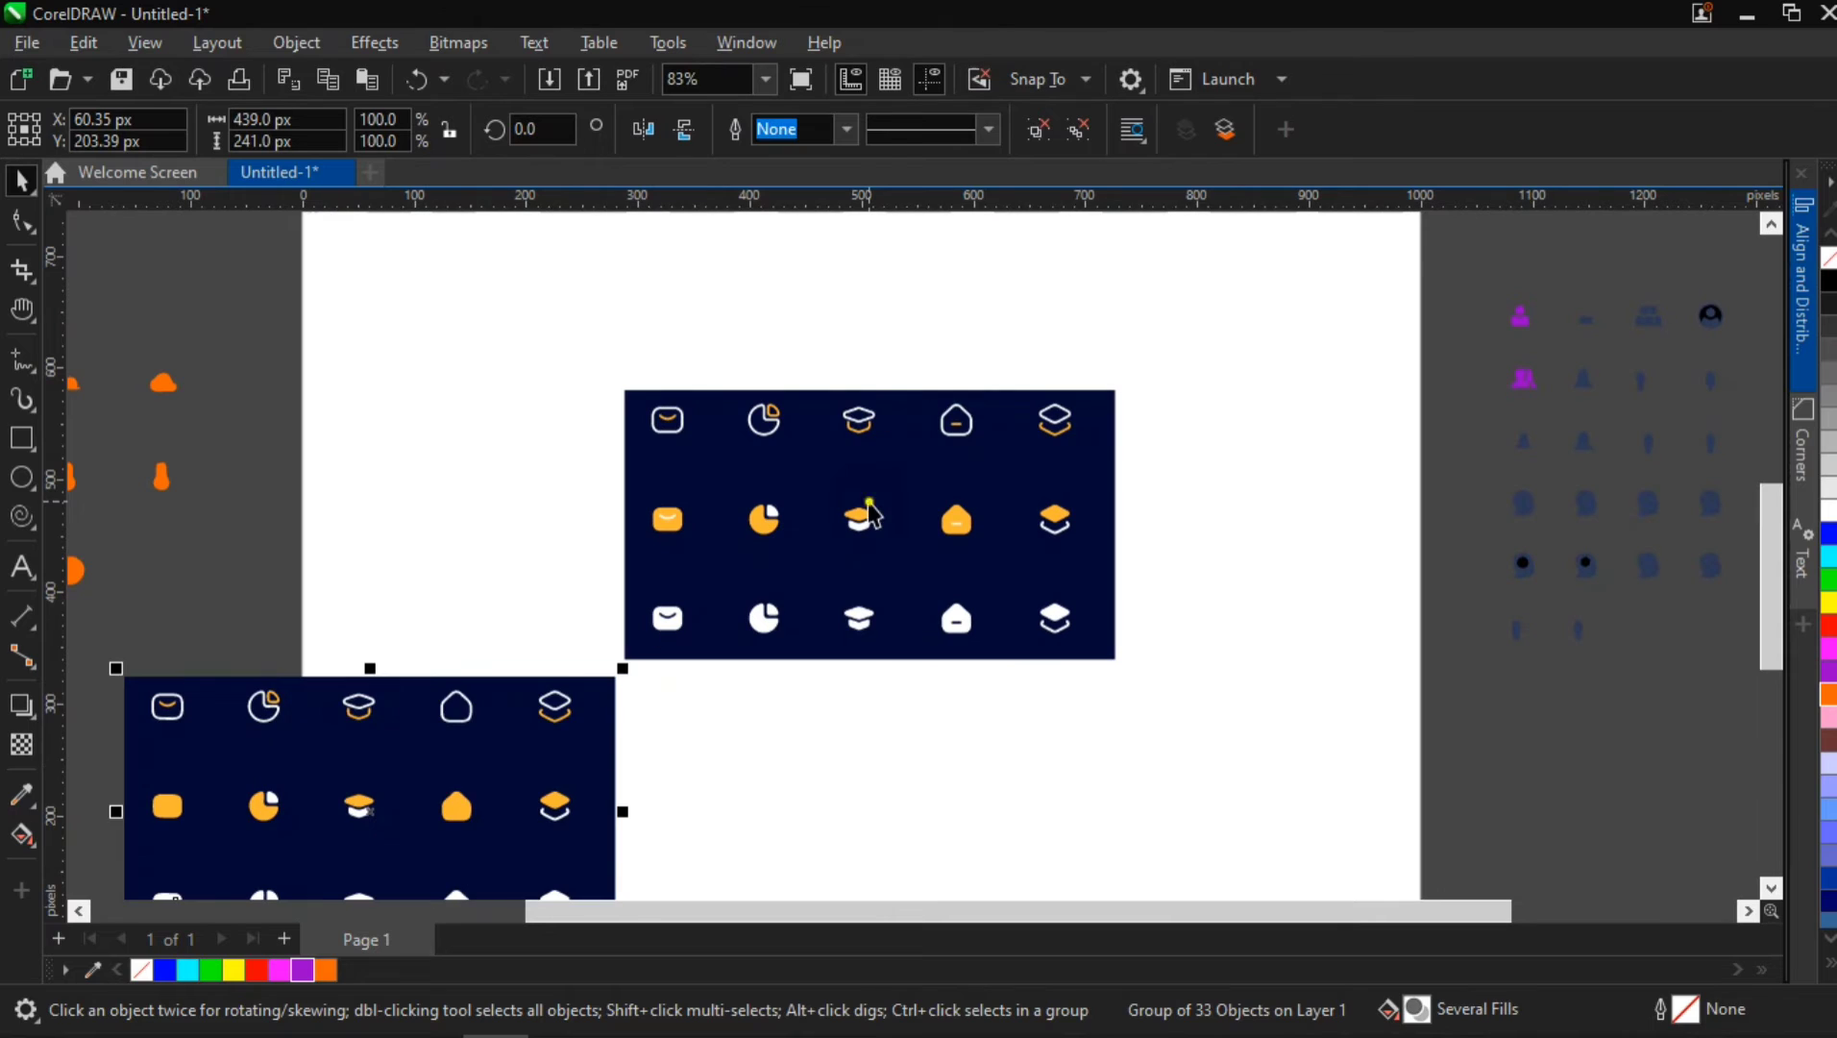
click(874, 517)
key(Delete)
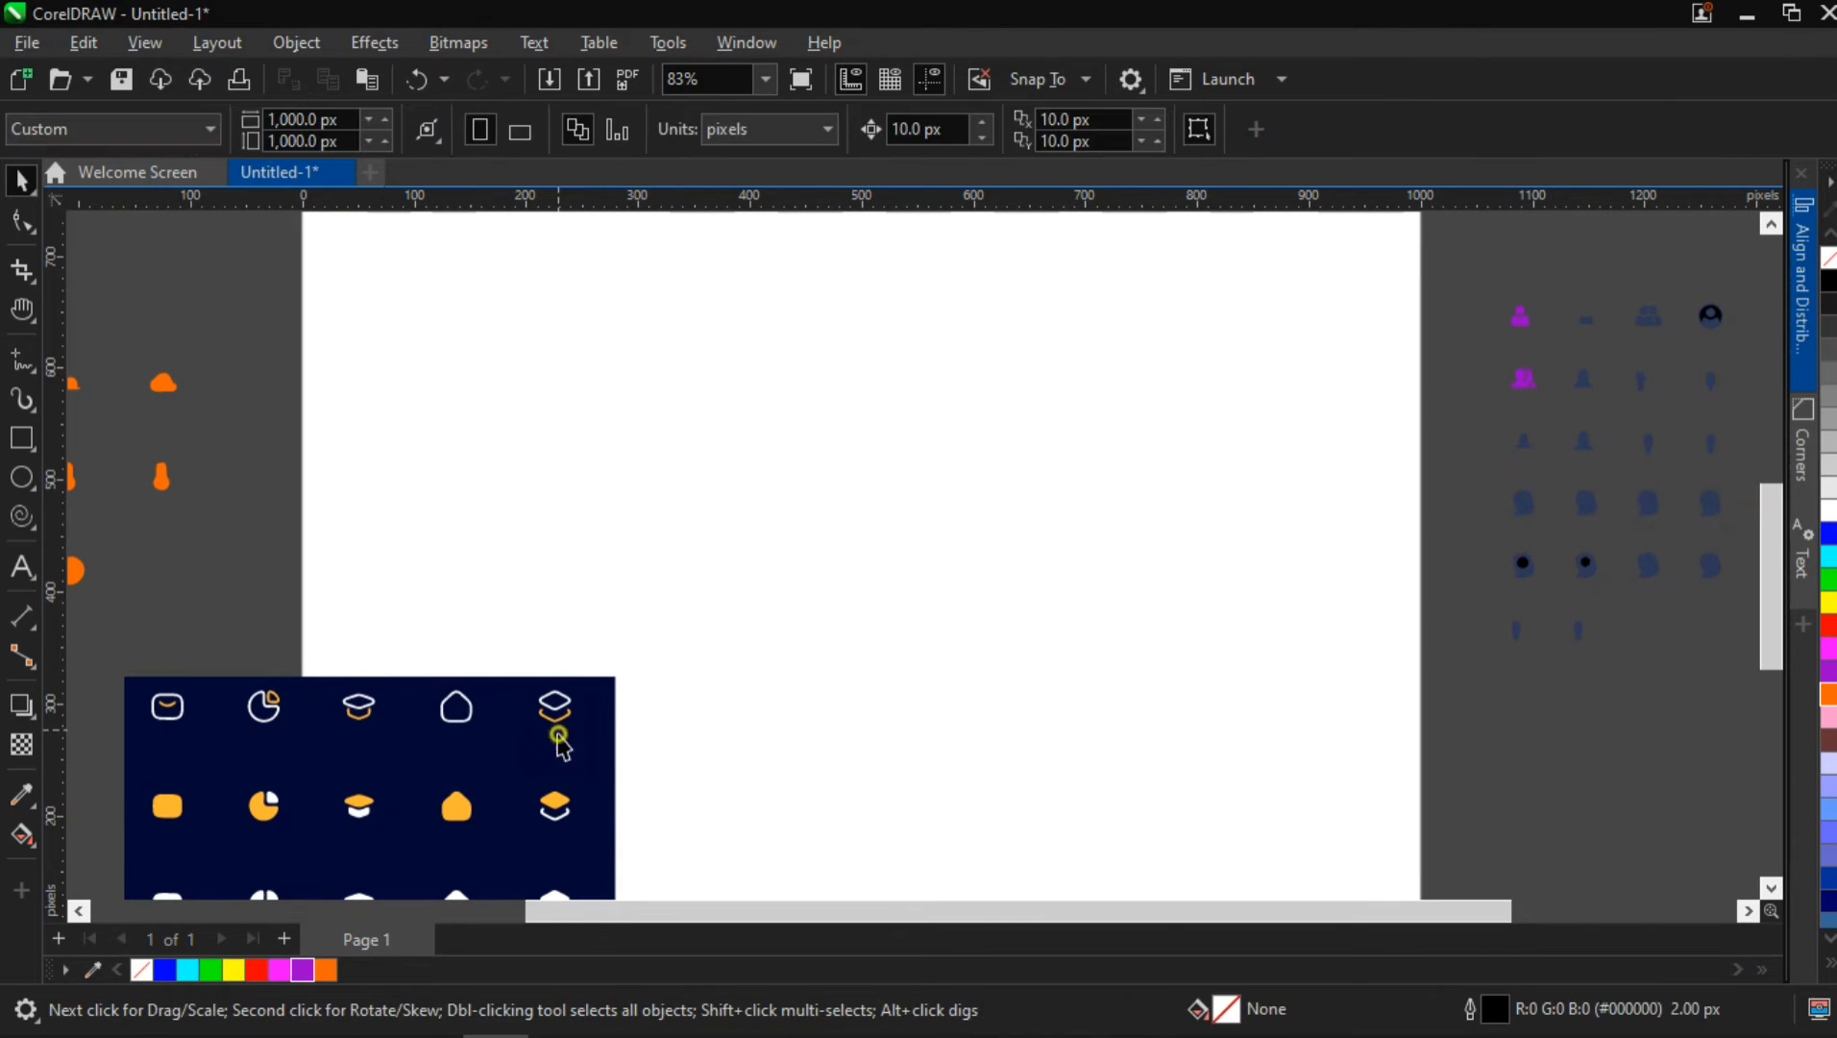
Centre the traced icon group on the page and ungroup it.
click(562, 730)
key(p)
key(ctrl+u)
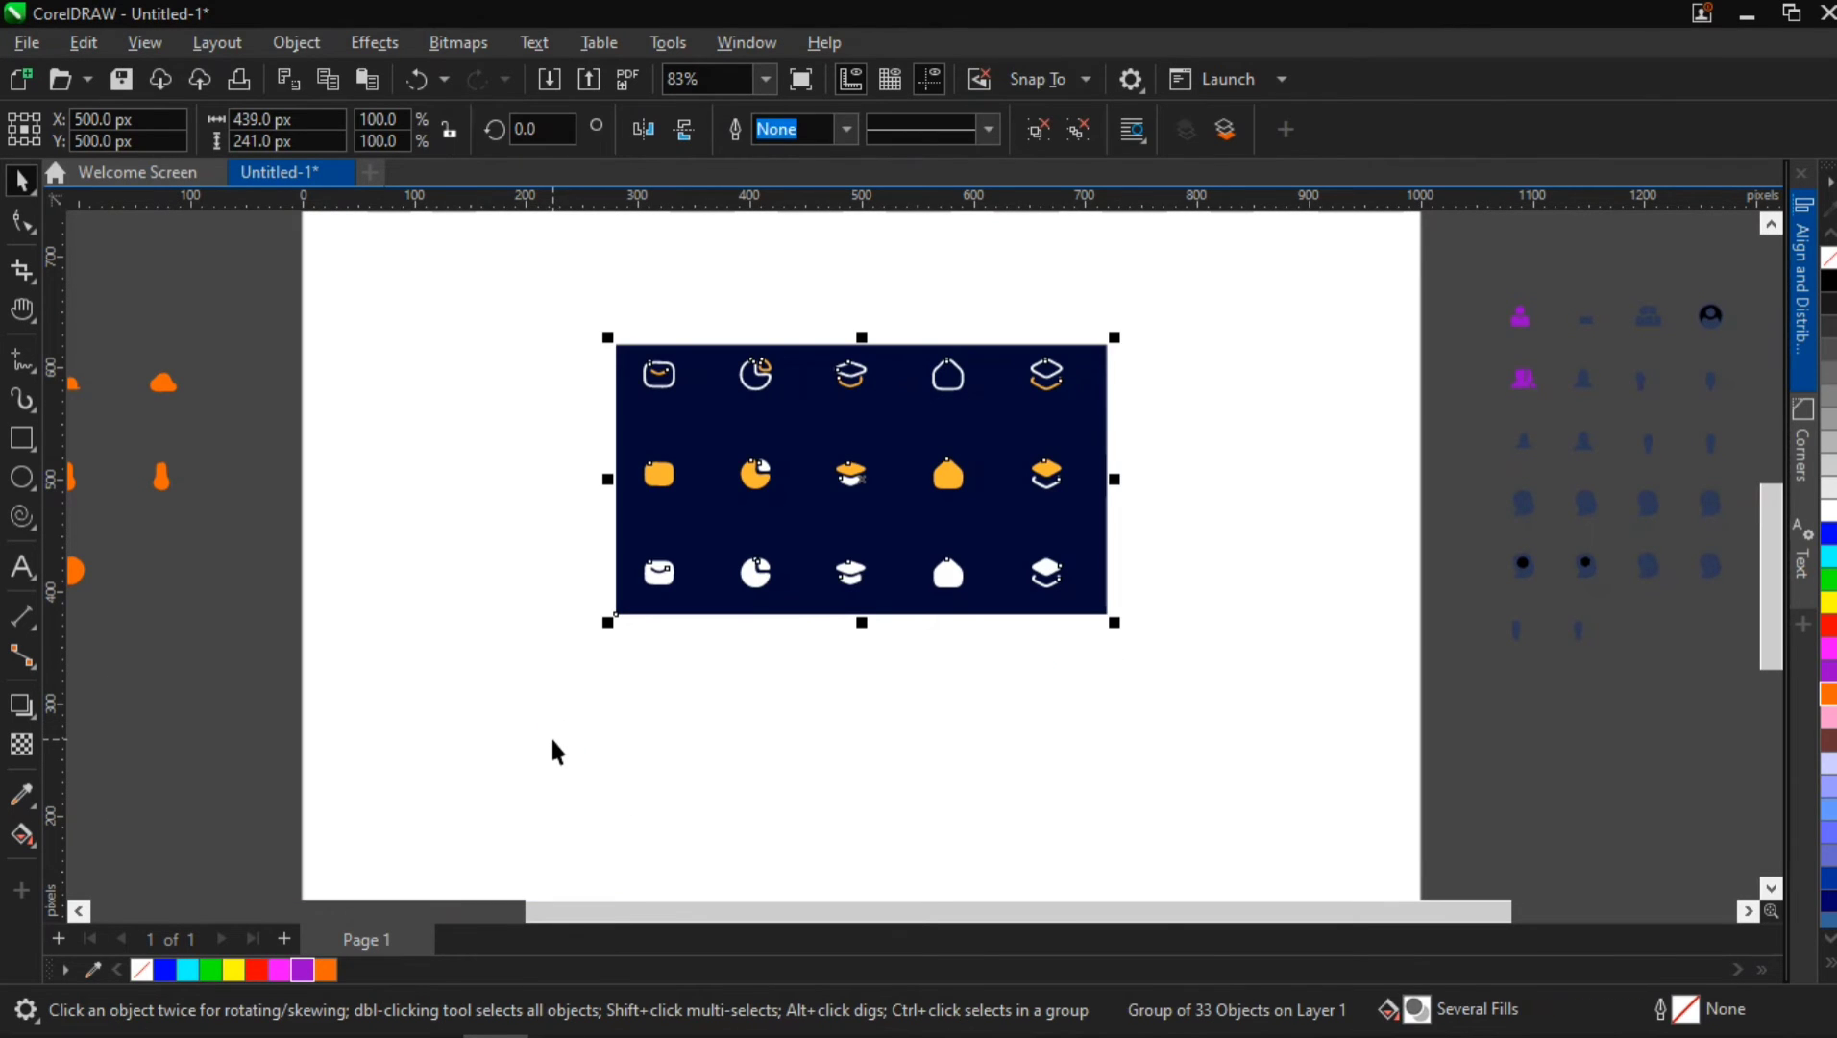
Add a page-sized rectangle behind the traced icons, filled with purple and without an outline.
scroll(553, 456, down, 2)
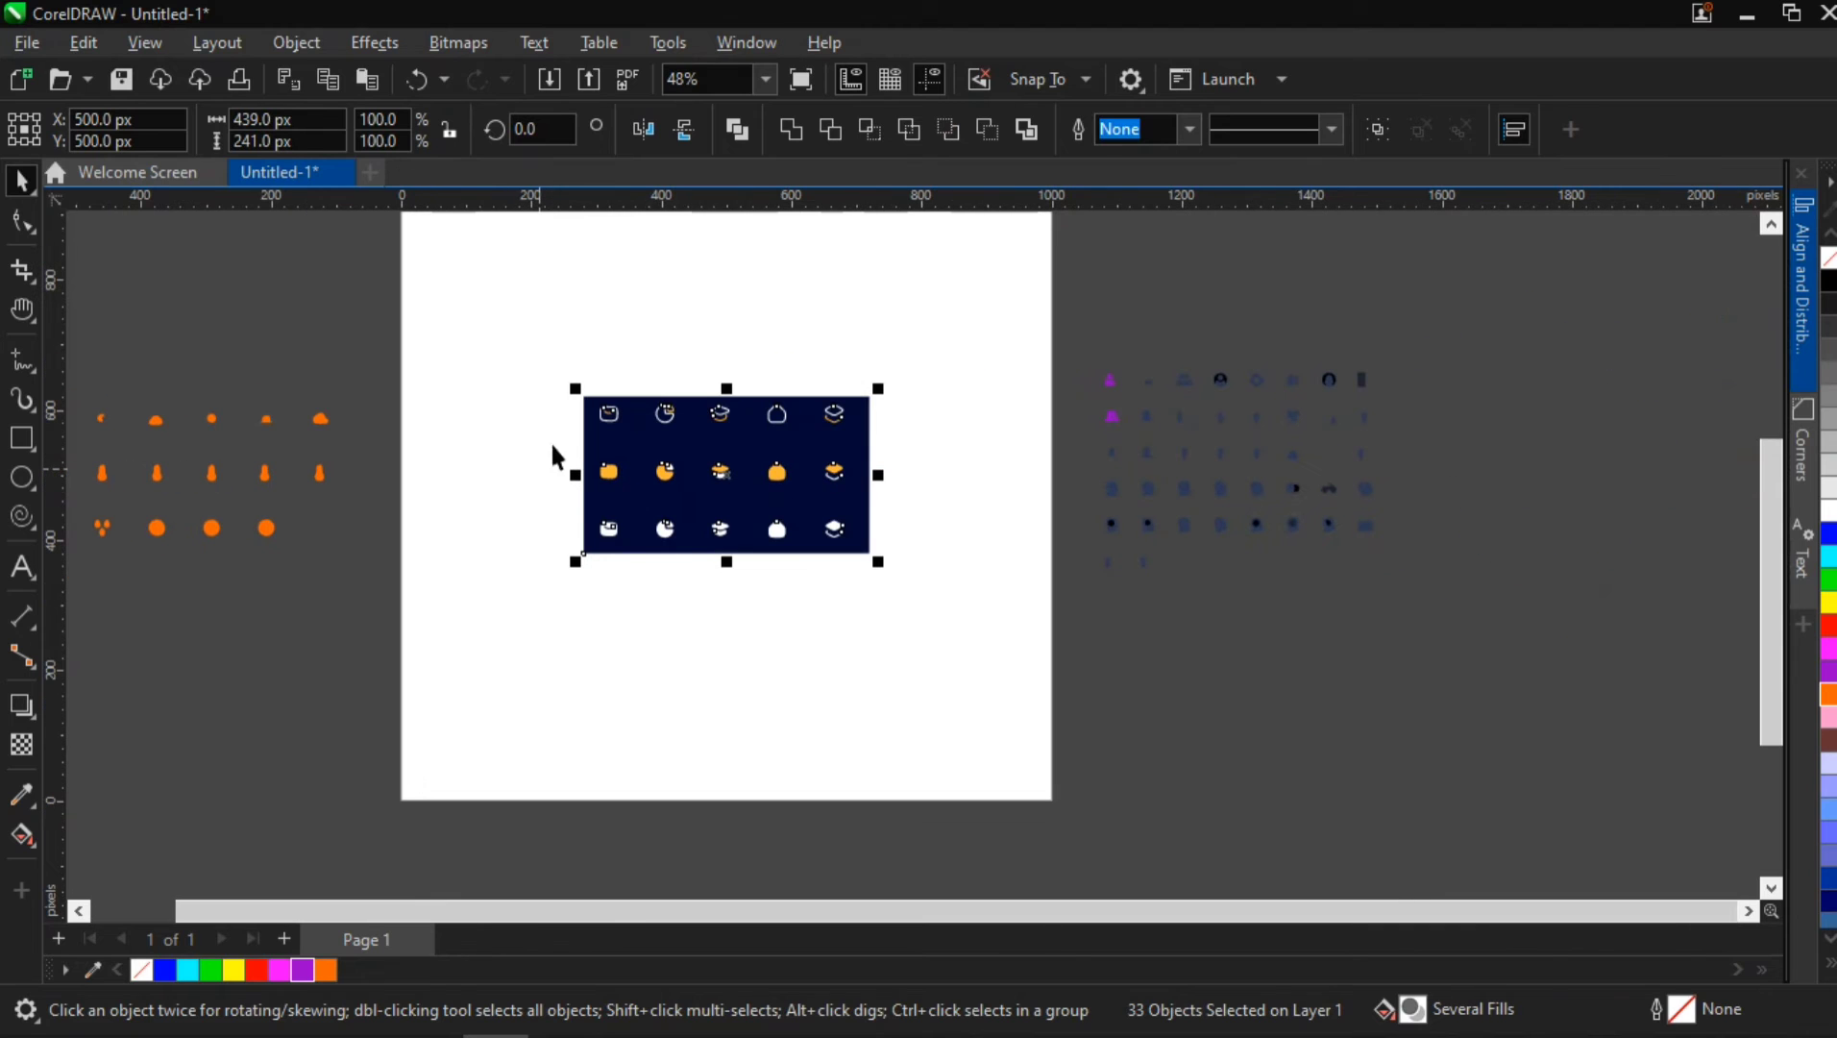
key(h)
drag(763, 492, 960, 574)
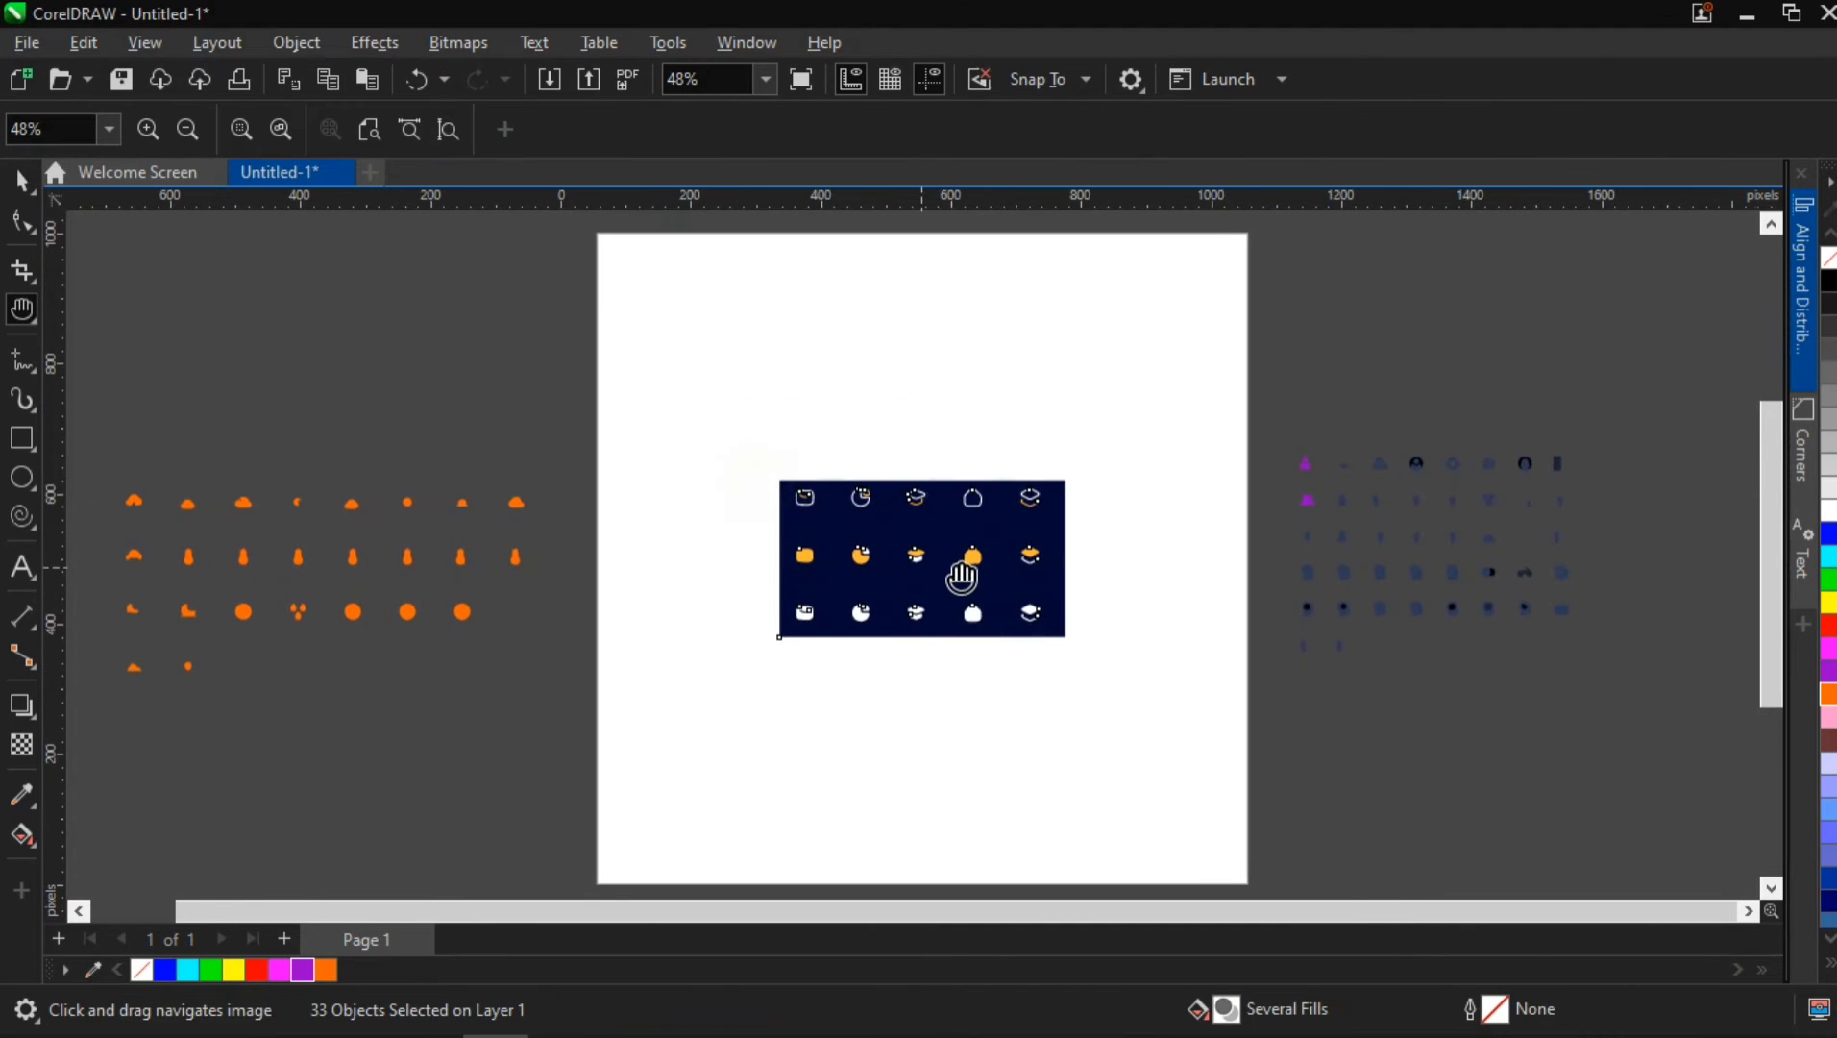
key(space)
scroll(863, 605, up, 2)
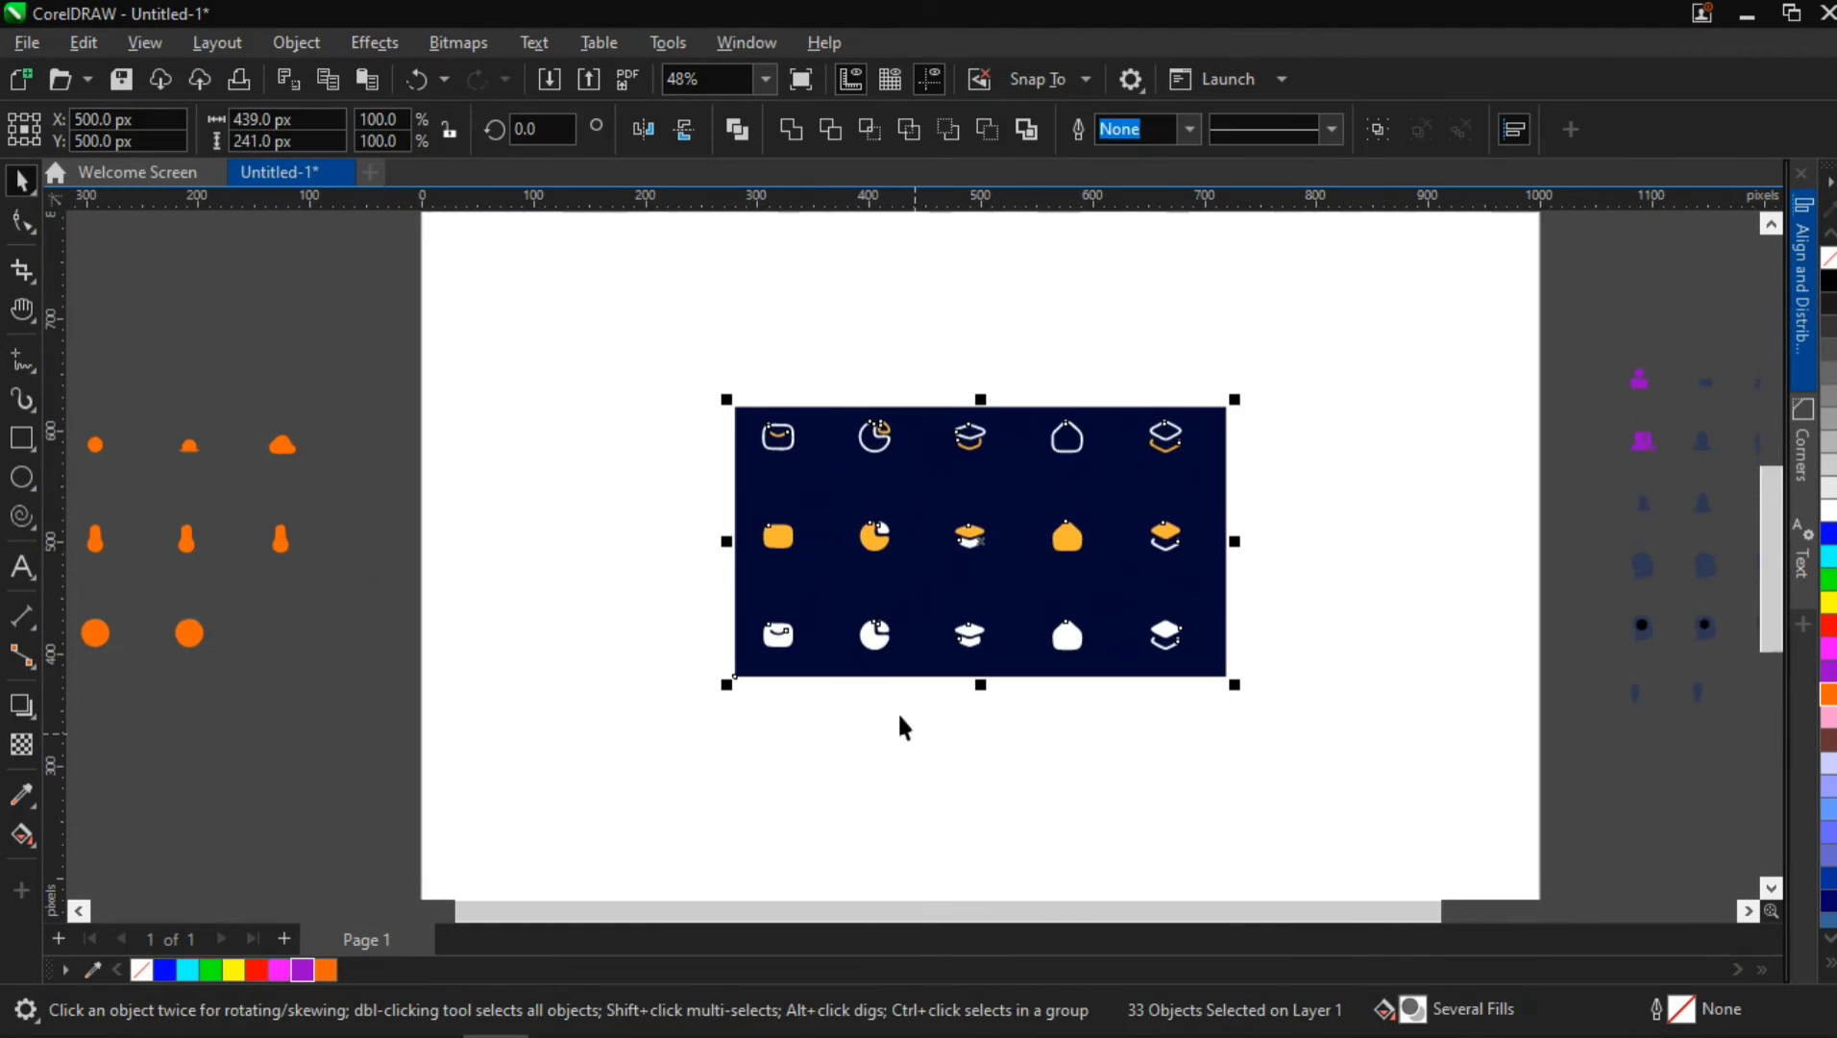
scroll(883, 602, up, 2)
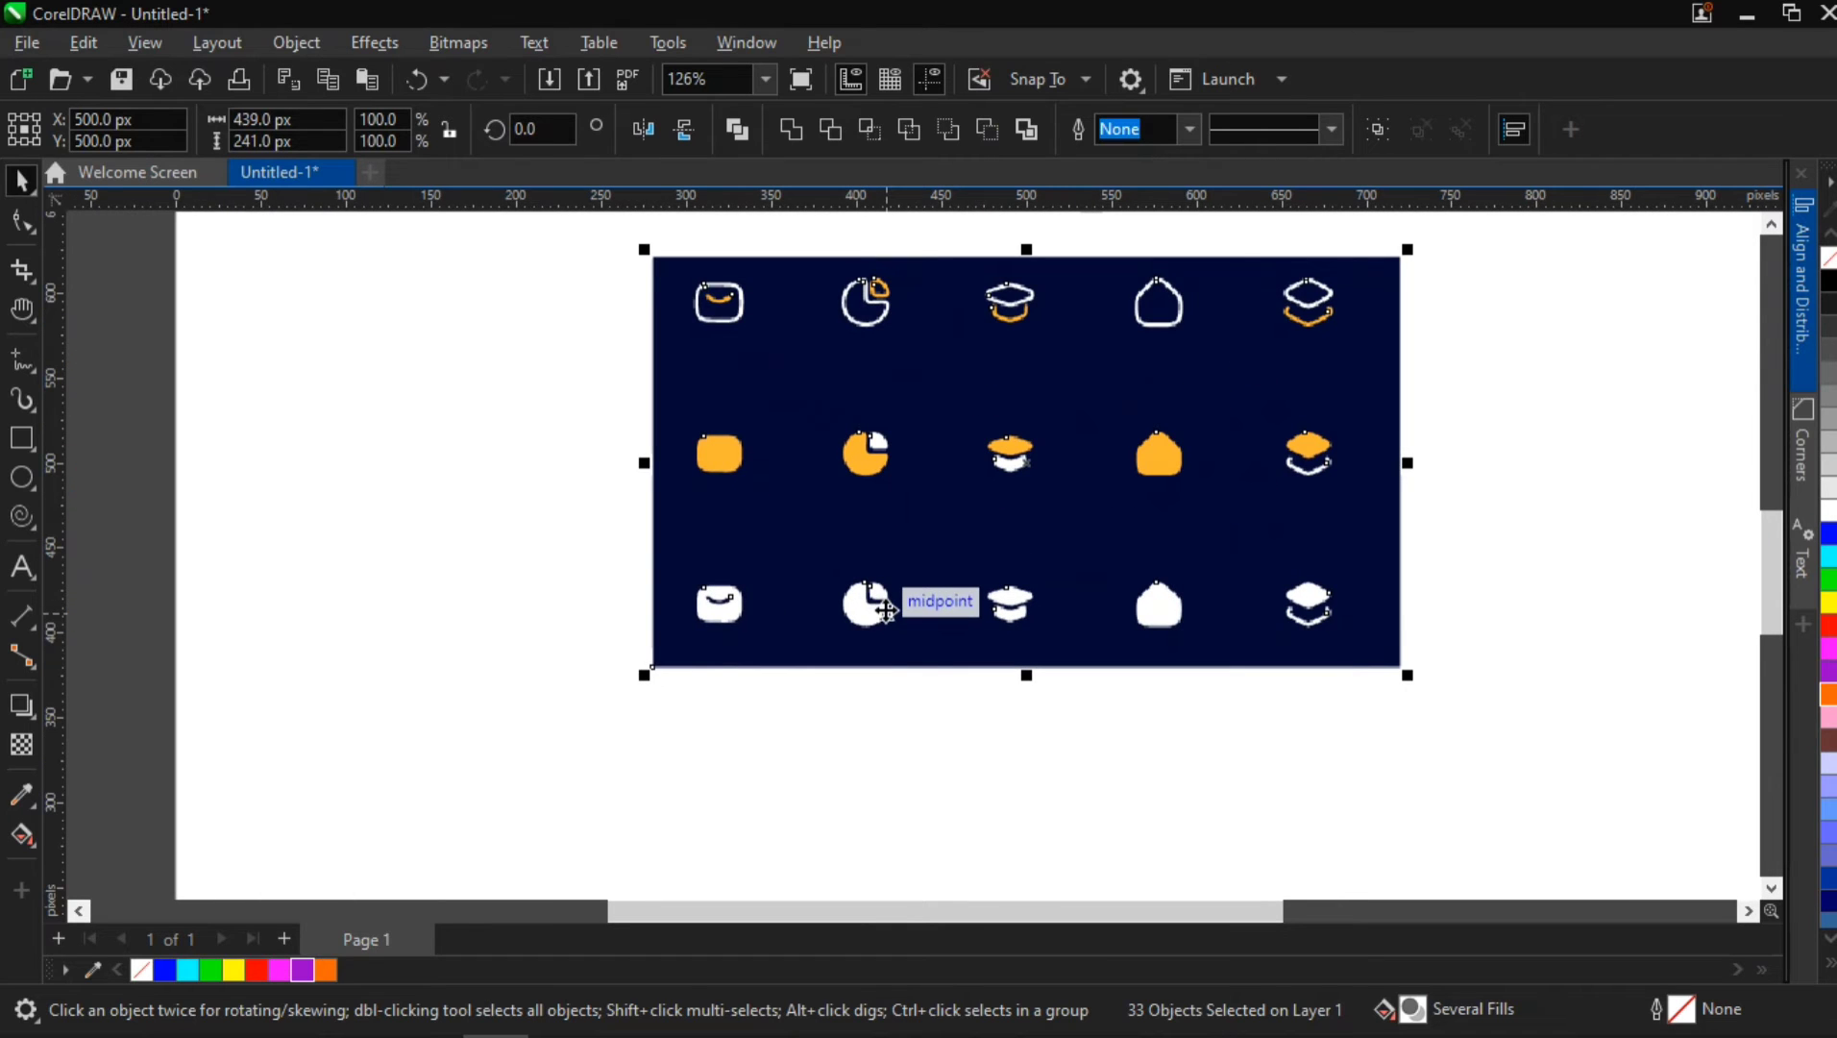
scroll(885, 610, down, 4)
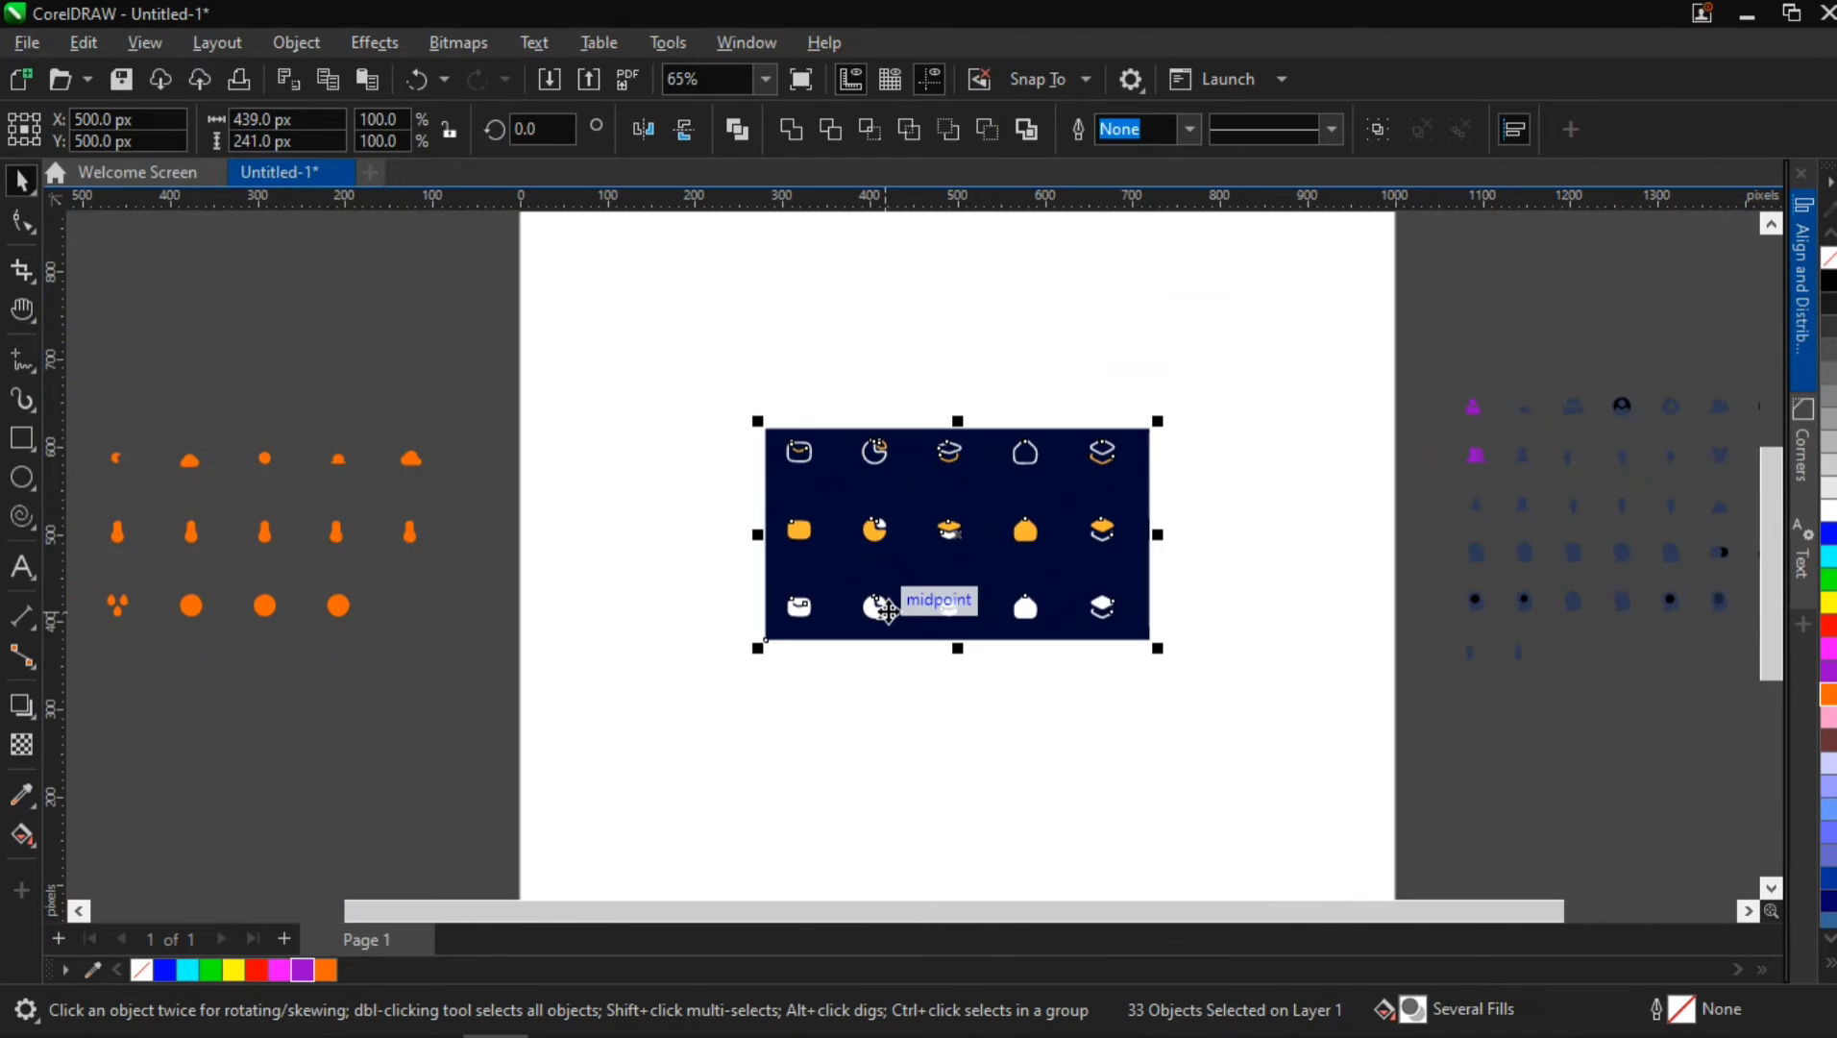
click(734, 656)
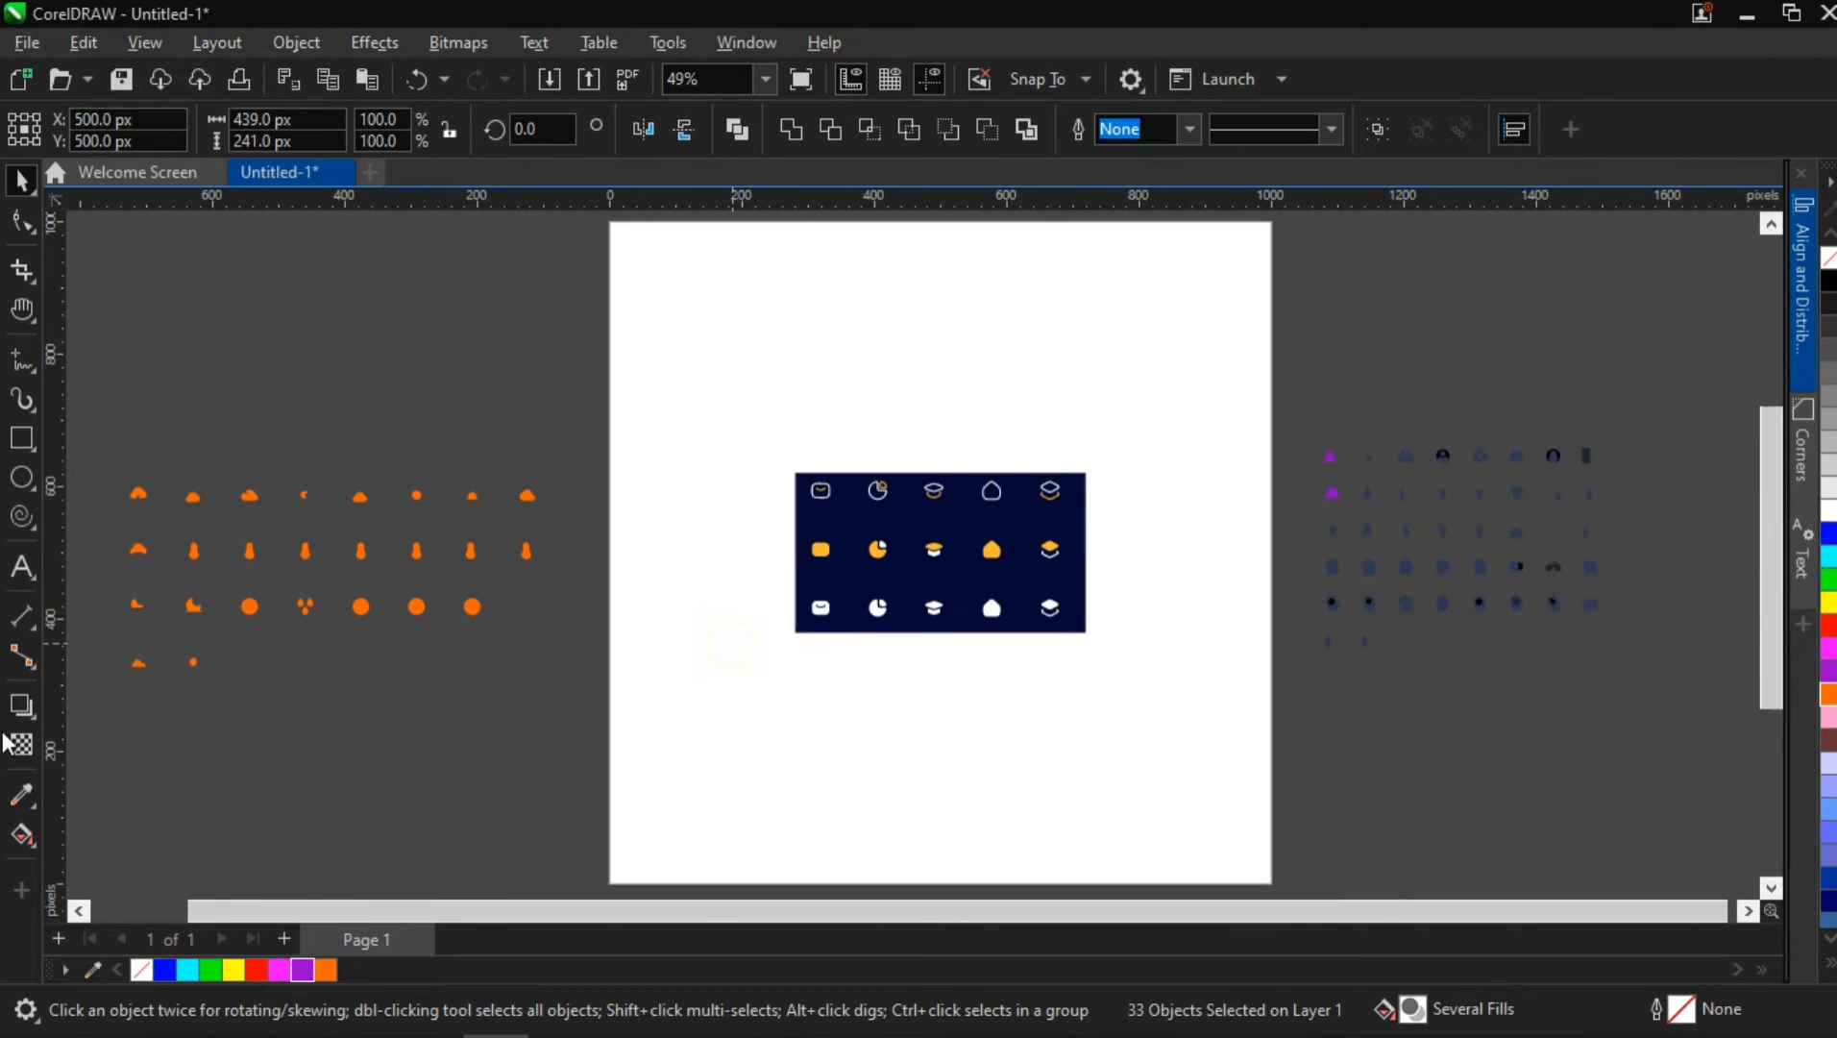
double_click(24, 442)
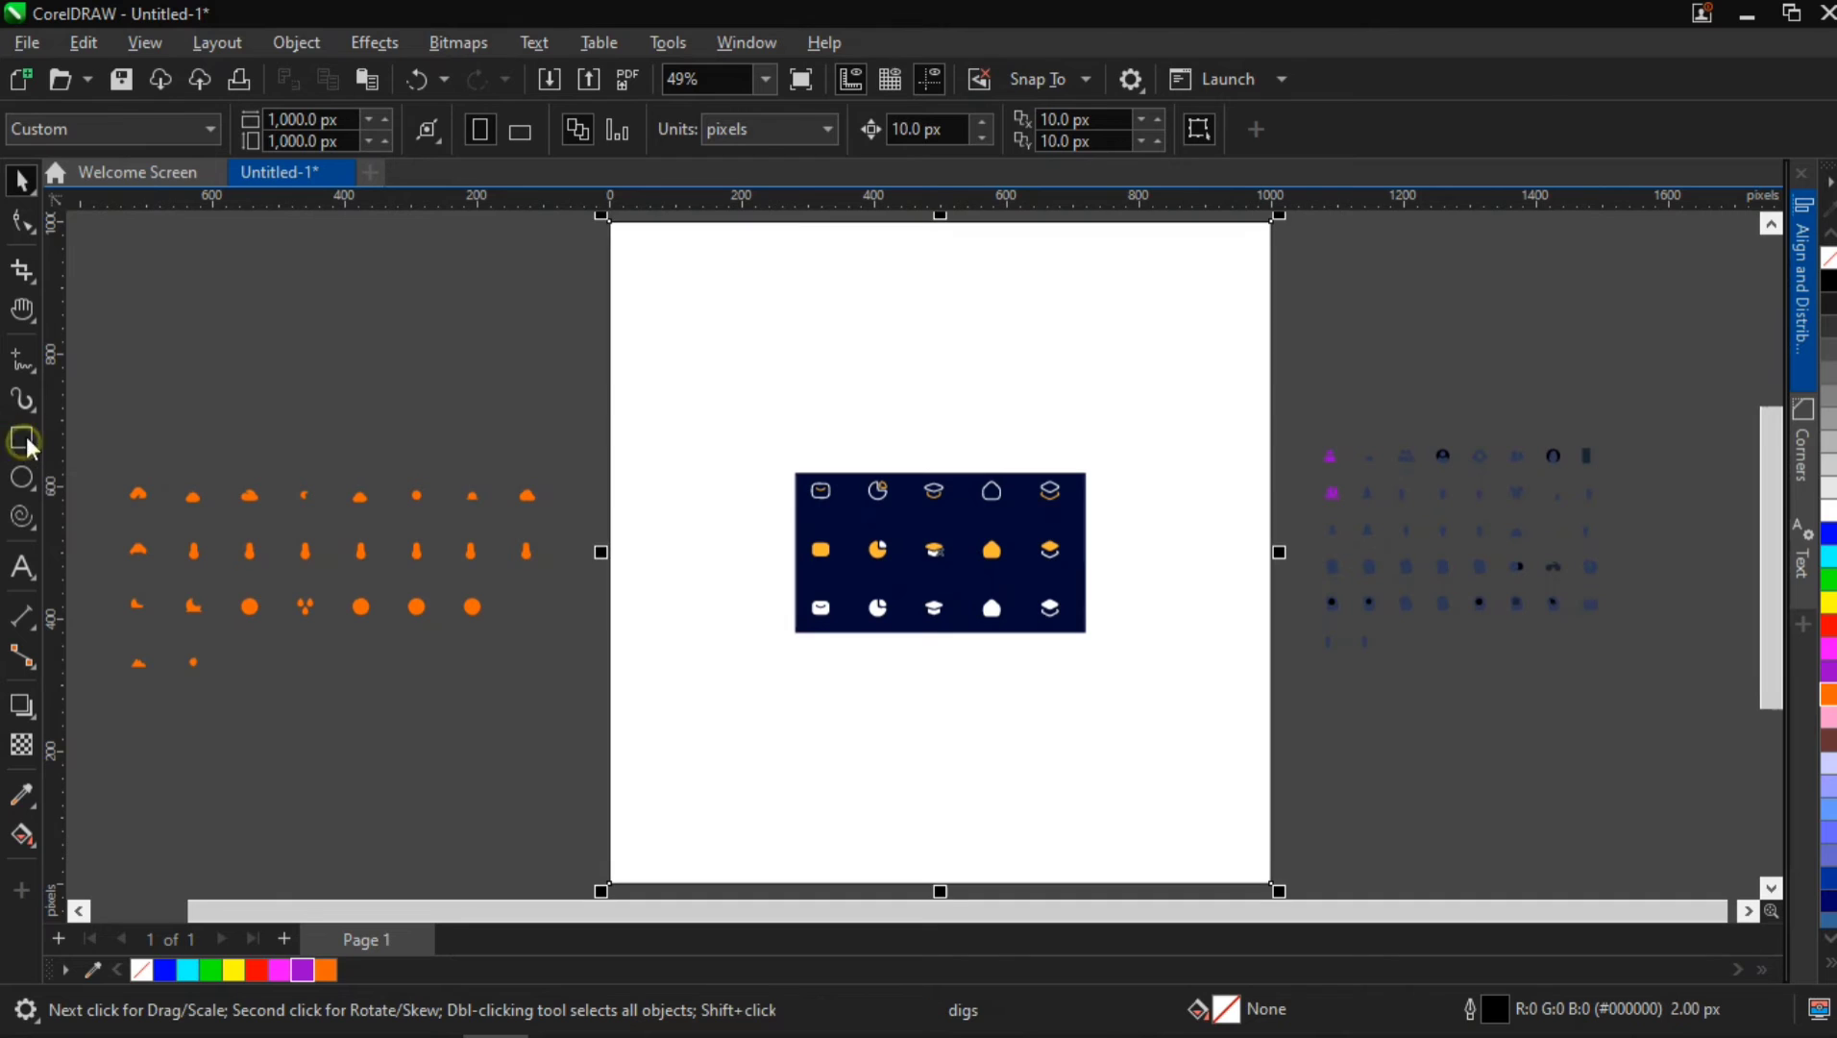
click(1829, 671)
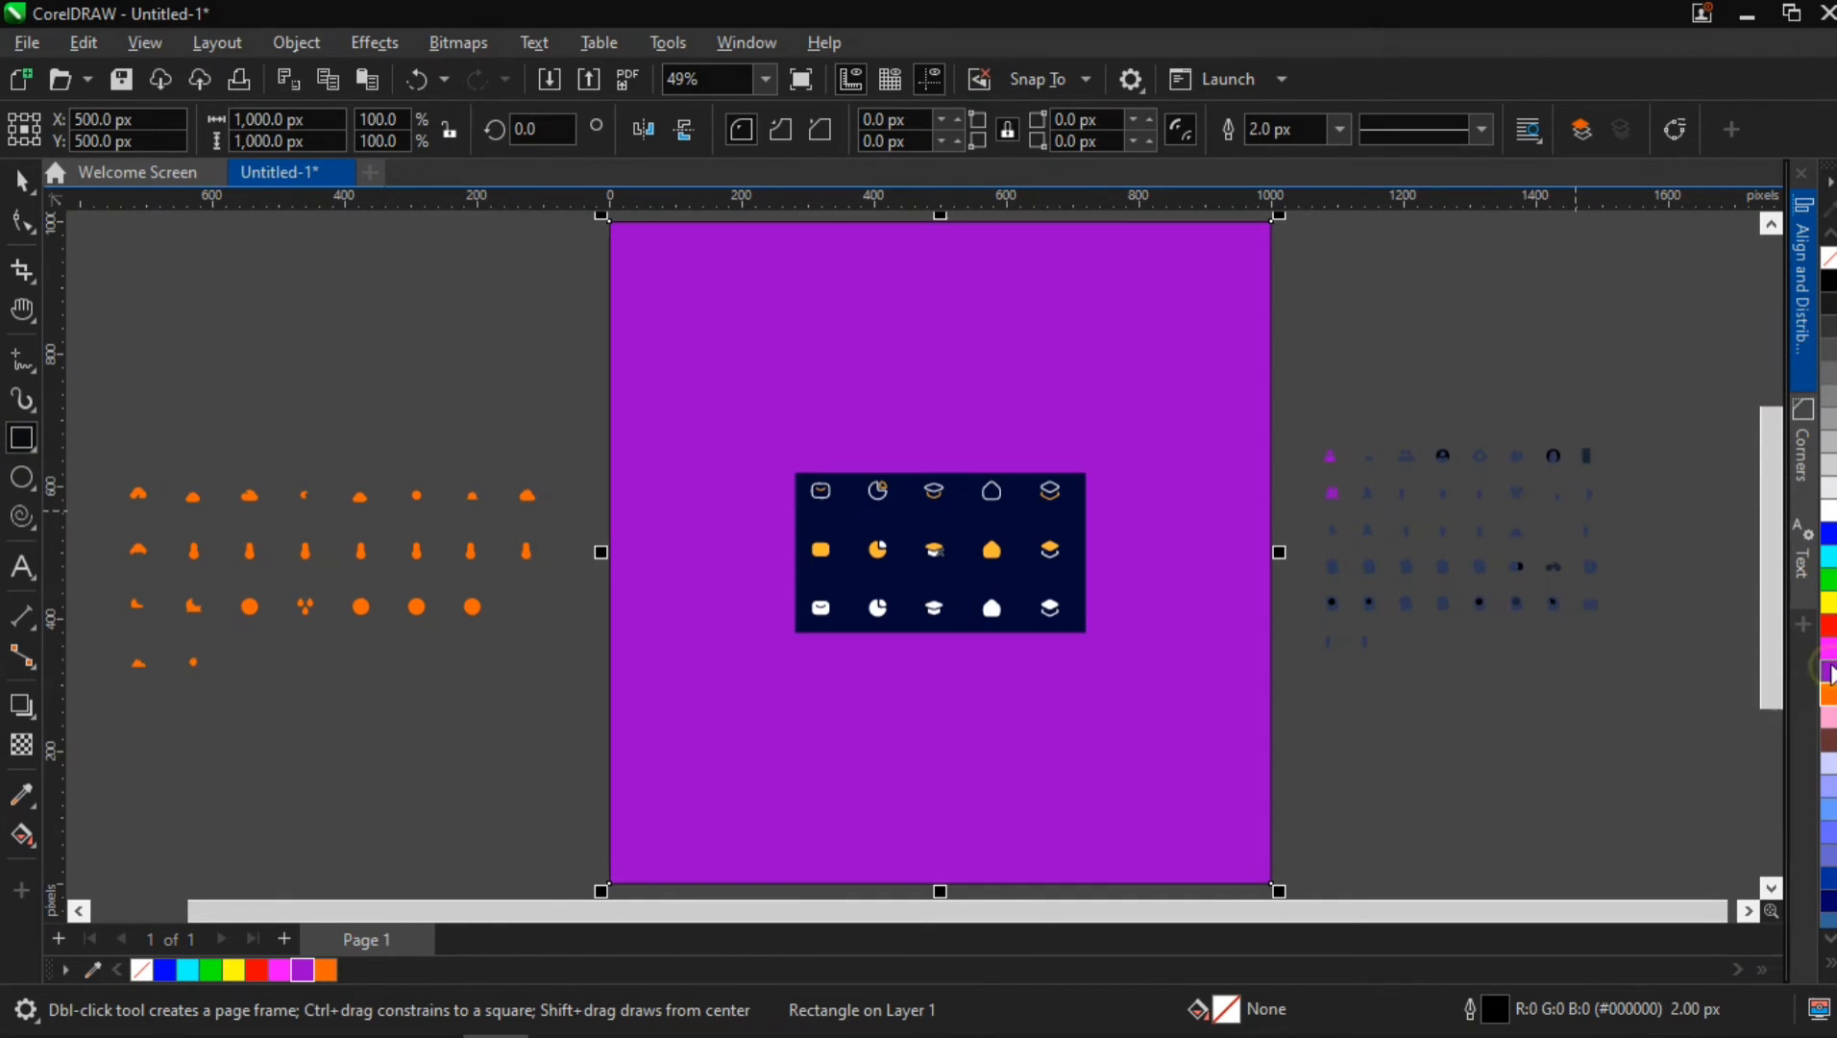
right_click(141, 972)
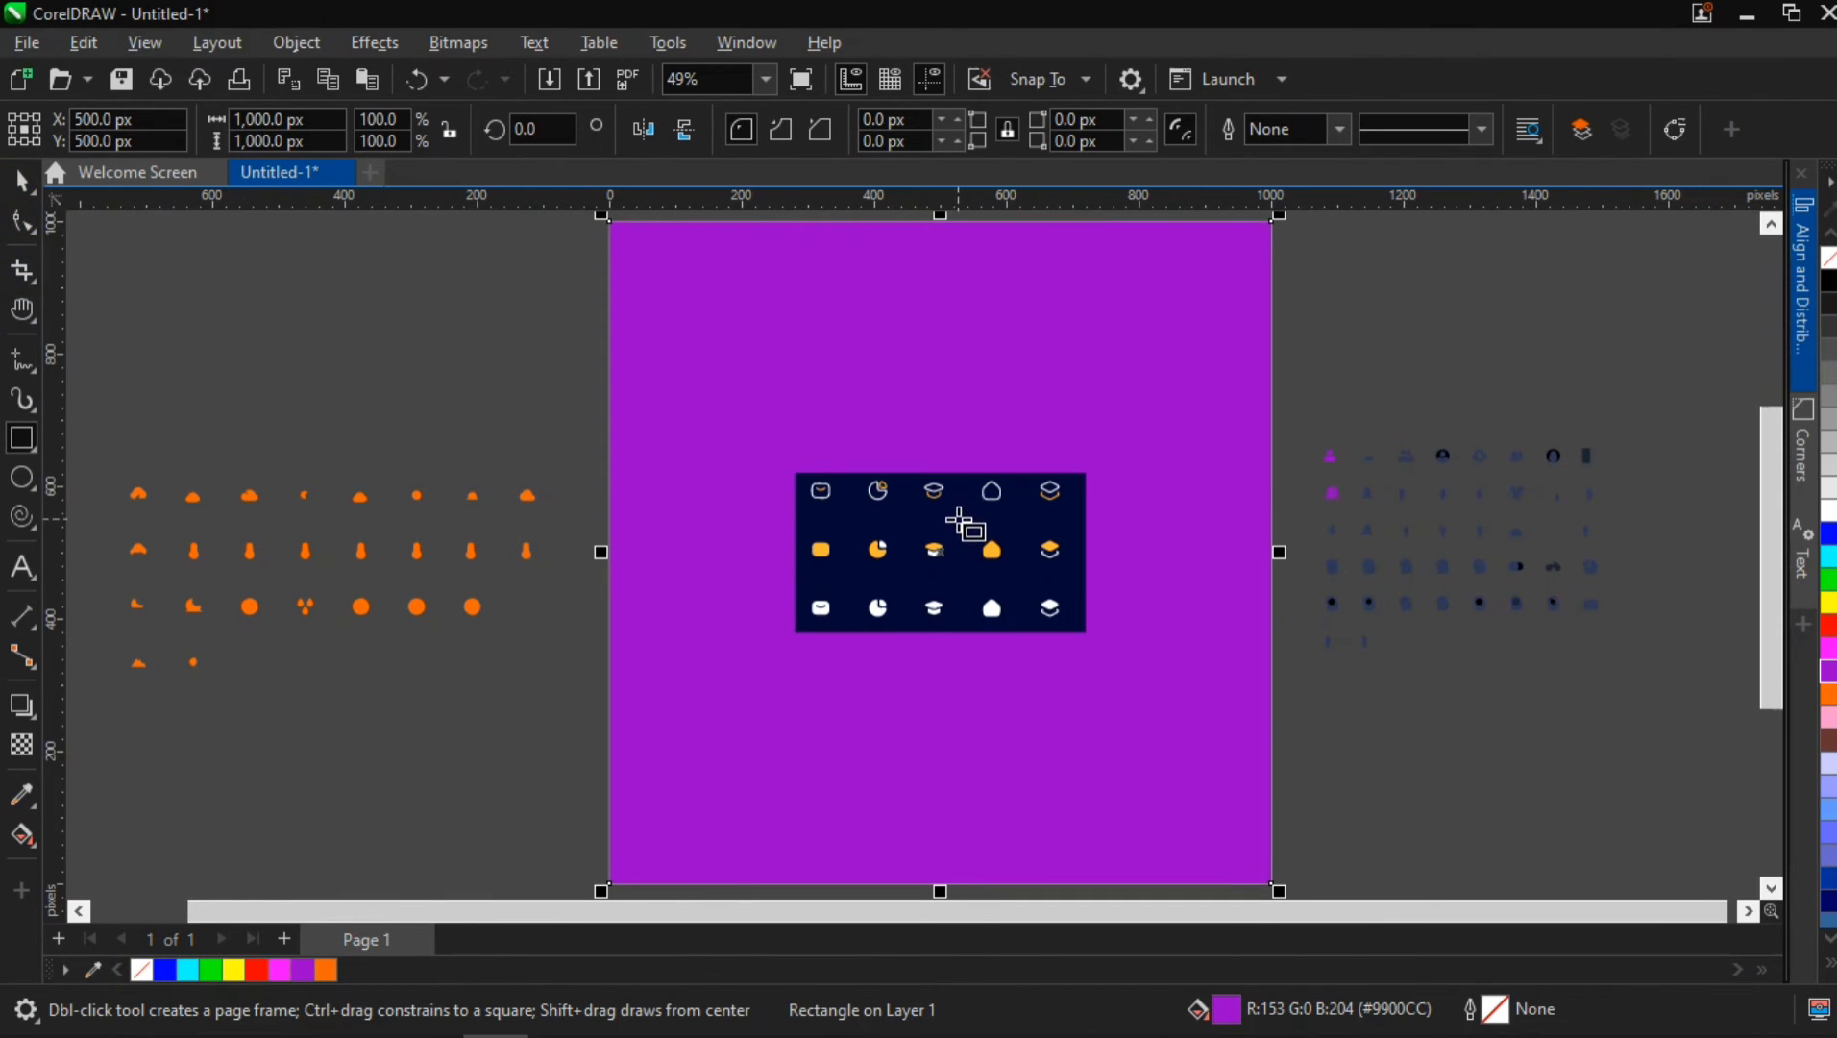
Select the dark navy background shape behind the traced icons and delete it.
scroll(961, 522, up, 2)
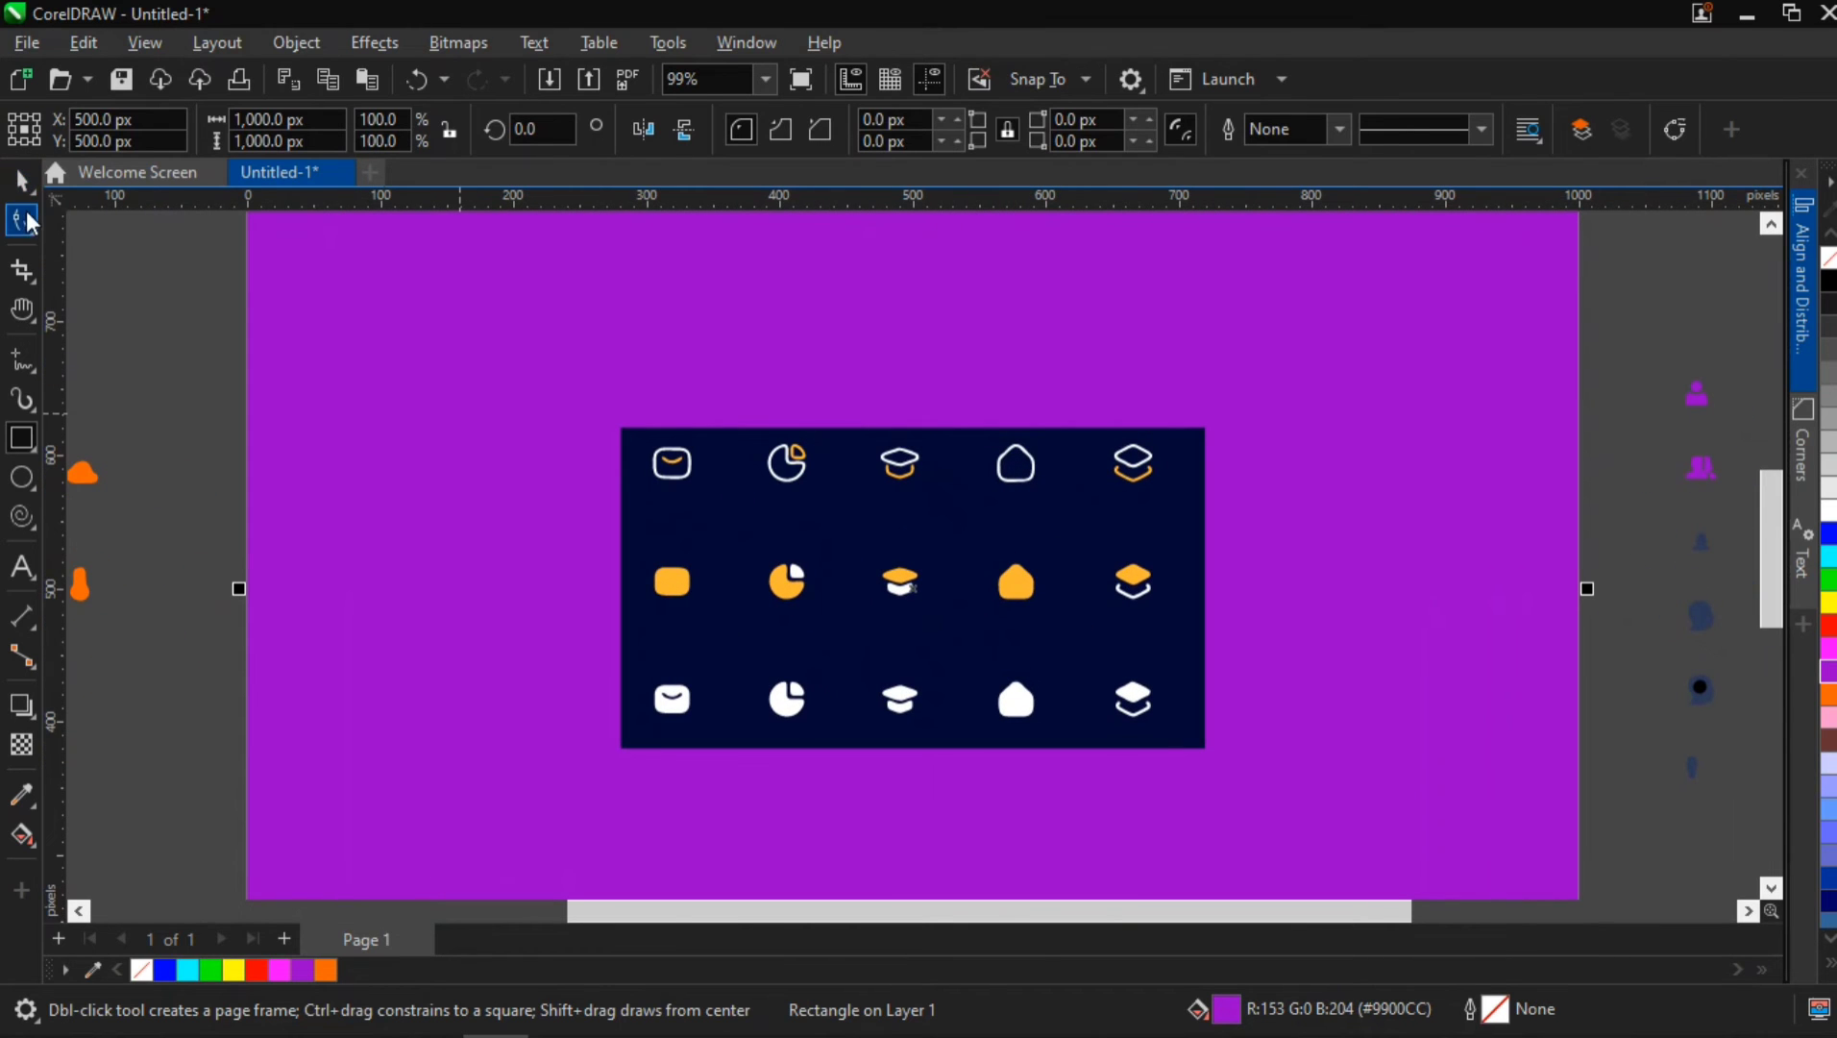
click(21, 179)
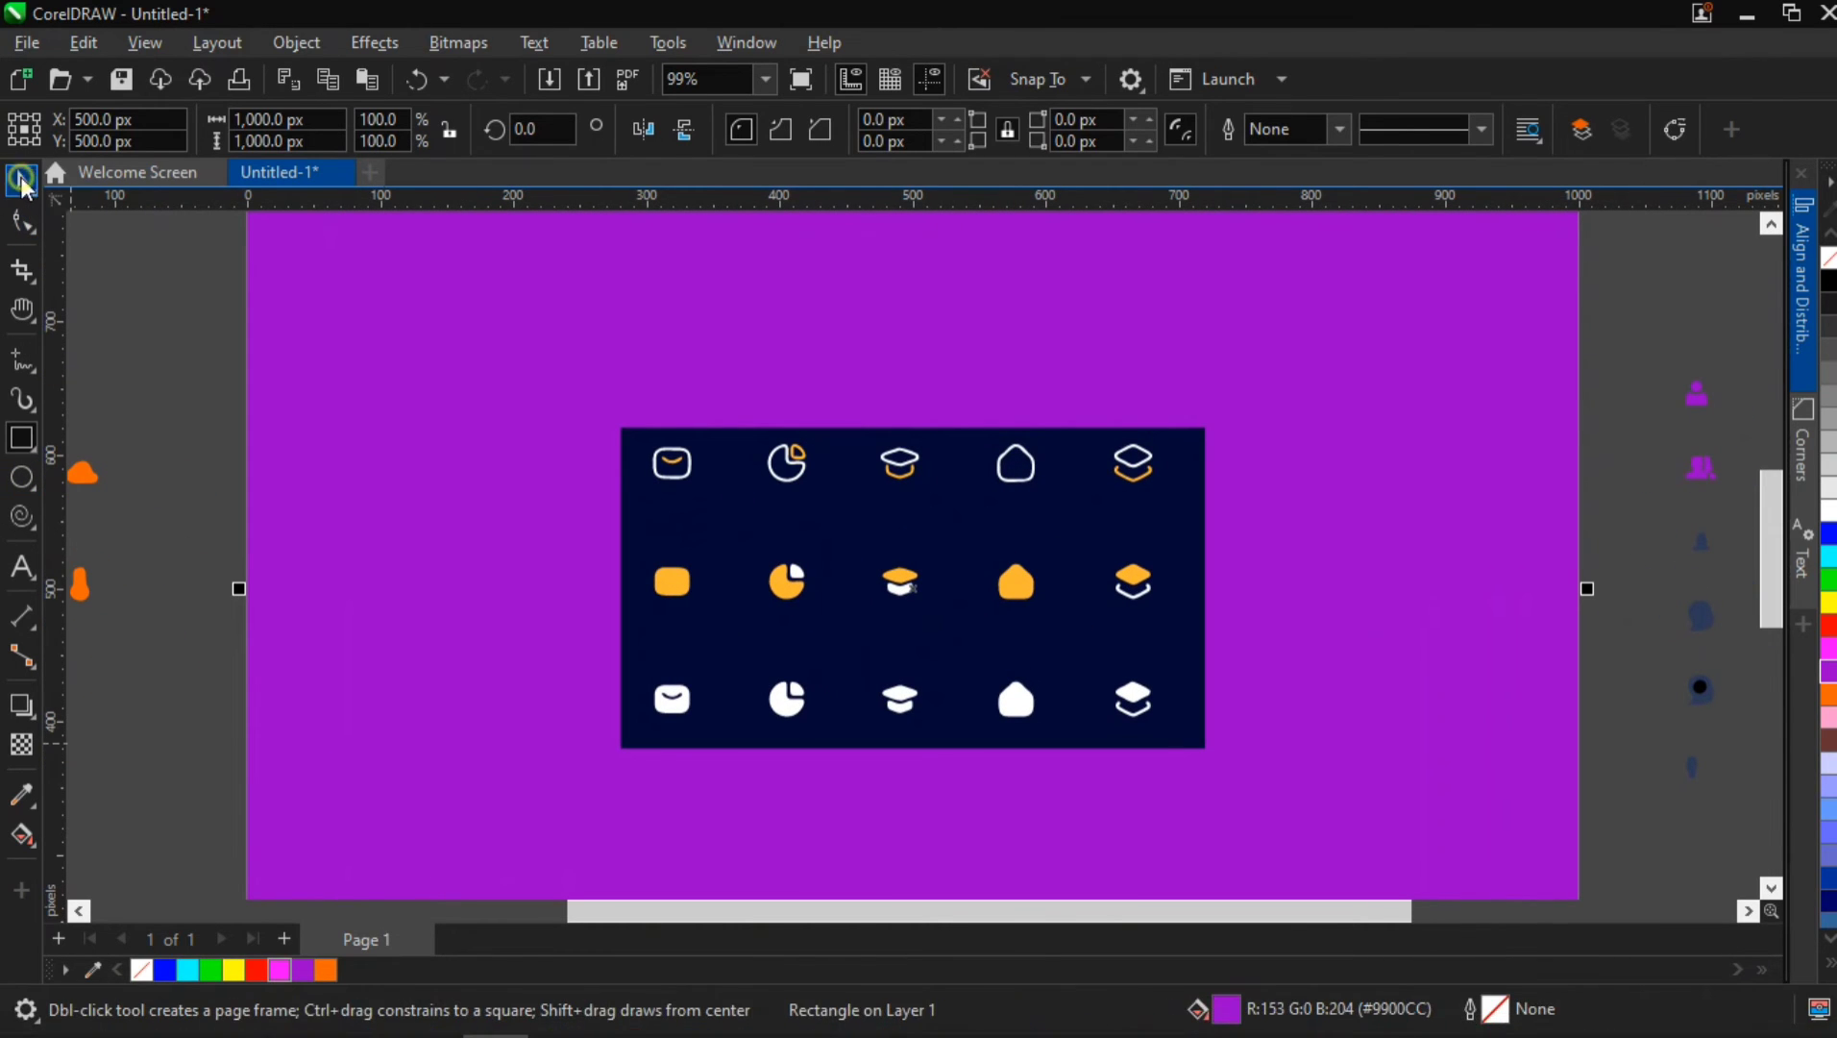
click(903, 562)
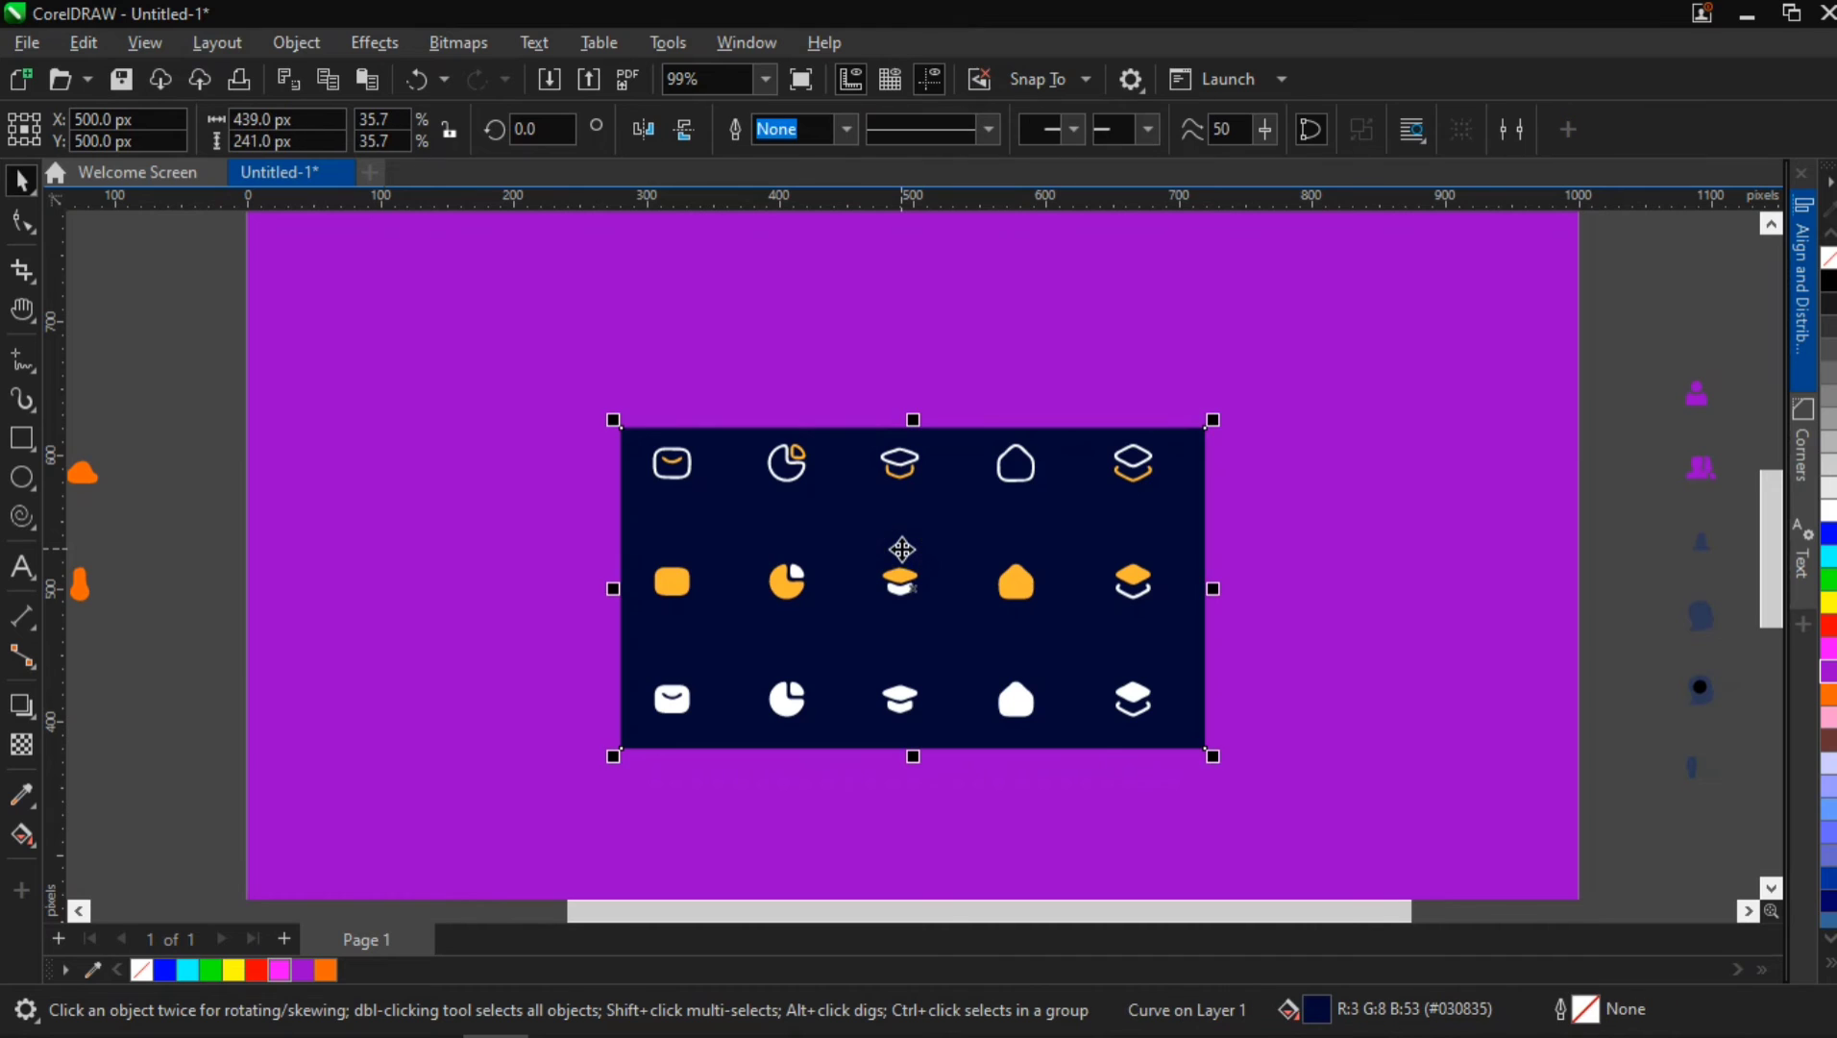
key(Delete)
Select all the traced icons and enlarge them about their centre to roughly 683 by 373 px.
scroll(721, 489, up, 3)
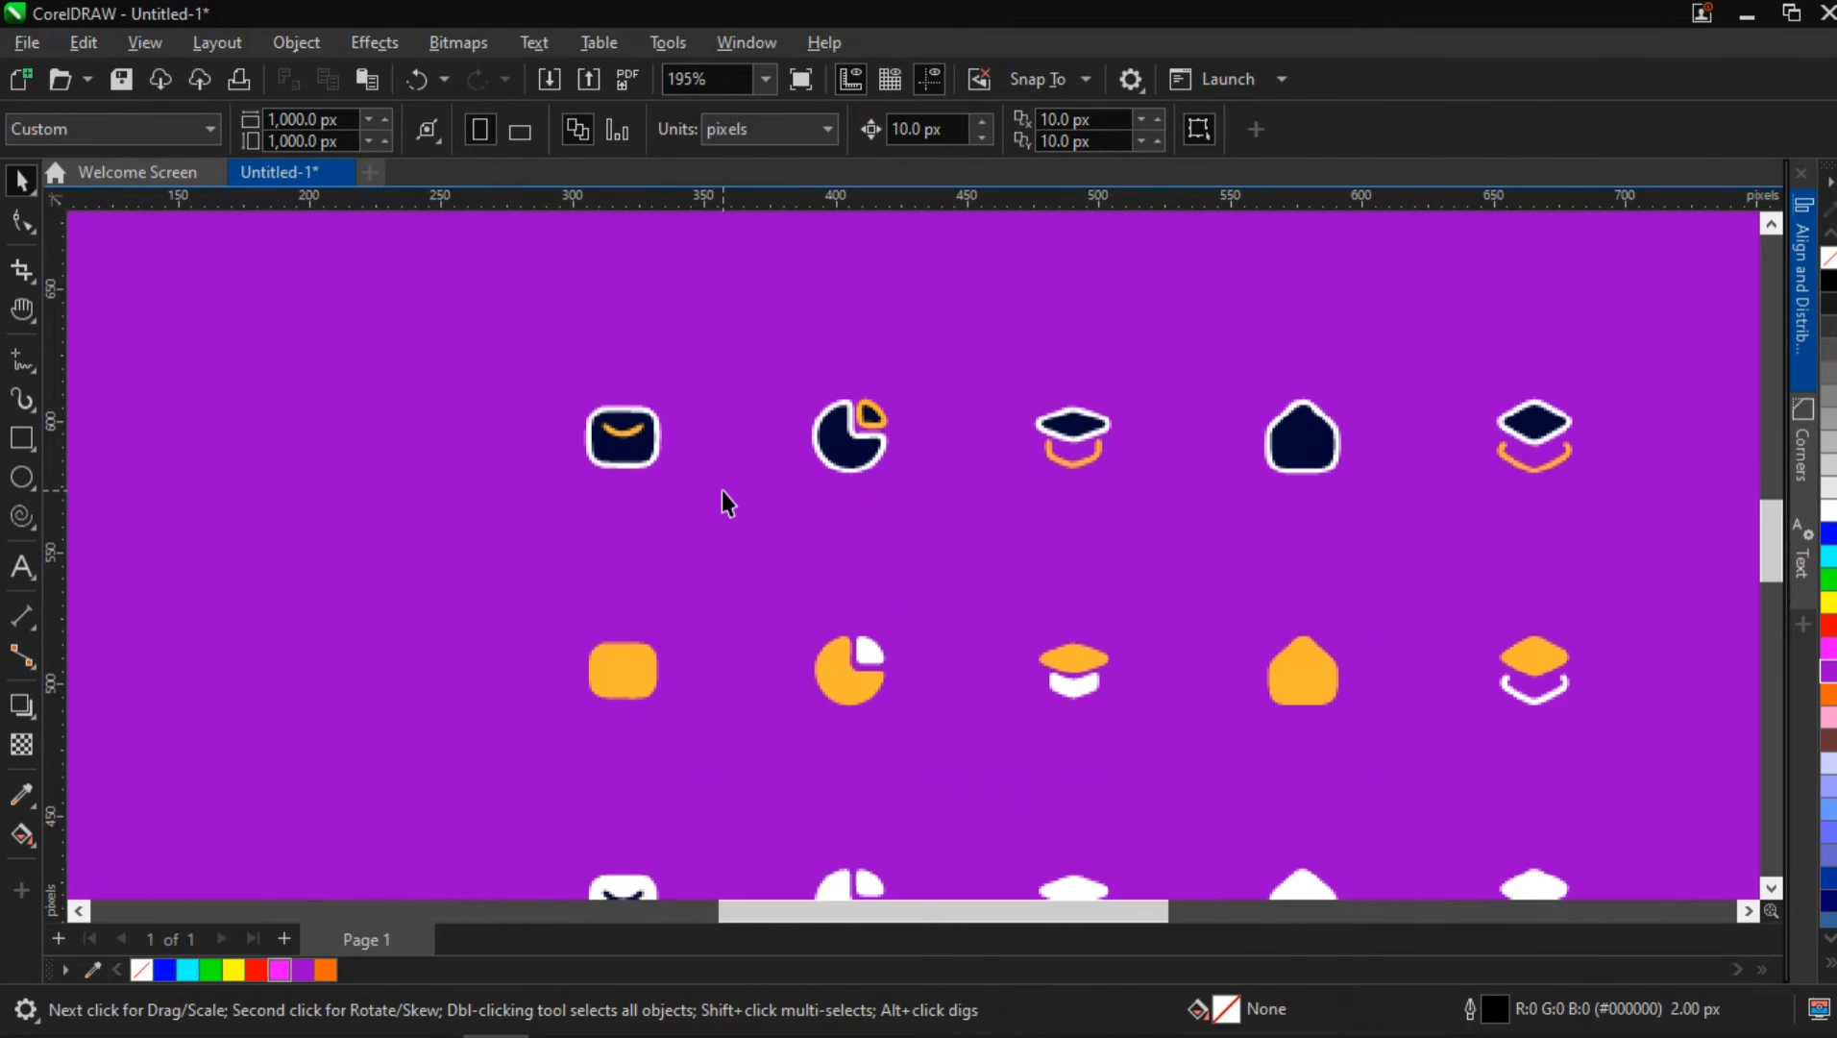
scroll(721, 489, down, 3)
drag(152, 363, 1376, 879)
scroll(1378, 672, down, 3)
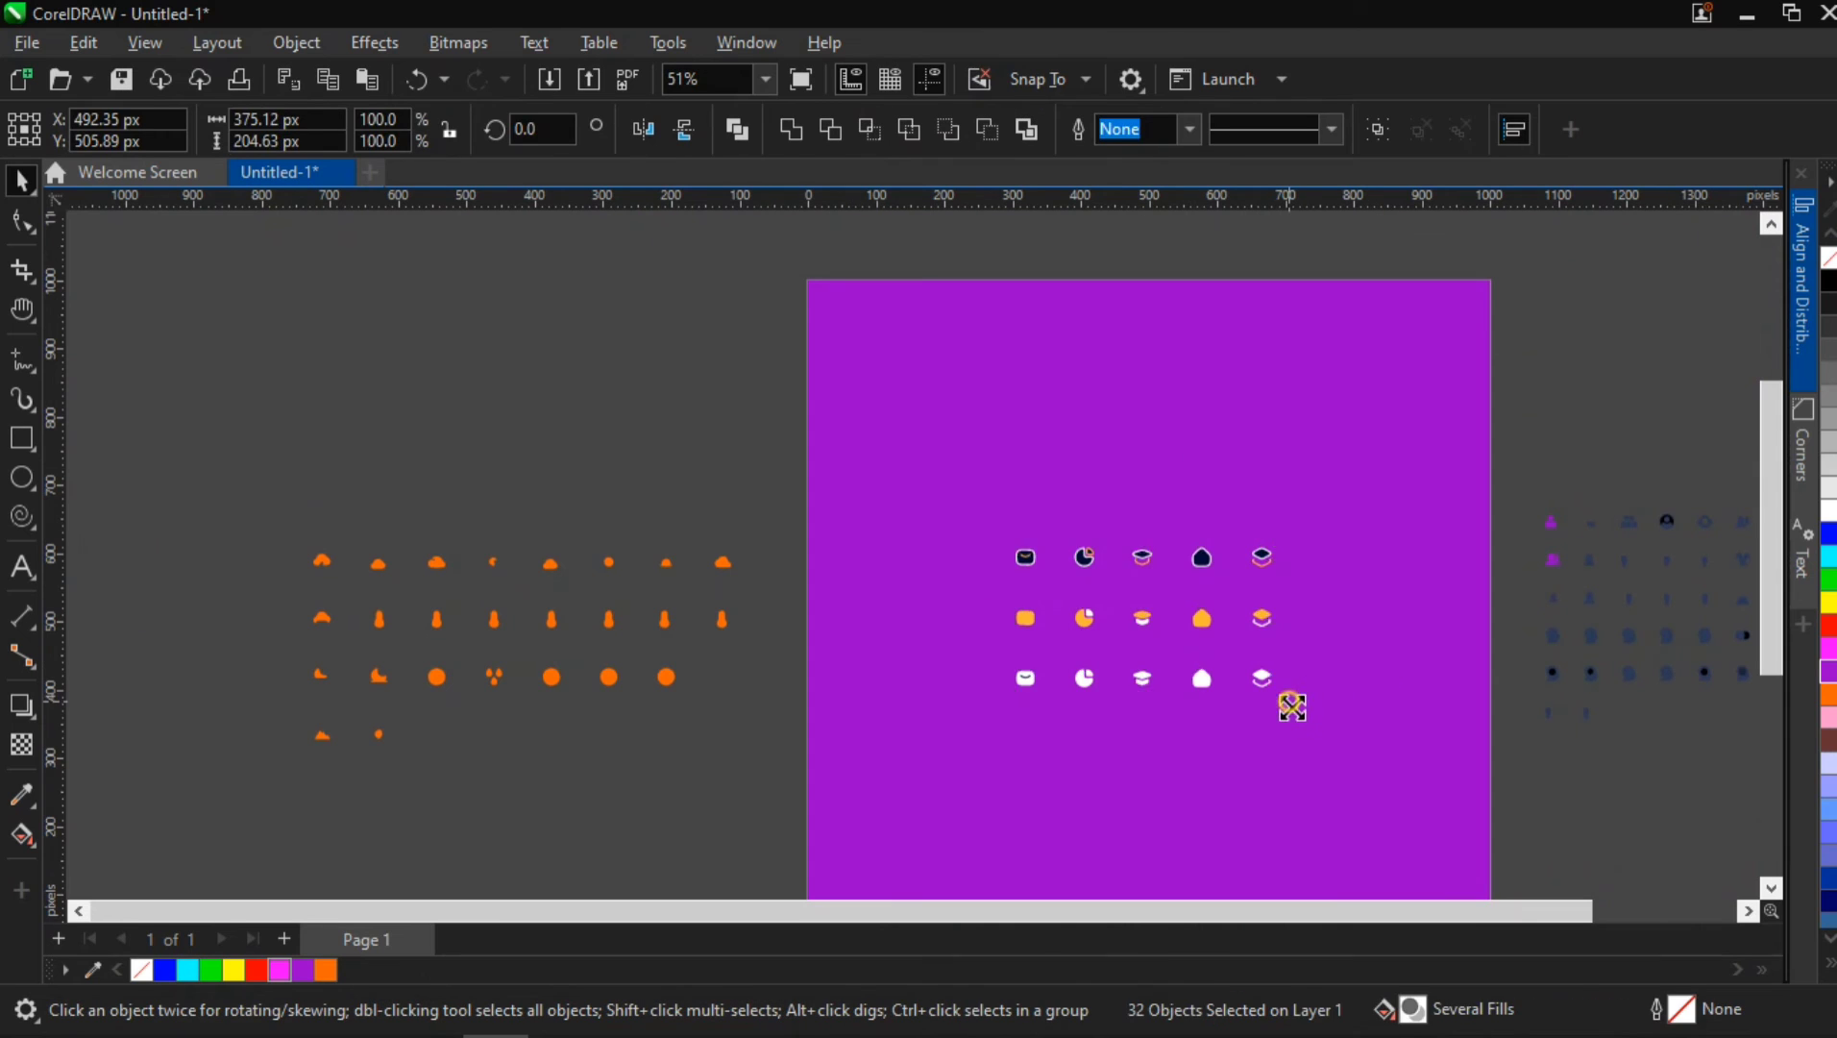
drag(1281, 695, 1392, 774)
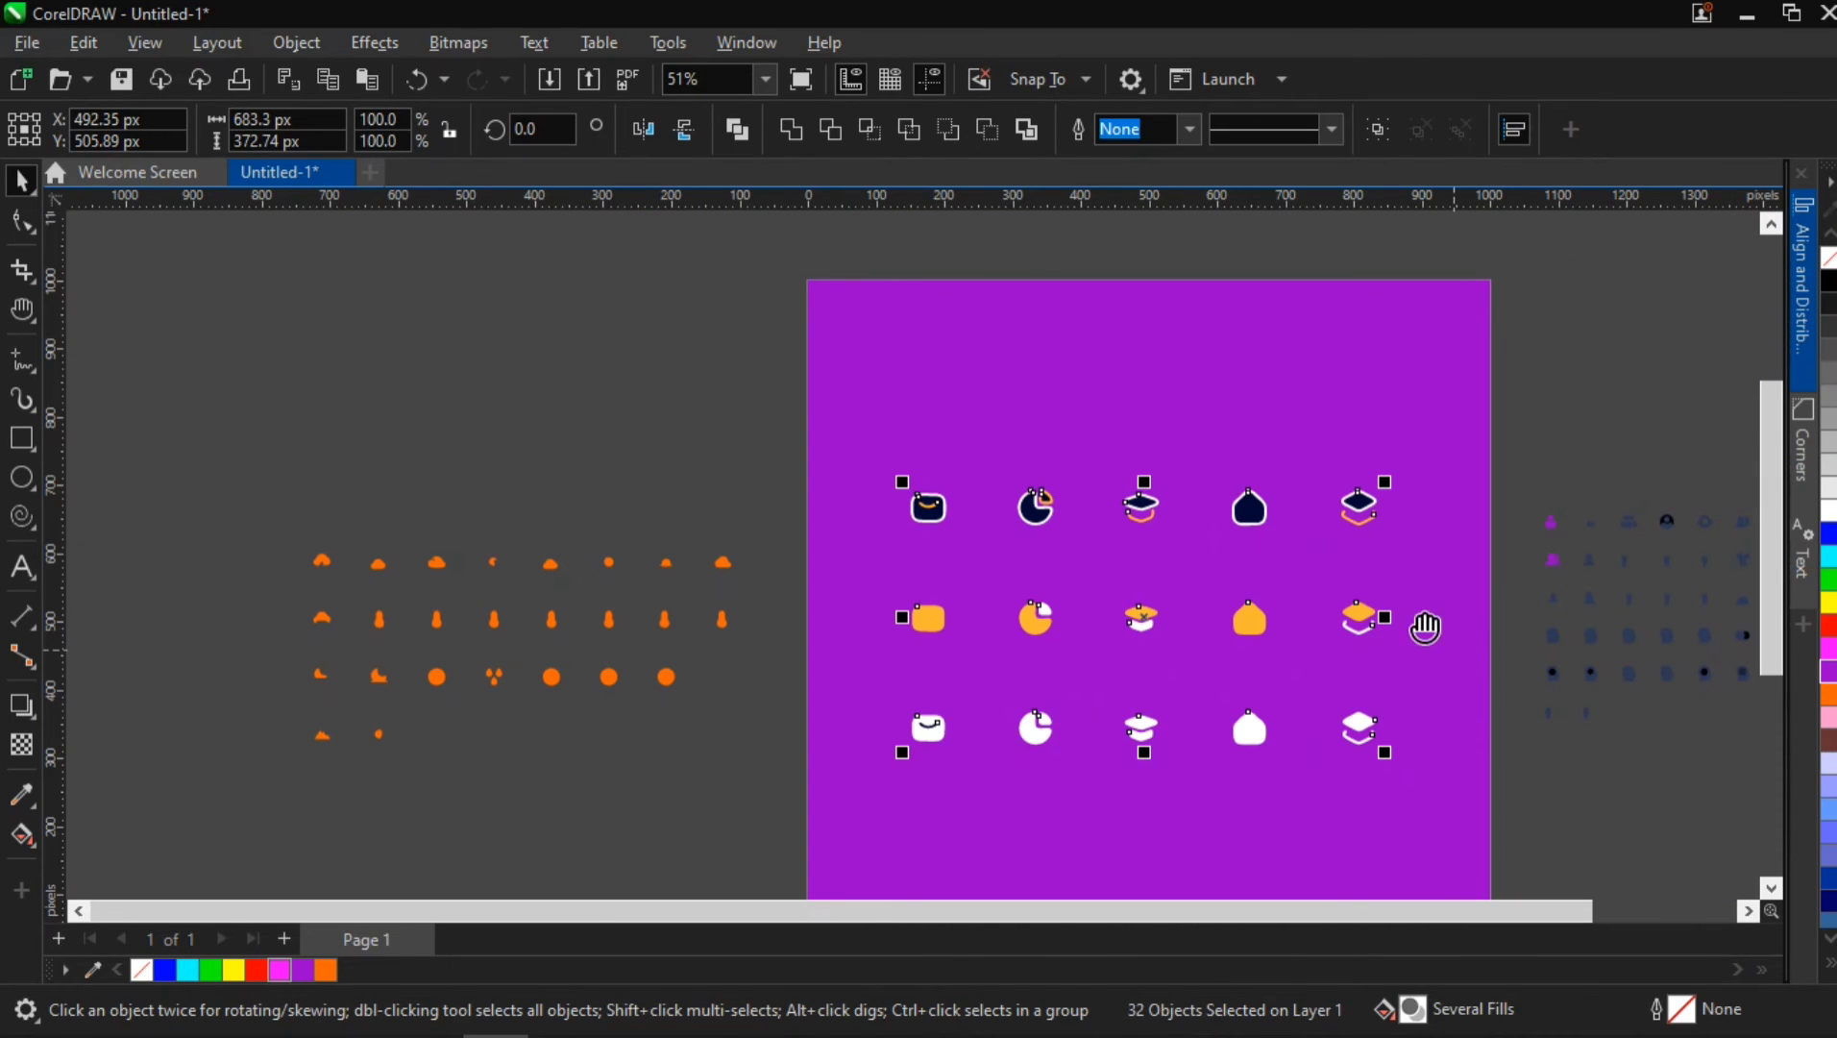
drag(1424, 626, 1211, 582)
scroll(1212, 582, up, 1)
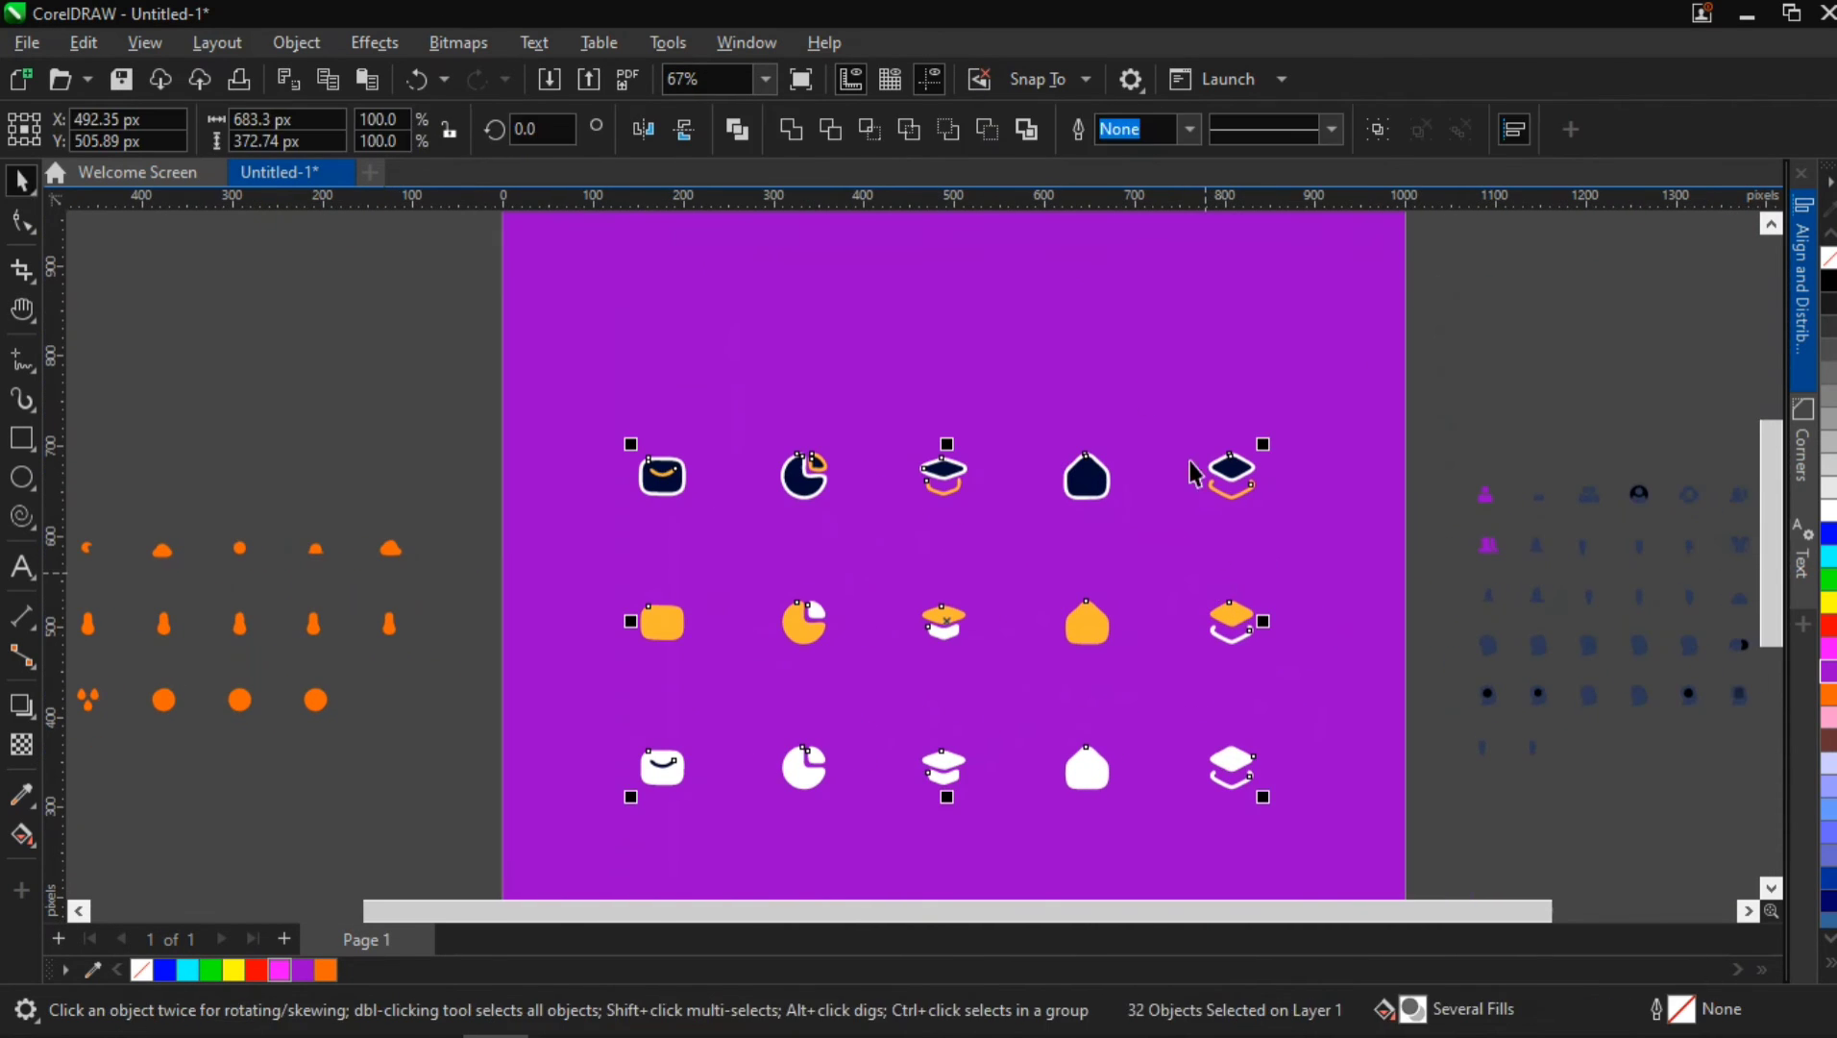
Change the fill of the page-sized background rectangle to dark brown (#663333).
click(1107, 345)
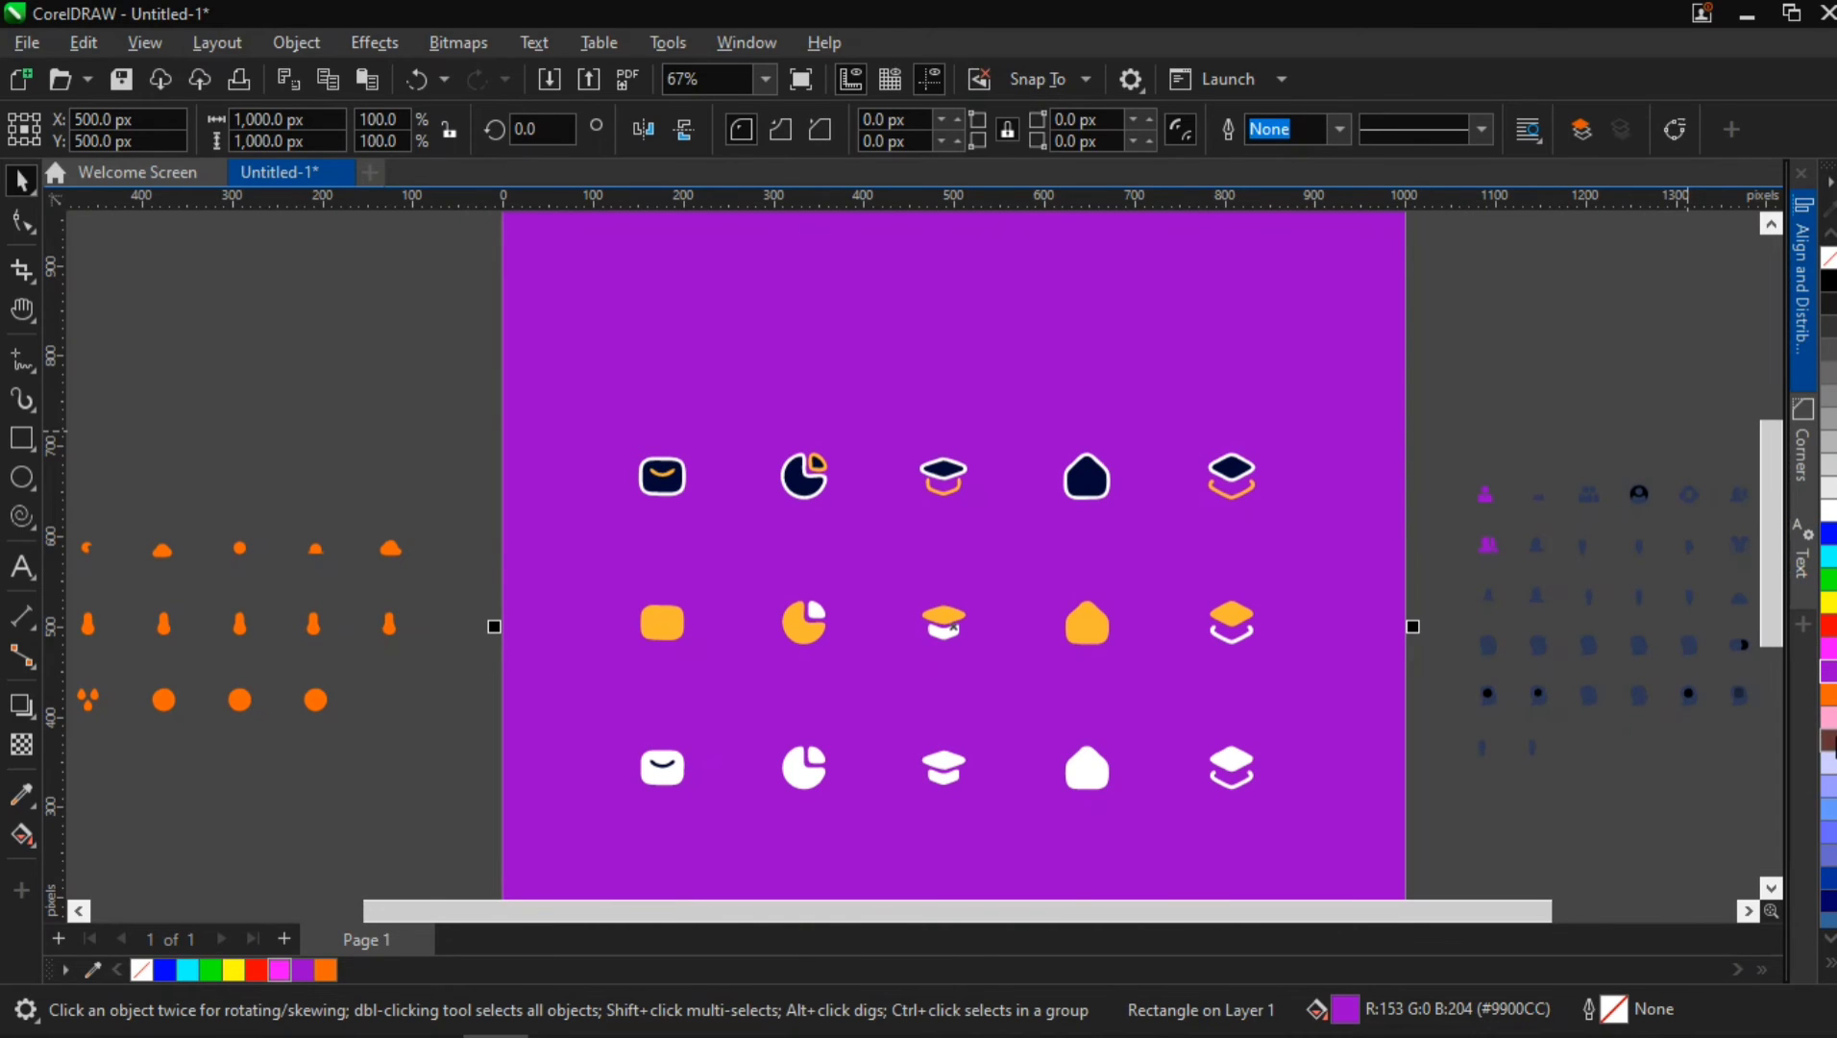
click(1831, 742)
scroll(658, 662, up, 2)
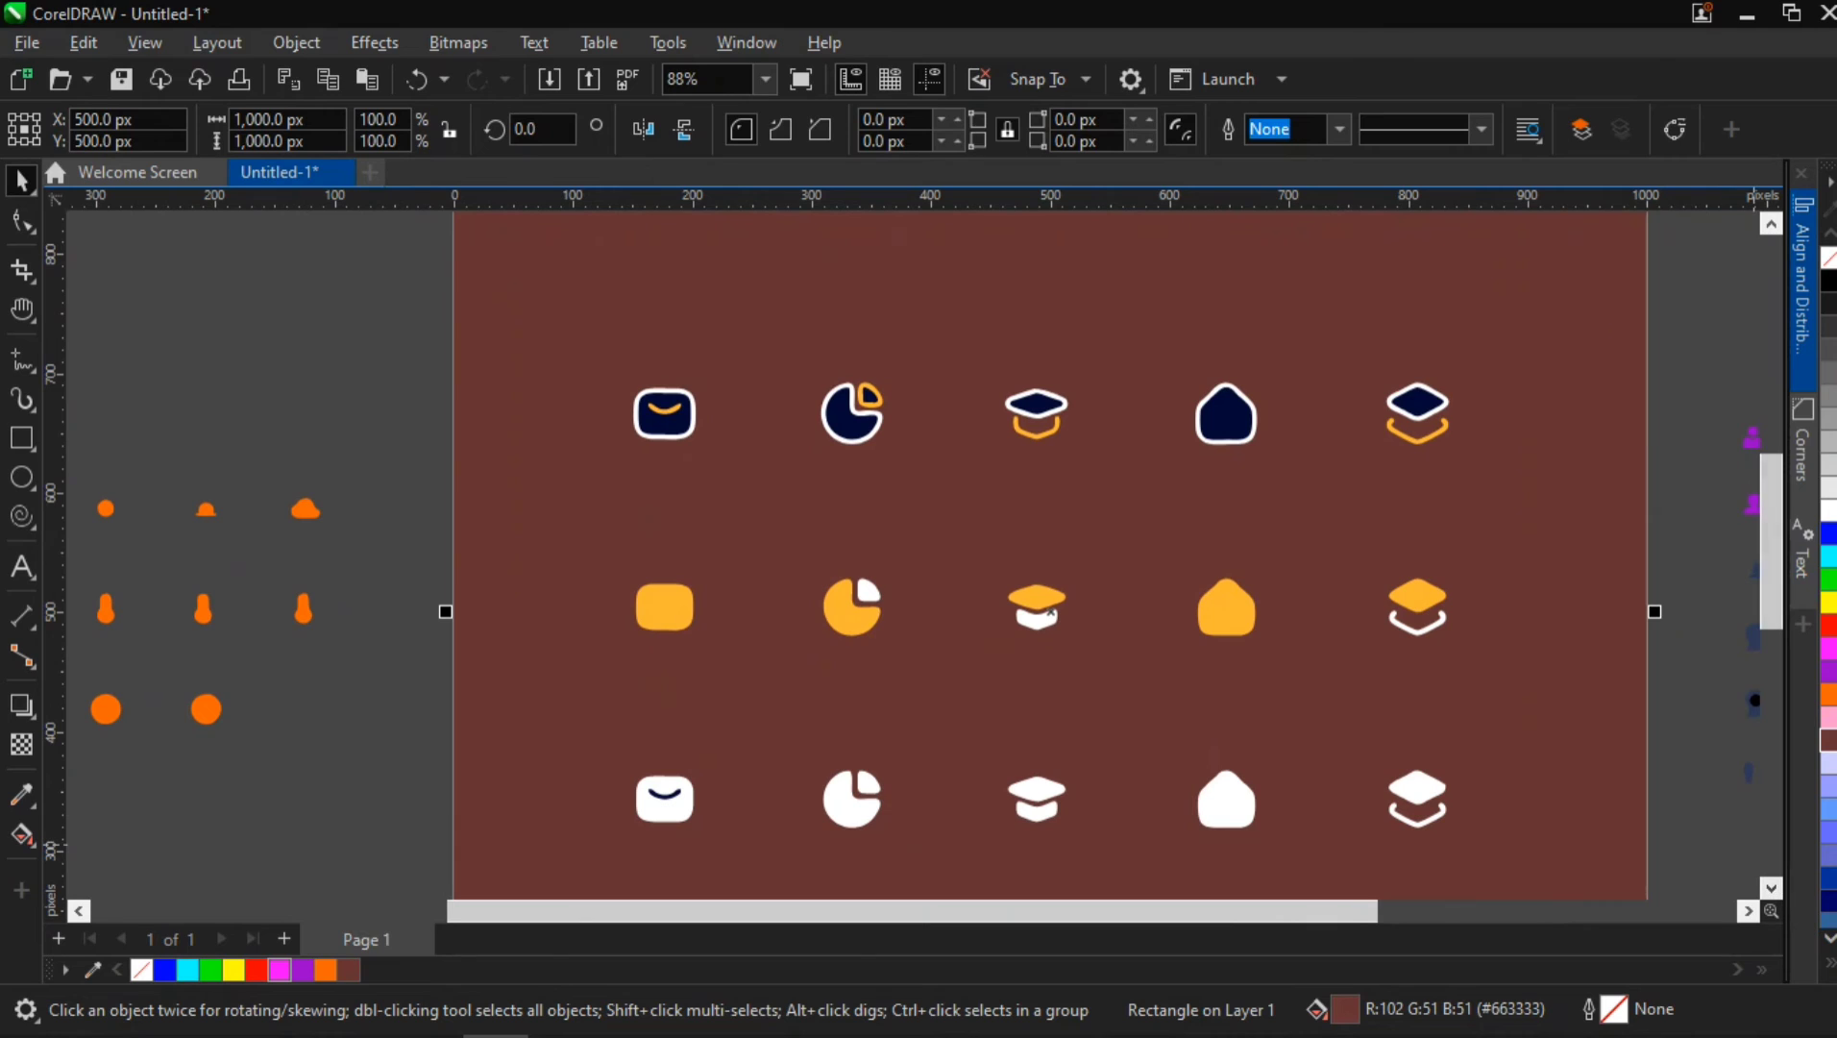
Change the fill of the page-sized background rectangle to dark green (#003333).
click(1830, 970)
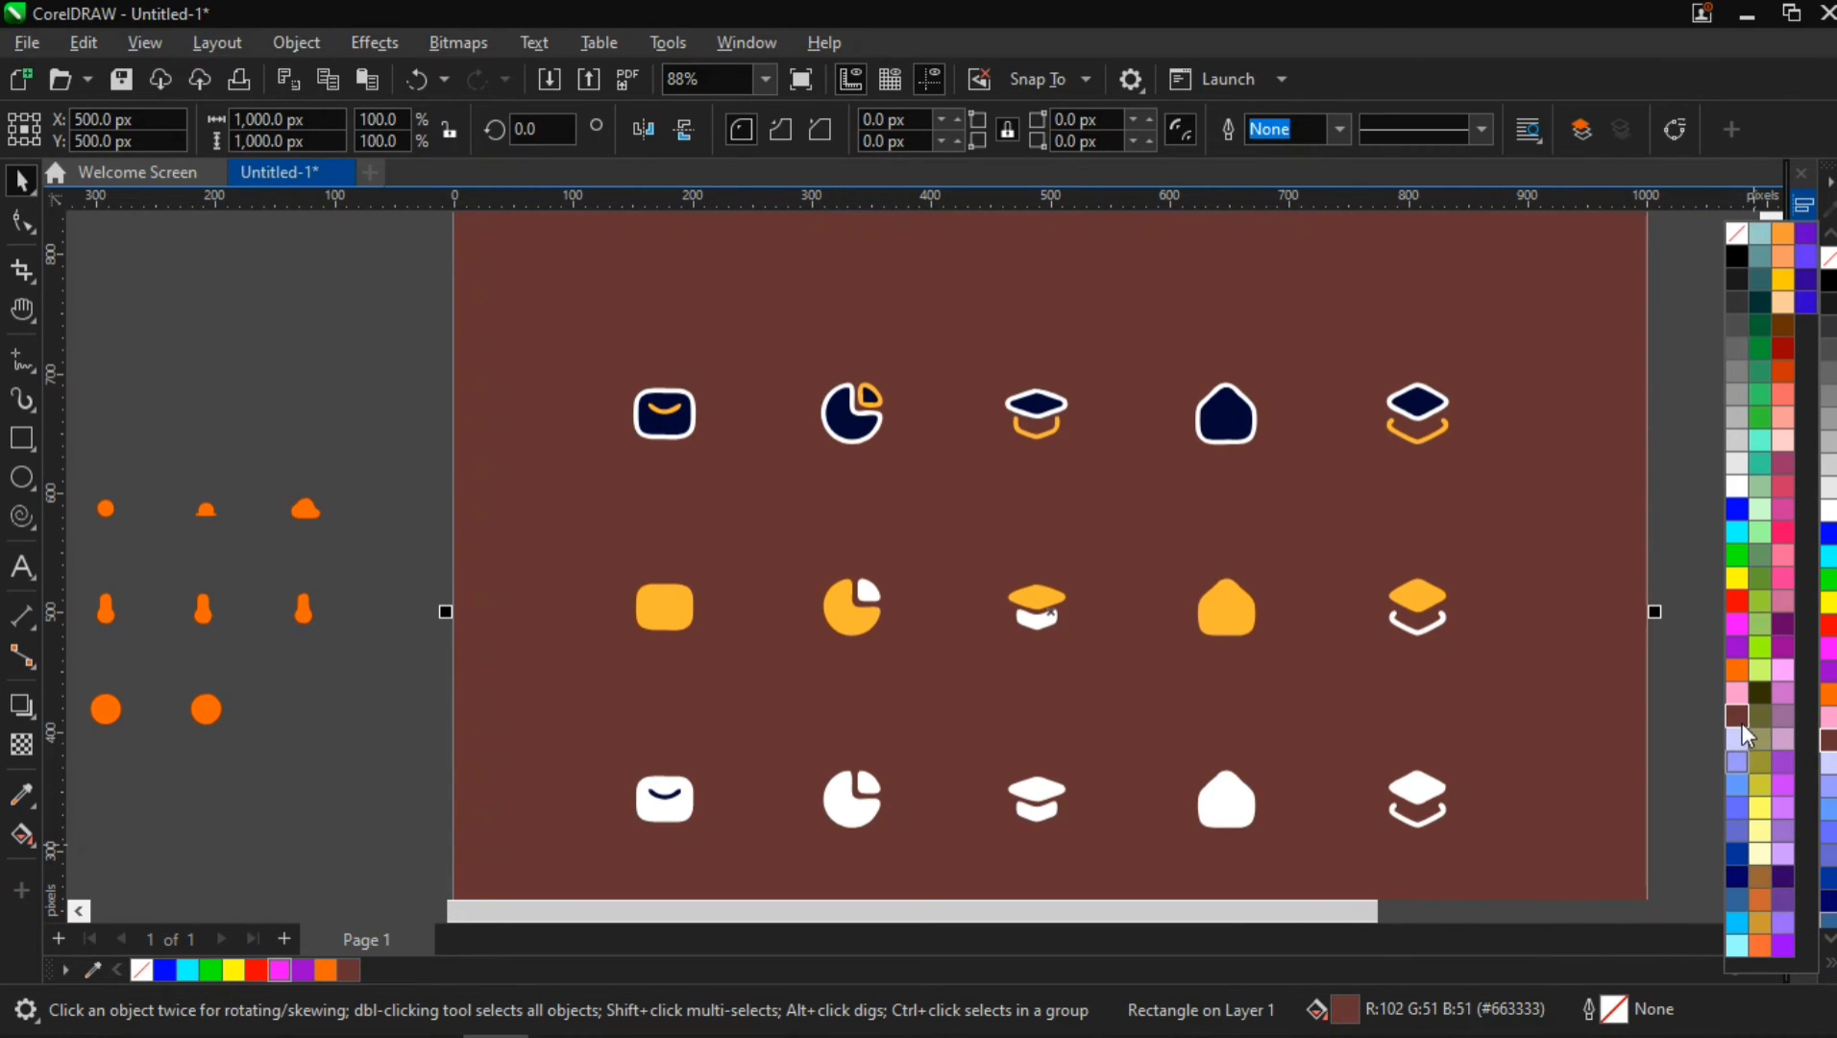
click(1759, 299)
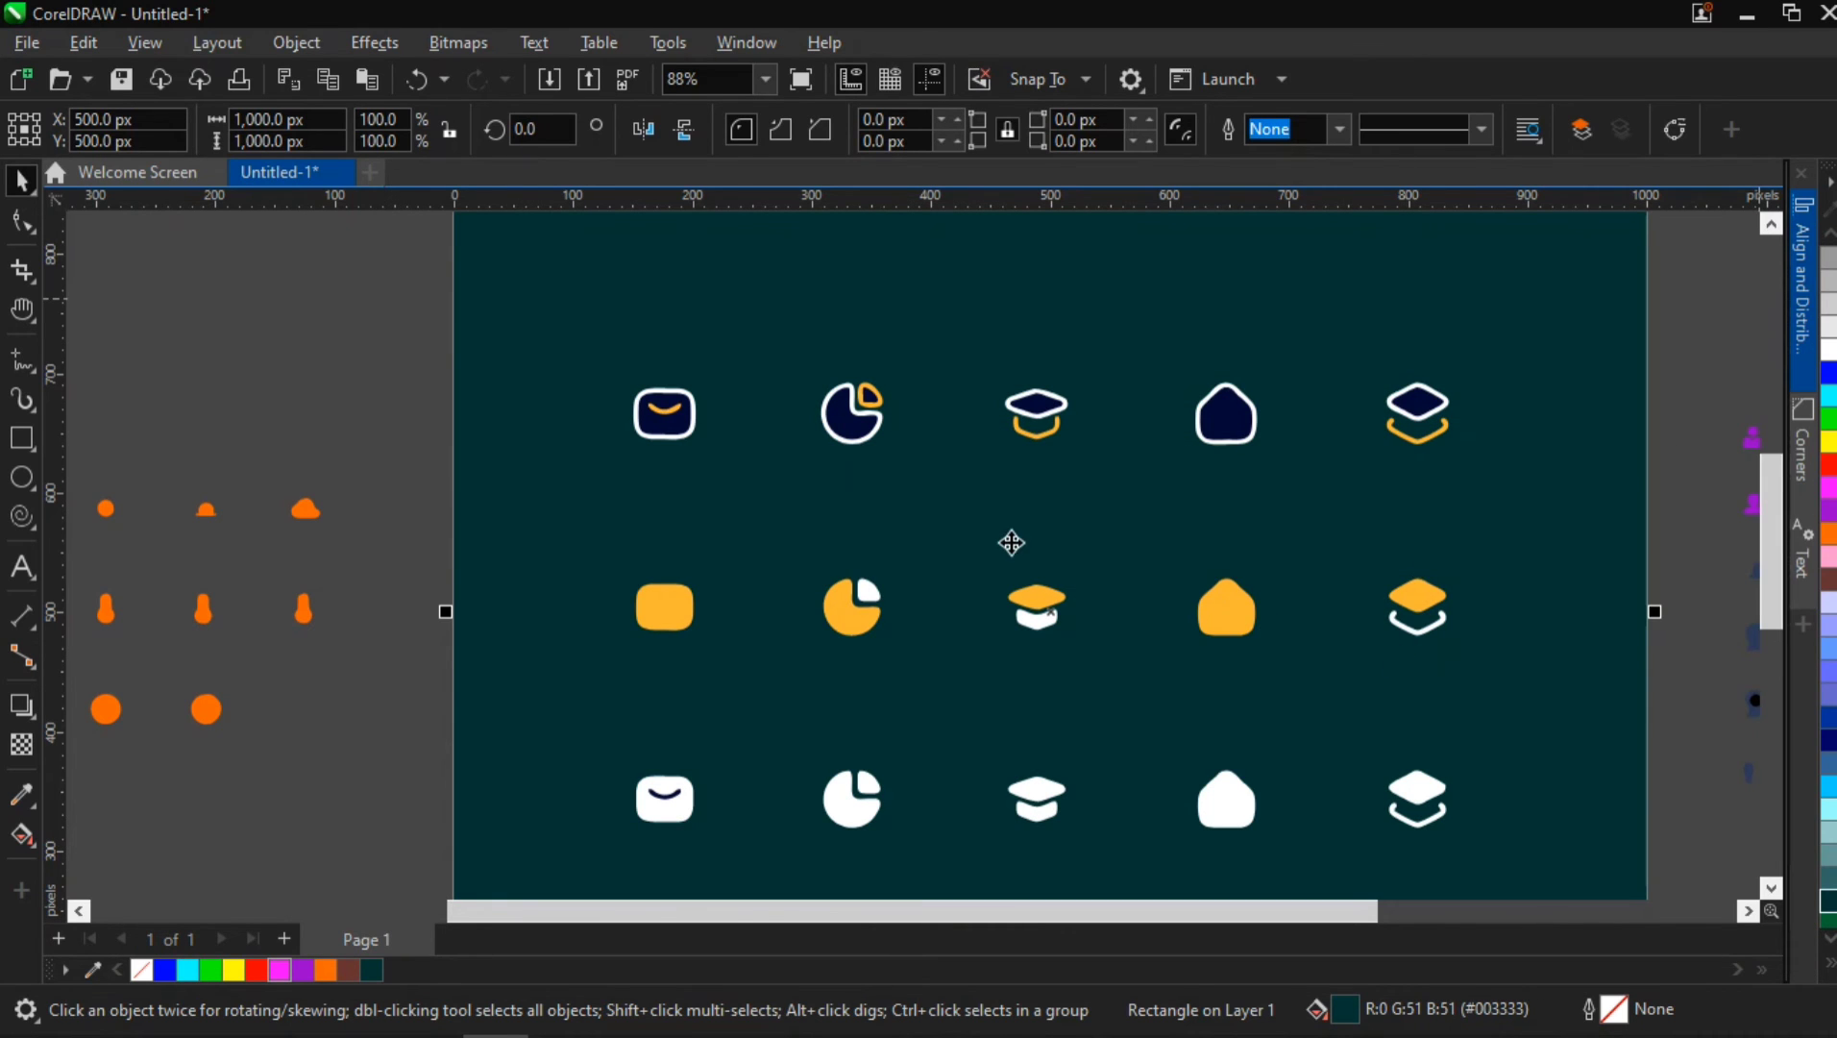
scroll(681, 517, up, 3)
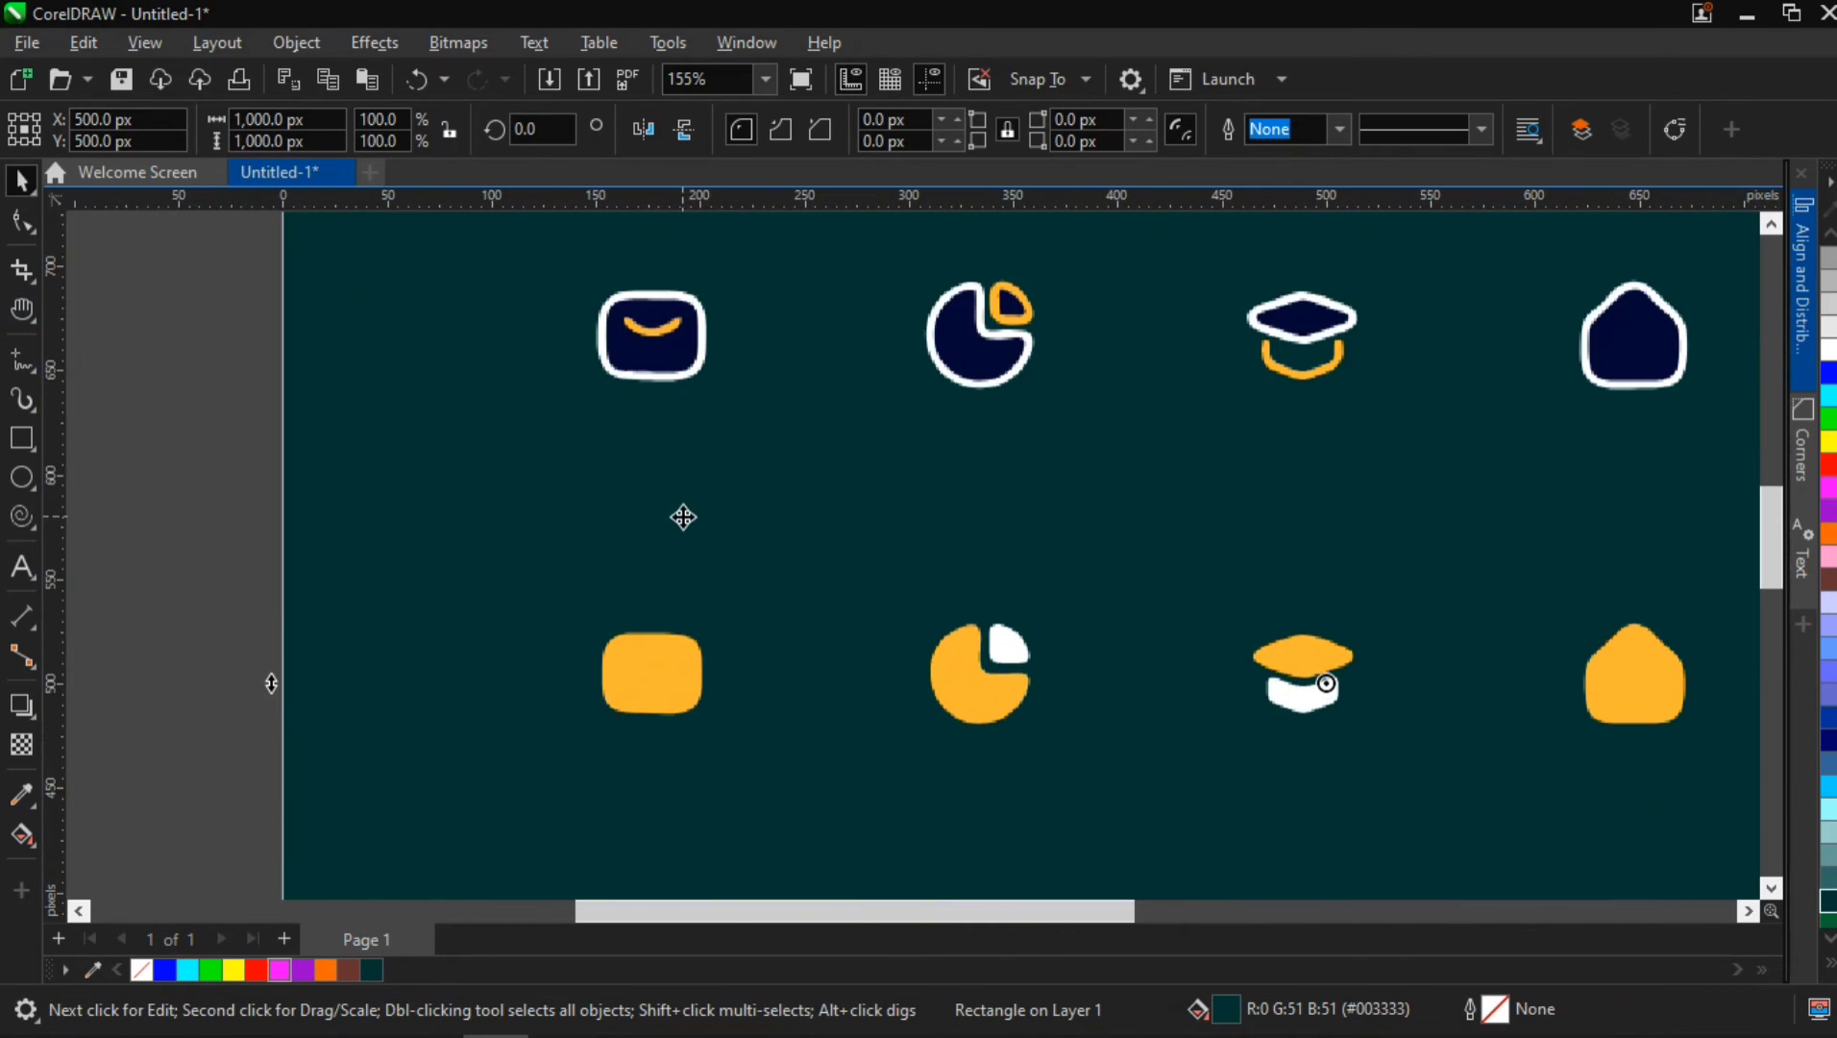
scroll(683, 517, down, 3)
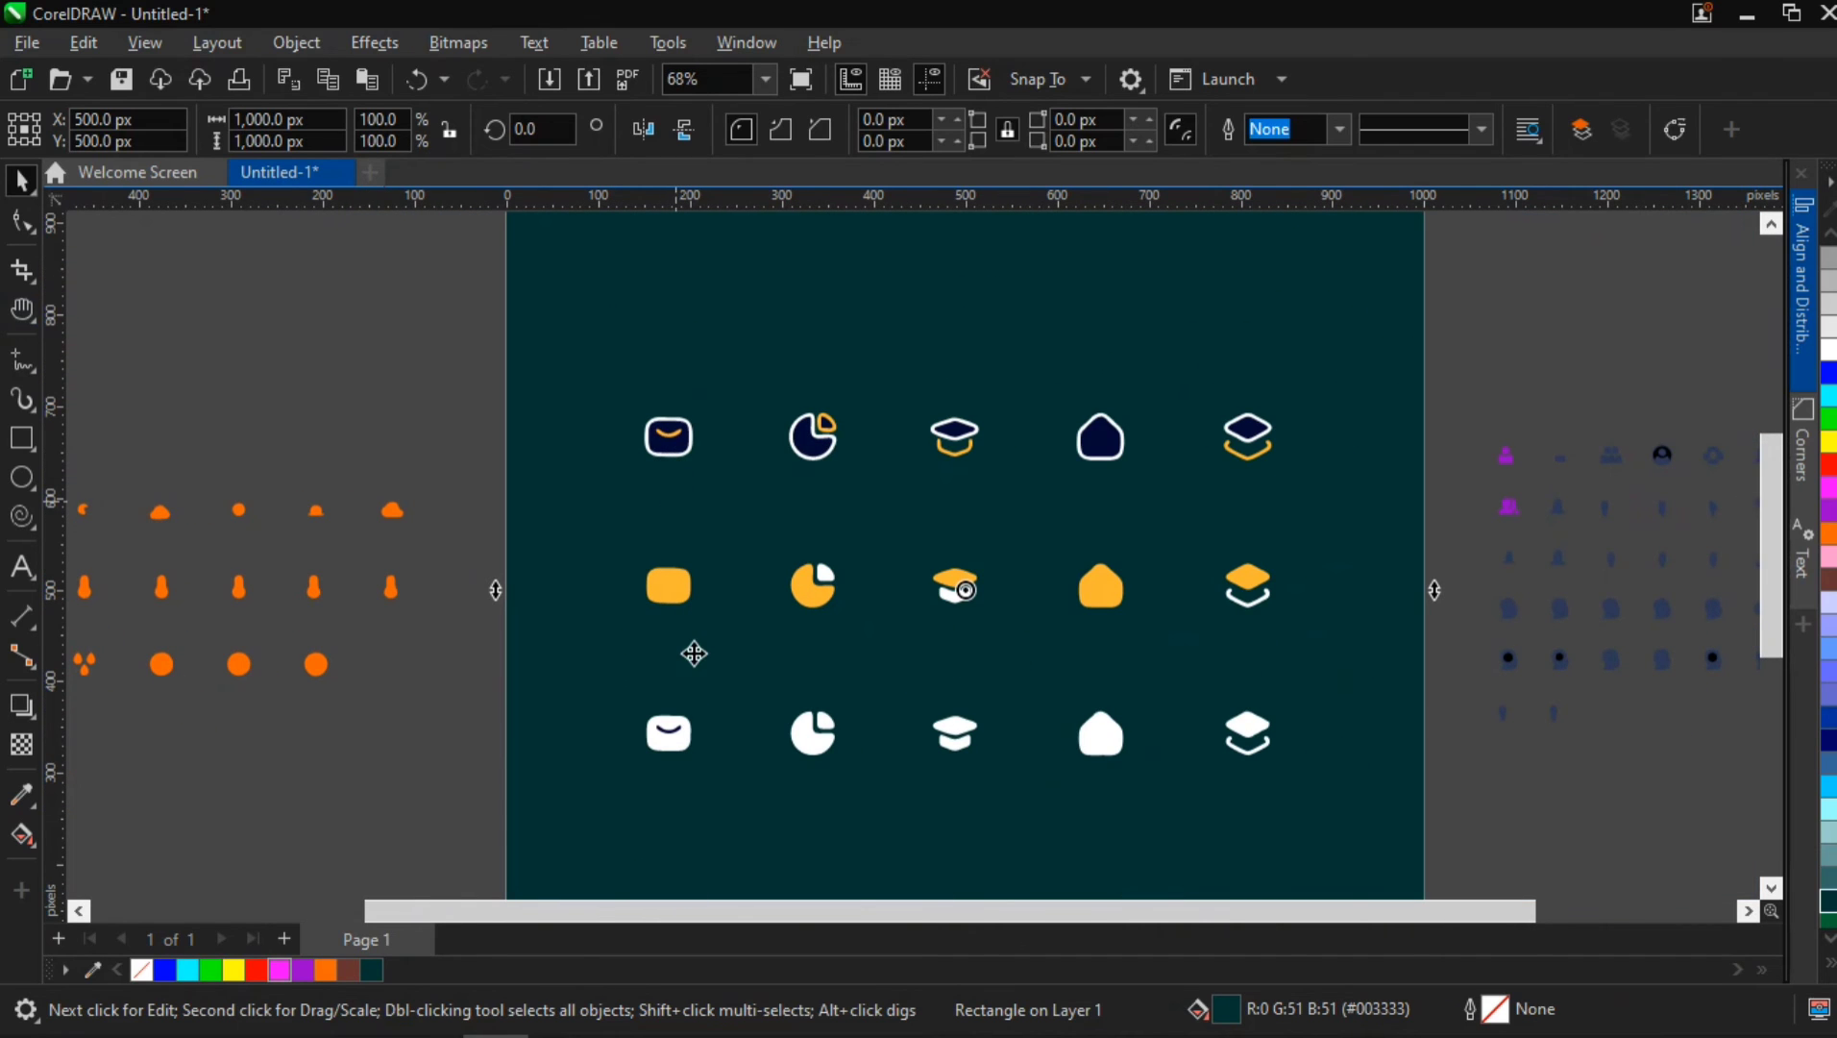
Recolor the rounded-square icon in the lowest row: fill its smile curve with dark green (#003333) and its body with yellow (#FFFF00).
scroll(691, 744, up, 1)
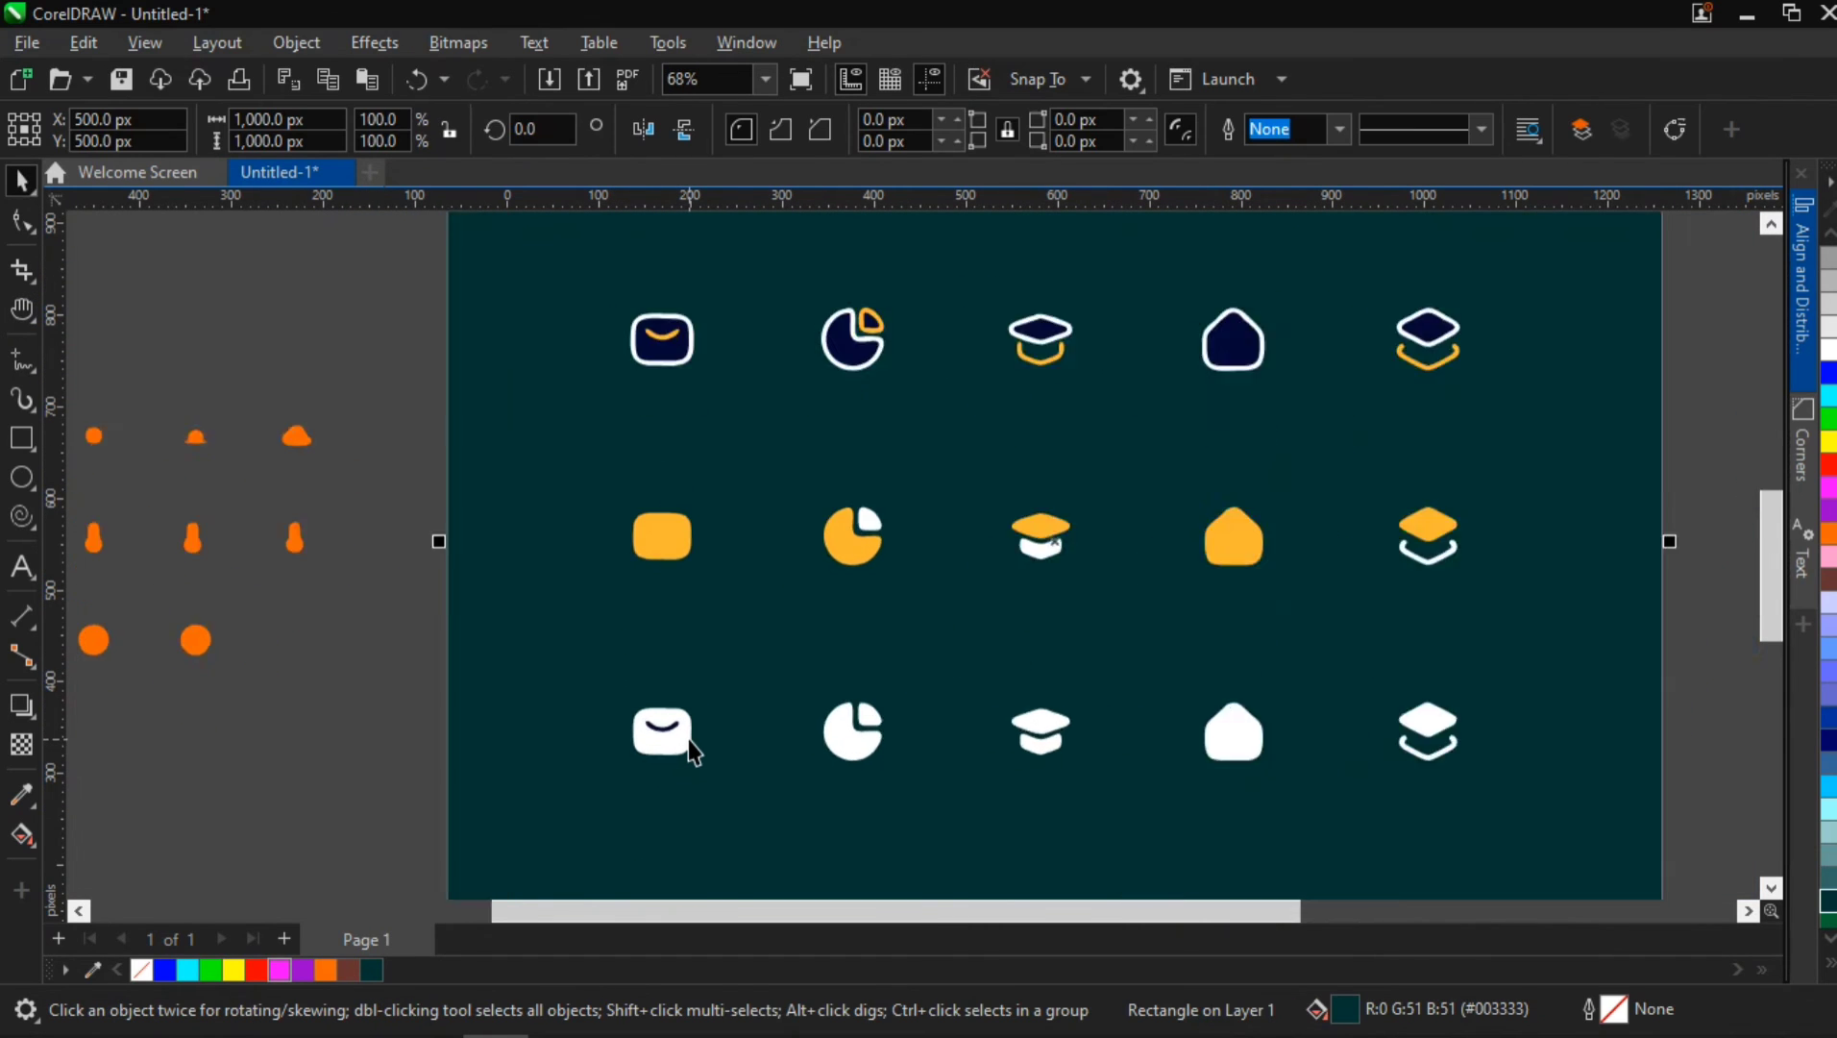
scroll(691, 749, up, 3)
click(642, 719)
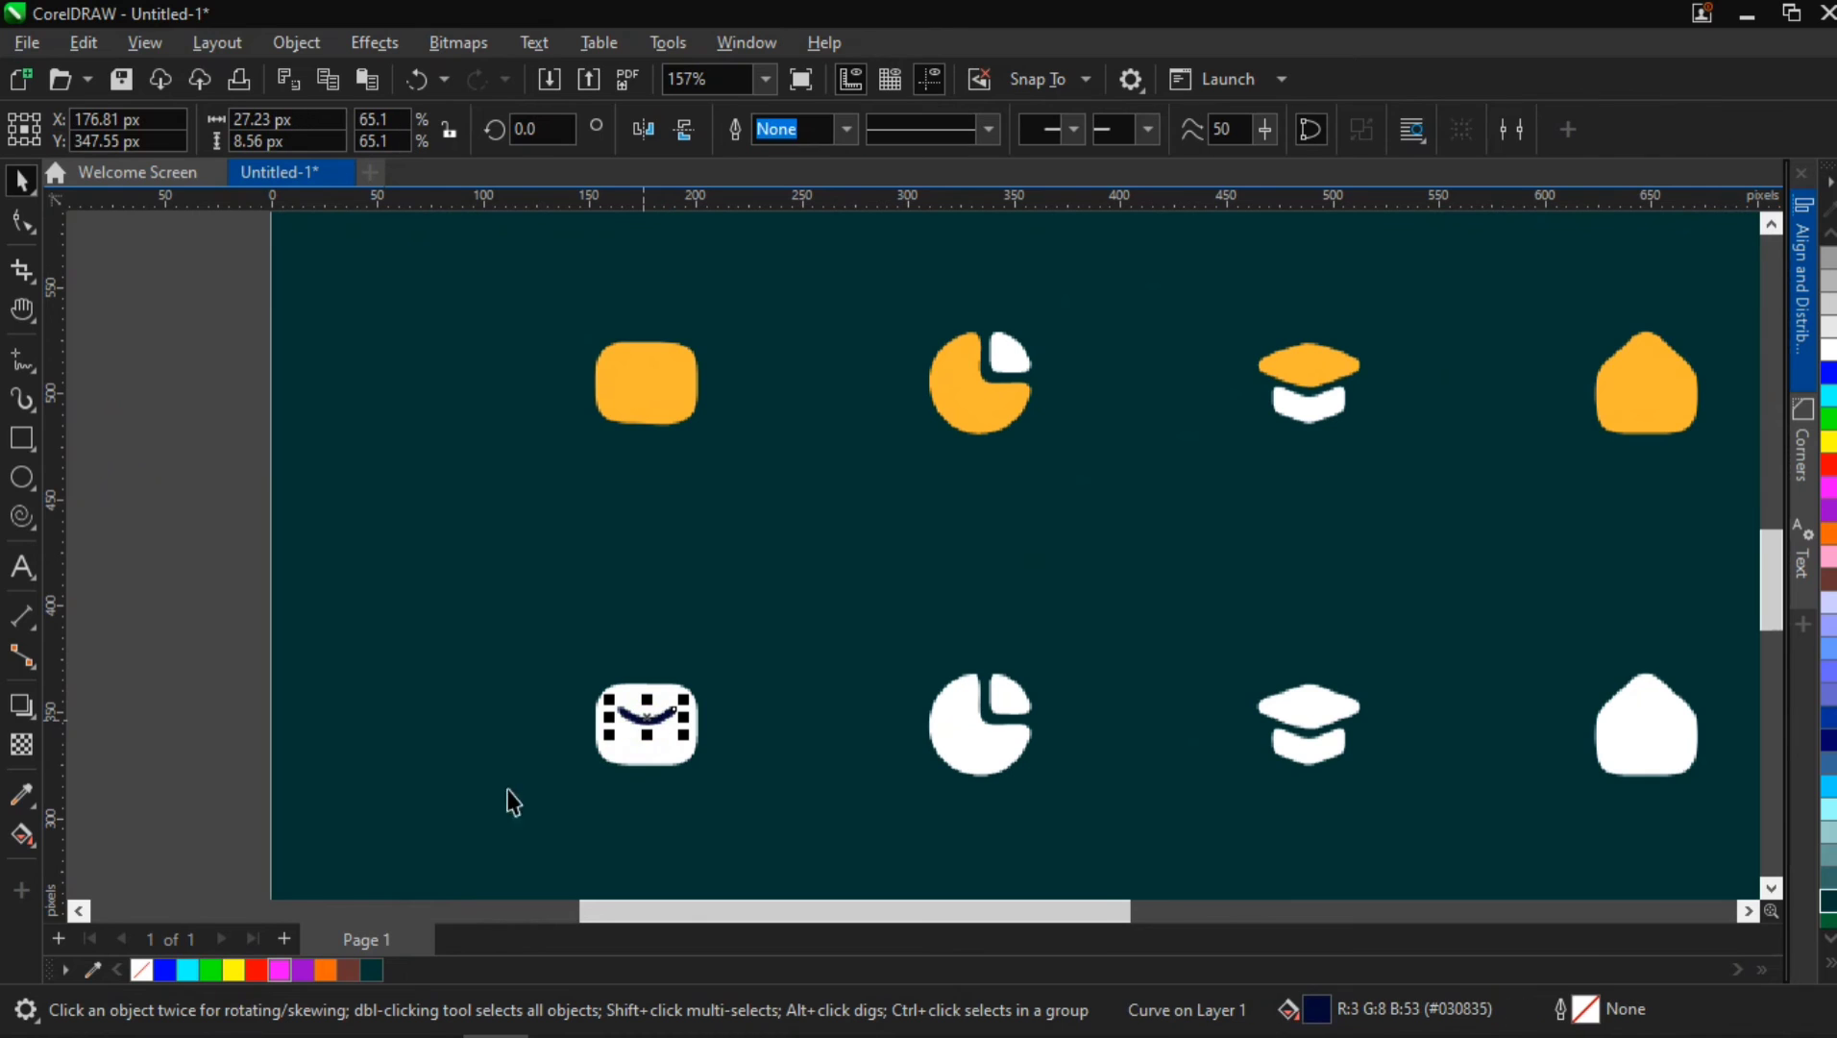
click(382, 967)
click(625, 749)
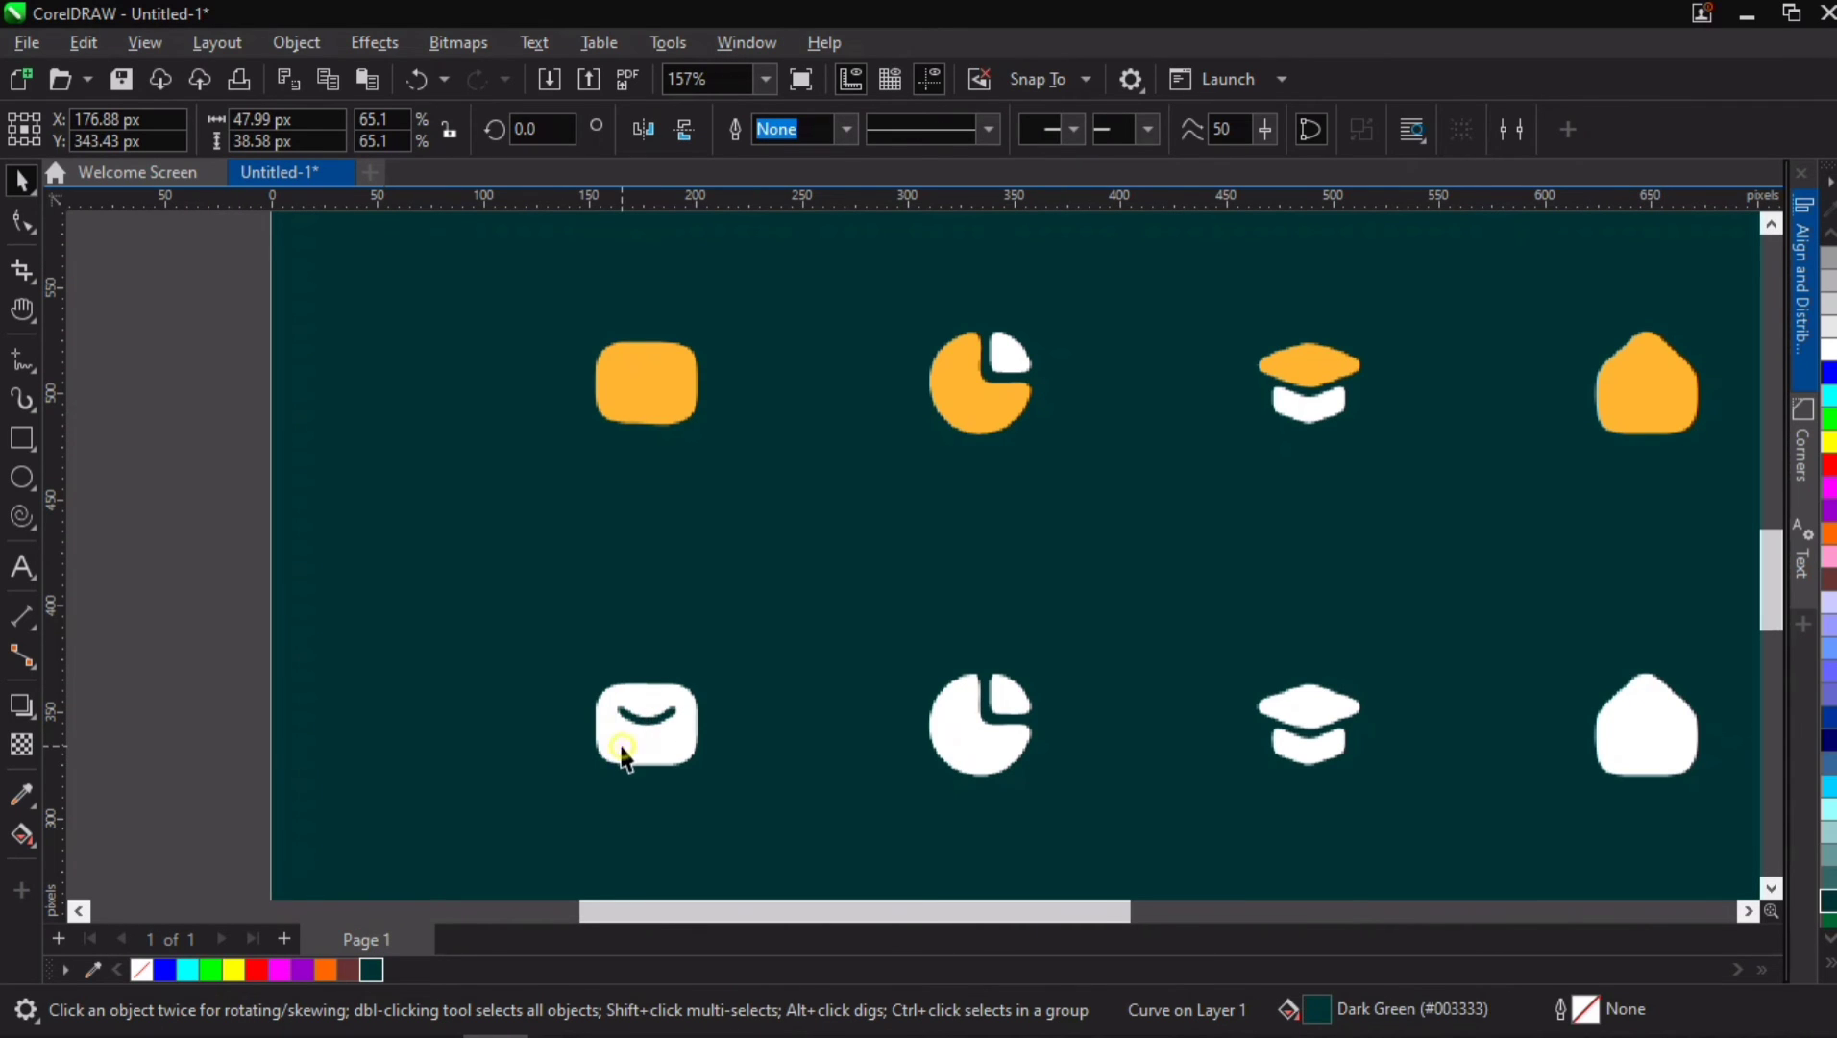
click(234, 969)
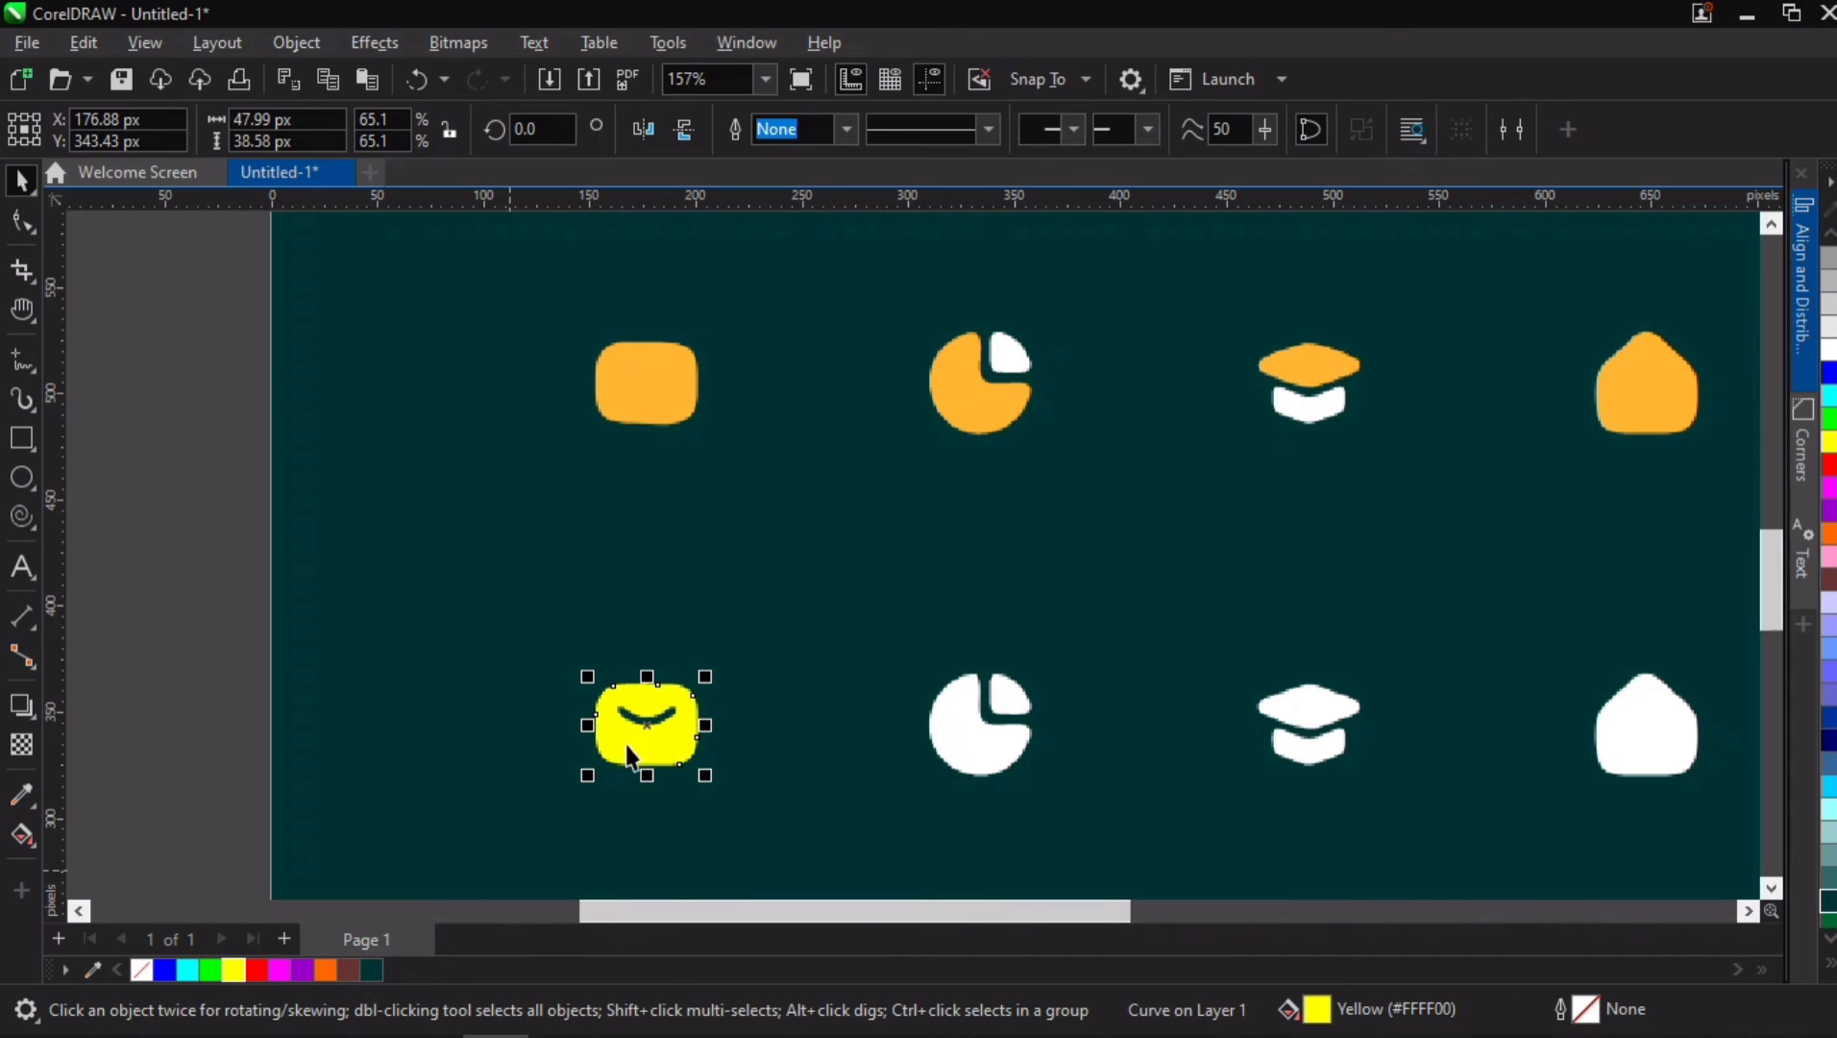
Fill the small wedge of the lowest-row pie chart icon with orange and select the icon's larger part.
click(998, 682)
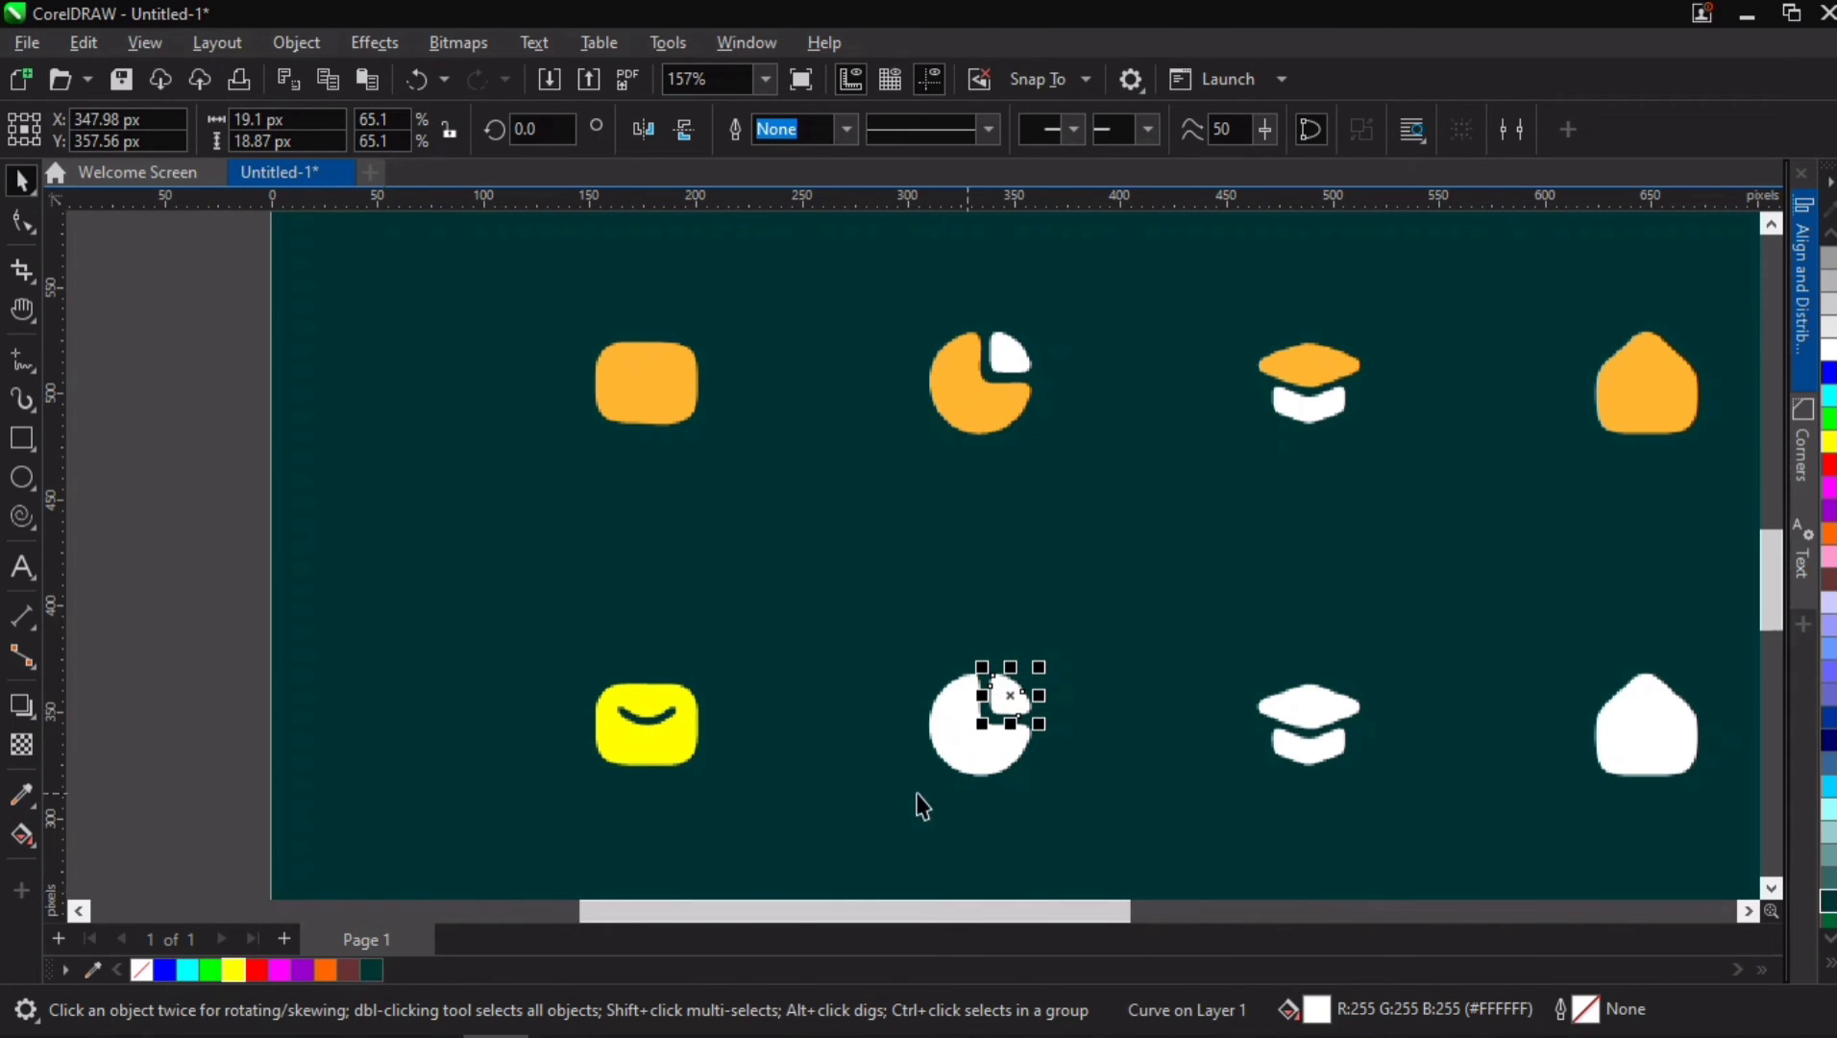
click(324, 971)
click(944, 739)
click(942, 734)
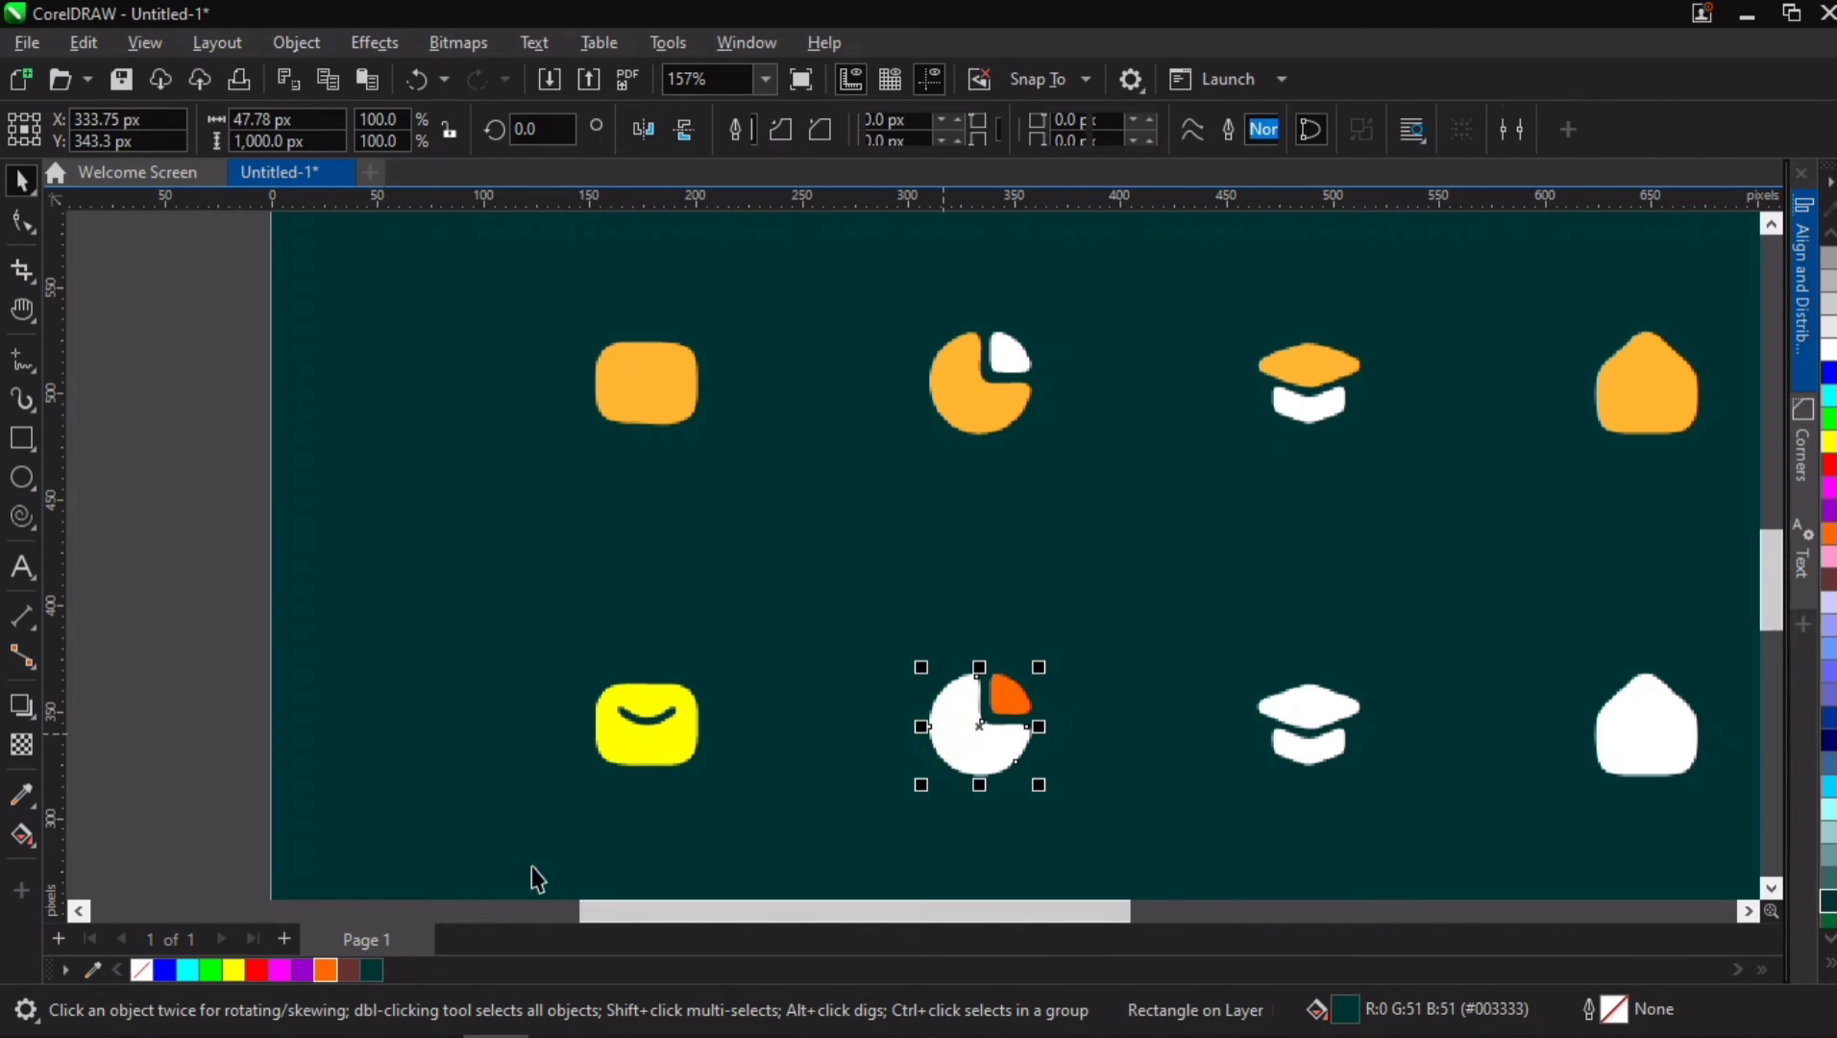
Try purple, magenta and red fills on the larger part of the lowest-row pie chart icon.
click(297, 970)
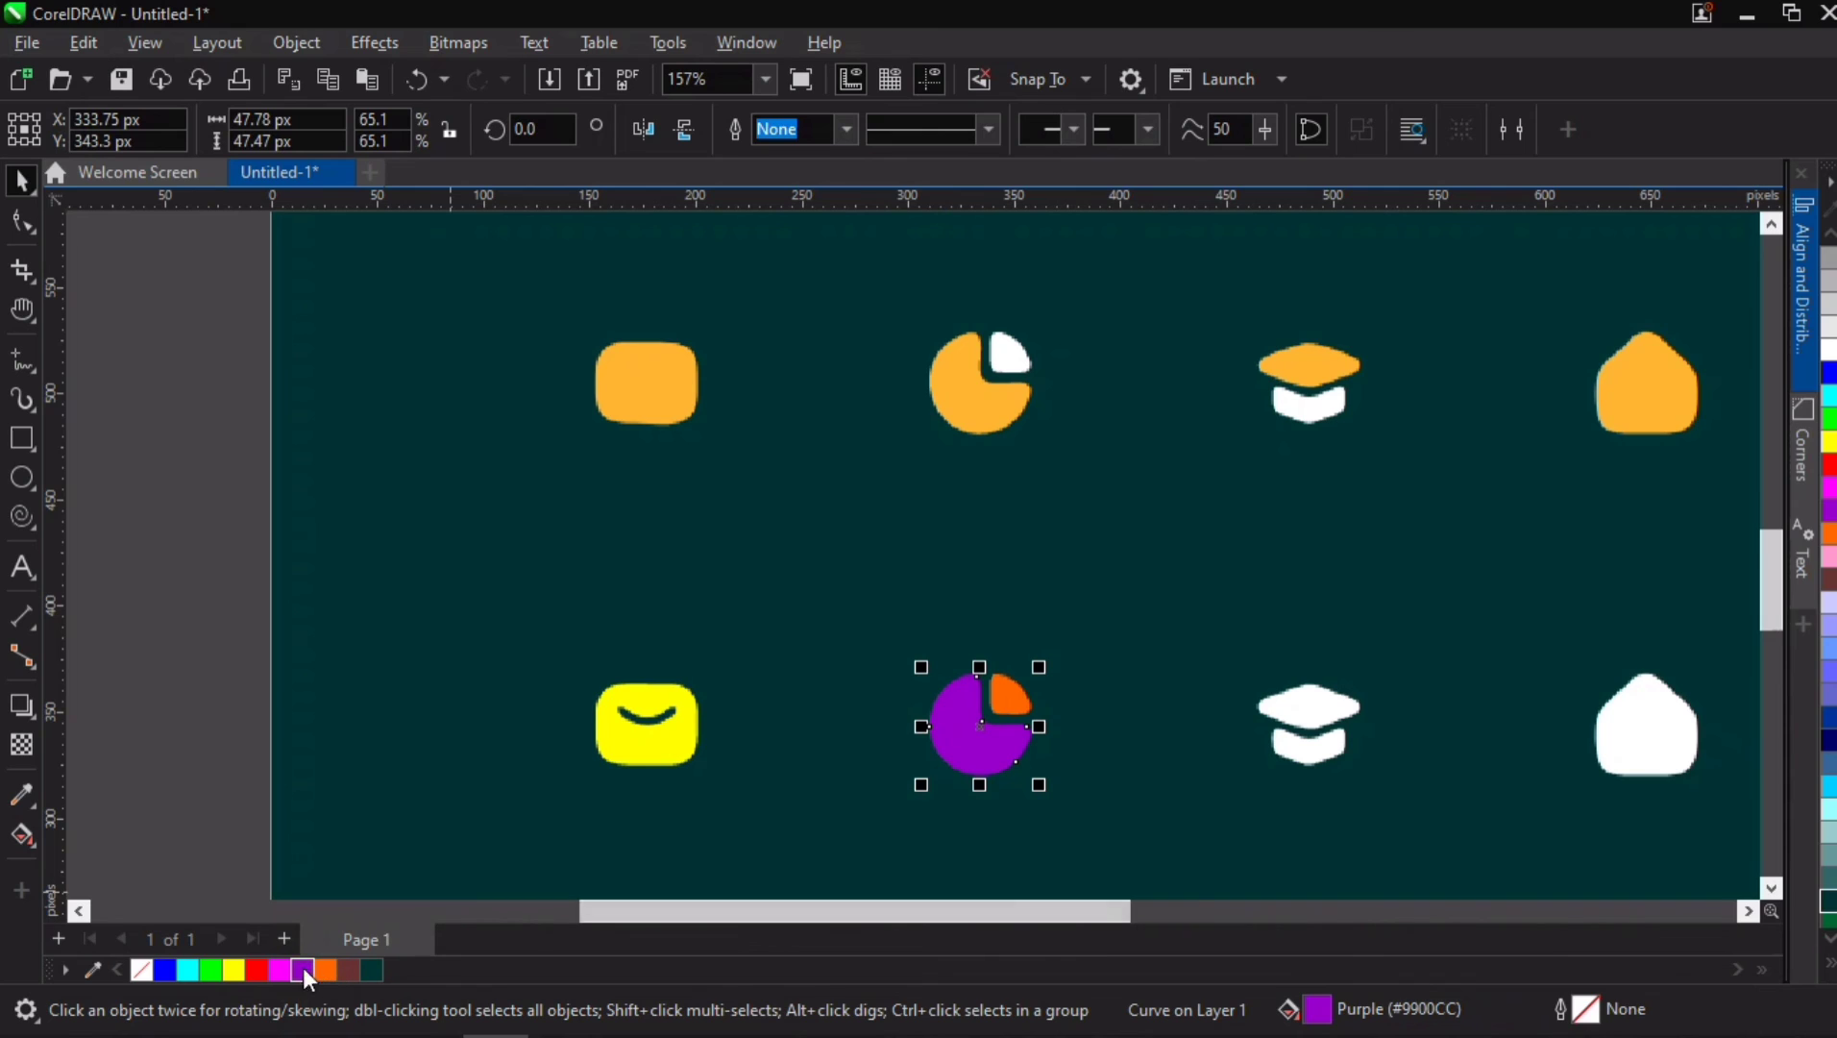
click(275, 969)
click(255, 967)
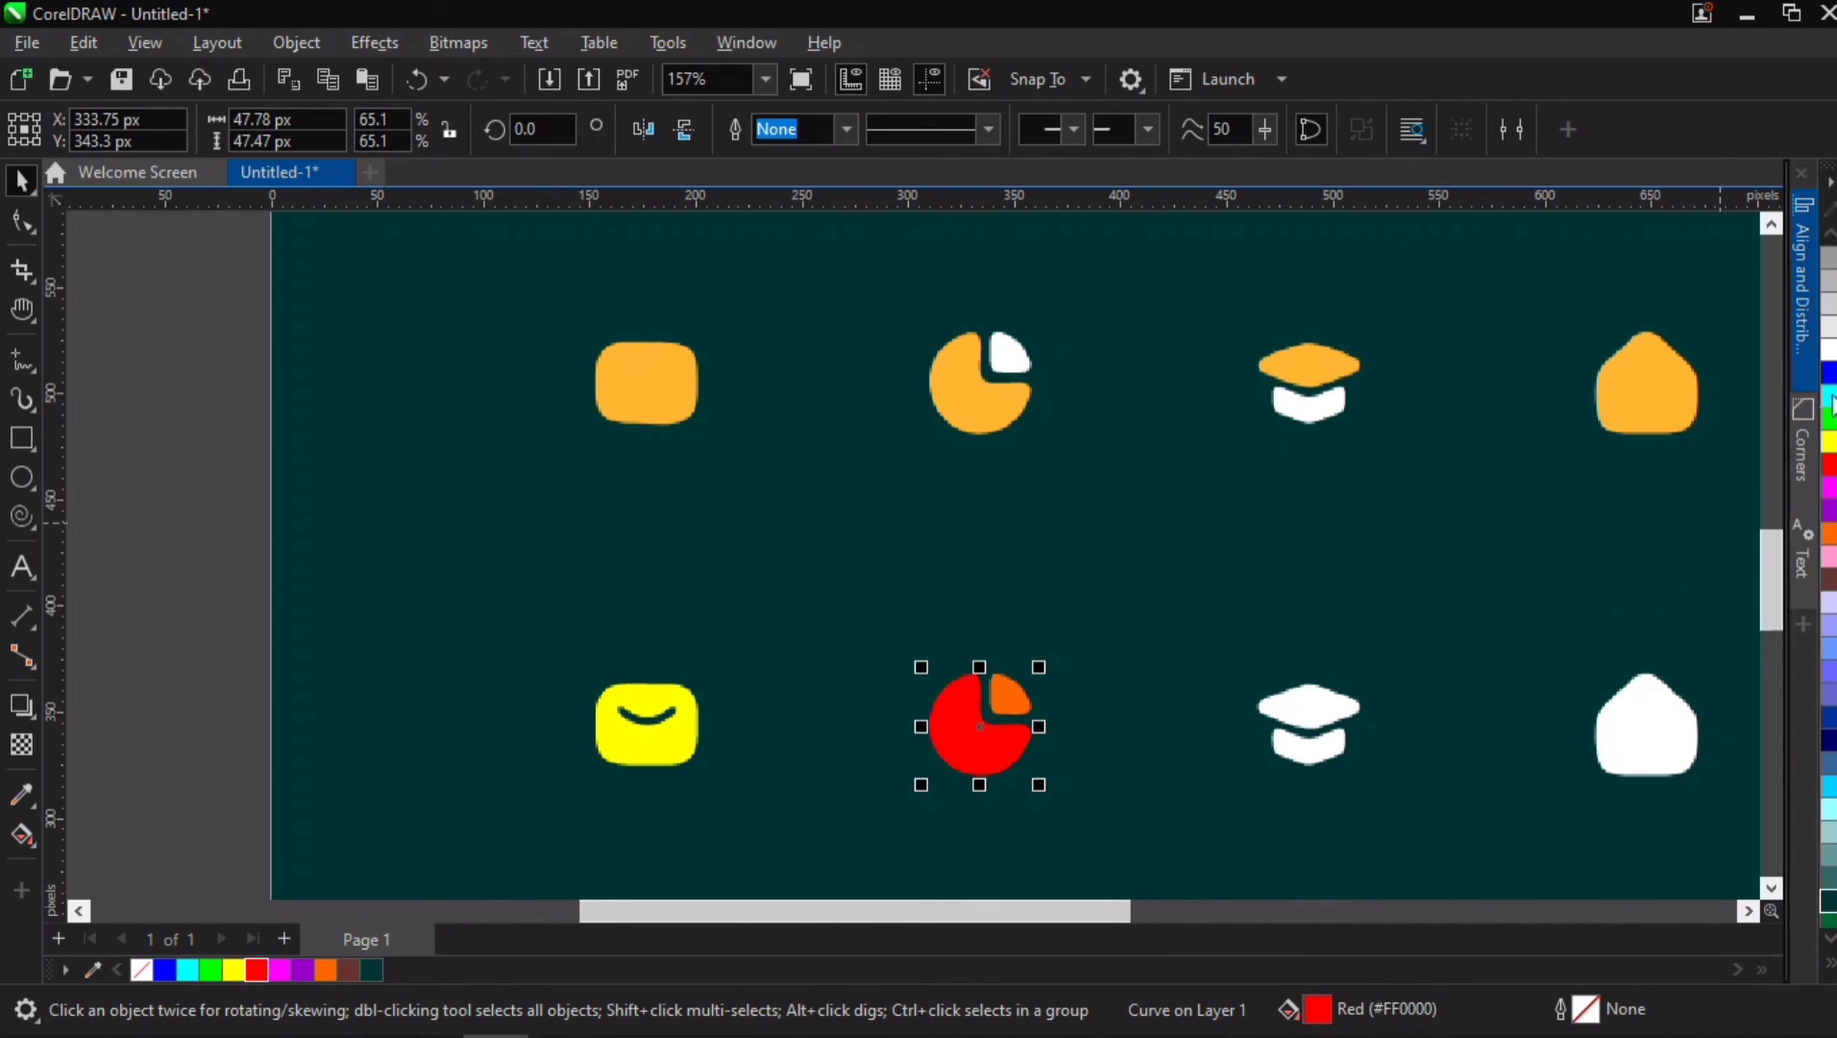
Fill the larger part of the lowest-row pie chart icon with light grey (#E6E6E6) and deselect it.
click(1827, 346)
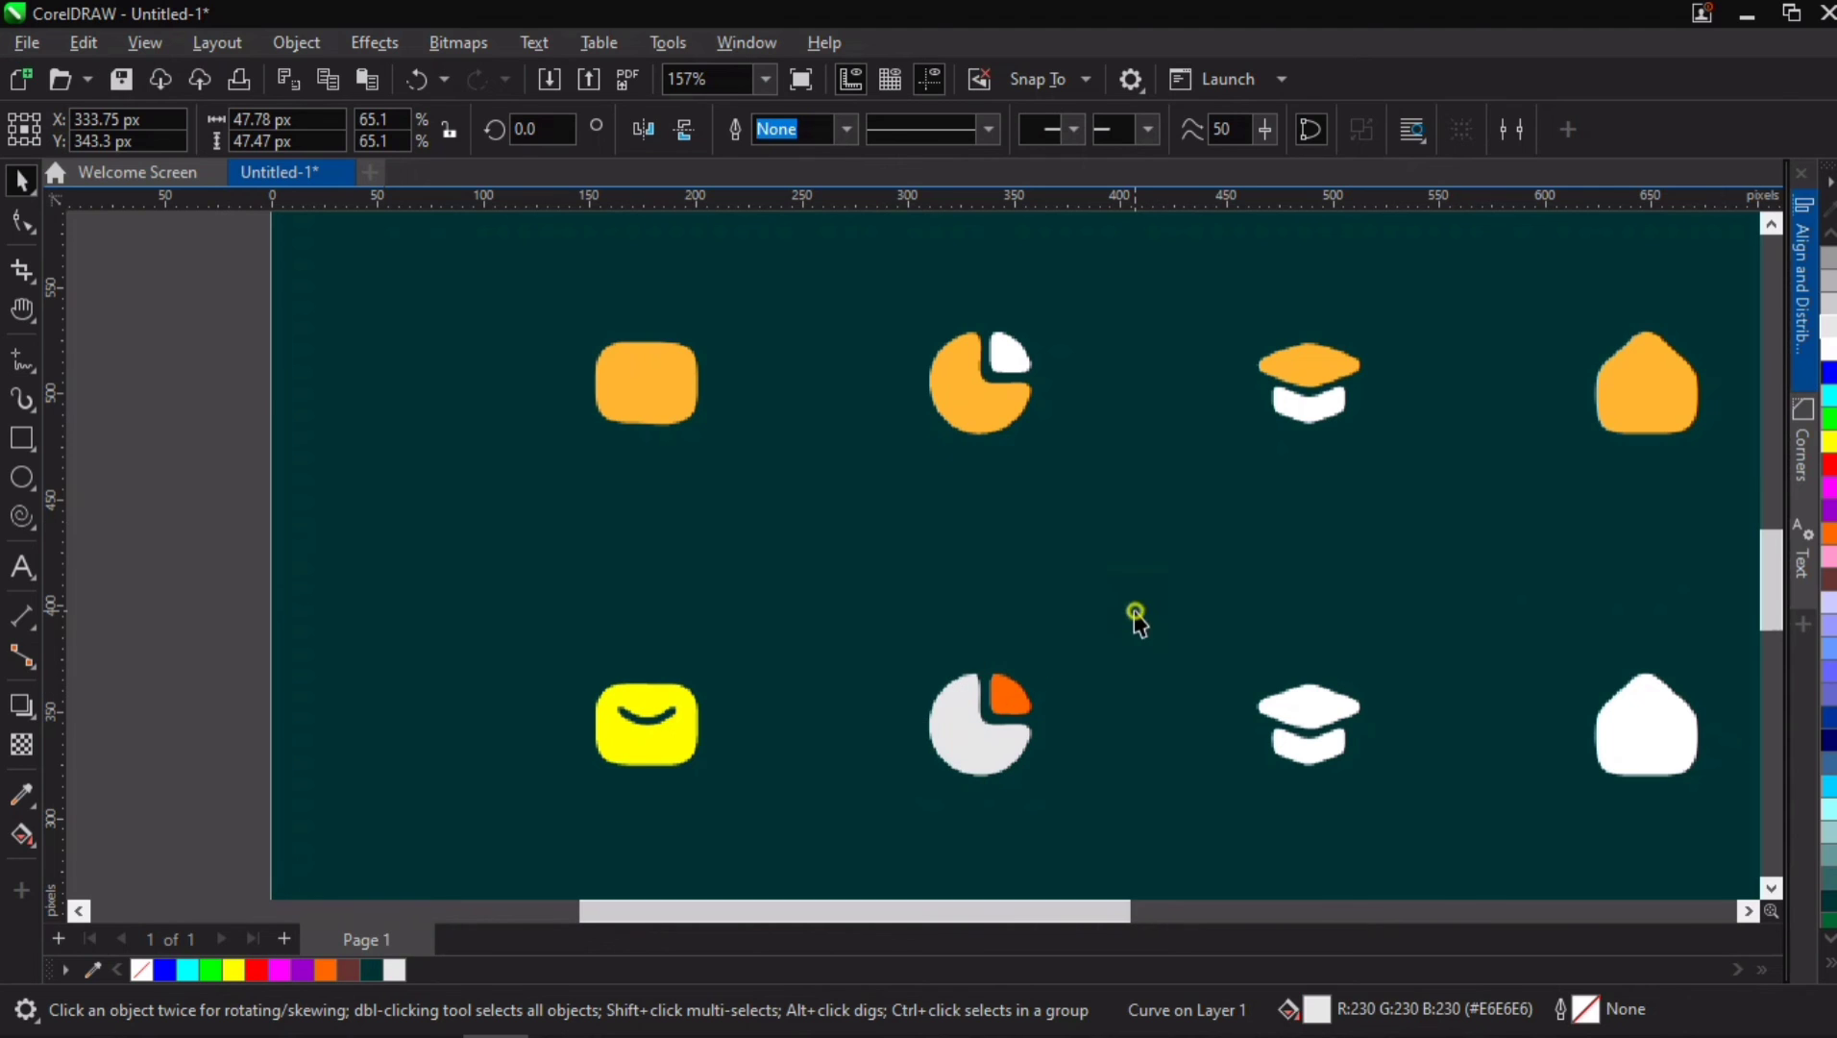
click(1105, 680)
Review the recolored icons against the dark green background across the whole page and dismiss the browser notification.
scroll(1105, 680, down, 3)
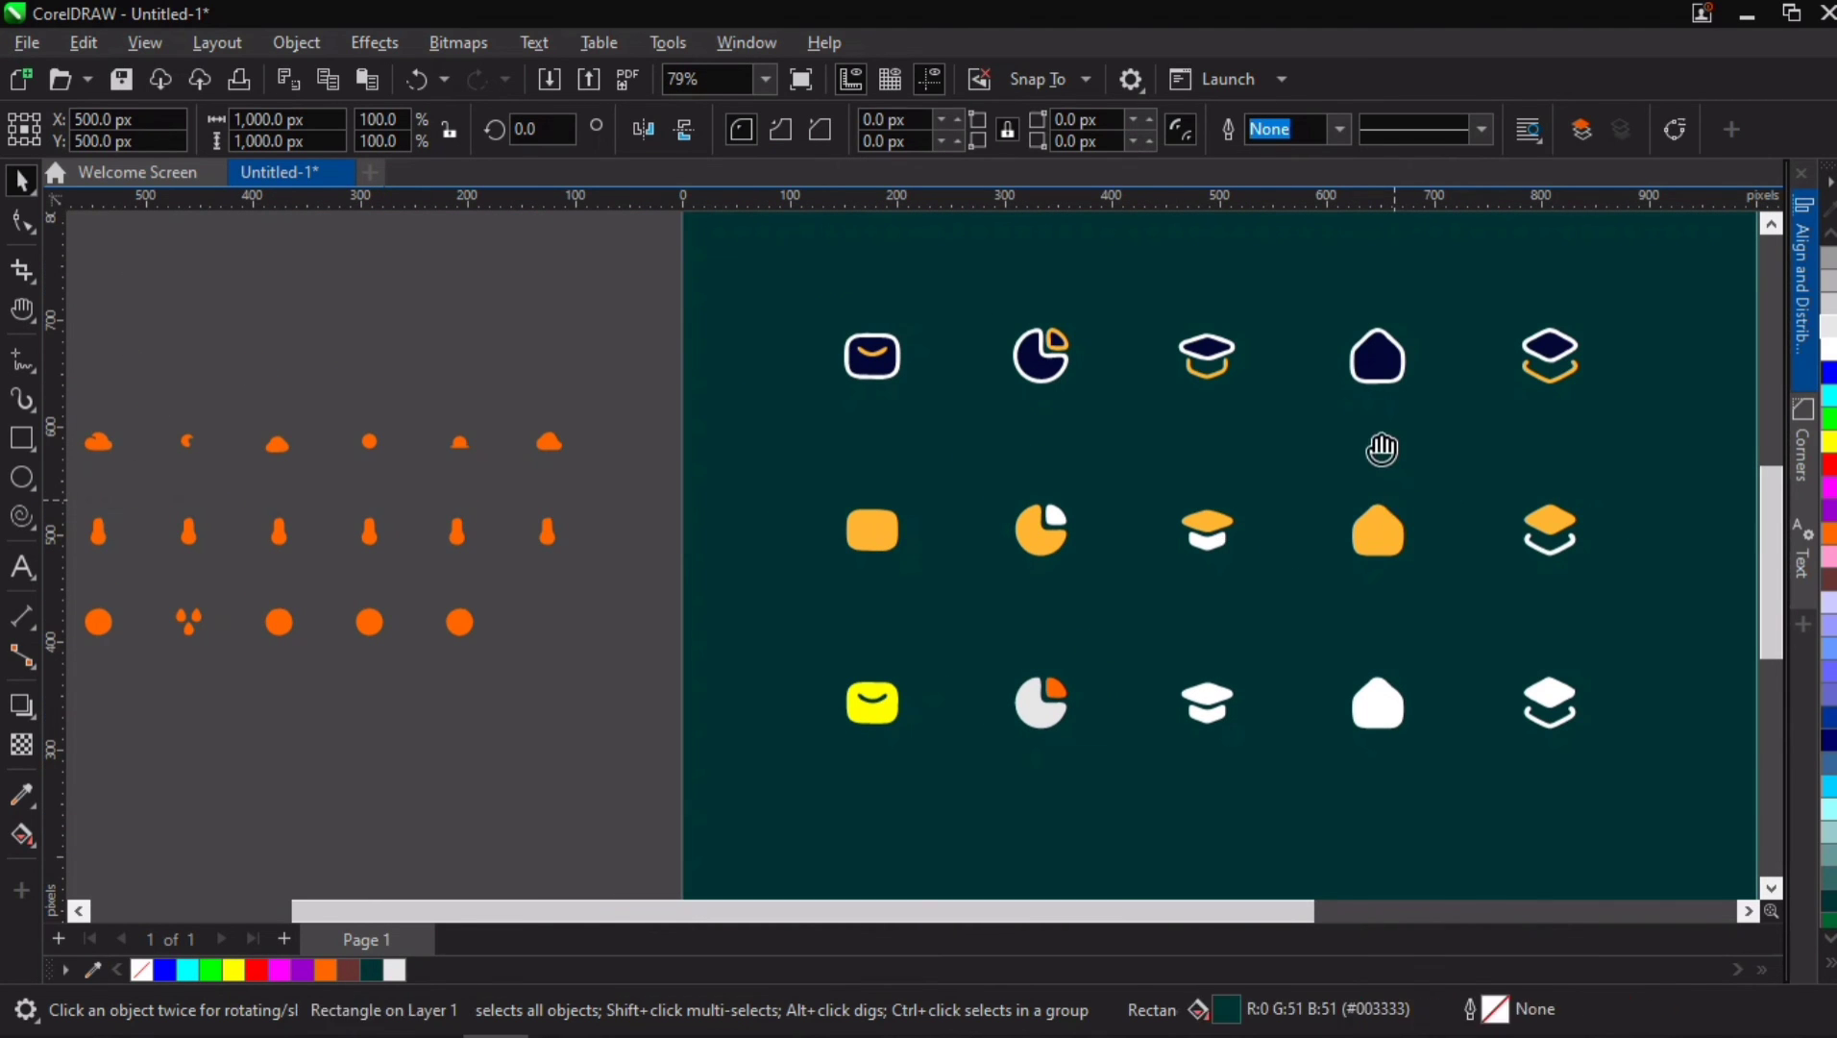
key(h)
drag(1267, 453, 1071, 511)
scroll(1182, 472, down, 1)
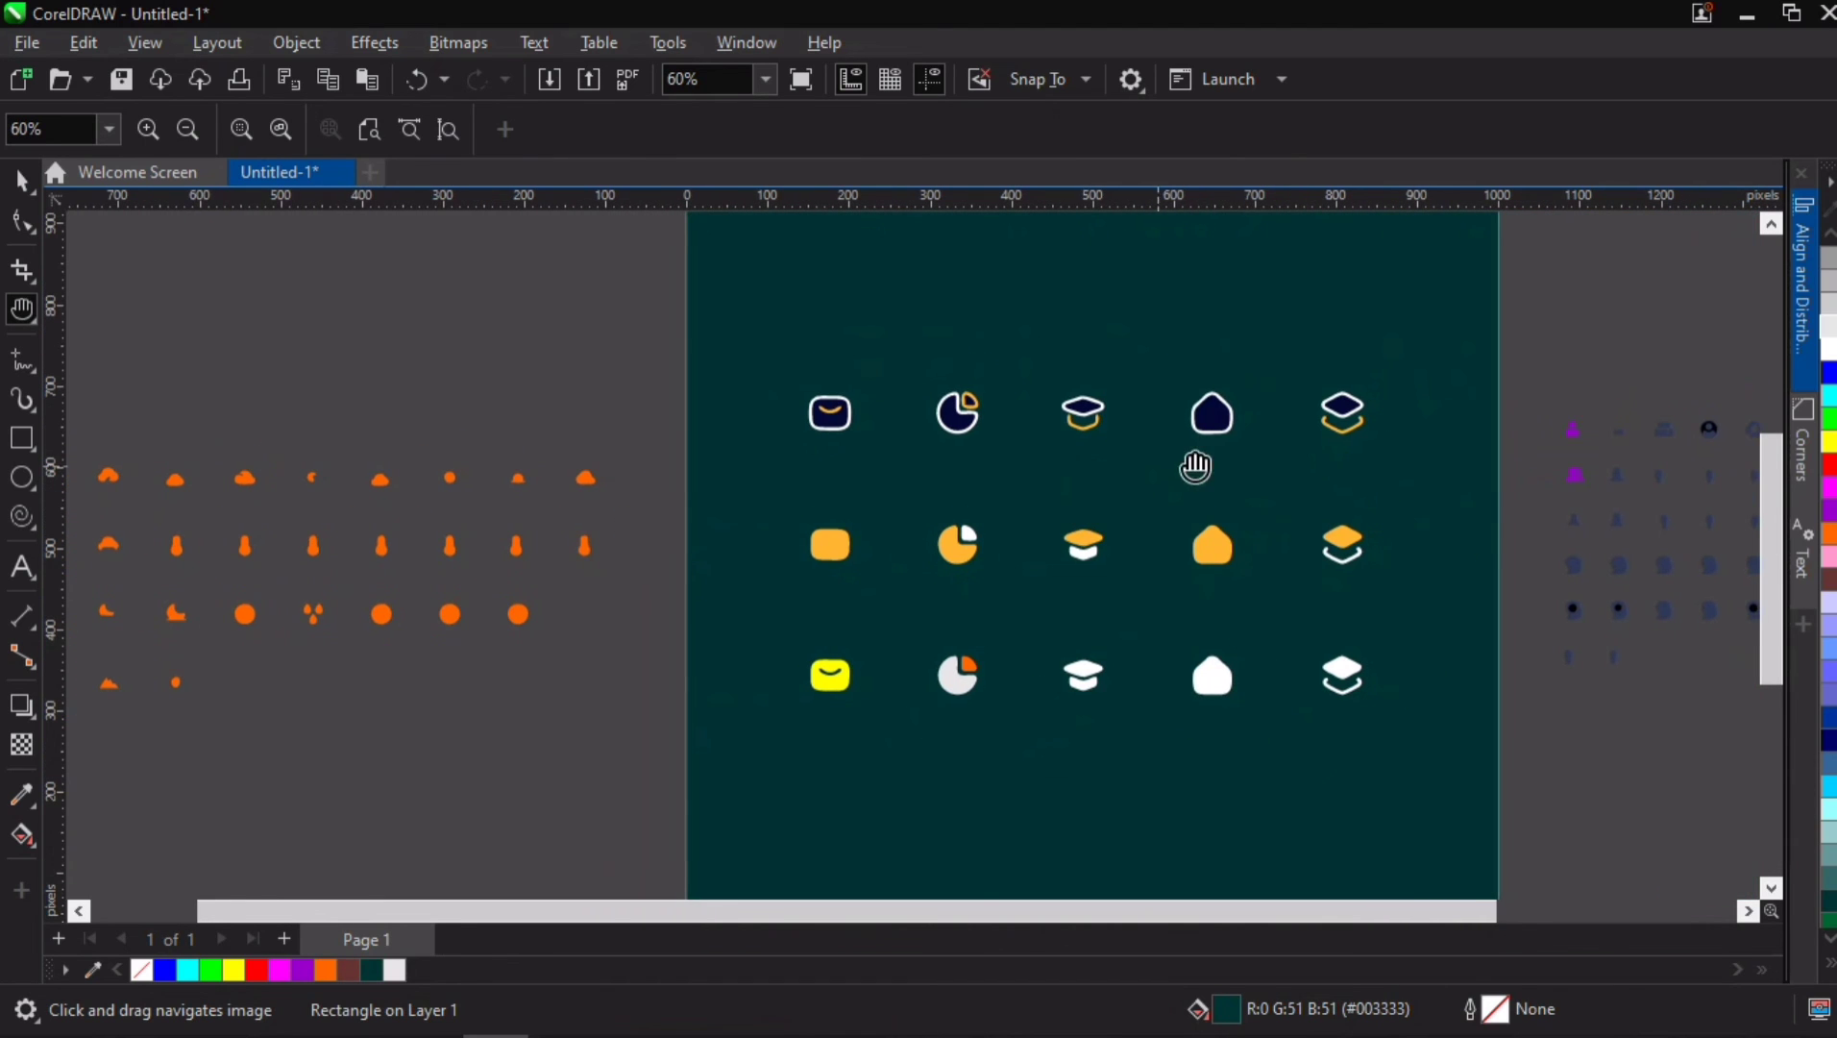
key(space)
key(space)
scroll(1202, 460, down, 1)
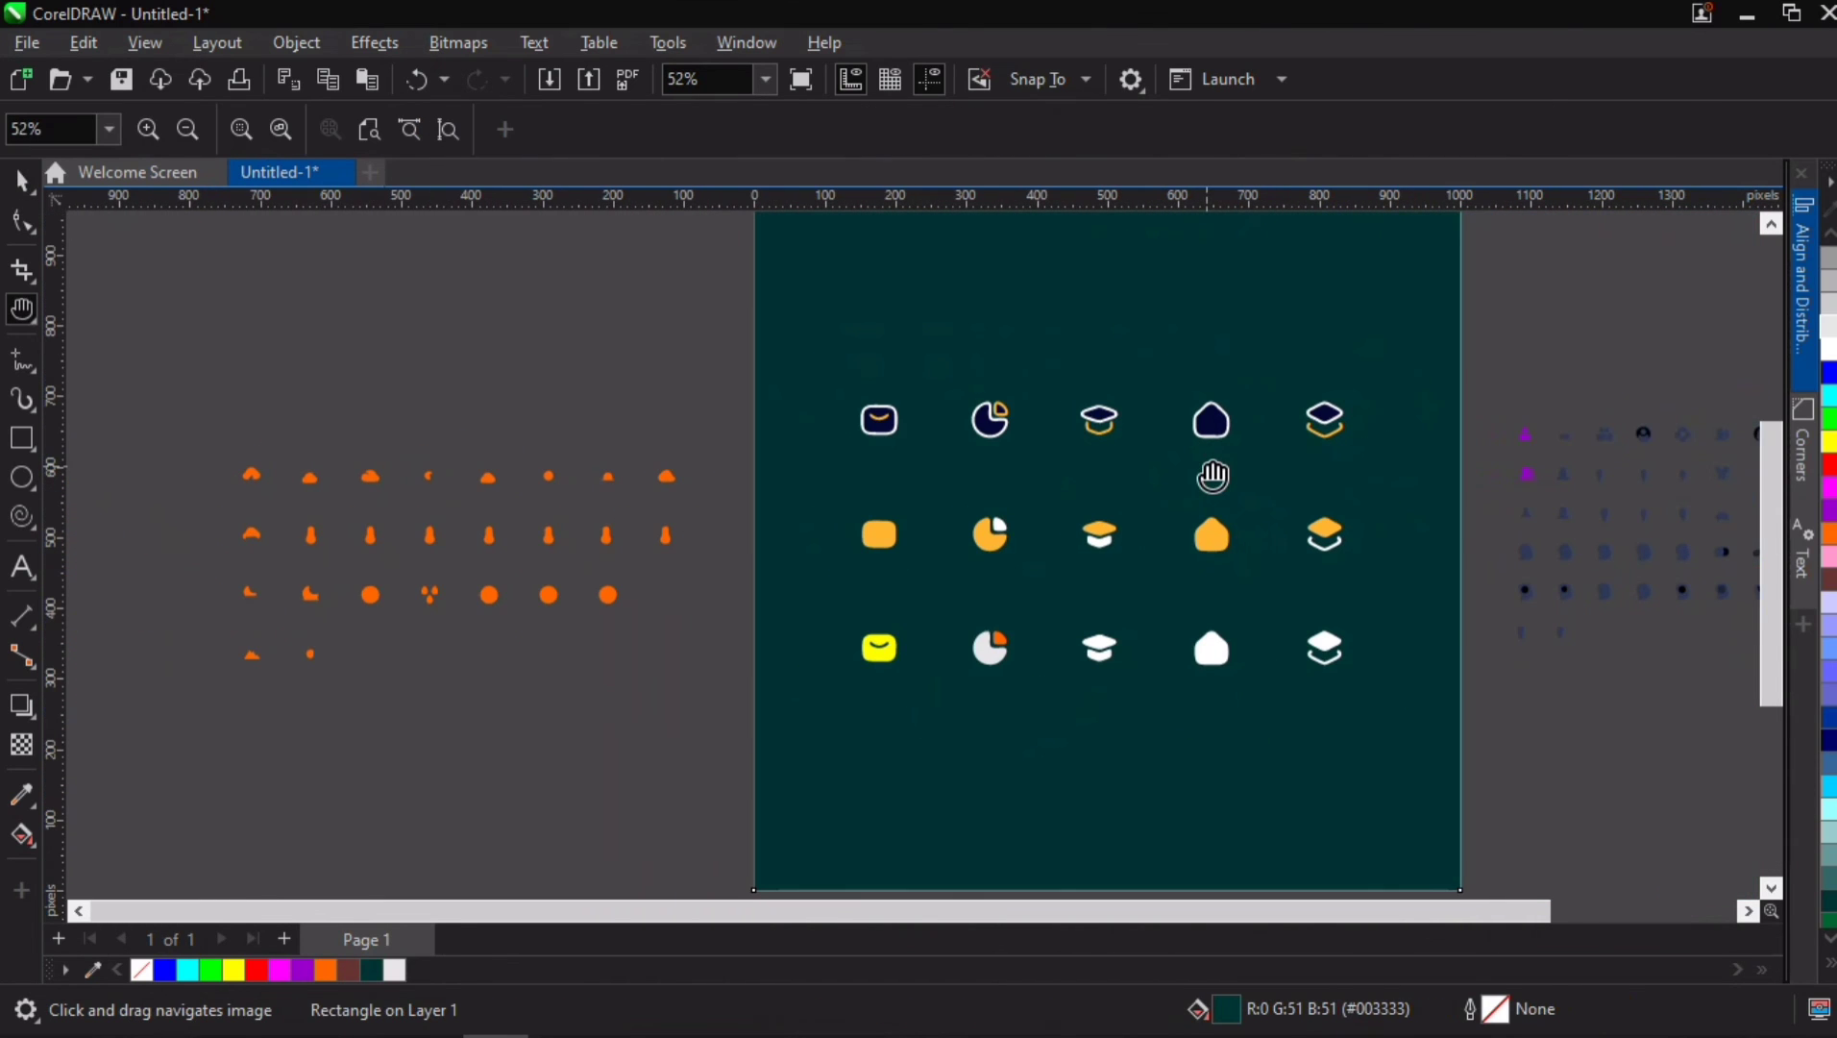
key(space)
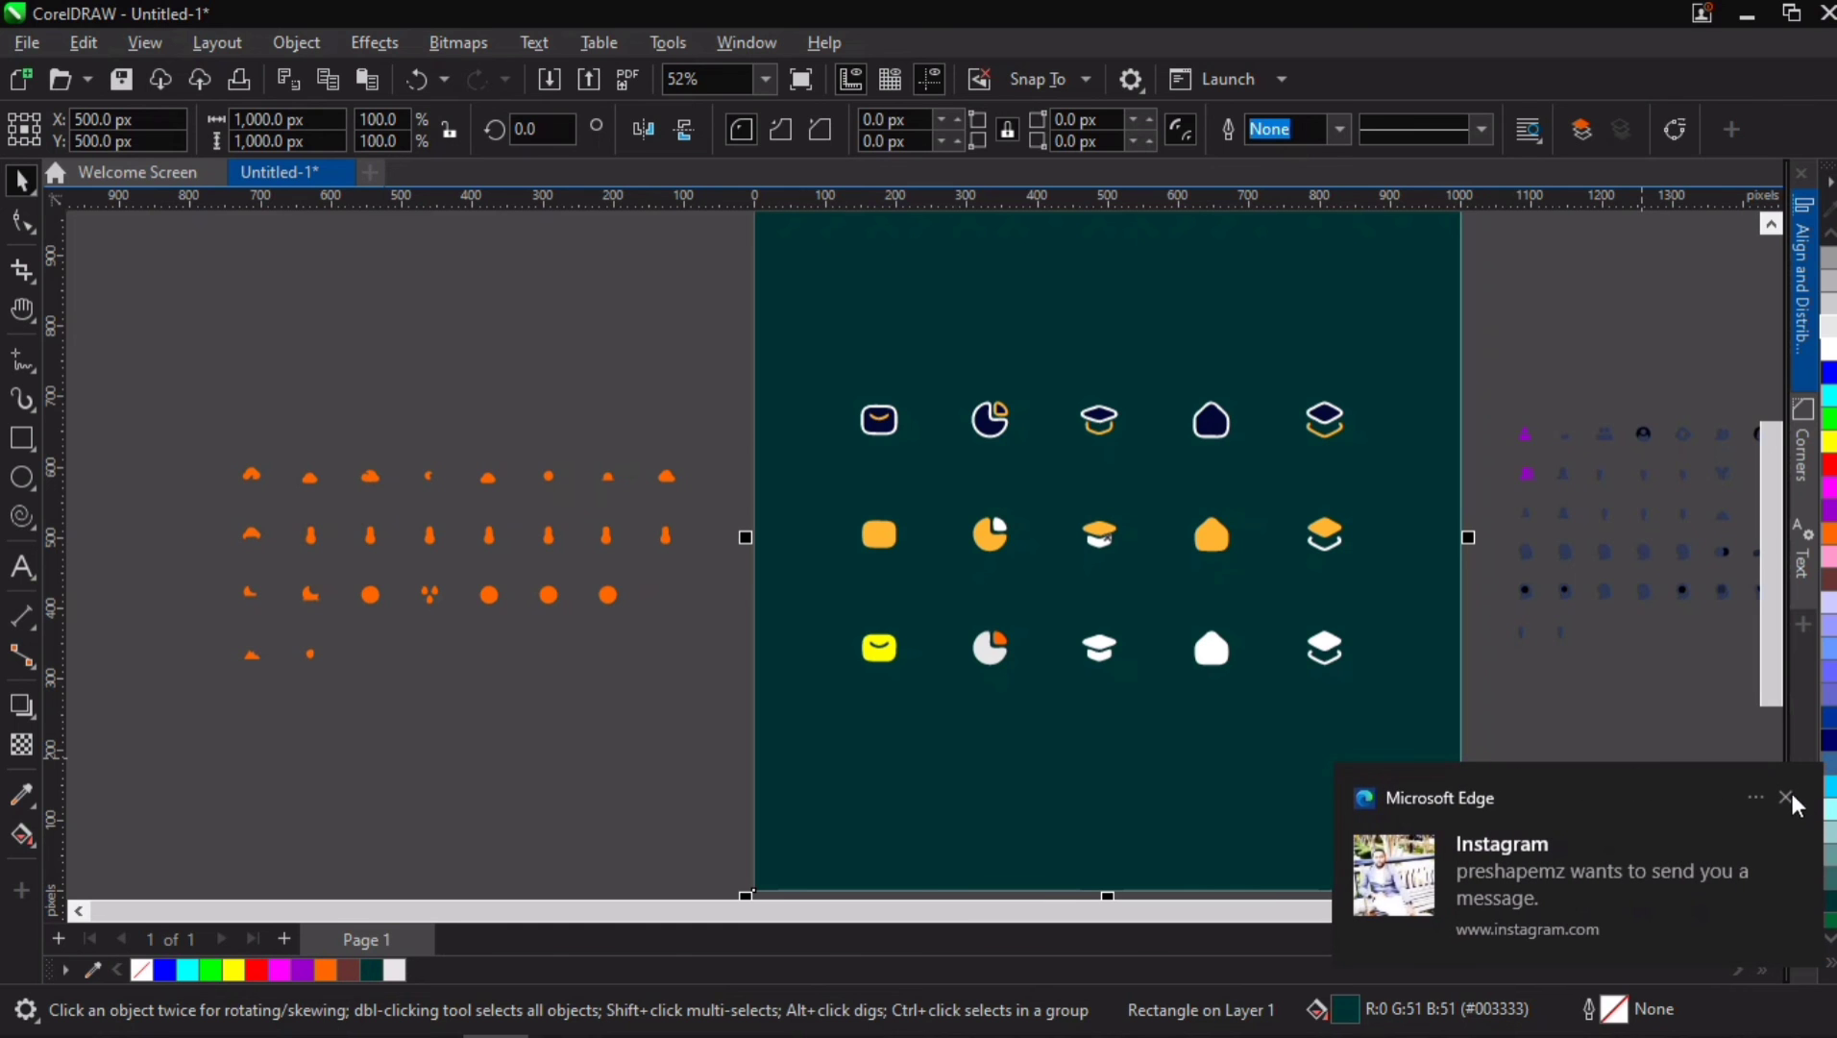
click(1784, 798)
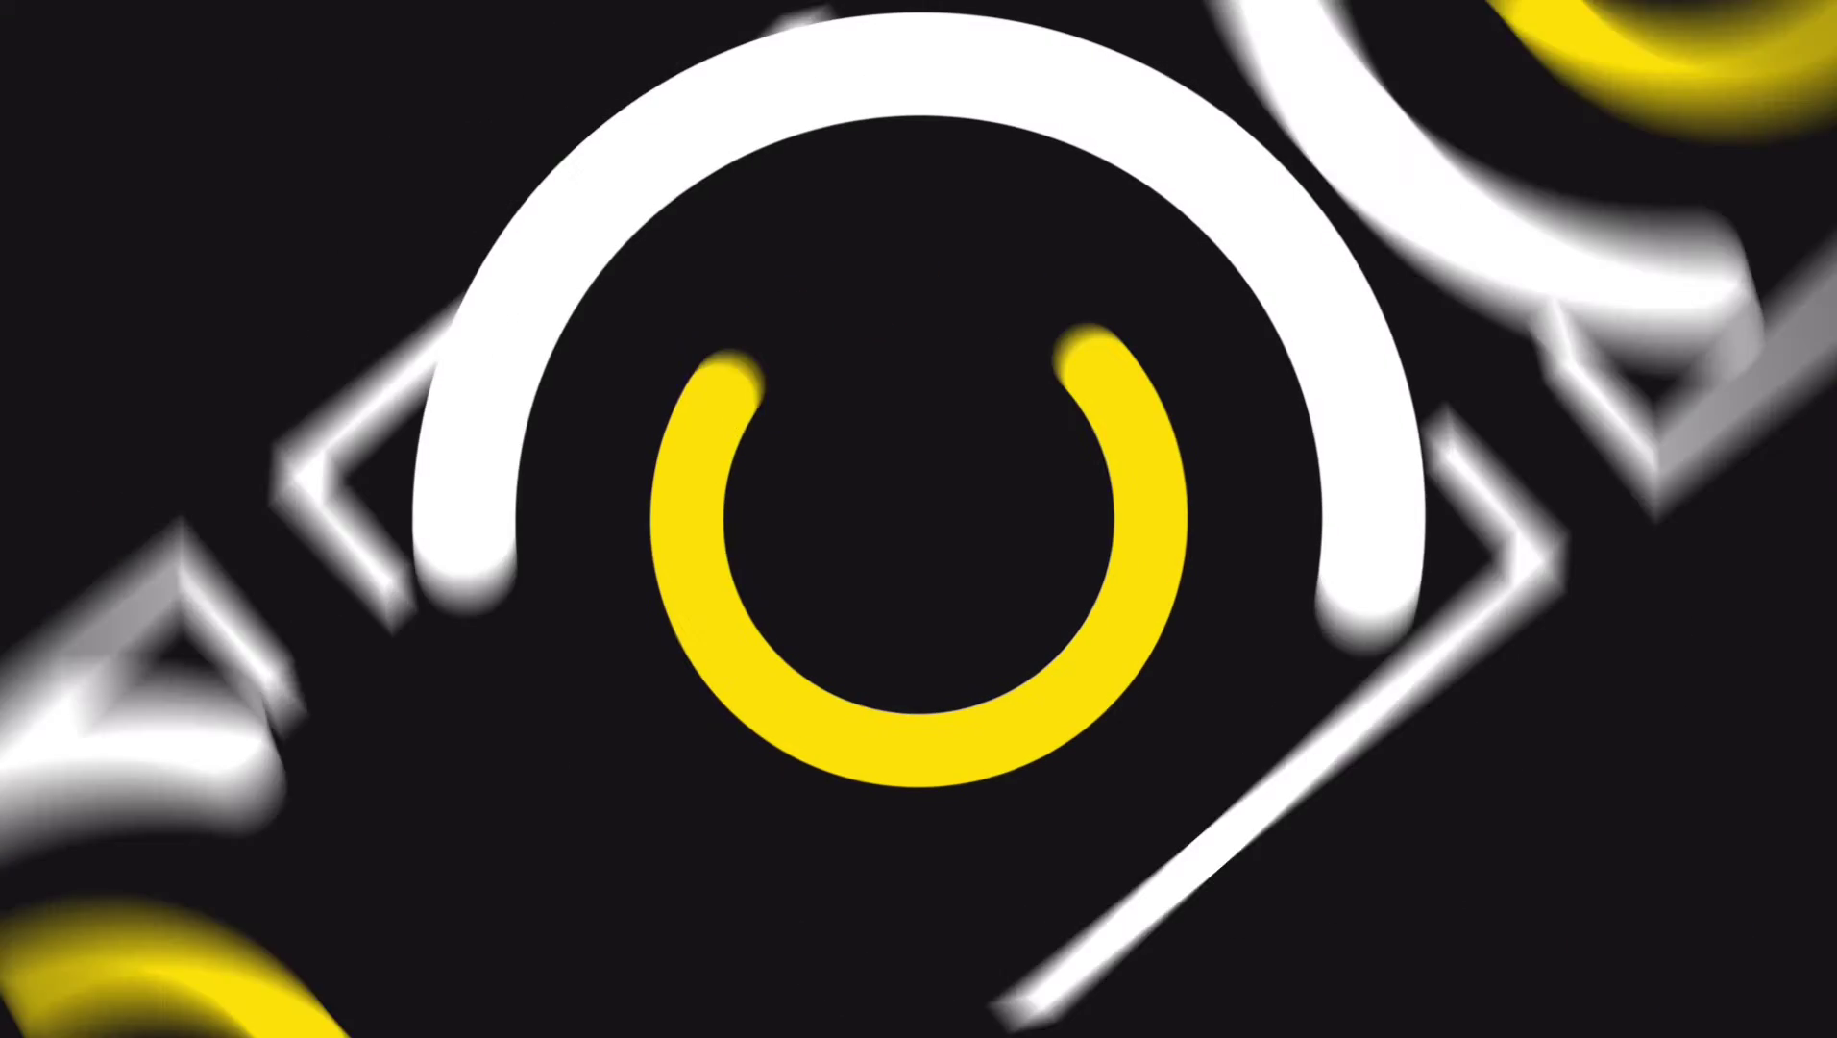